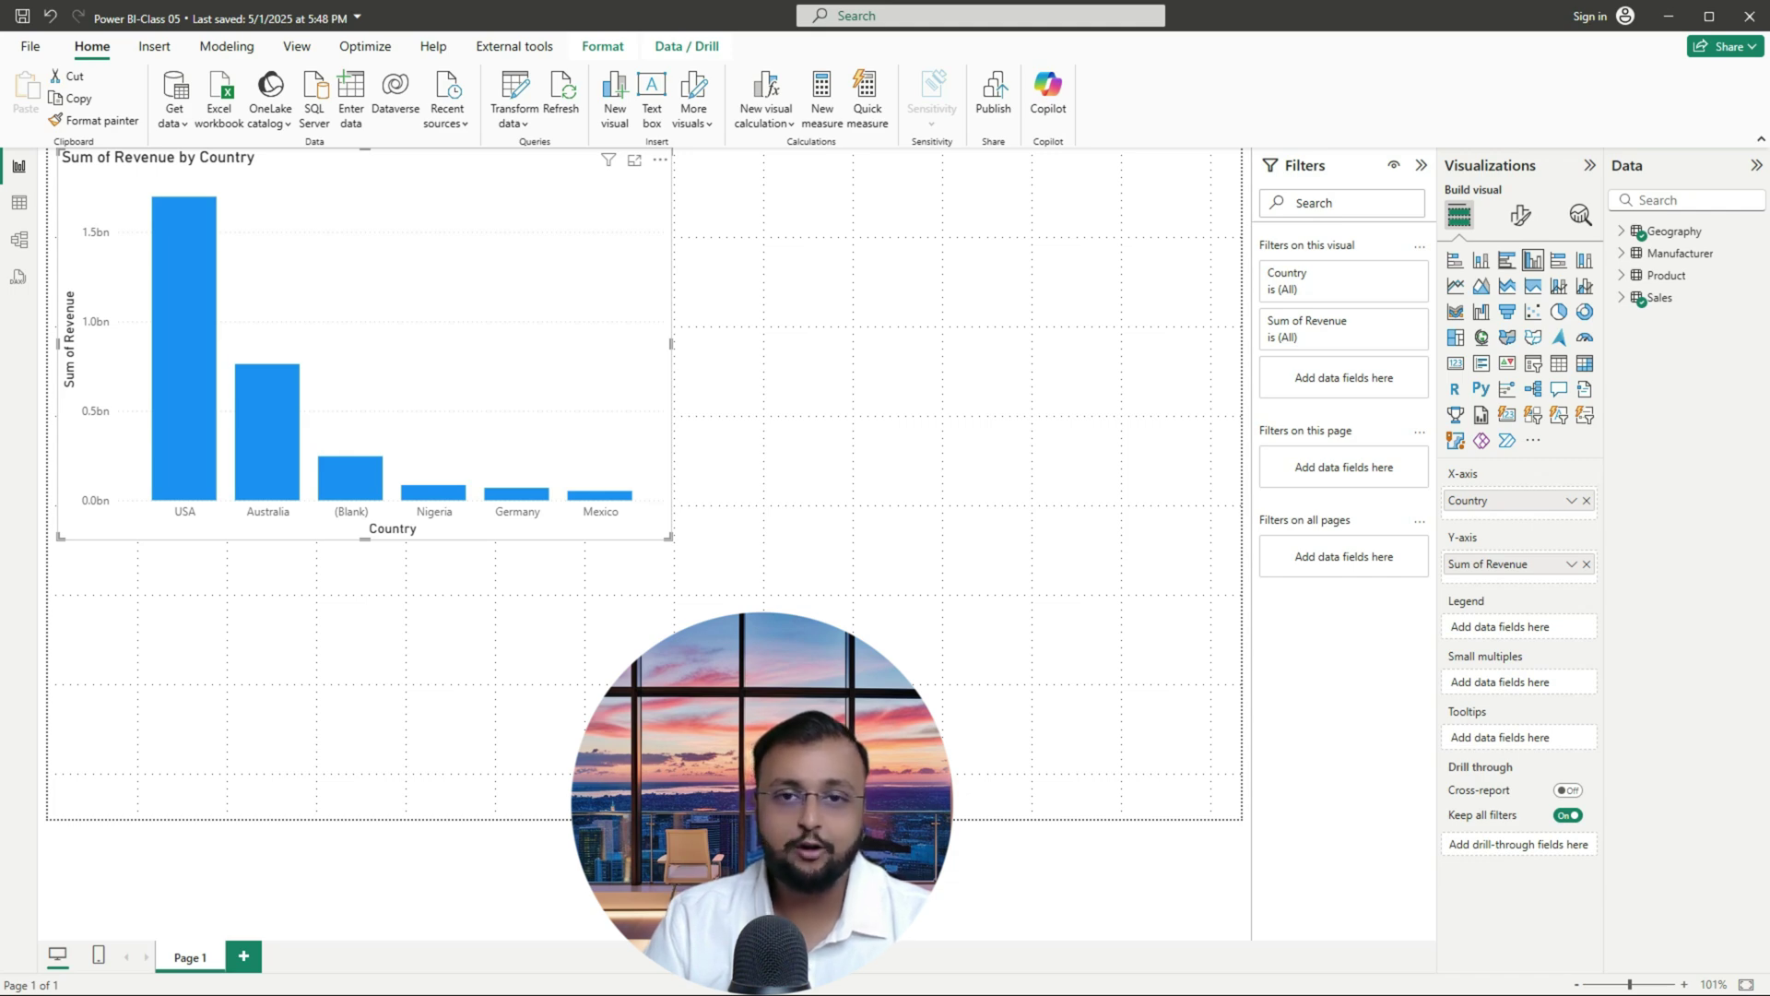
- Review the table relationships in the model view, and return to the report view
{"action": "left_click", "coordinate": [19, 240]}
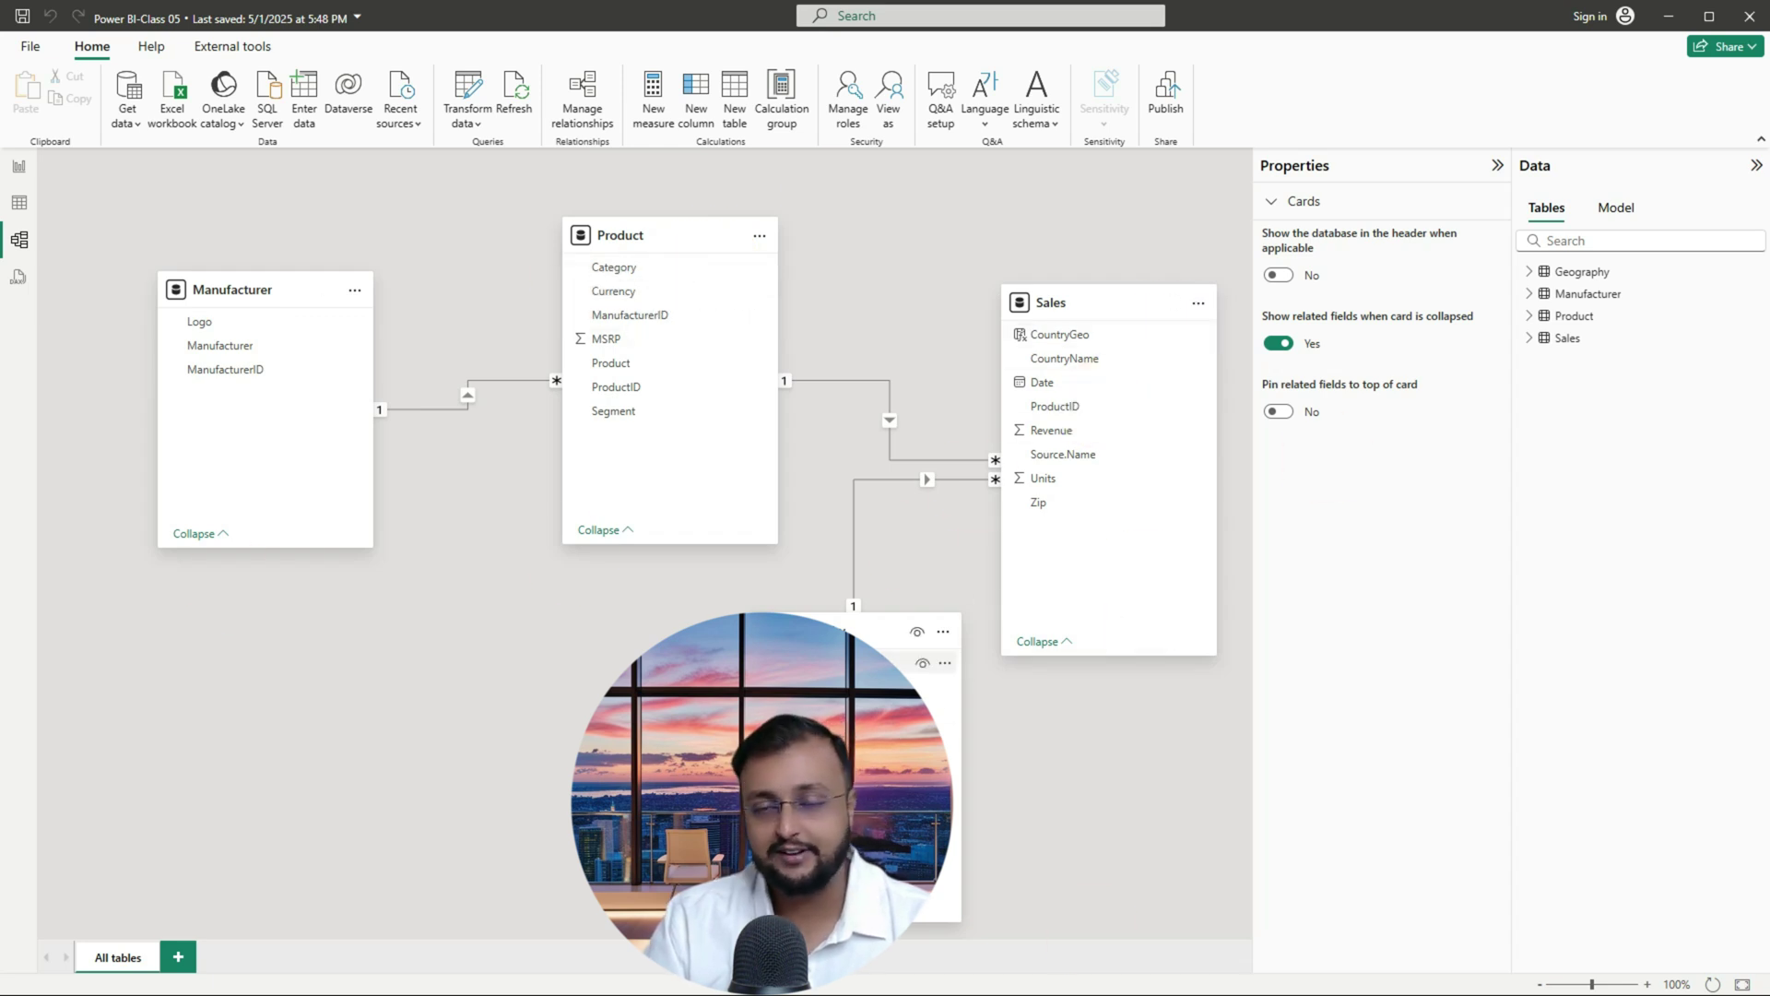
{"action": "left_click", "coordinate": [21, 171]}
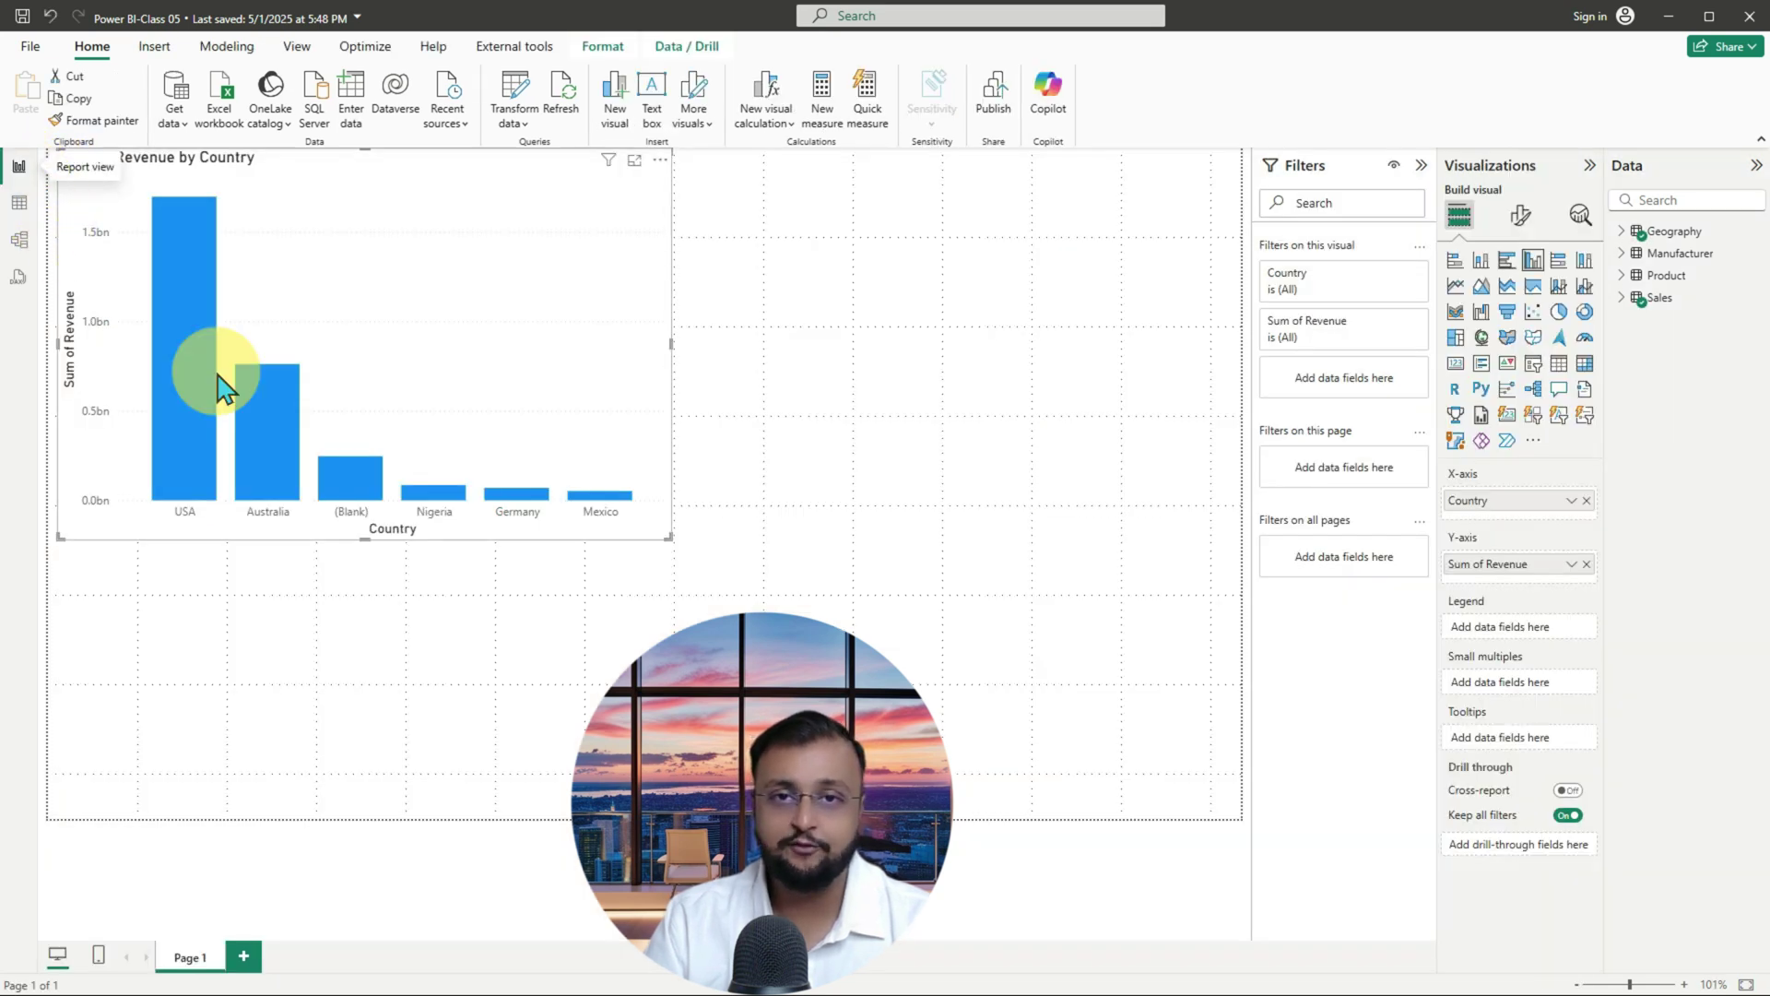
- Add a new report page and place a clustered column chart on it, enlarged to cover most of the canvas
{"action": "left_click", "coordinate": [243, 955]}
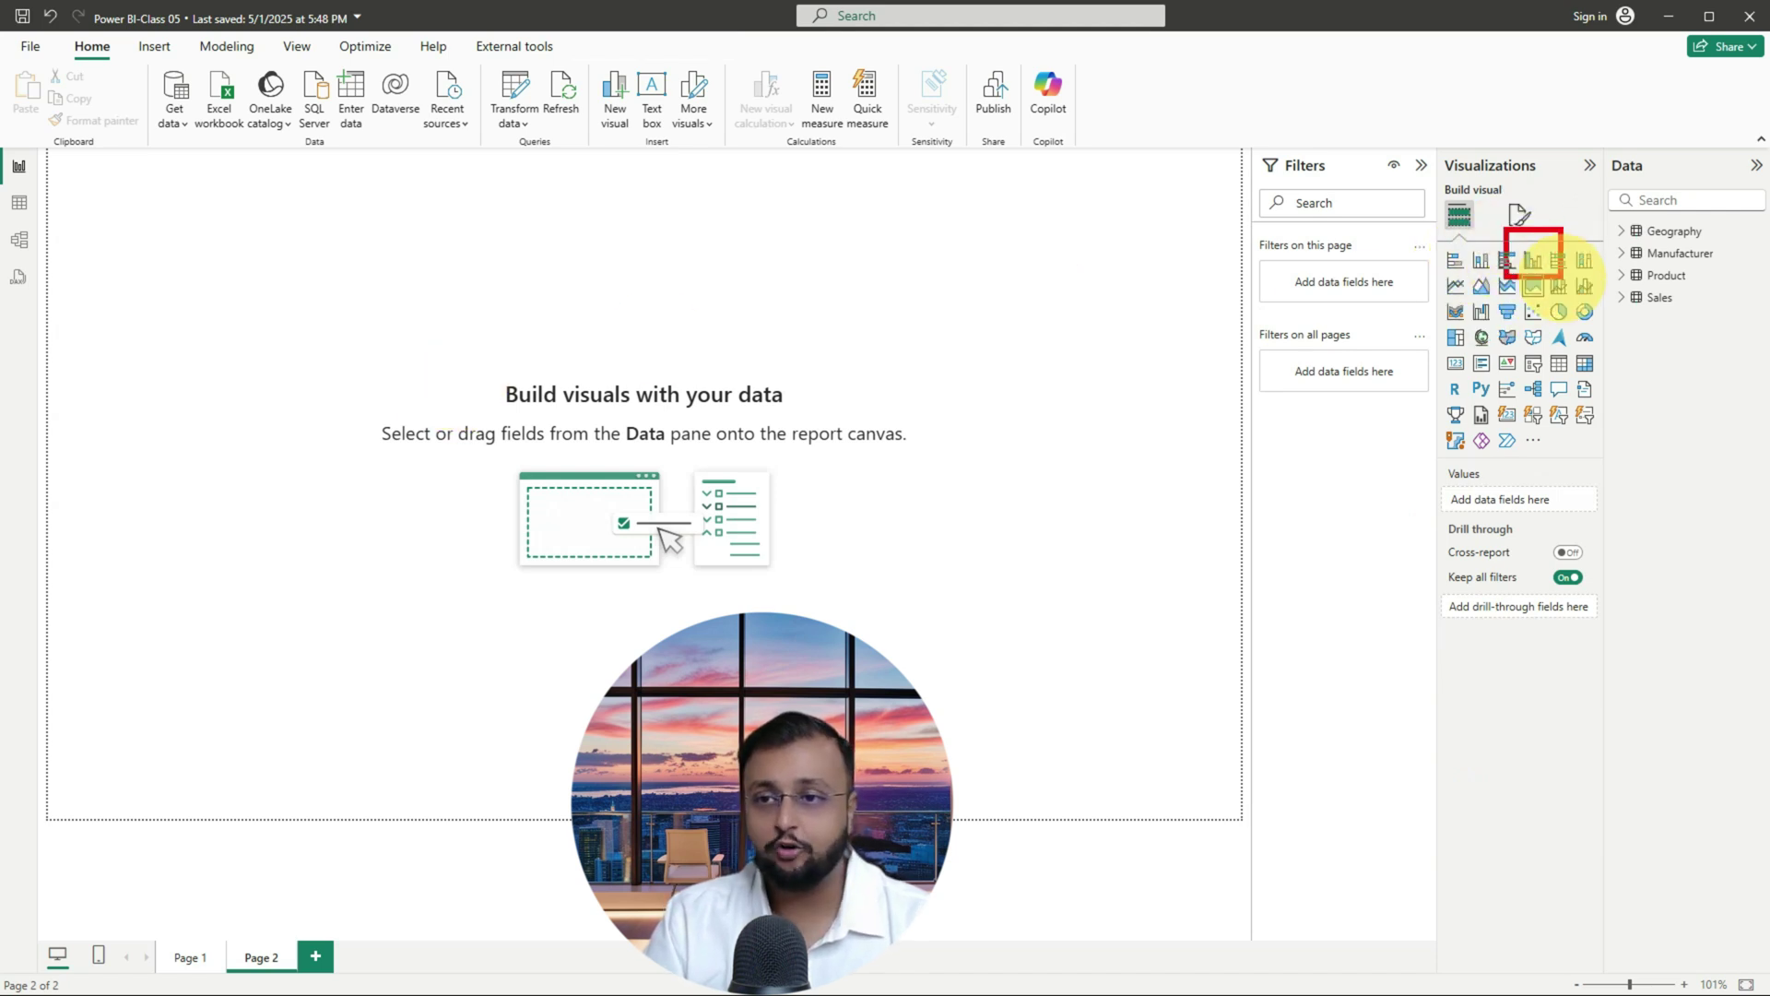
{"action": "left_click_drag", "start_coordinate": [1425, 275], "coordinate": [861, 434]}
{"action": "key", "text": "Escape"}
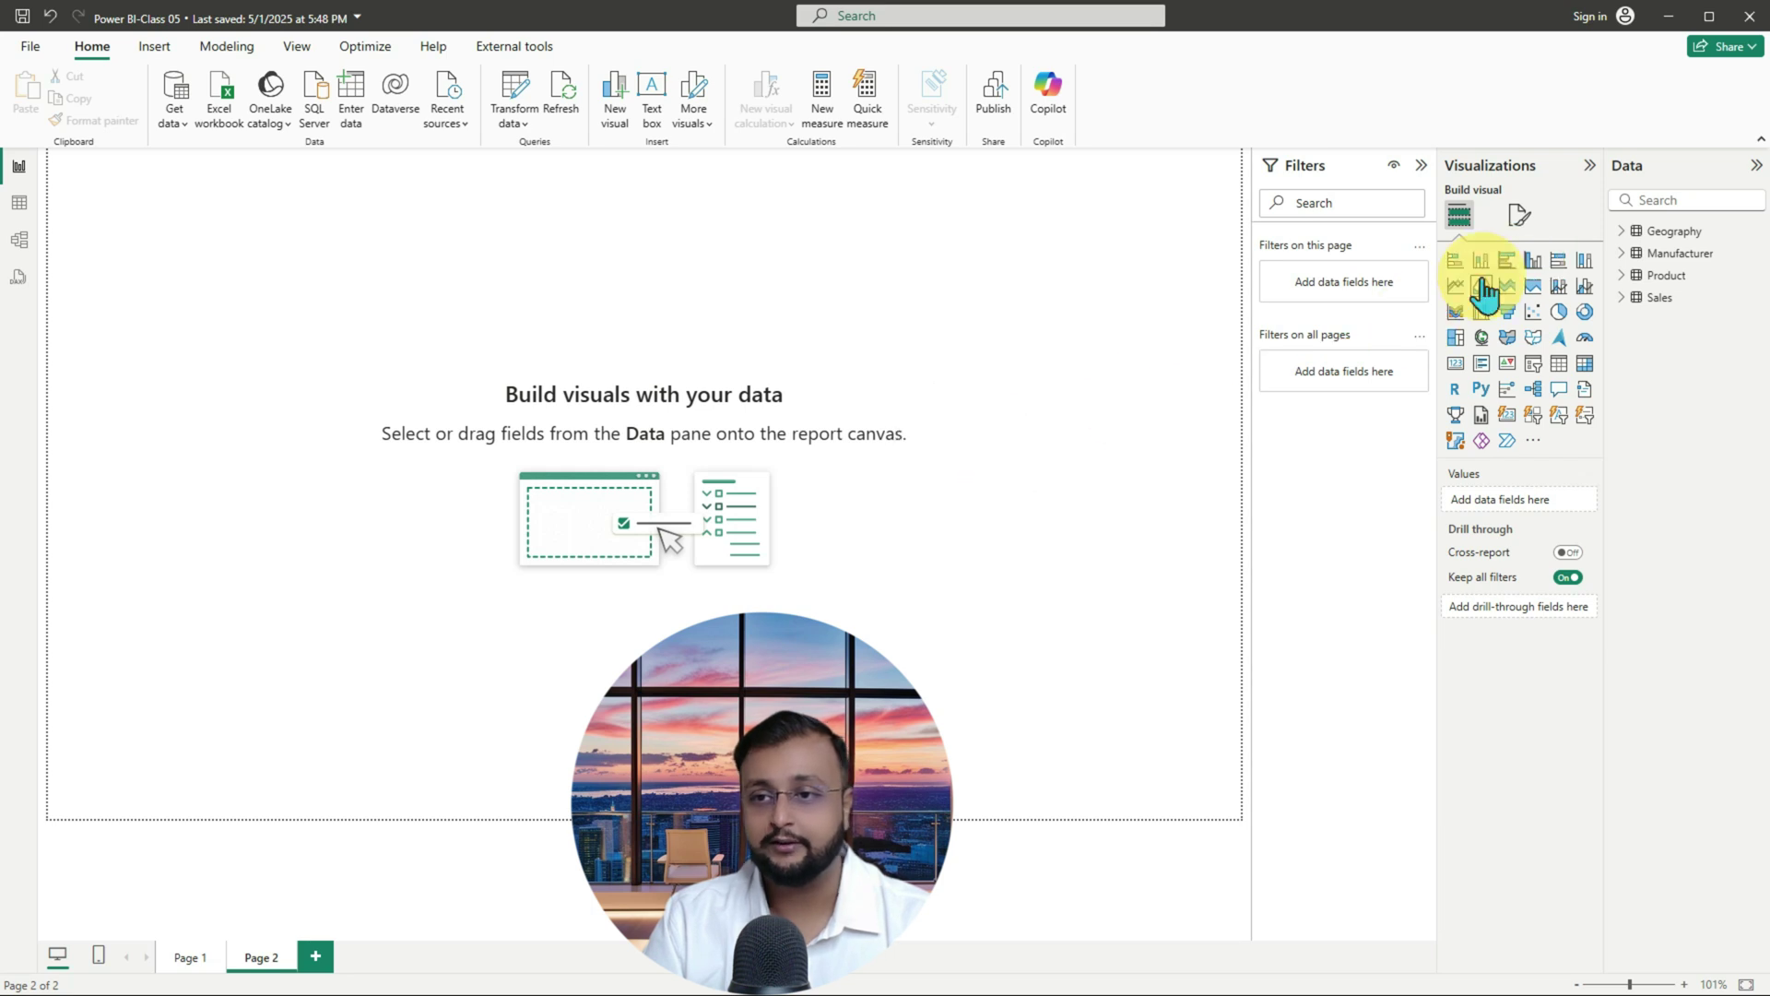
{"action": "left_click", "coordinate": [1531, 267]}
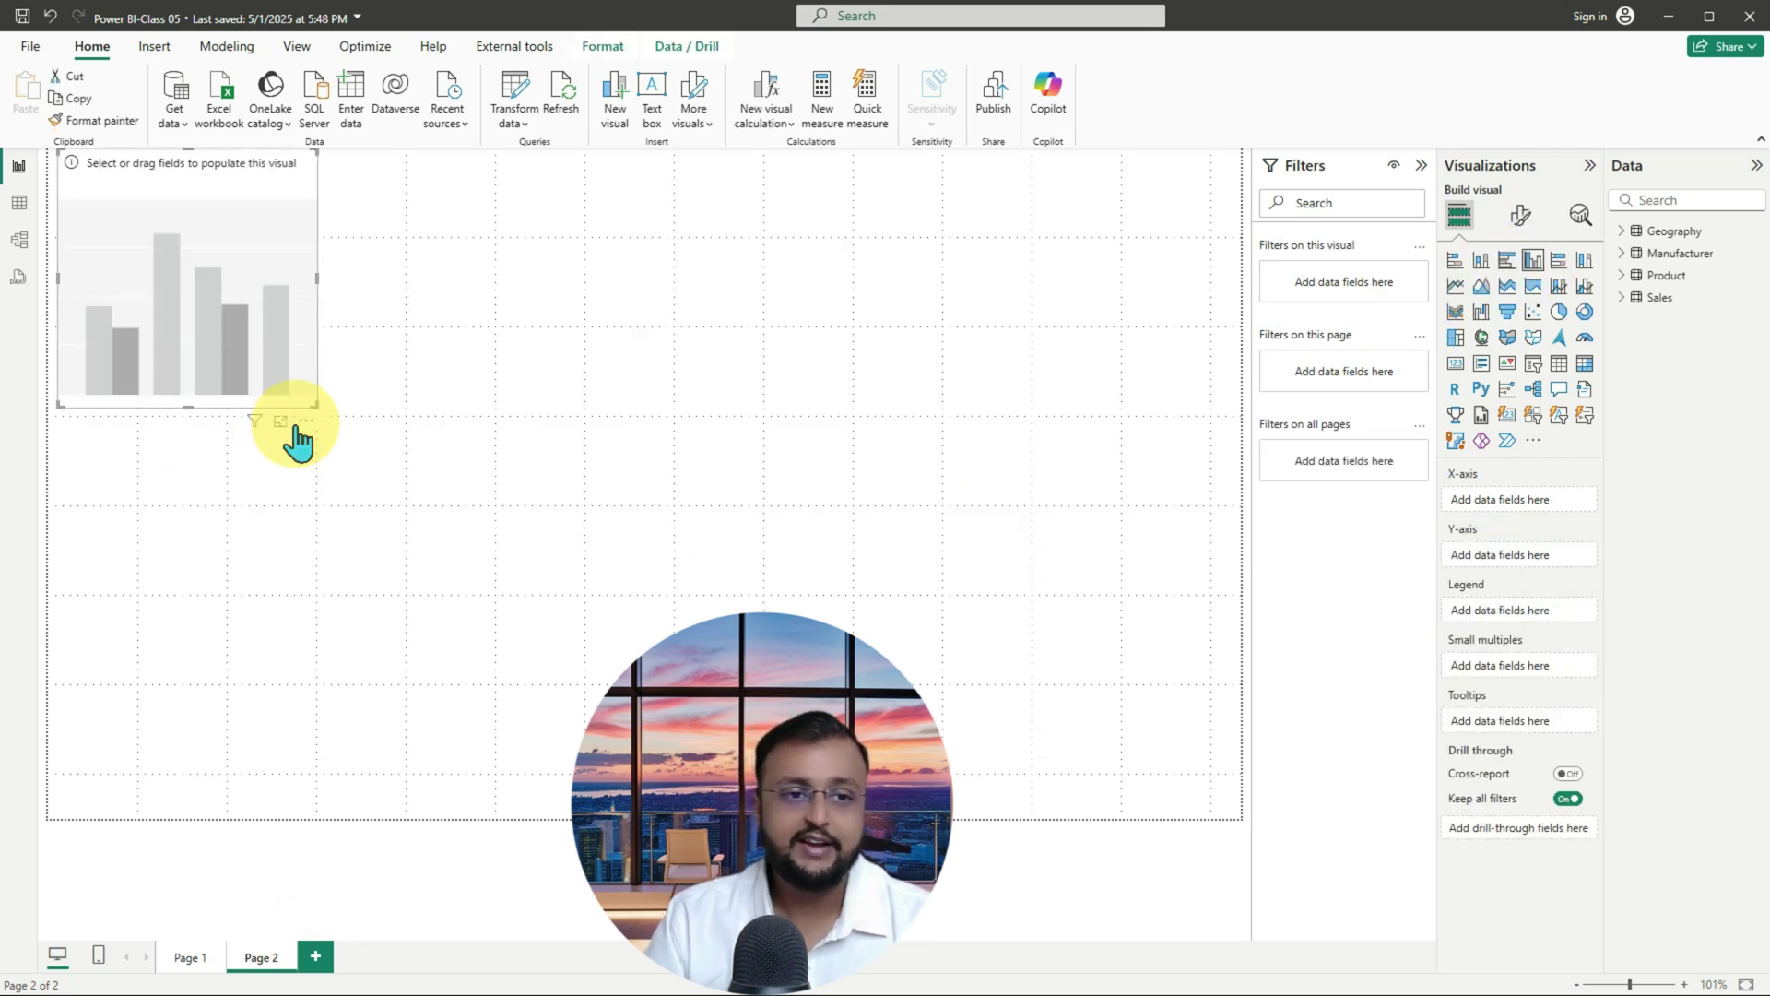
{"action": "left_click_drag", "start_coordinate": [314, 403], "coordinate": [961, 690]}
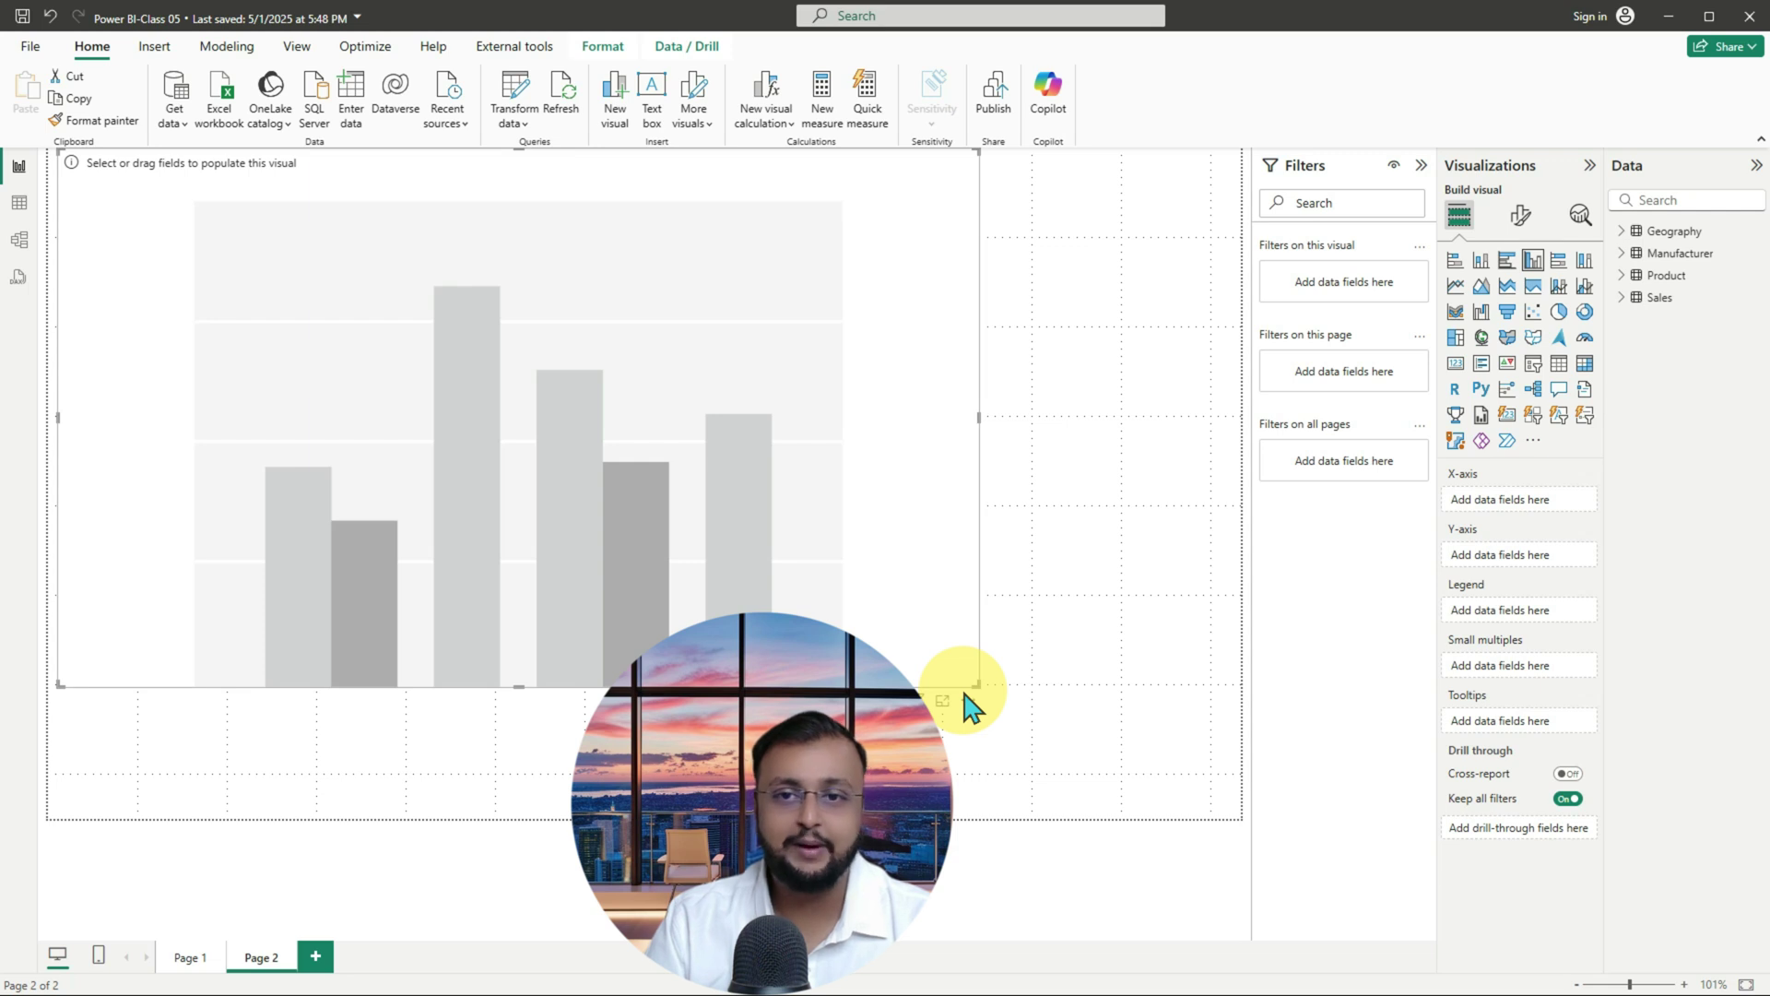
- Plot Revenue from the Sales table on the Y-axis against Country from the Geography table on the X-axis
{"action": "left_click", "coordinate": [1628, 231]}
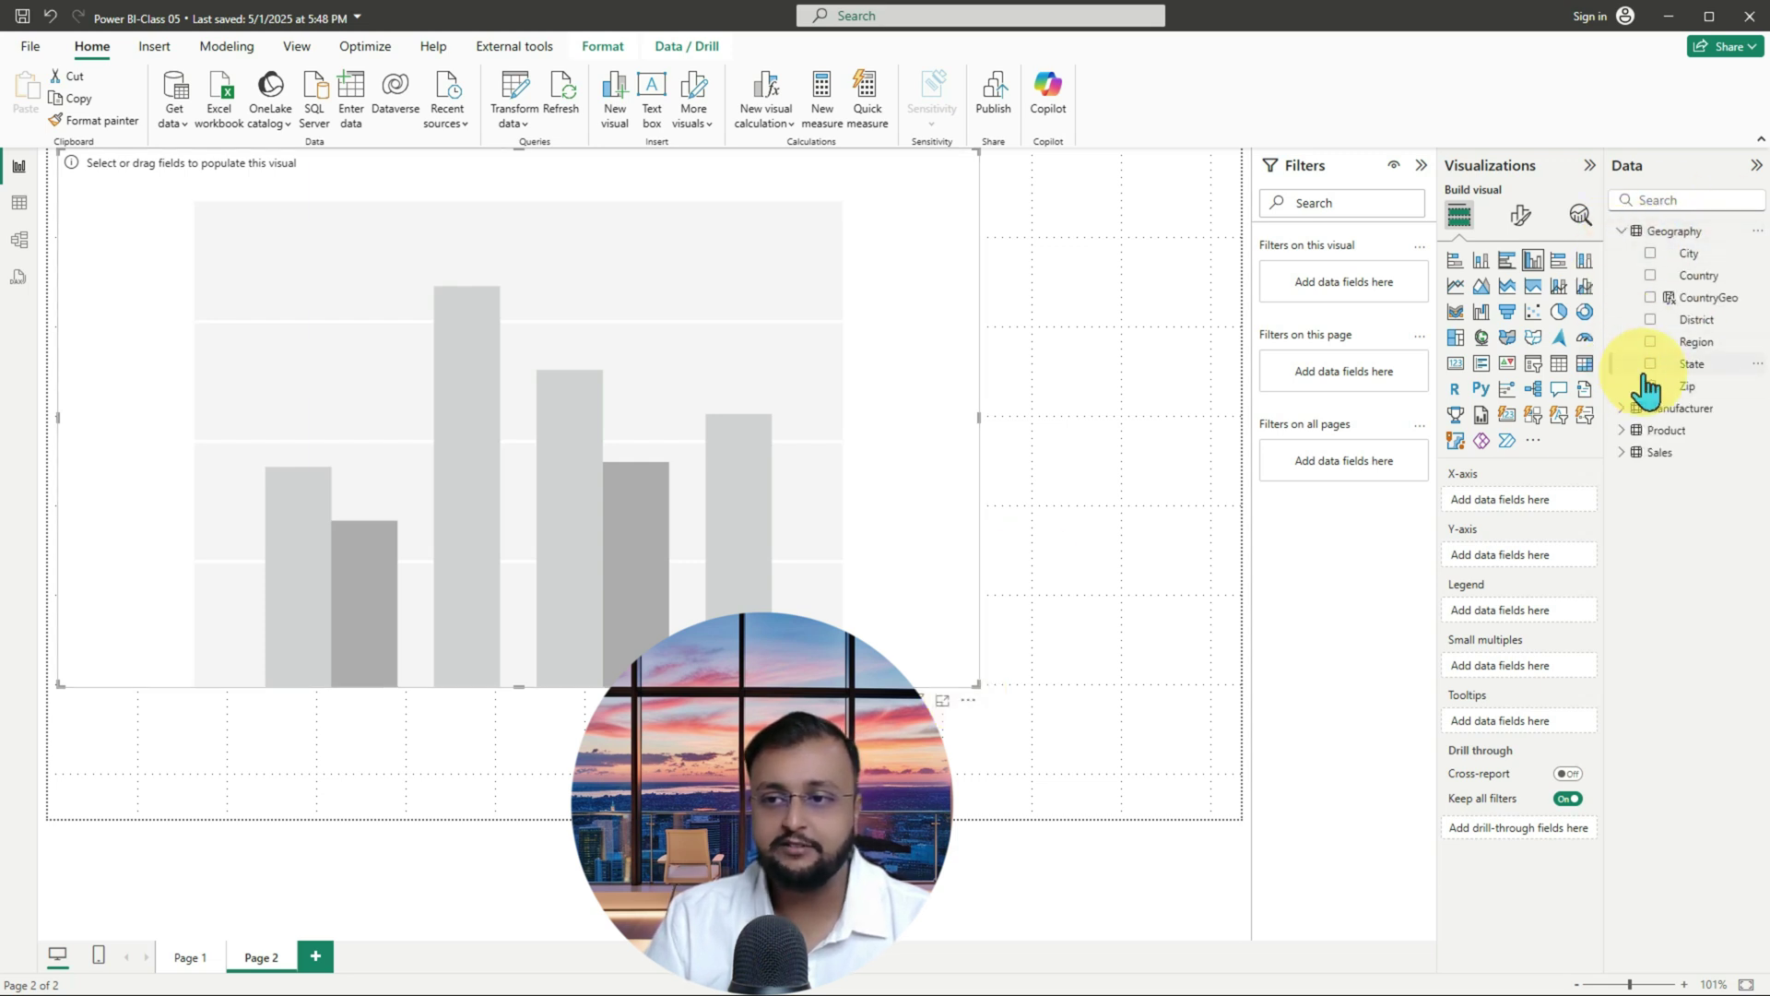
{"action": "left_click", "coordinate": [1651, 277]}
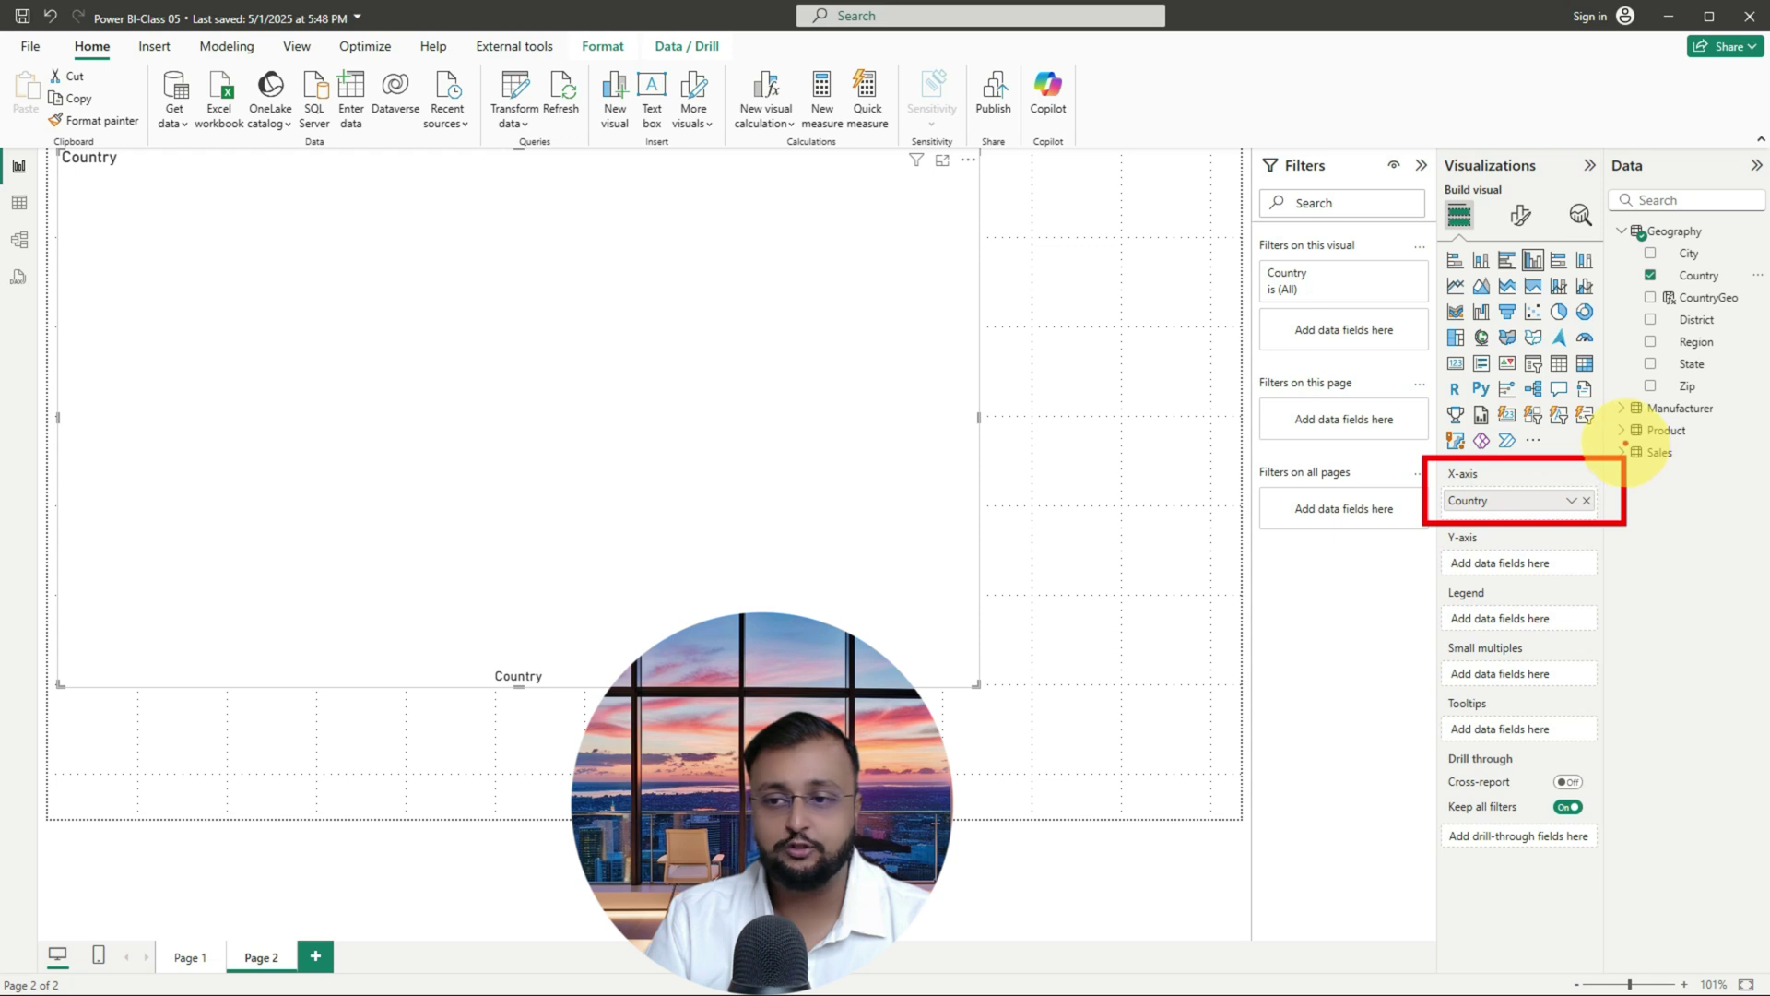
{"action": "left_click", "coordinate": [1622, 452]}
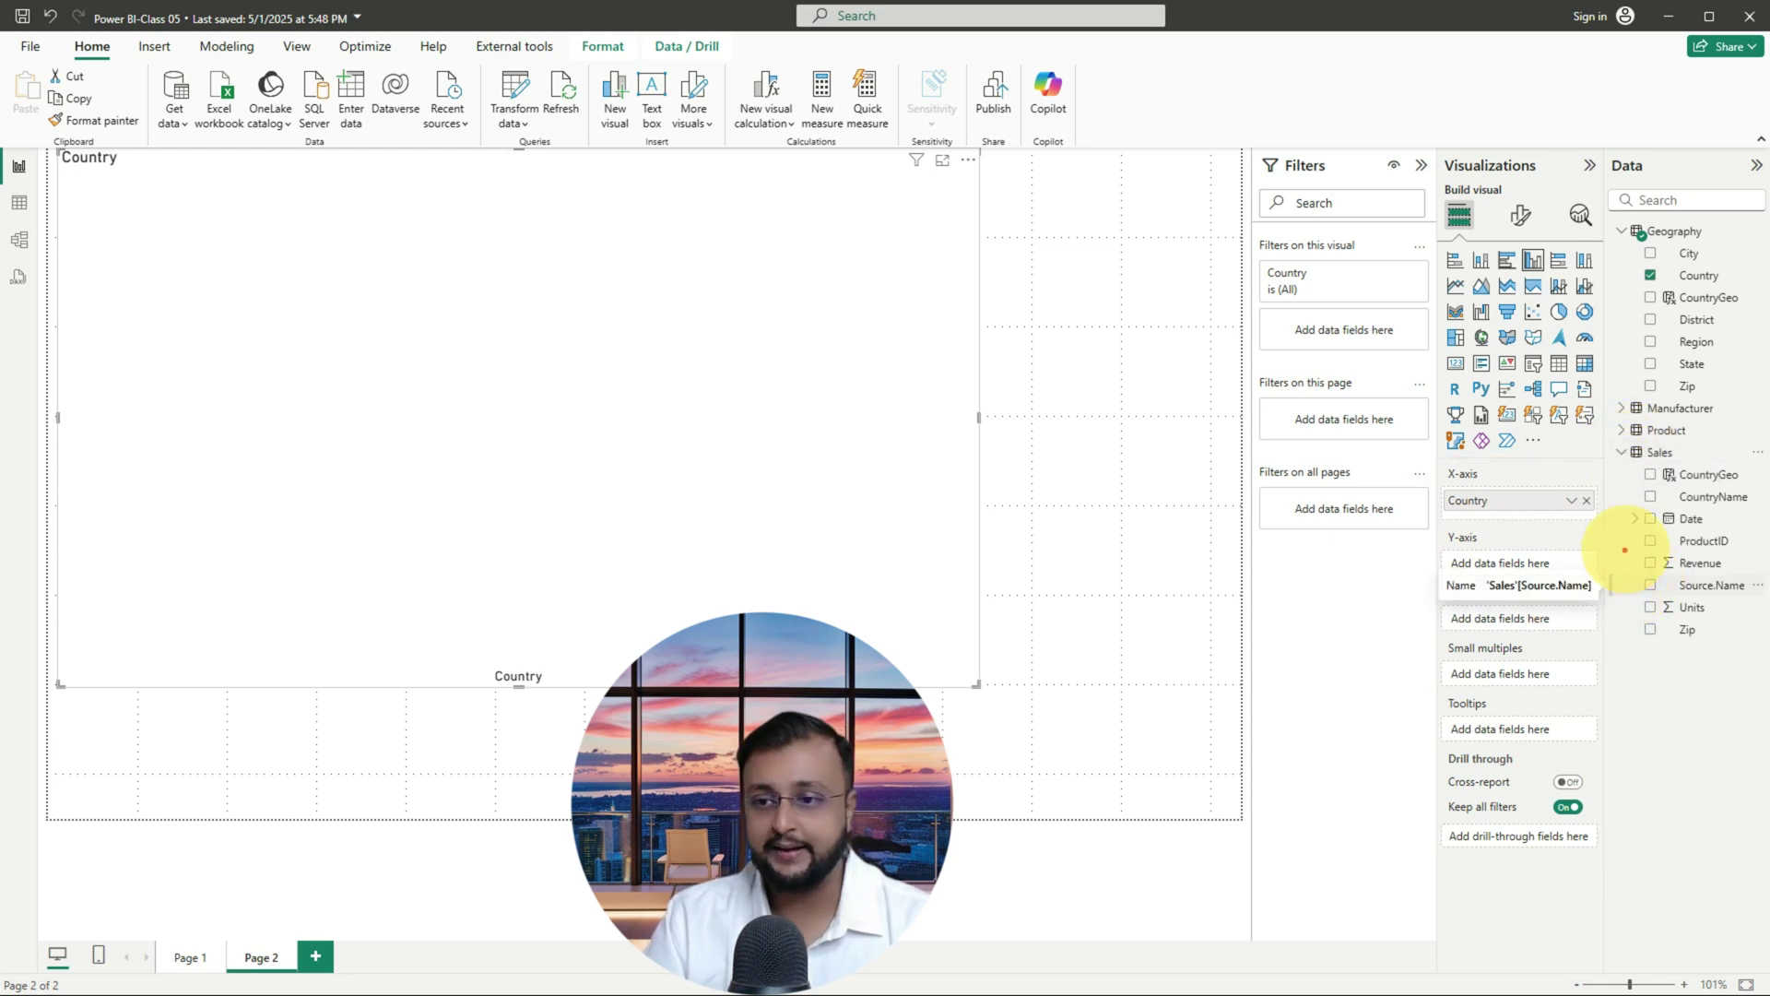
{"action": "left_click_drag", "start_coordinate": [1697, 562], "coordinate": [1539, 564]}
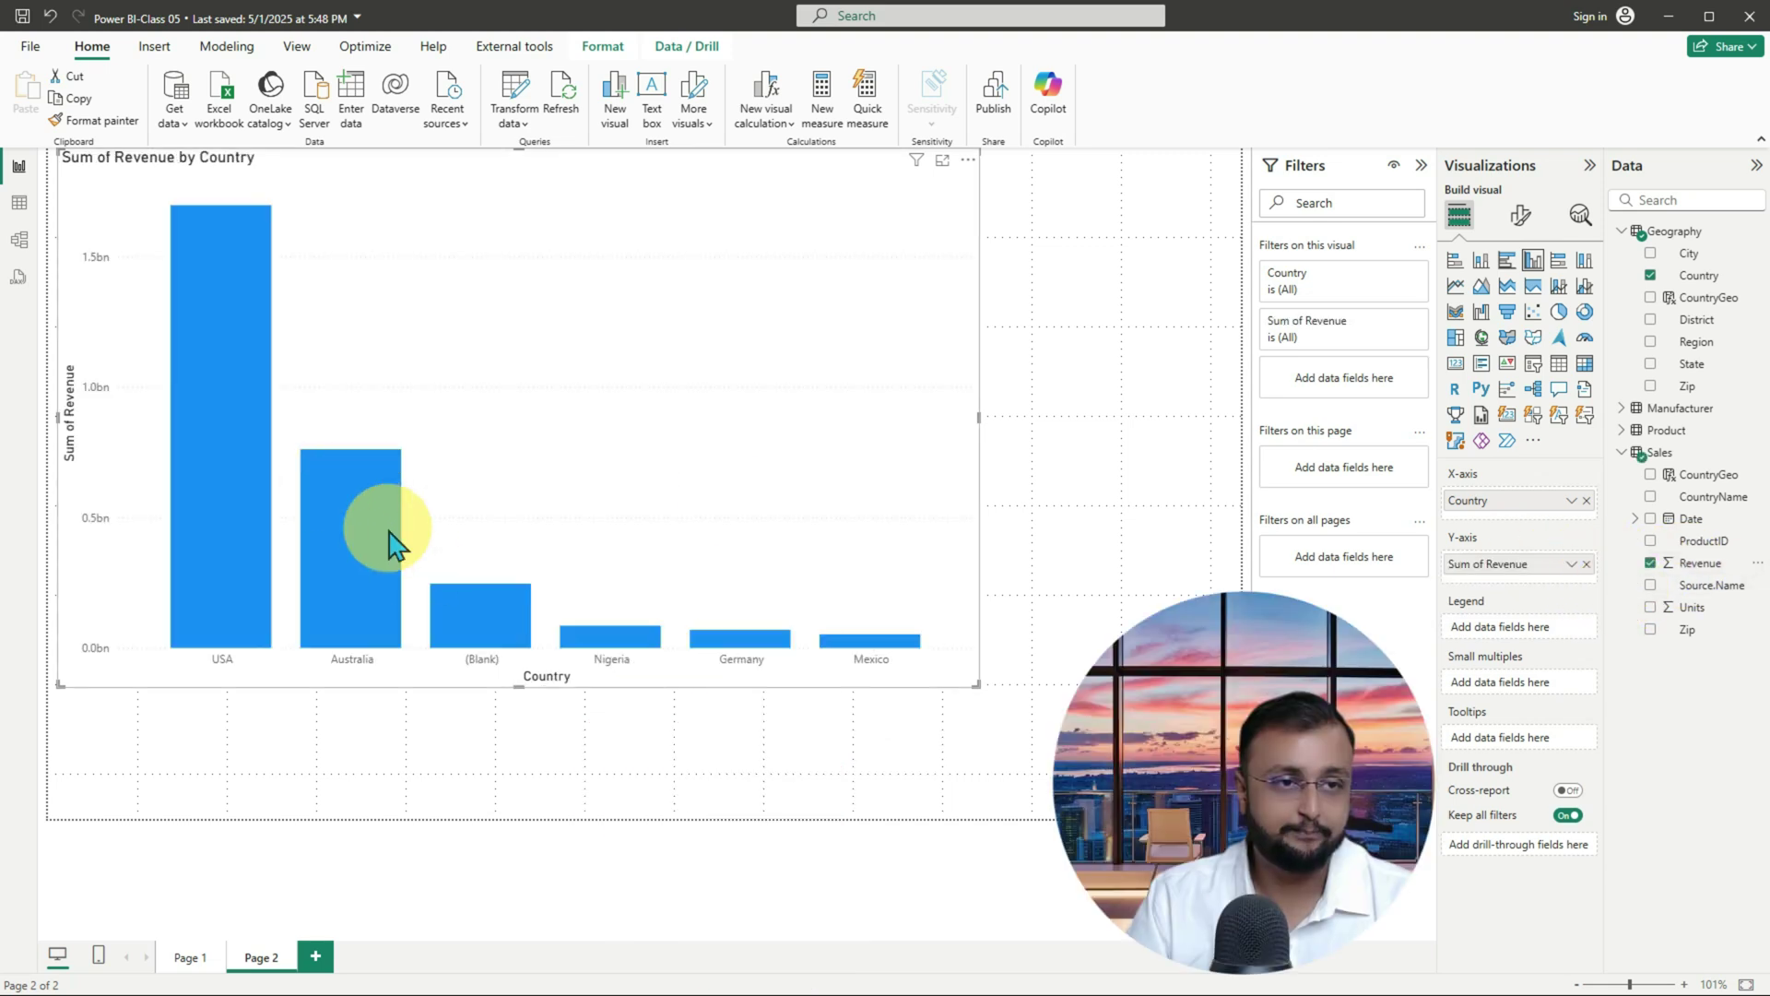
{"action": "mouse_move", "coordinate": [124, 173]}
{"action": "left_mouse_down"}
{"action": "mouse_move", "coordinate": [776, 624]}
{"action": "mouse_move", "coordinate": [1051, 757]}
{"action": "left_mouse_up"}
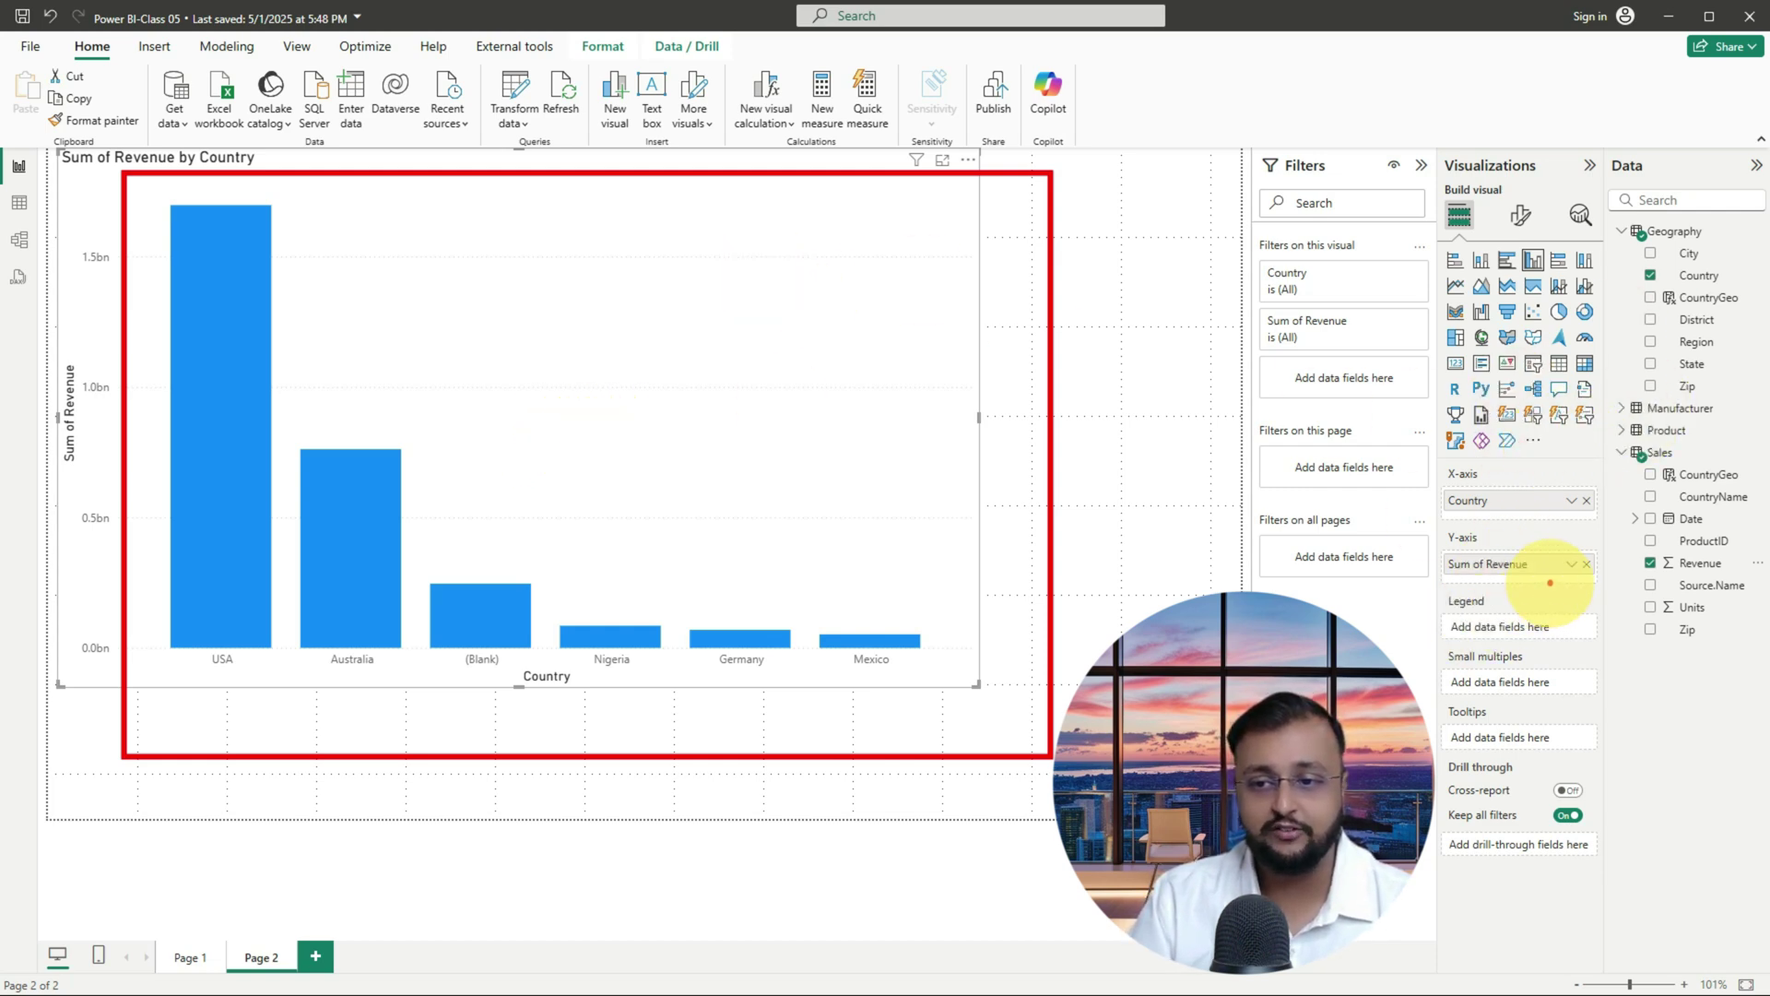
{"action": "mouse_move", "coordinate": [1549, 584]}
{"action": "left_mouse_down"}
{"action": "mouse_move", "coordinate": [1418, 594]}
{"action": "mouse_move", "coordinate": [1587, 650]}
{"action": "mouse_move", "coordinate": [1580, 594]}
{"action": "mouse_move", "coordinate": [1415, 595]}
{"action": "left_mouse_up"}
{"action": "key", "text": "Escape"}
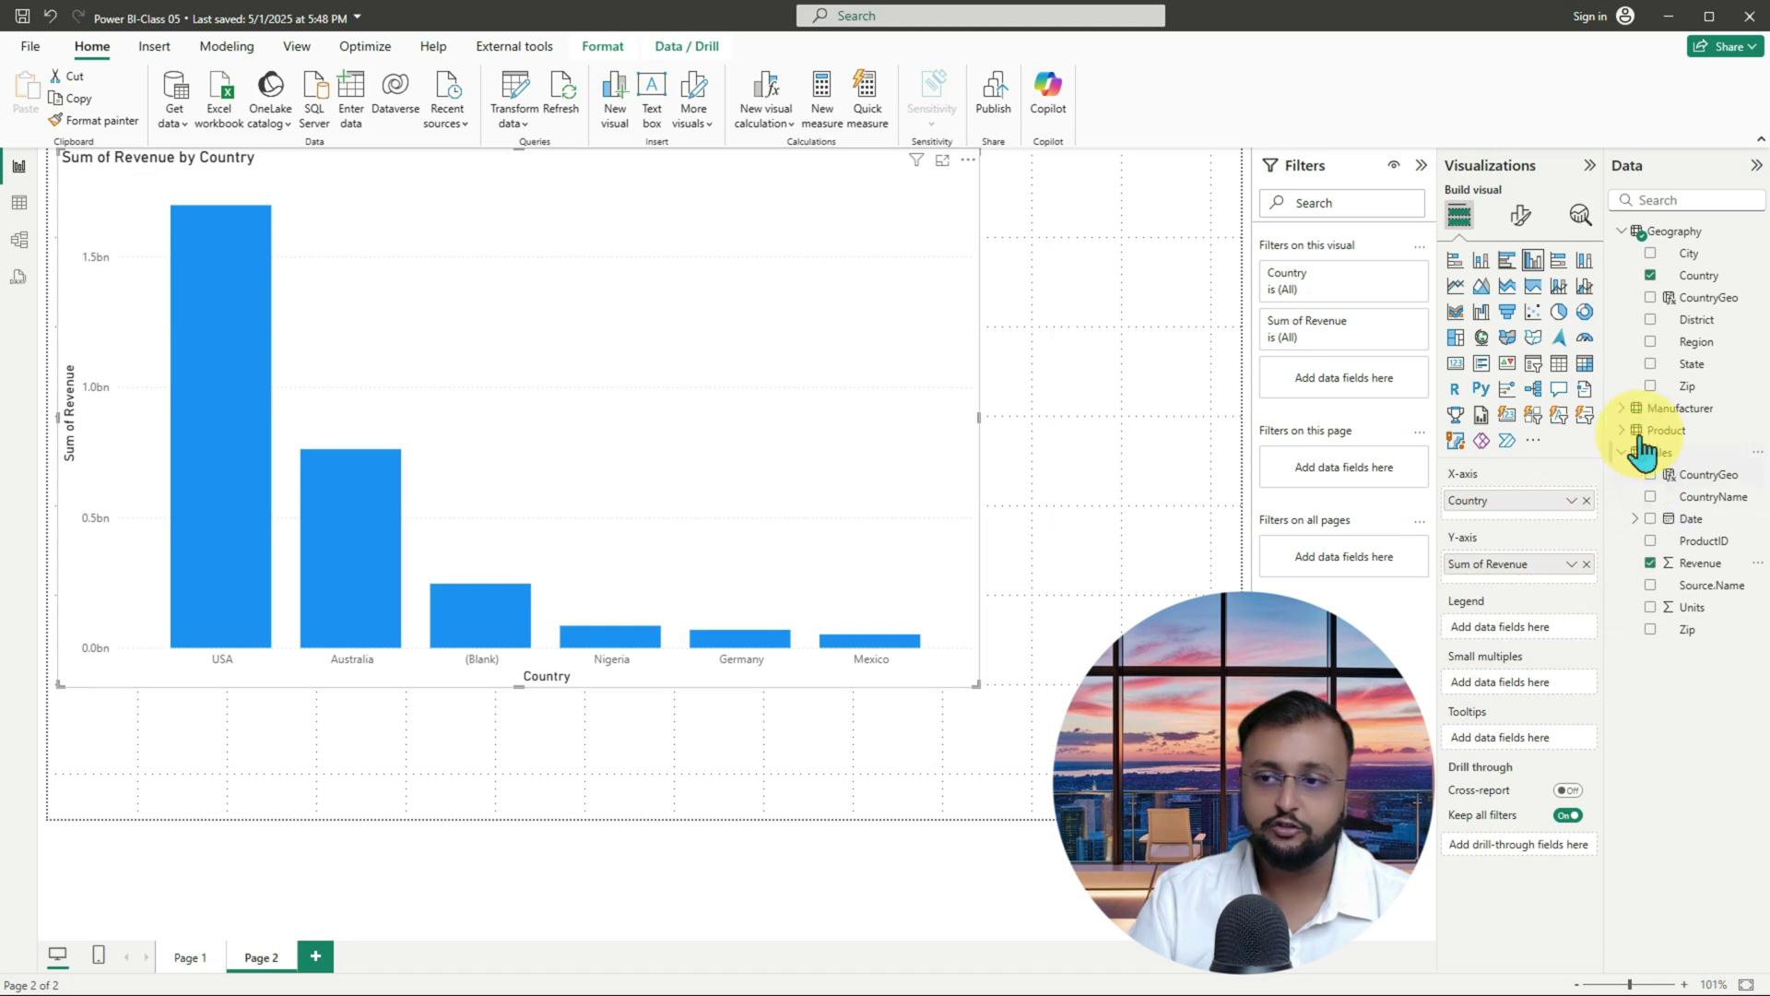
- Add Manufacturer as the chart's legend, change the visual to a stacked column chart and widen it across the page
{"action": "left_click", "coordinate": [1621, 408]}
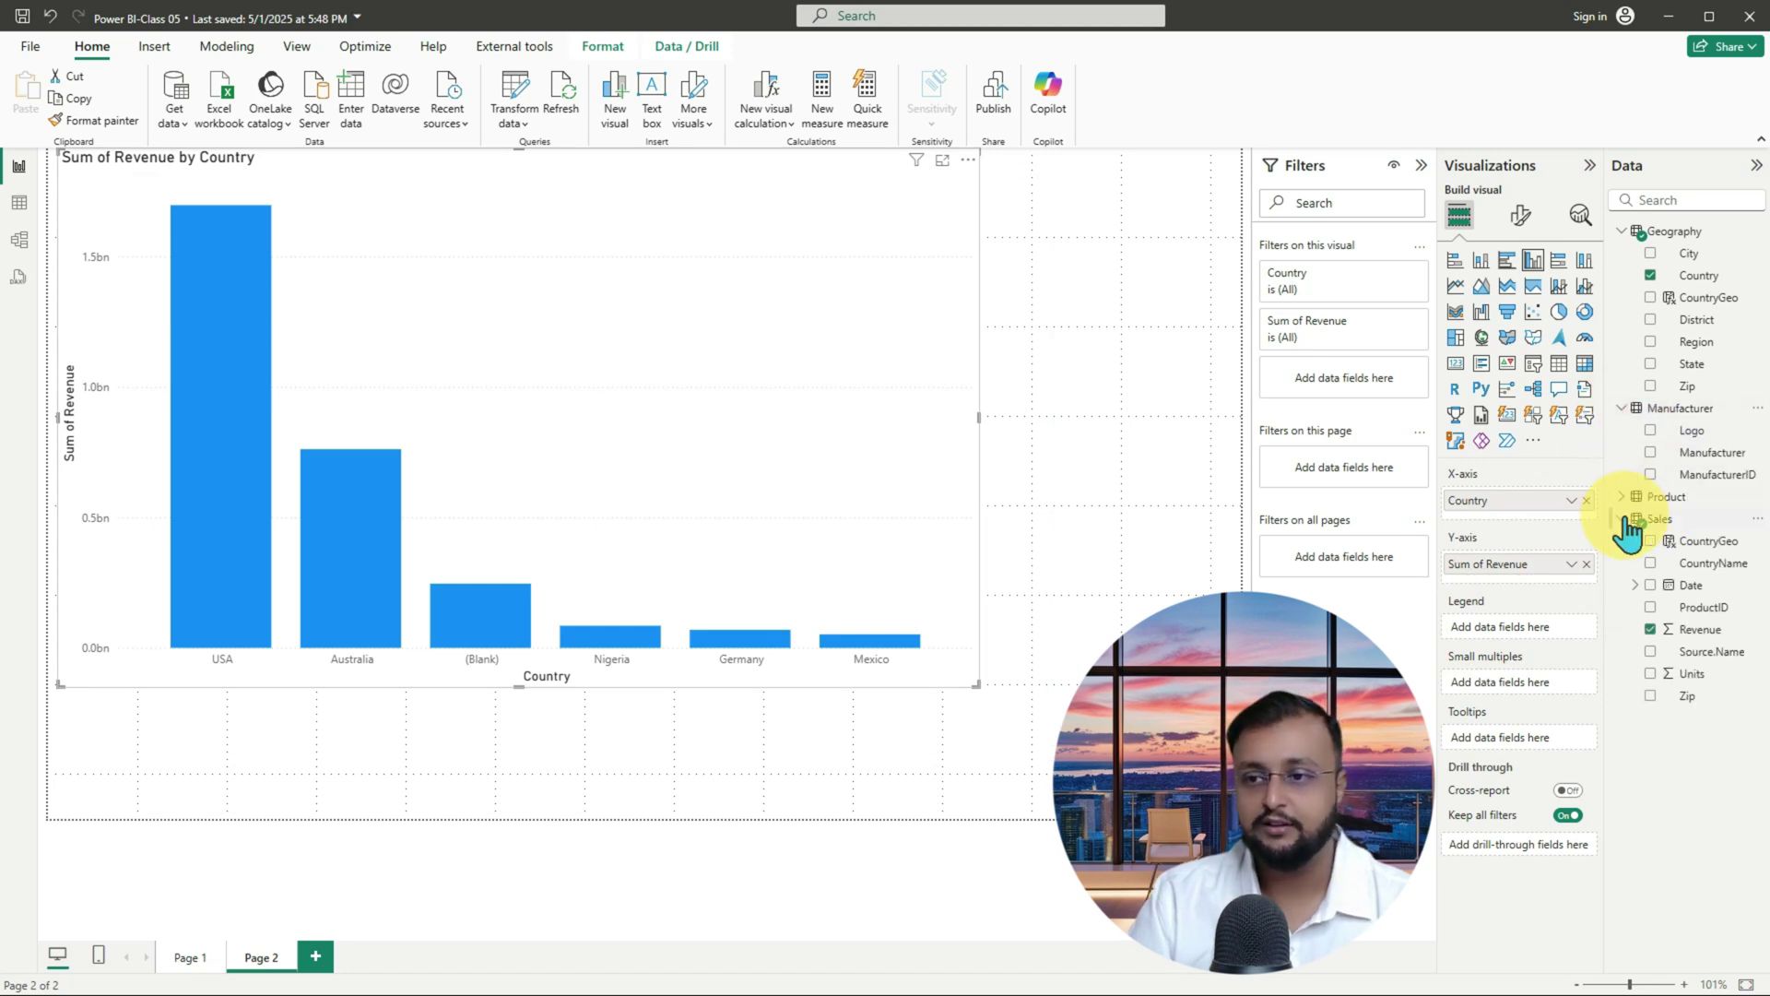
{"action": "left_click_drag", "start_coordinate": [1659, 452], "coordinate": [1519, 623]}
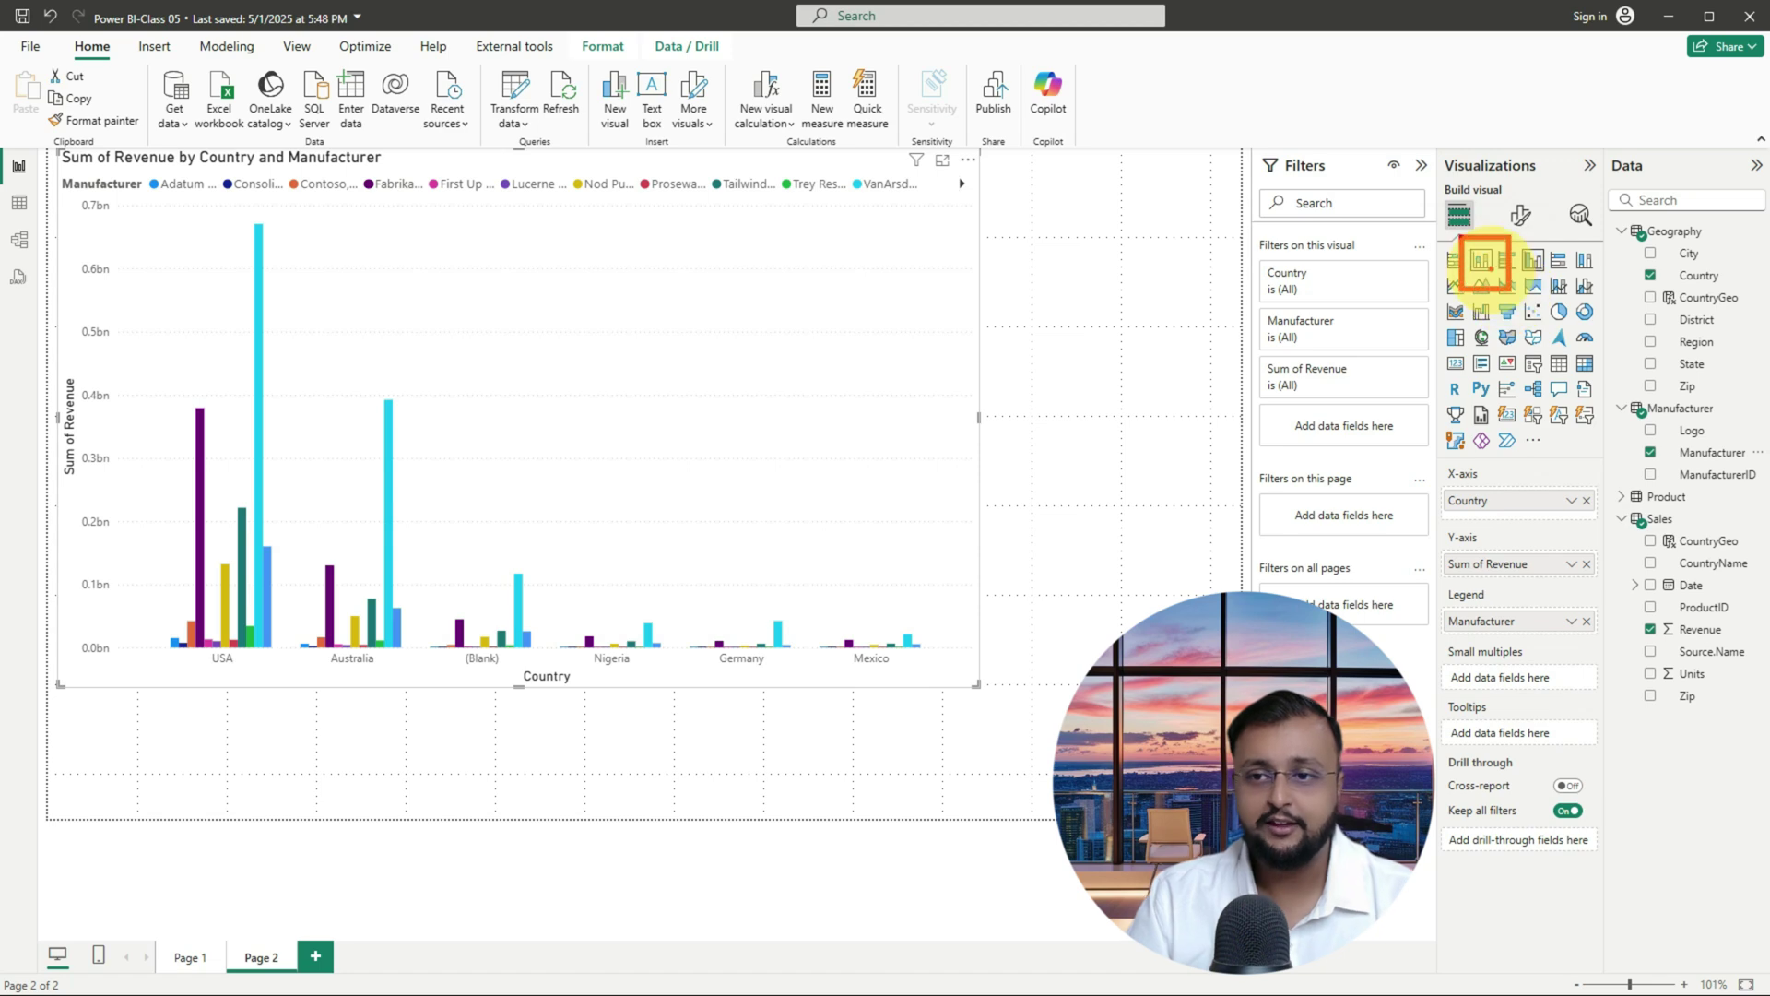
{"action": "left_click", "coordinate": [1481, 262]}
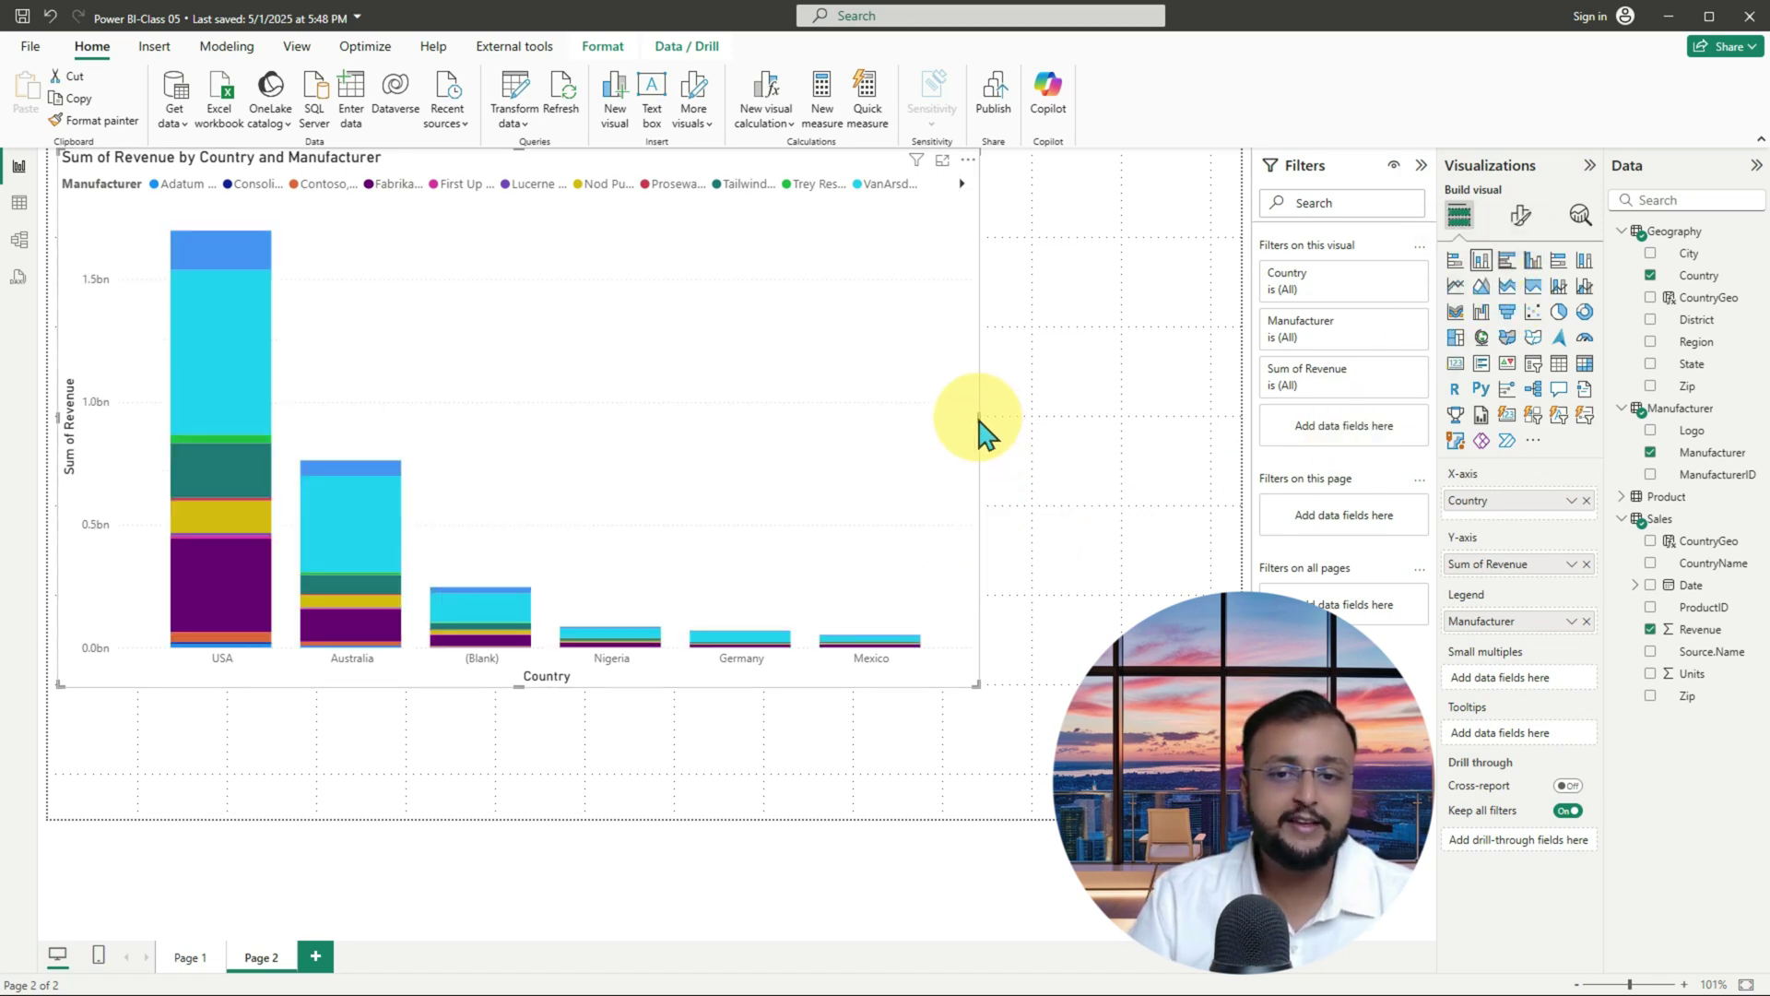
{"action": "left_click_drag", "start_coordinate": [987, 419], "coordinate": [1189, 446]}
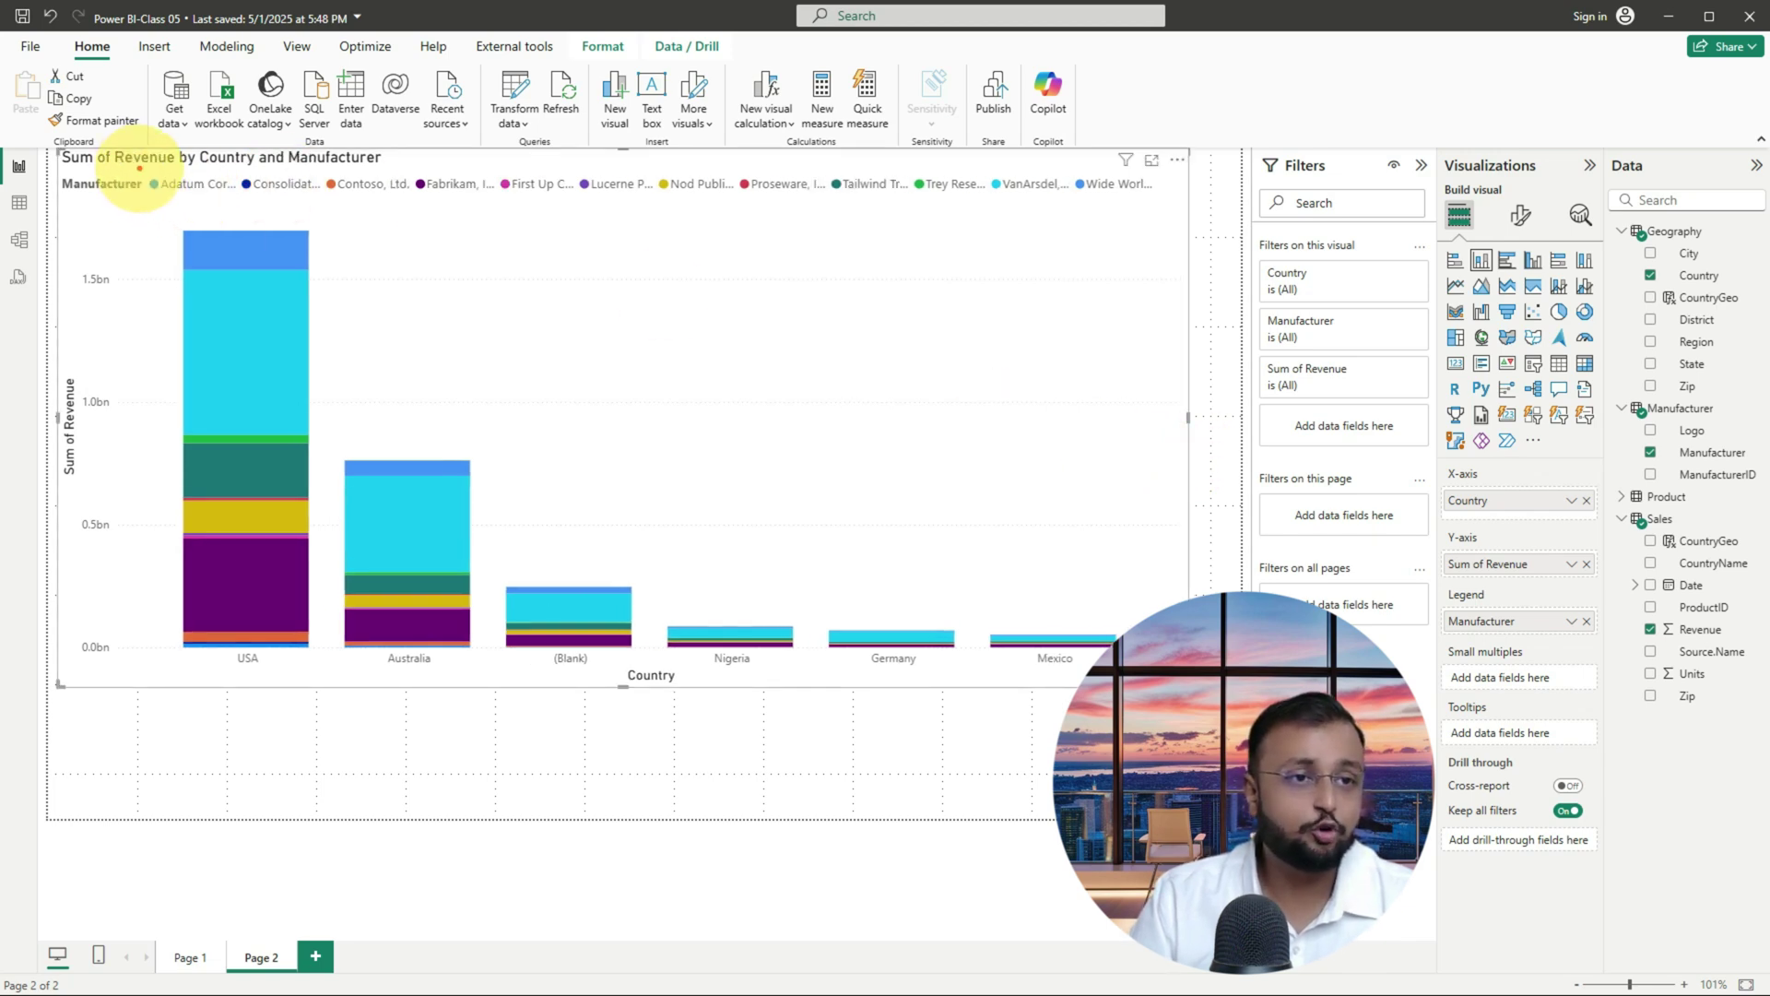
{"action": "mouse_move", "coordinate": [139, 169]}
{"action": "left_mouse_down"}
{"action": "mouse_move", "coordinate": [972, 225]}
{"action": "mouse_move", "coordinate": [1158, 212]}
{"action": "left_mouse_up"}
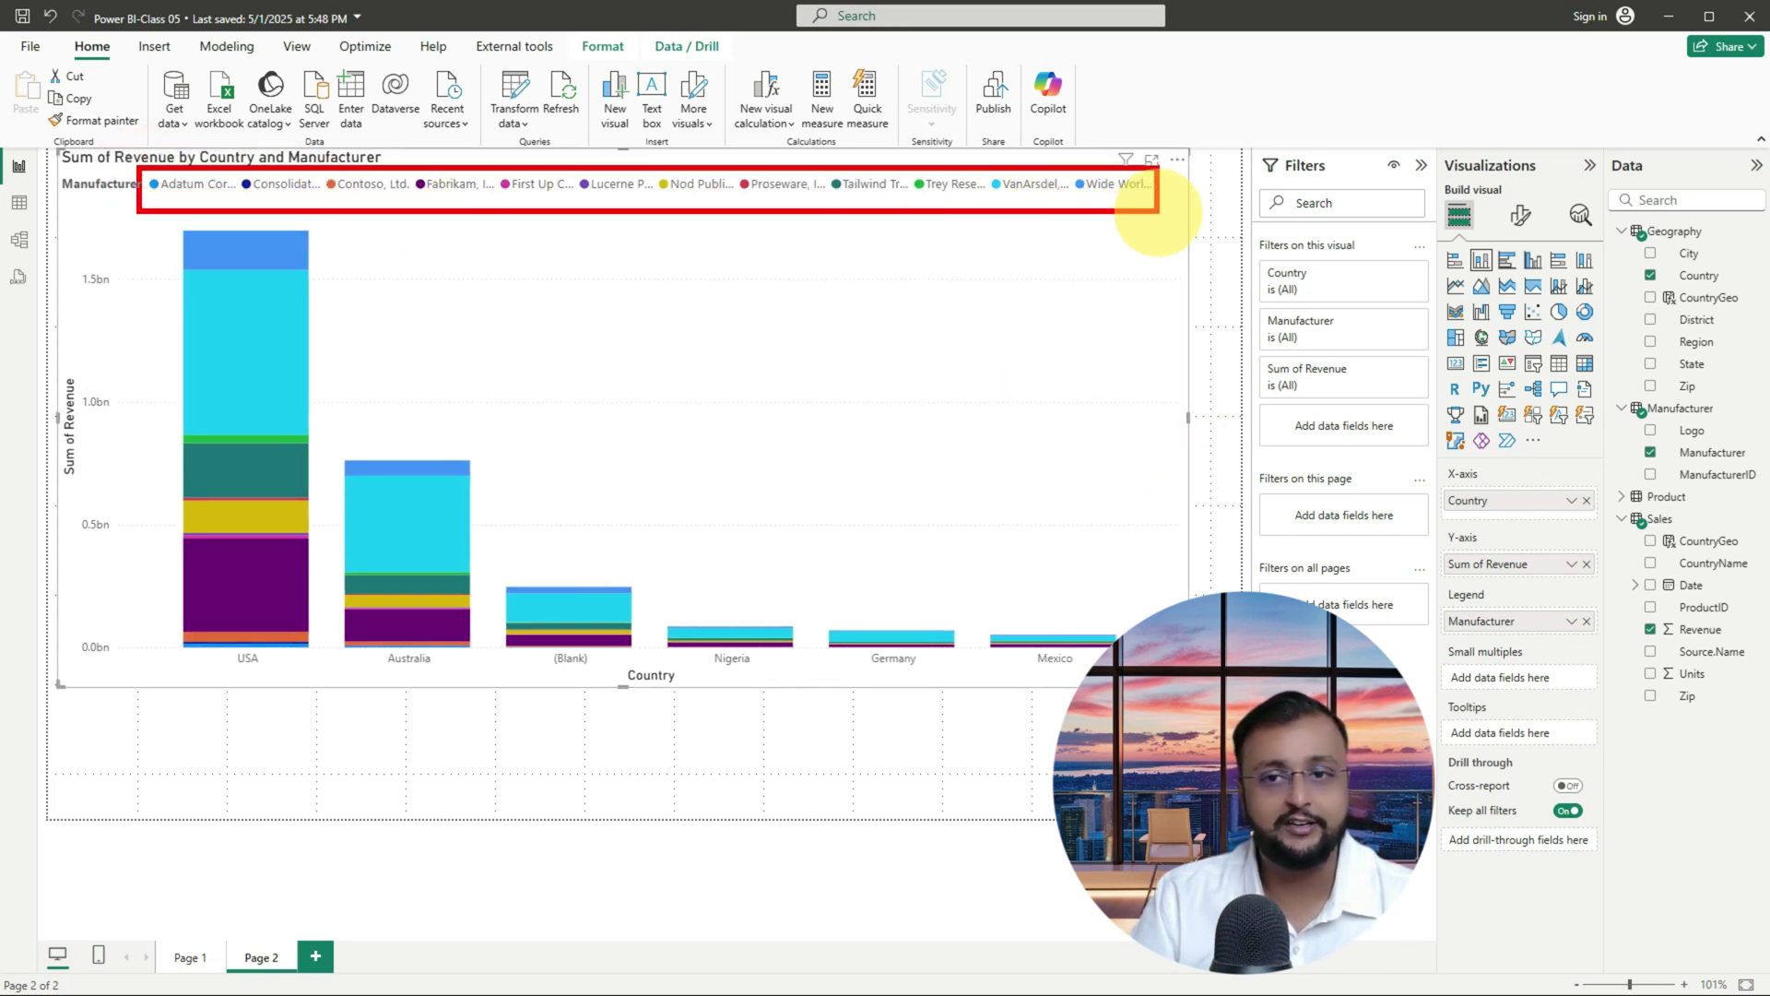
{"action": "left_click_drag", "start_coordinate": [204, 205], "coordinate": [888, 208]}
{"action": "mouse_move", "coordinate": [403, 336]}
{"action": "left_mouse_down"}
{"action": "mouse_move", "coordinate": [471, 265]}
{"action": "mouse_move", "coordinate": [482, 317]}
{"action": "left_mouse_up"}
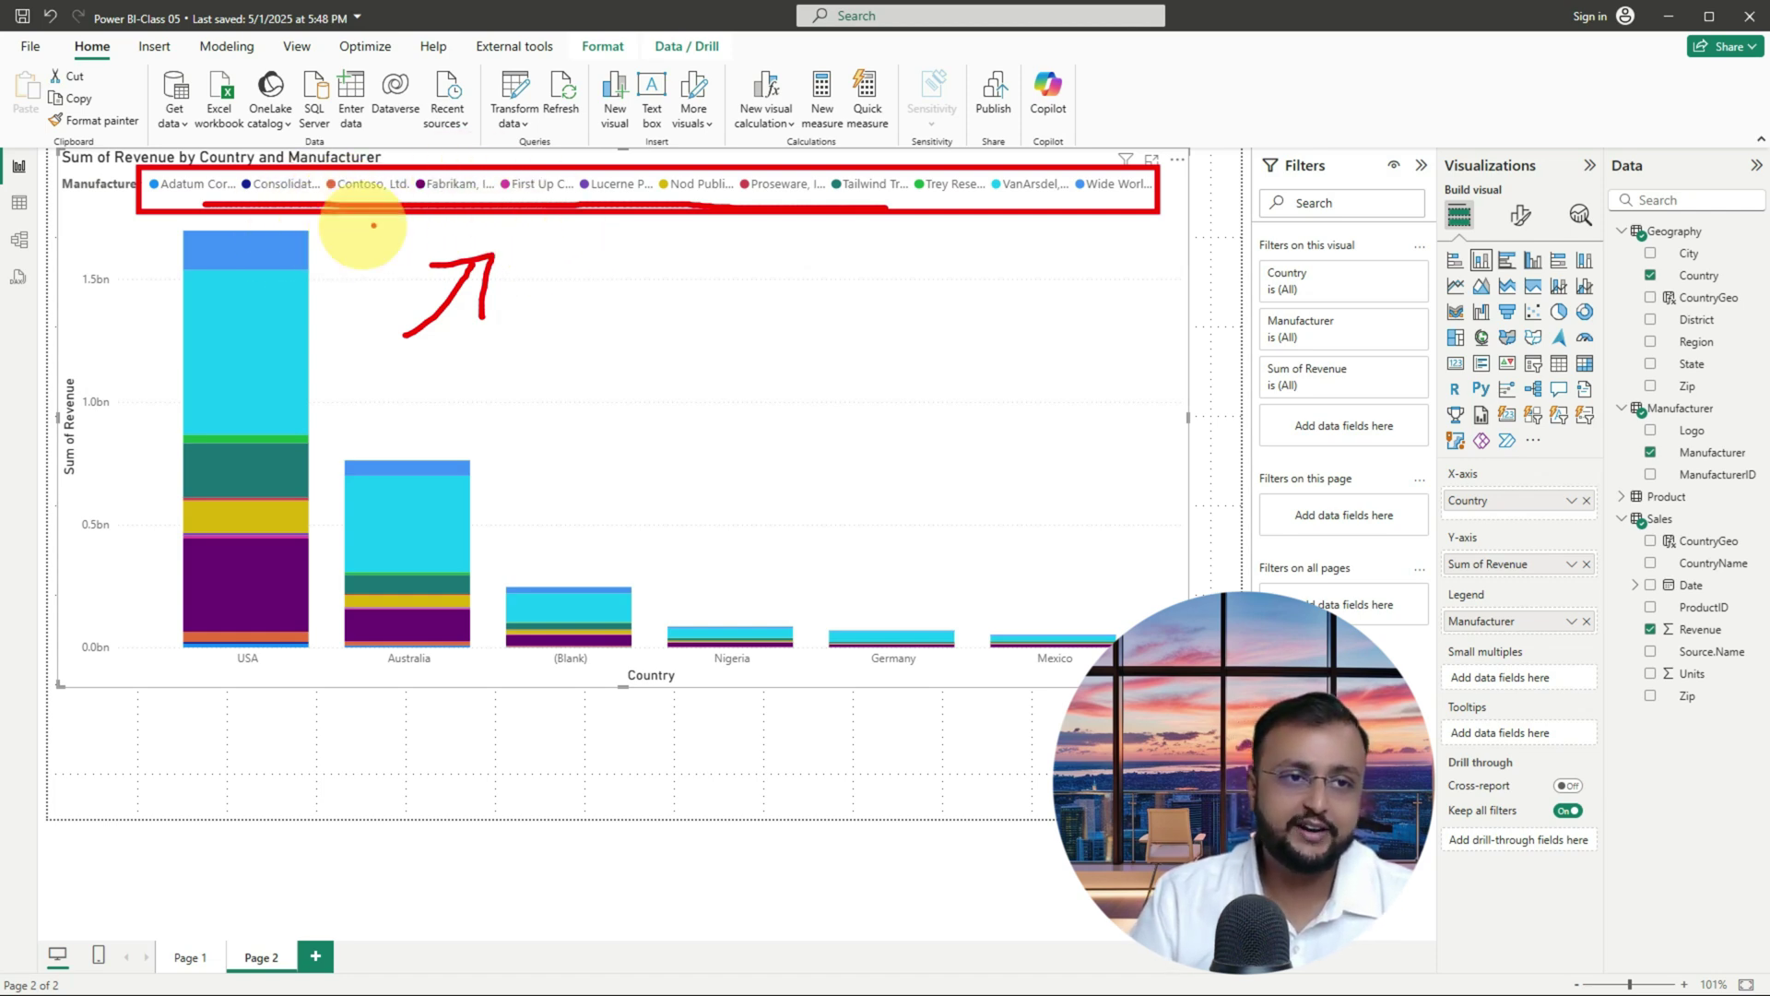
{"action": "left_click_drag", "start_coordinate": [254, 192], "coordinate": [479, 194]}
{"action": "left_click_drag", "start_coordinate": [513, 197], "coordinate": [556, 195]}
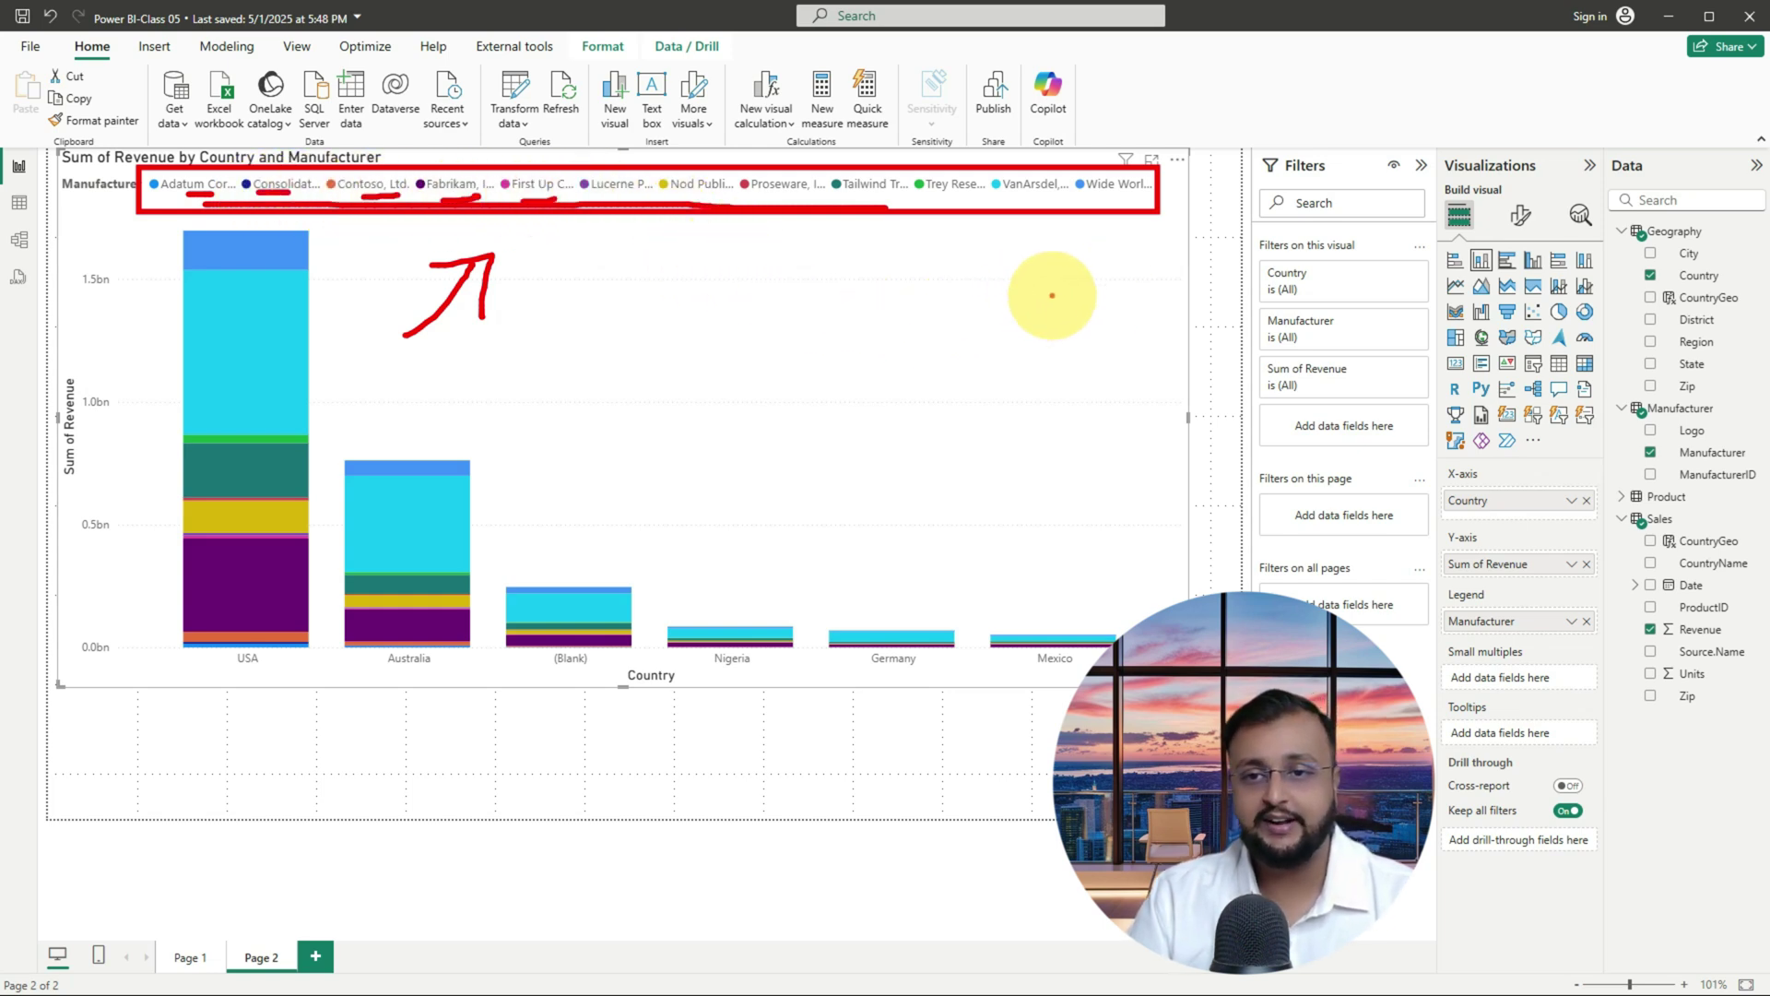
{"action": "key", "text": "Escape"}
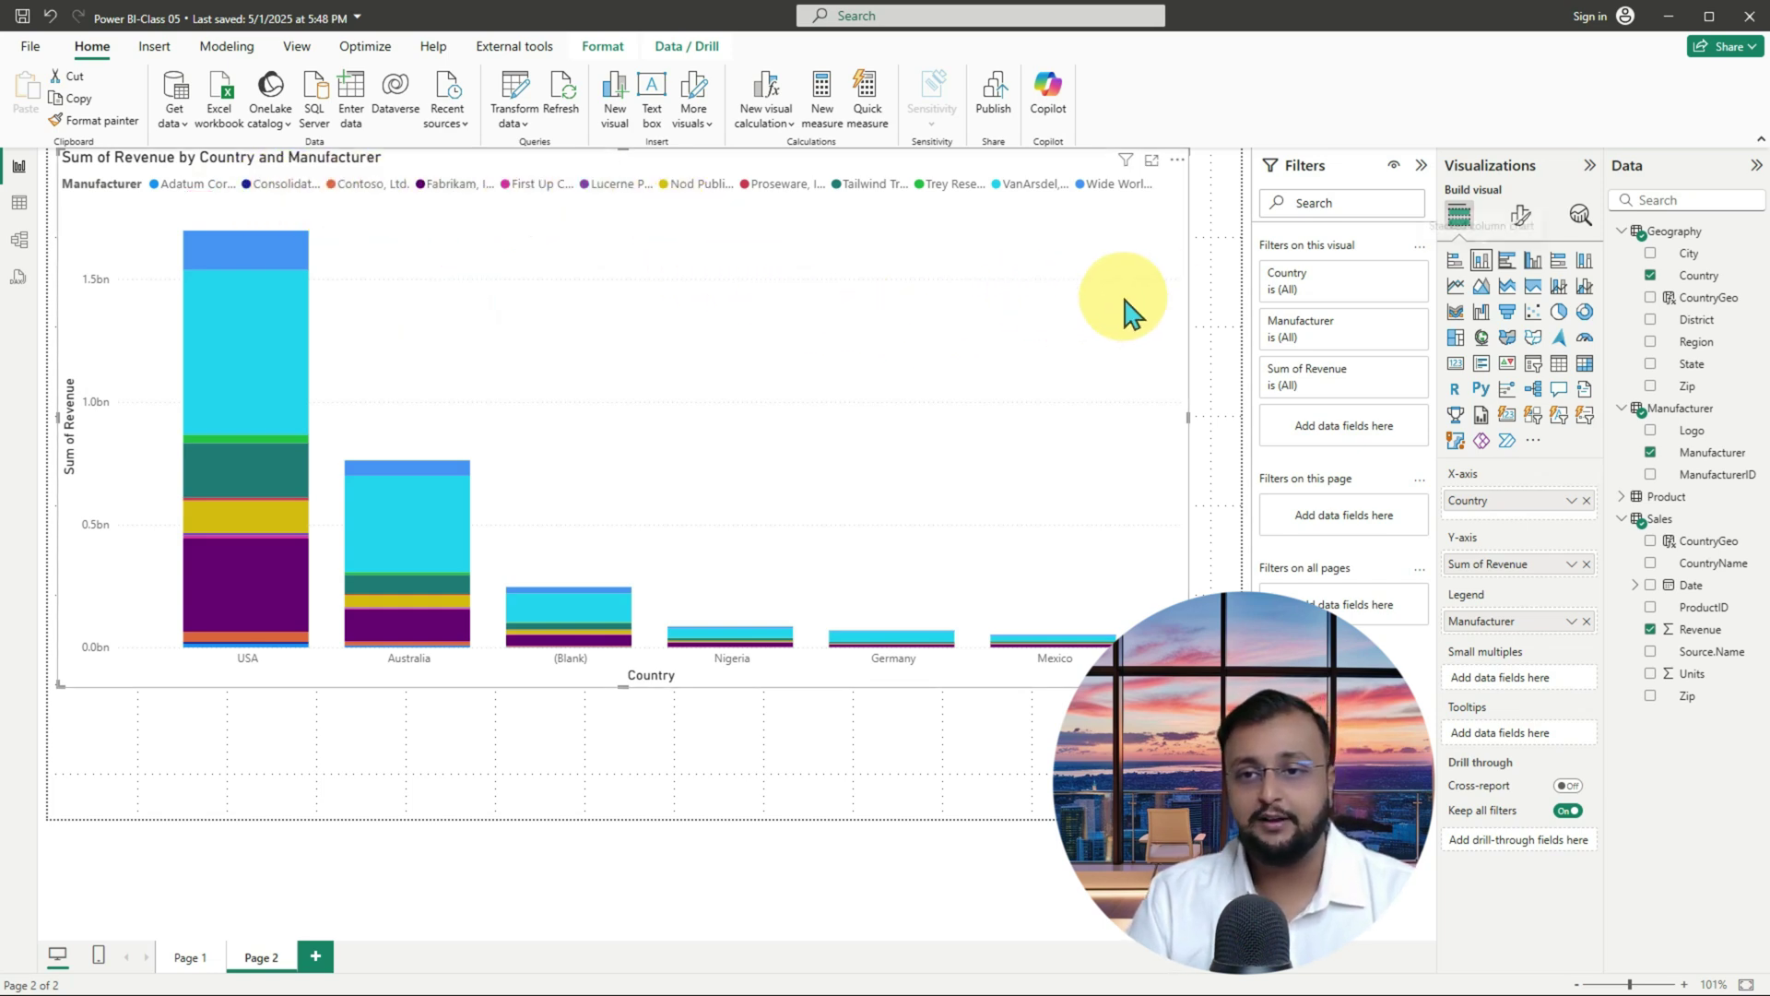
- Apply a Top N filter on Manufacturer that shows the top 5 items by Sum of Revenue
{"action": "left_click", "coordinate": [1371, 342]}
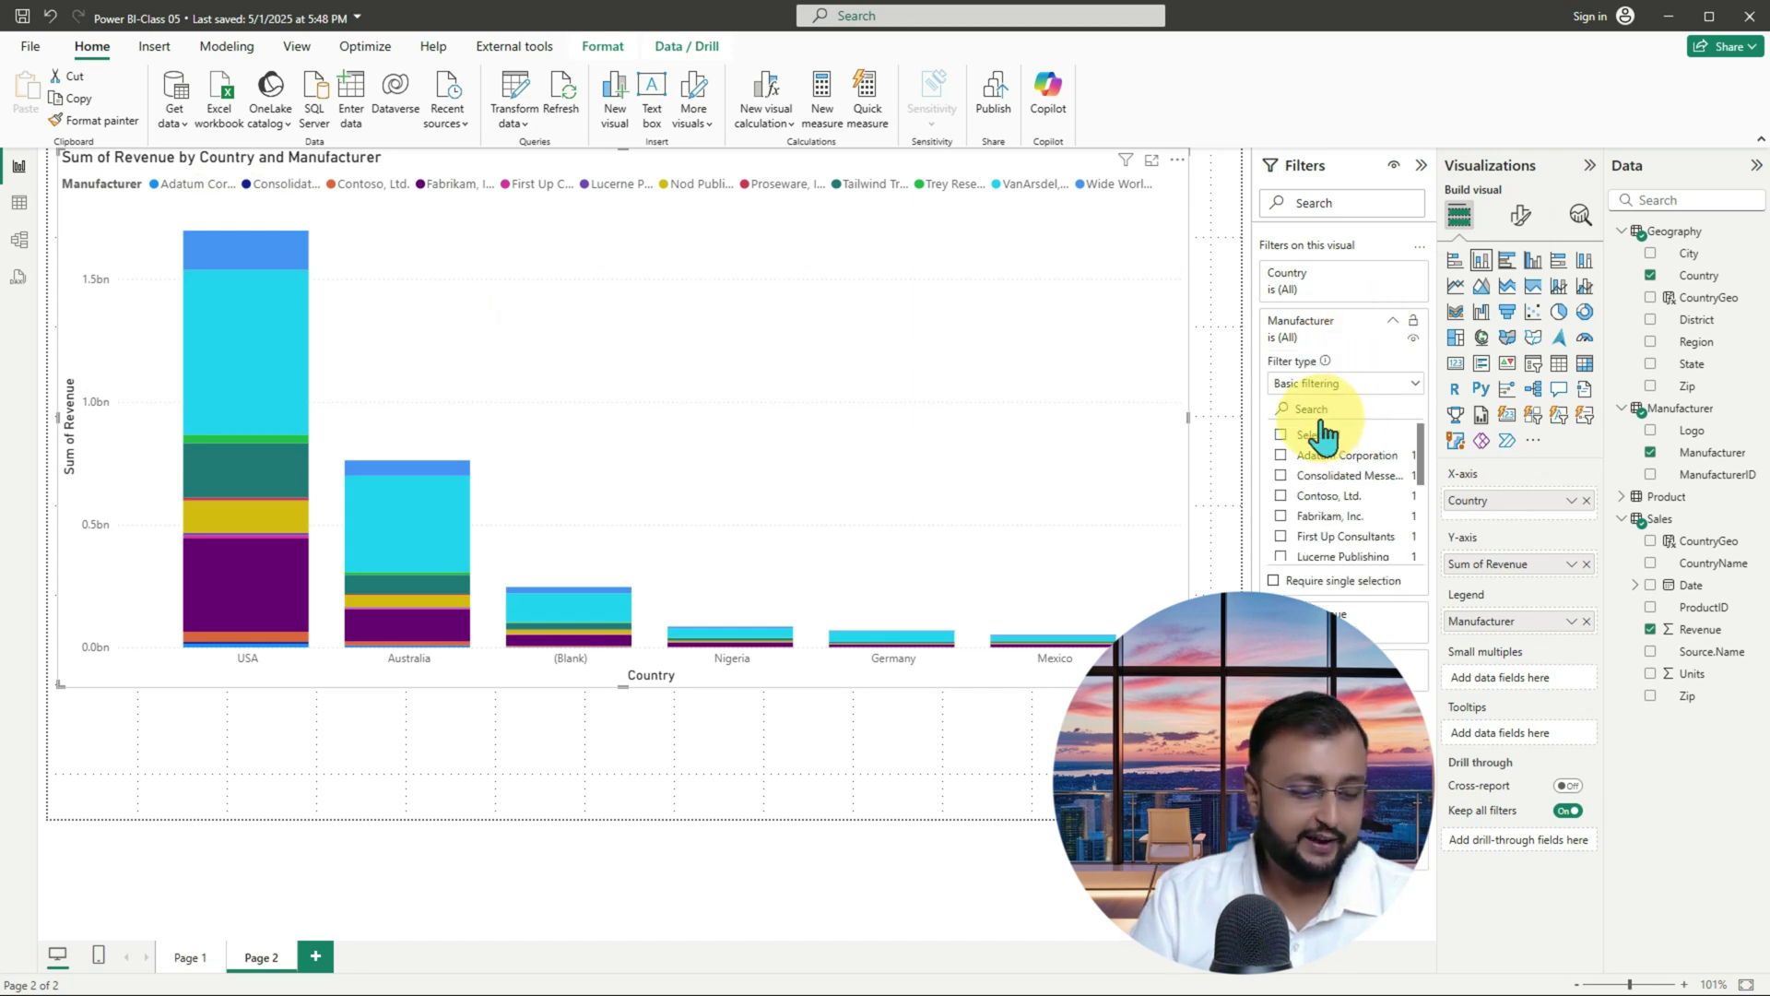
{"action": "left_click_drag", "start_coordinate": [1252, 300], "coordinate": [1425, 573]}
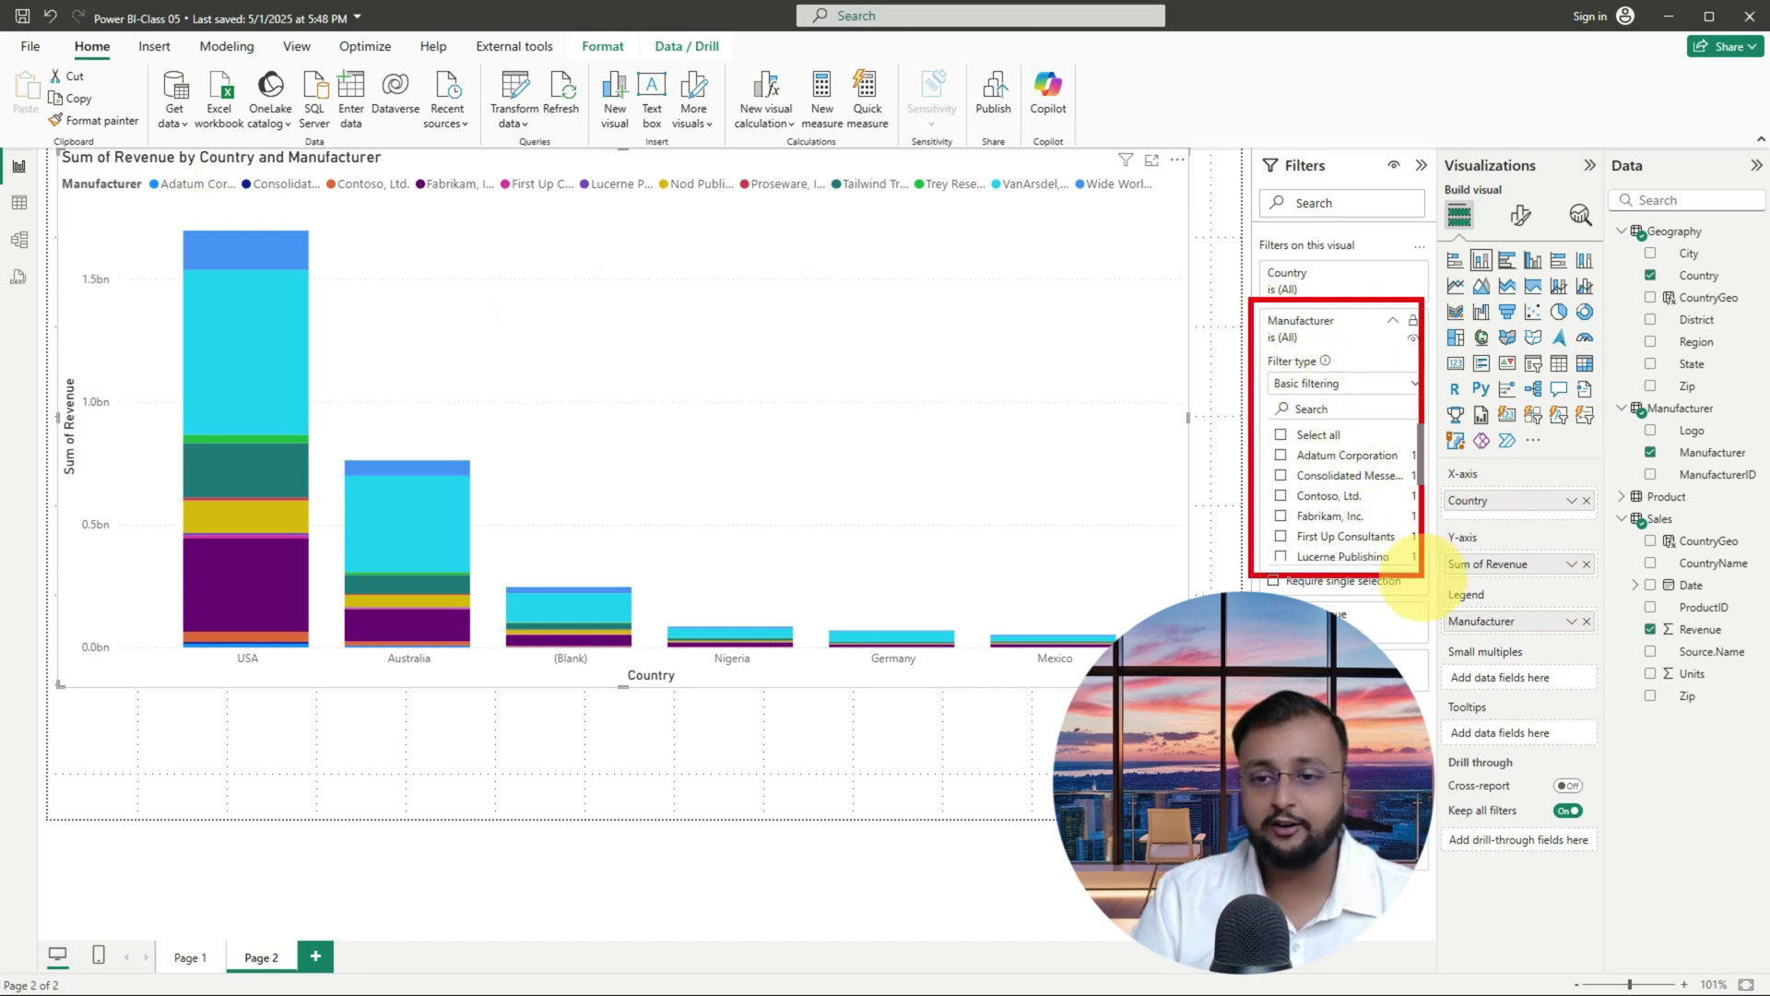
{"action": "left_click", "coordinate": [1351, 383]}
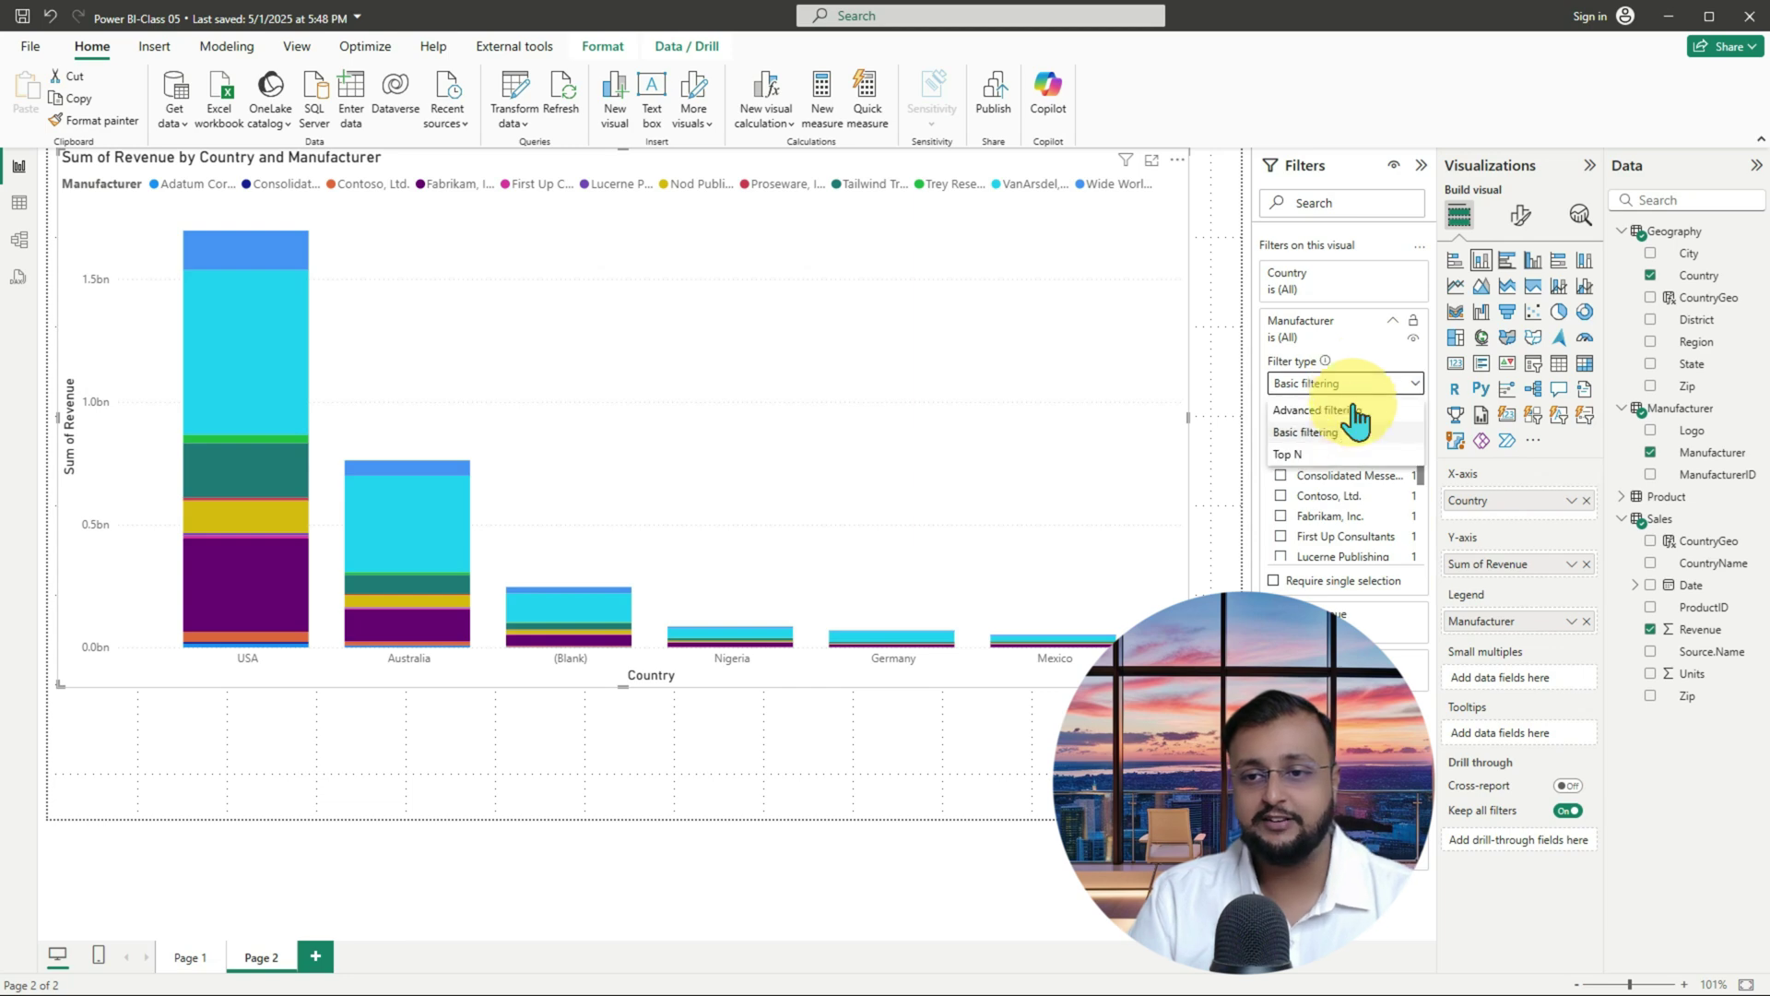
{"action": "left_click", "coordinate": [1351, 454]}
{"action": "left_click", "coordinate": [1391, 435]}
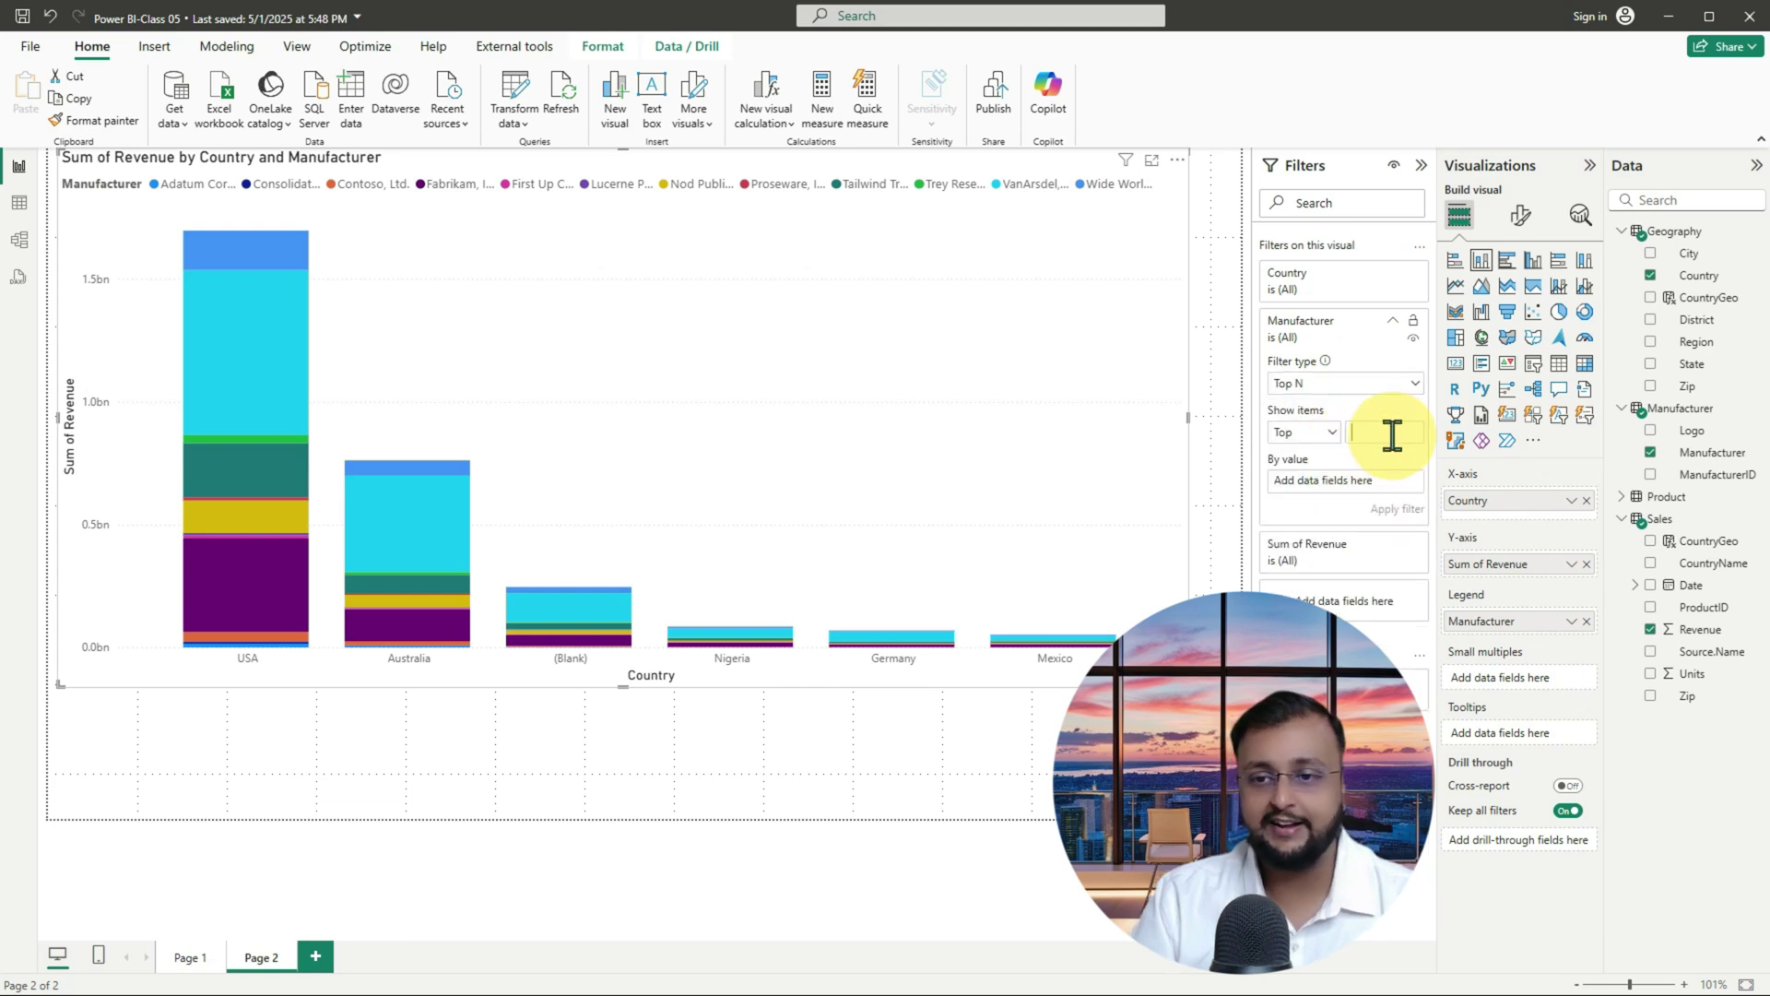
{"action": "left_click_drag", "start_coordinate": [1699, 630], "coordinate": [1368, 489]}
{"action": "left_click", "coordinate": [1401, 507]}
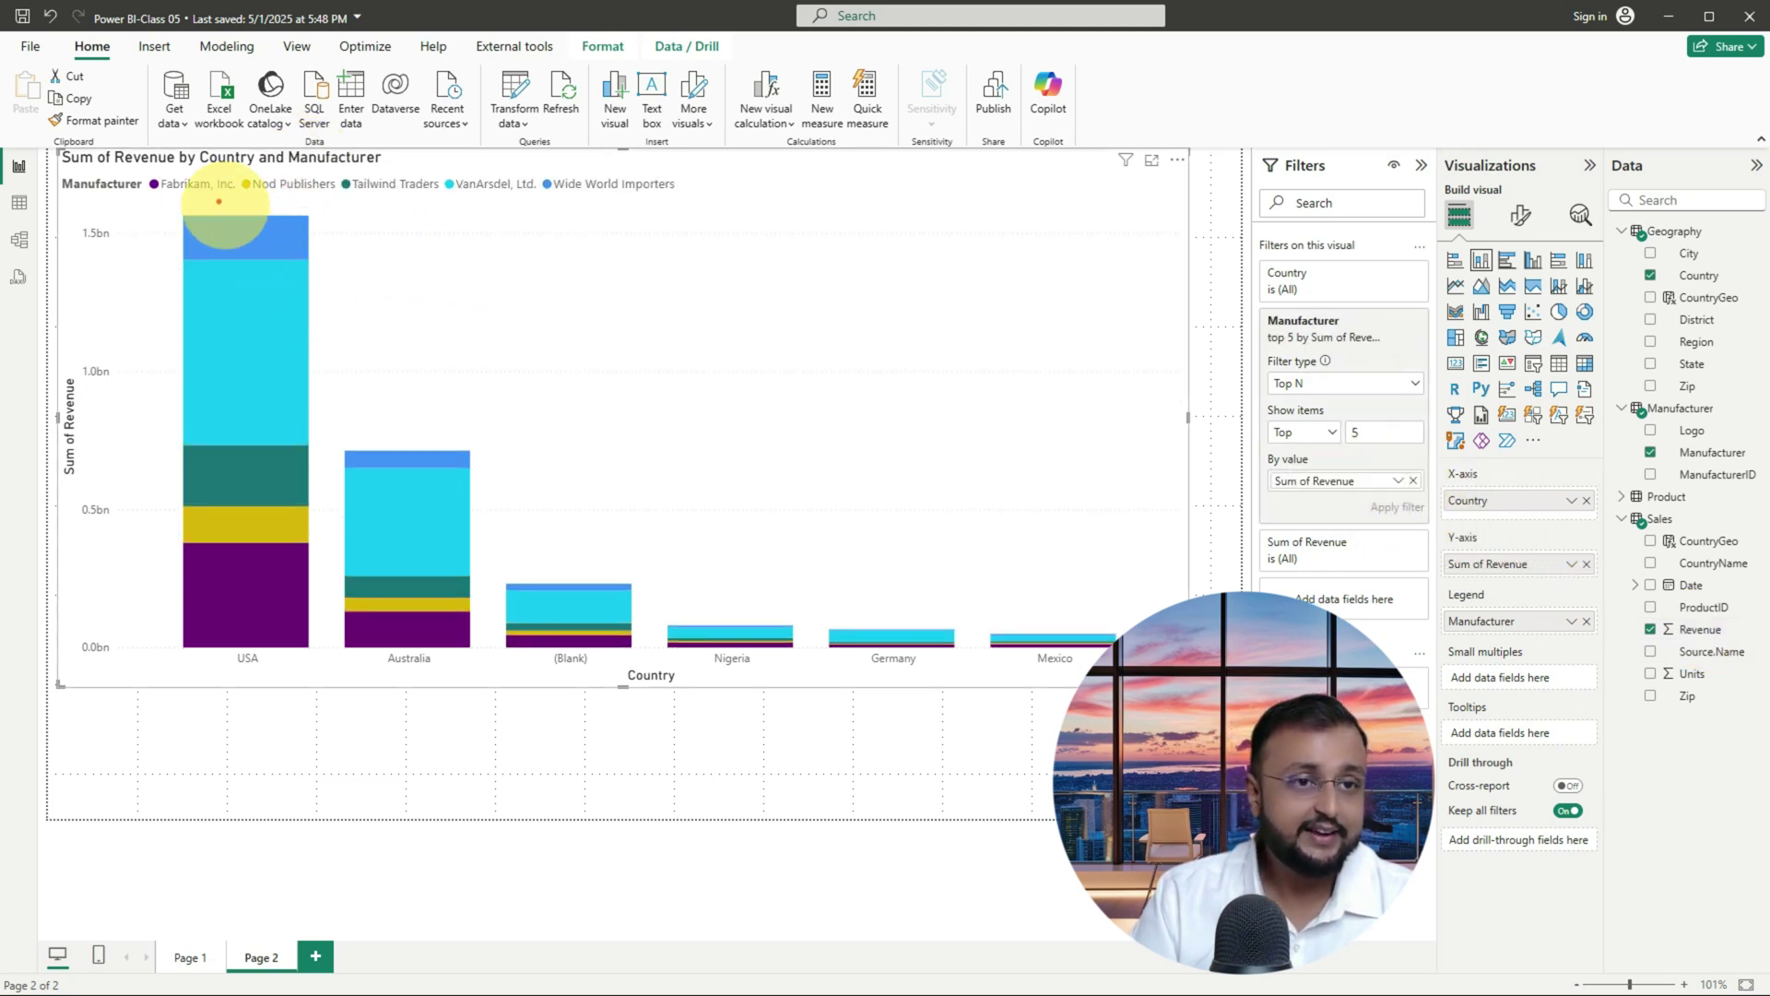
{"action": "mouse_move", "coordinate": [143, 166]}
{"action": "left_mouse_down"}
{"action": "mouse_move", "coordinate": [553, 217]}
{"action": "mouse_move", "coordinate": [715, 208]}
{"action": "mouse_move", "coordinate": [575, 269]}
{"action": "mouse_move", "coordinate": [484, 228]}
{"action": "mouse_move", "coordinate": [469, 249]}
{"action": "mouse_move", "coordinate": [516, 222]}
{"action": "mouse_move", "coordinate": [438, 242]}
{"action": "mouse_move", "coordinate": [474, 235]}
{"action": "left_mouse_up"}
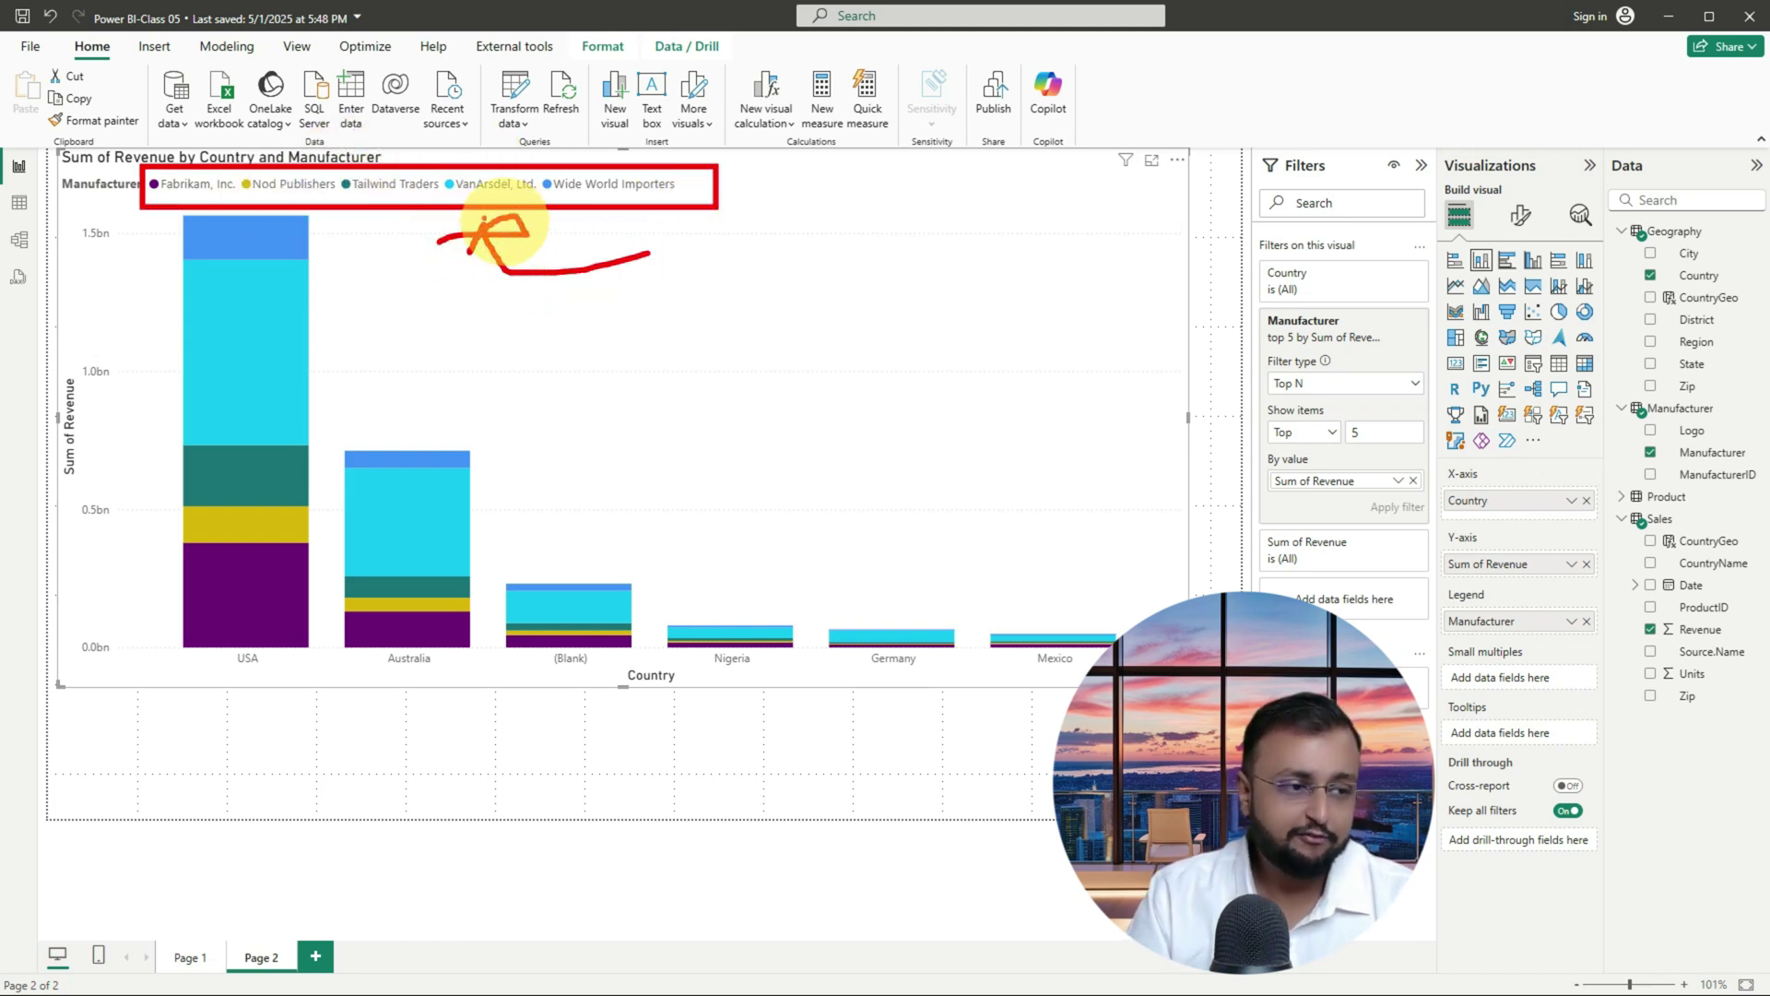
{"action": "key", "text": "Escape"}
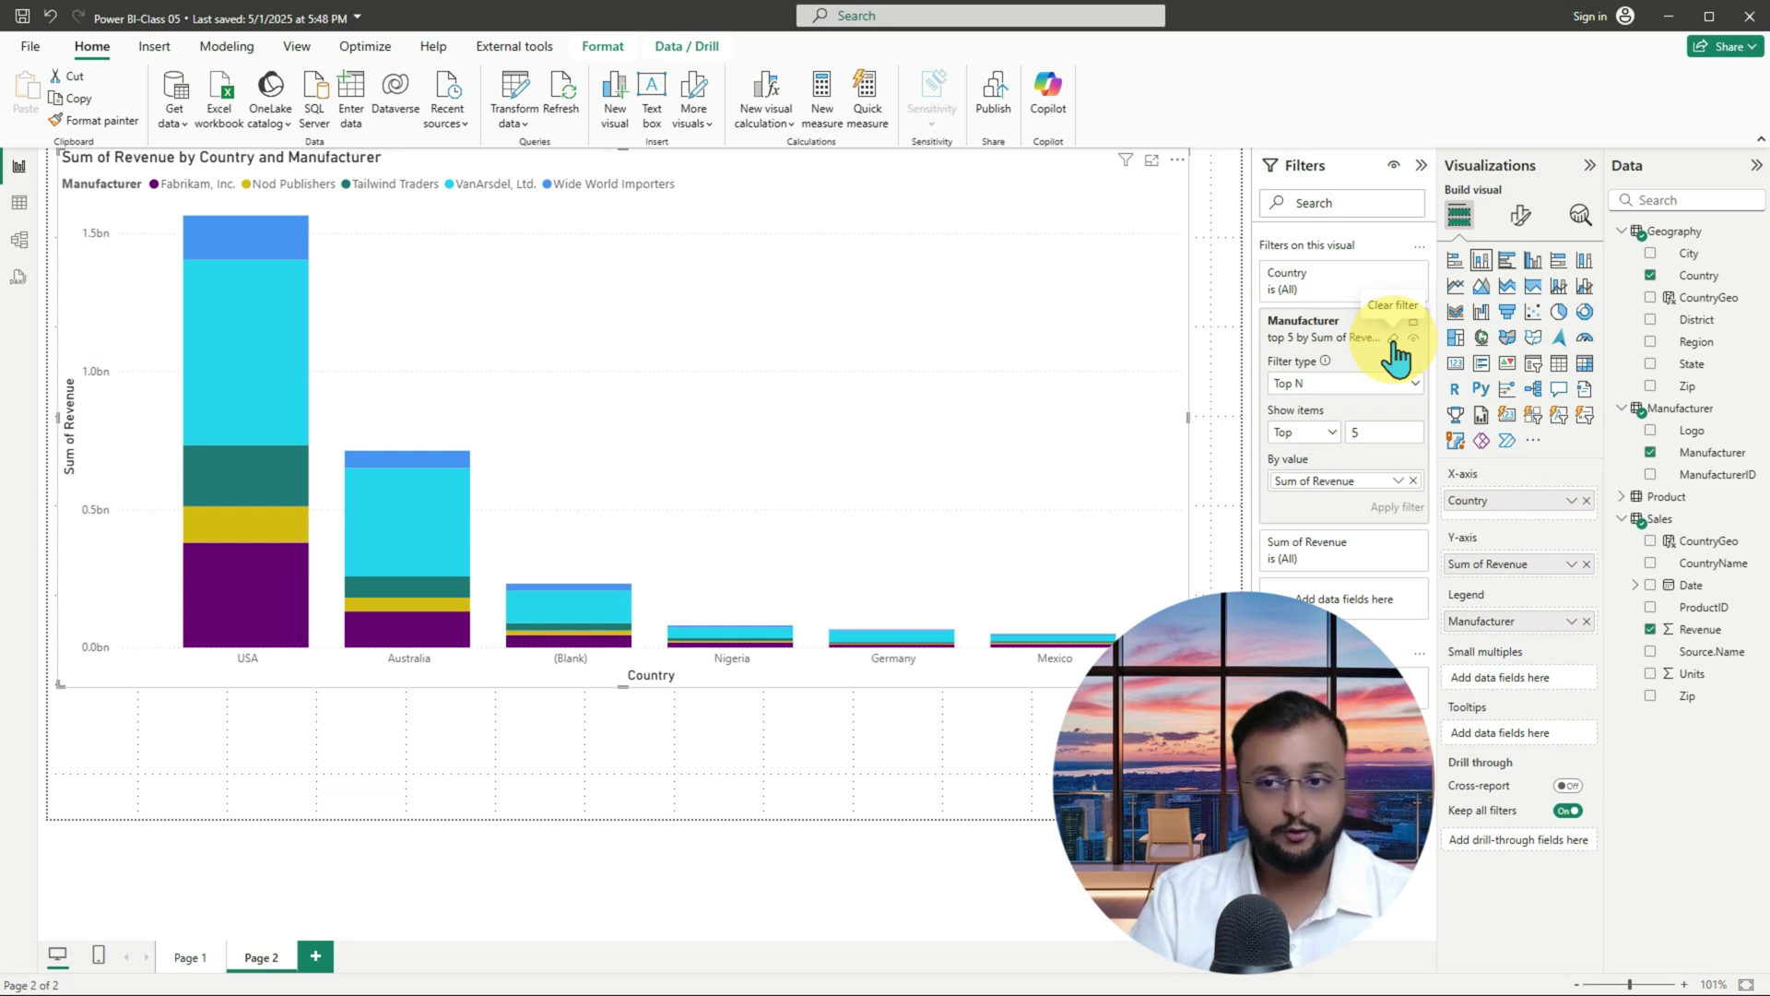
{"action": "mouse_move", "coordinate": [1397, 355]}
{"action": "left_mouse_down"}
{"action": "mouse_move", "coordinate": [916, 452]}
{"action": "mouse_move", "coordinate": [1454, 396]}
{"action": "mouse_move", "coordinate": [1390, 340]}
{"action": "mouse_move", "coordinate": [1387, 360]}
{"action": "left_mouse_up"}
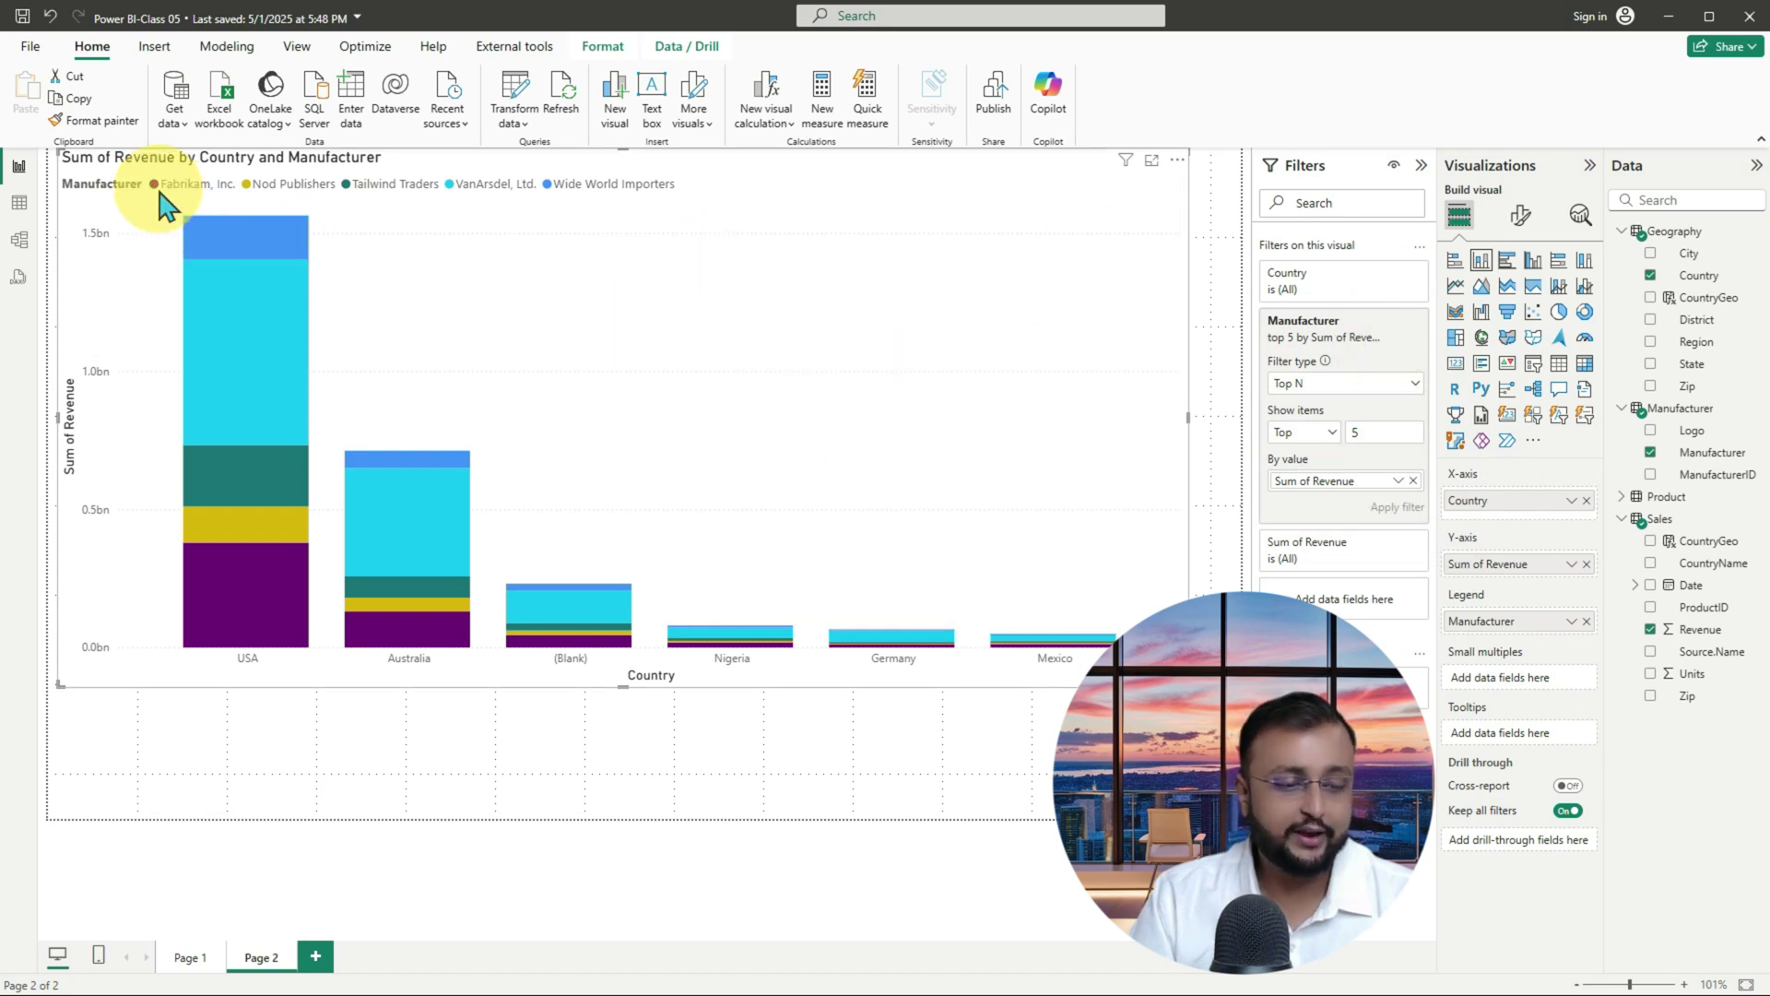
{"action": "mouse_move", "coordinate": [144, 168]}
{"action": "left_mouse_down"}
{"action": "mouse_move", "coordinate": [662, 225]}
{"action": "mouse_move", "coordinate": [754, 208]}
{"action": "left_mouse_up"}
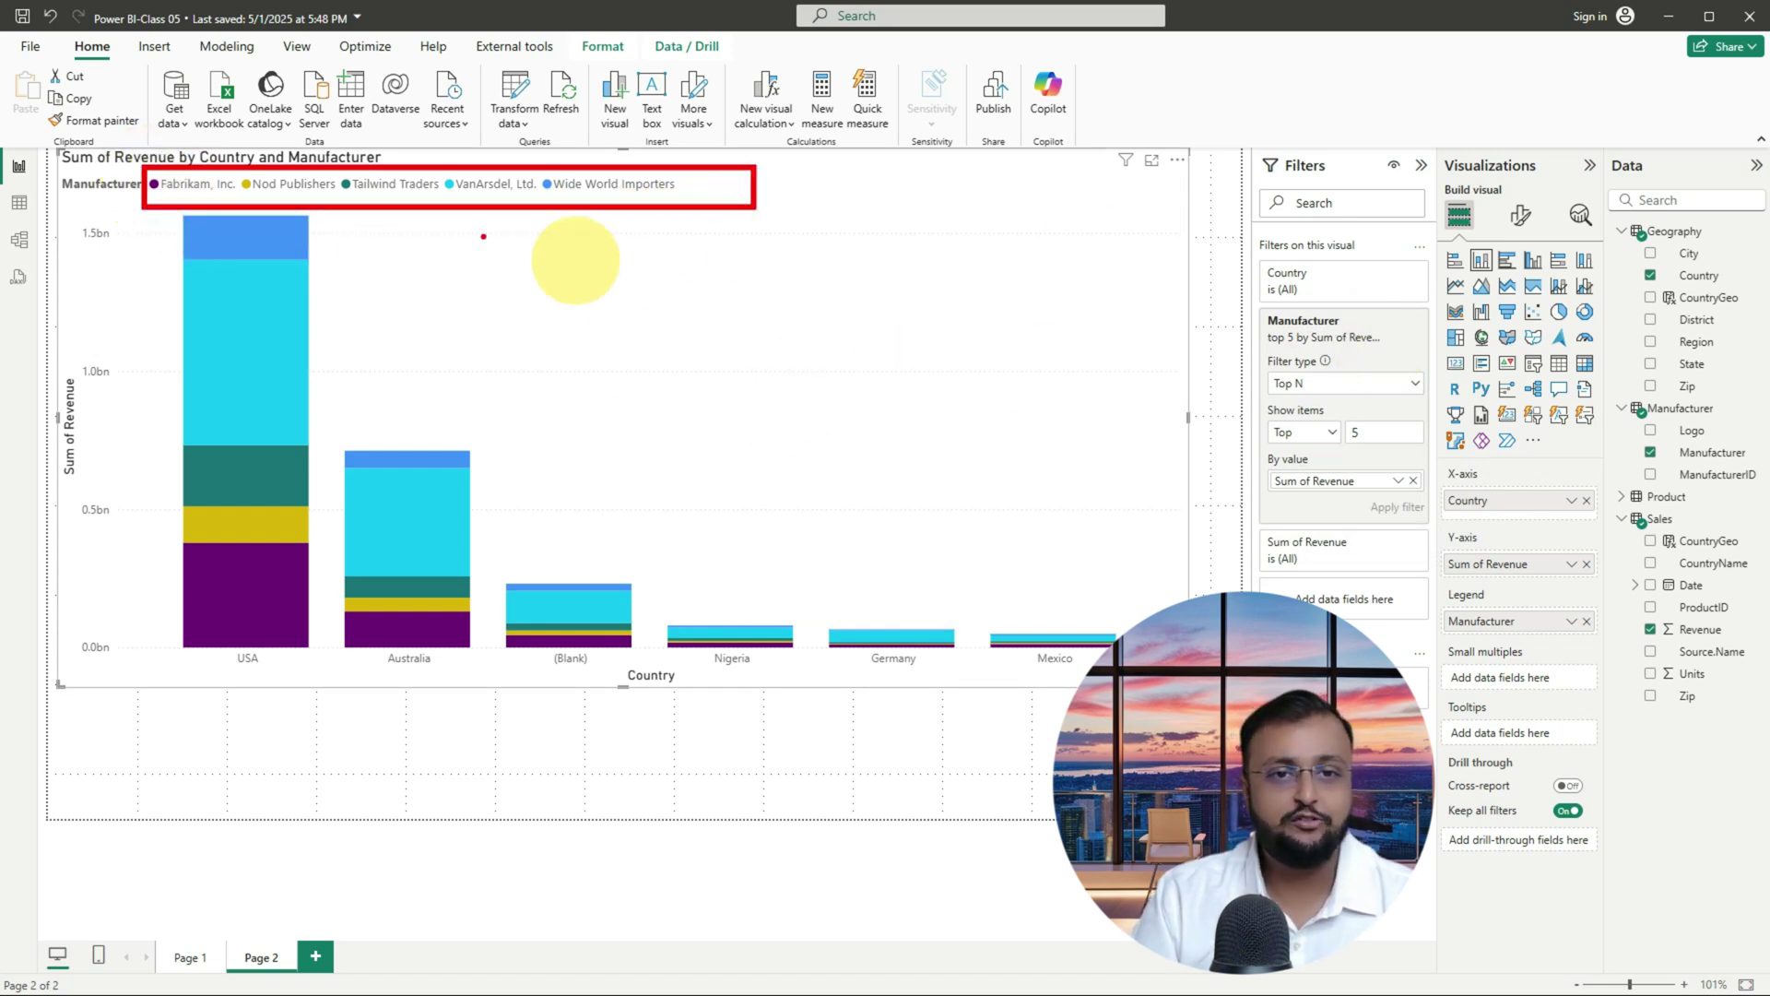
{"action": "left_click", "coordinate": [899, 319]}
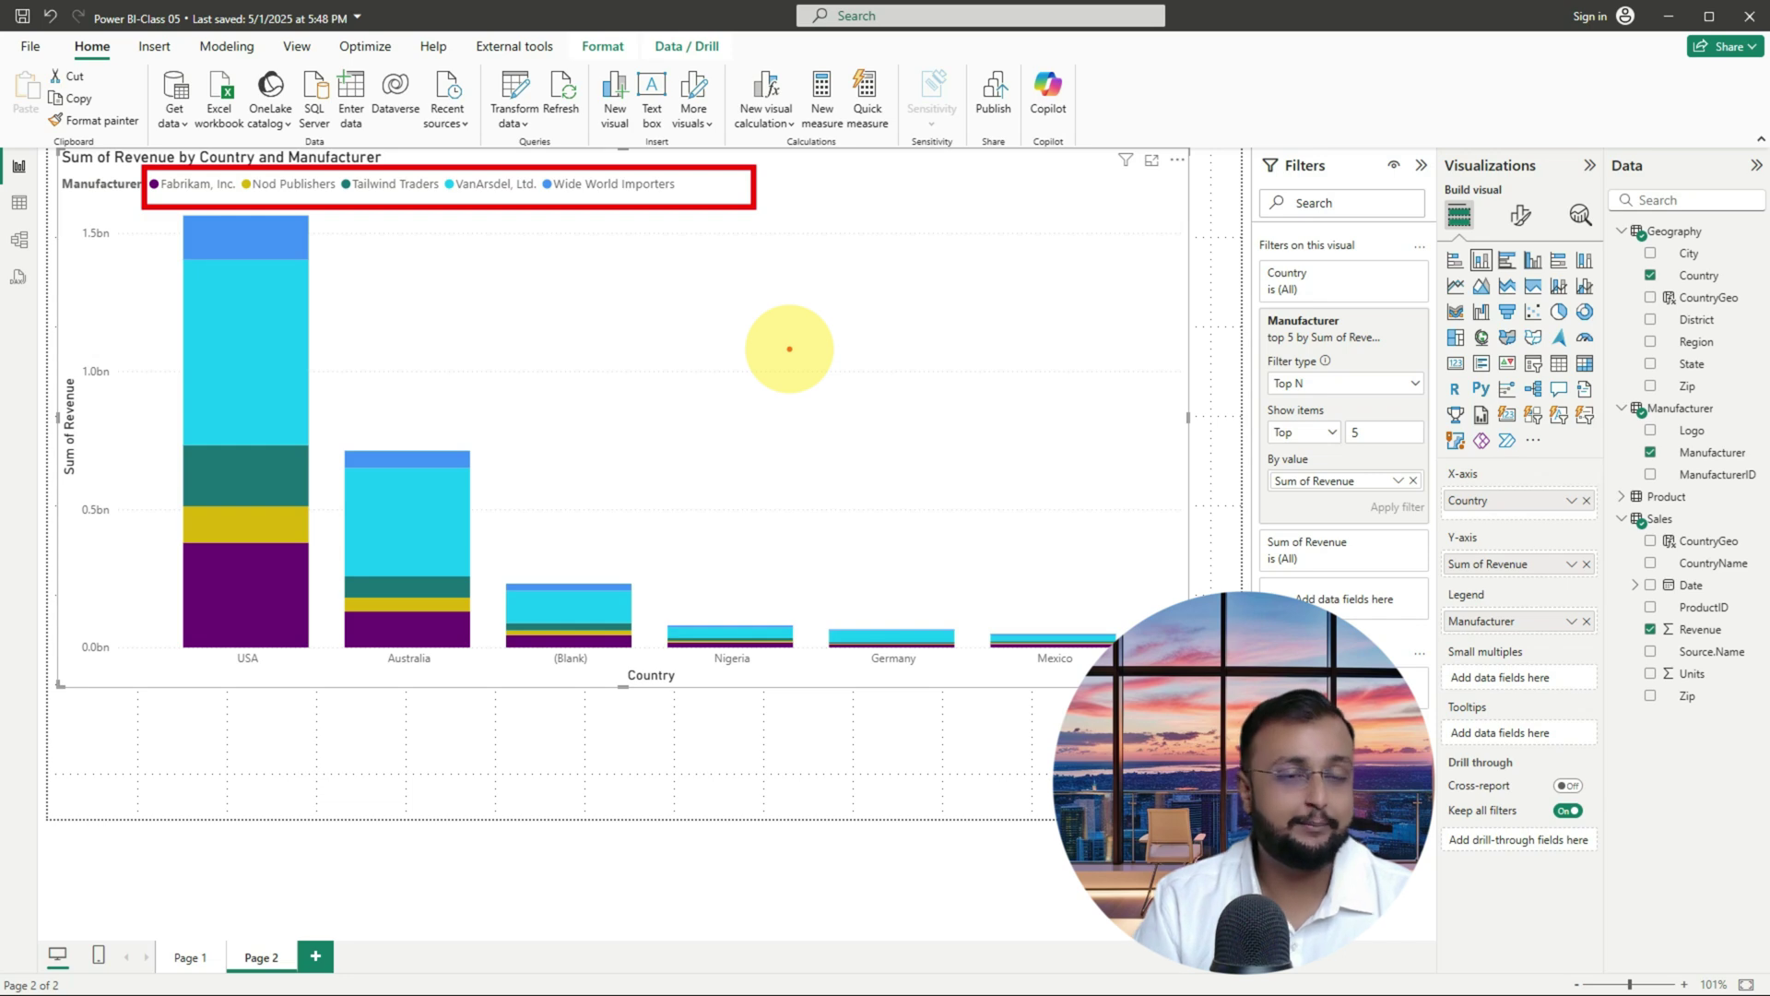
{"action": "left_click_drag", "start_coordinate": [1252, 299], "coordinate": [1433, 544]}
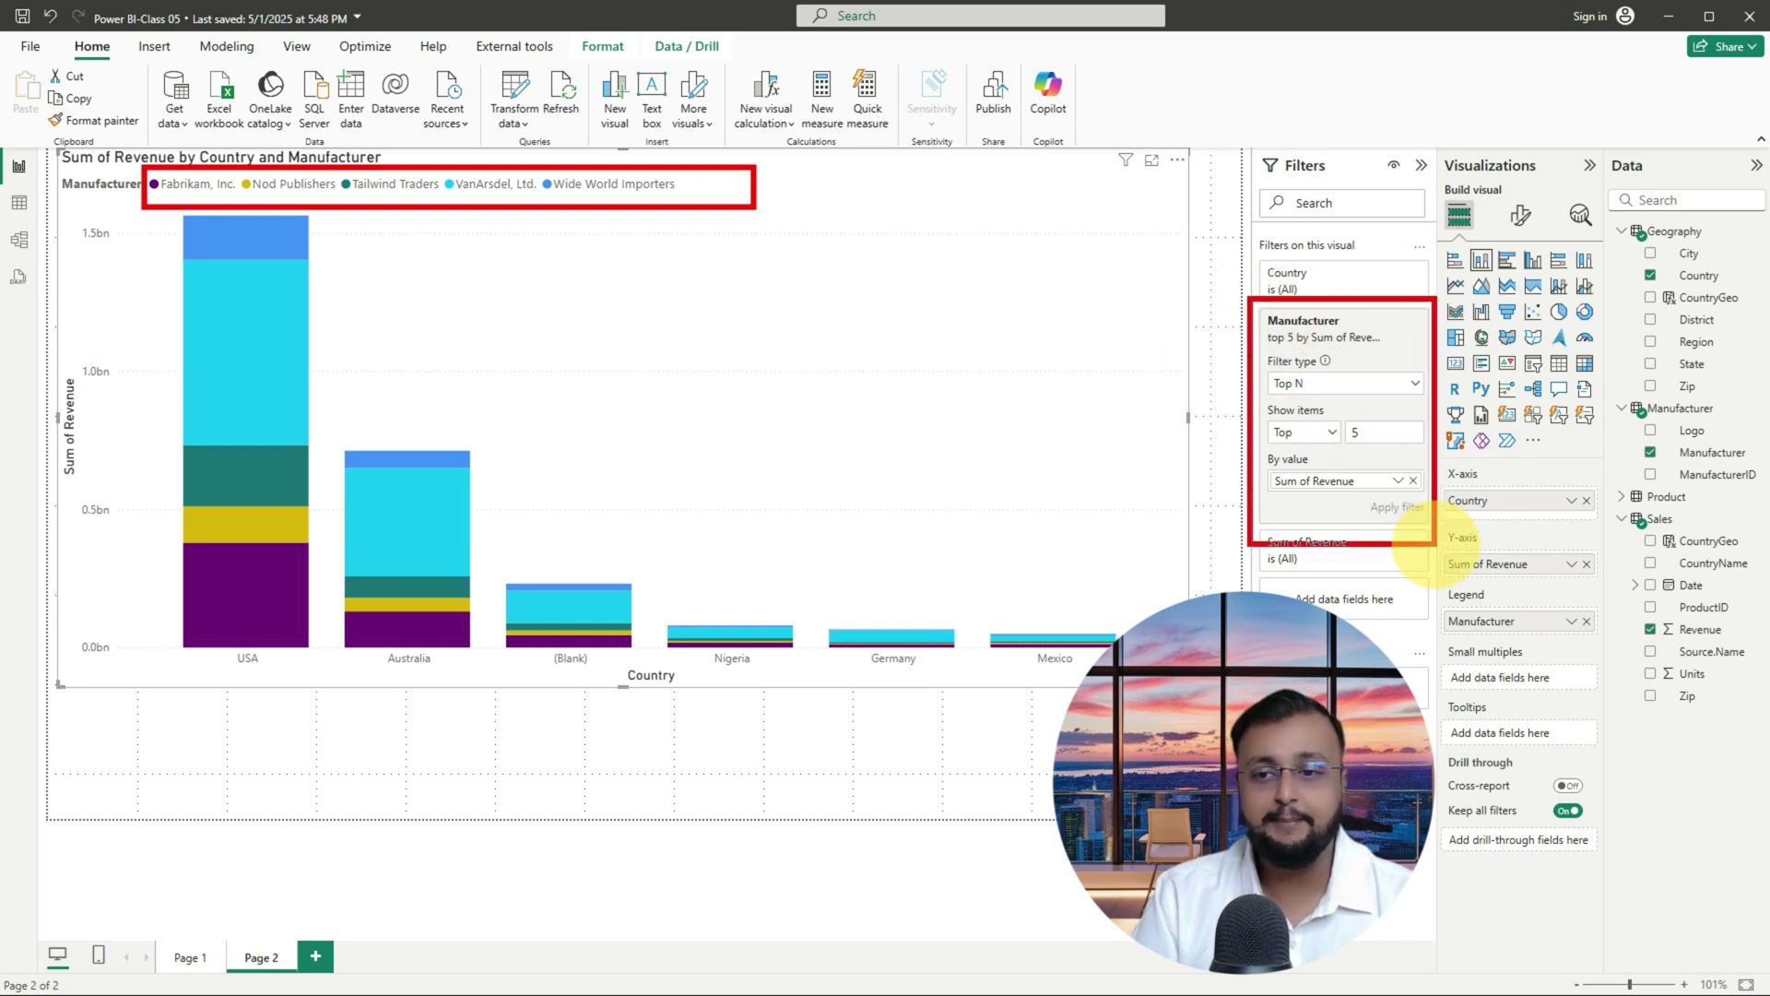
{"action": "key", "text": "Escape"}
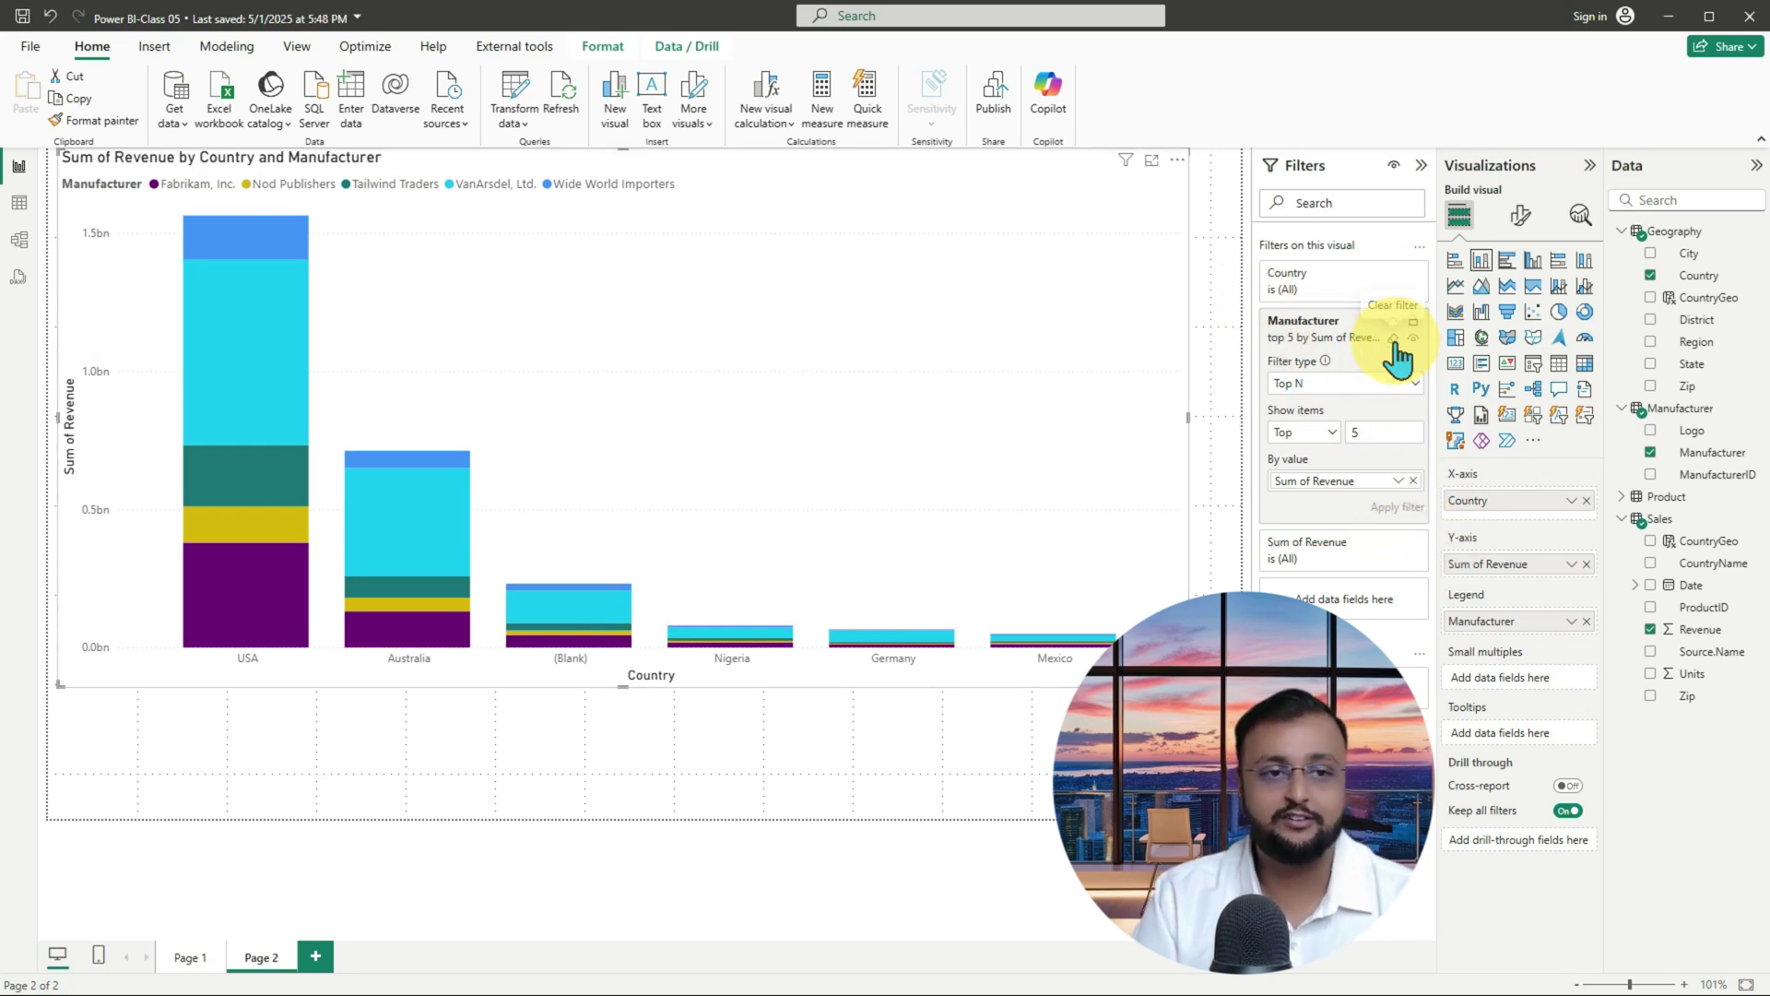
- Clear the Top N filter on Manufacturer from the chart
{"action": "left_click", "coordinate": [1394, 339]}
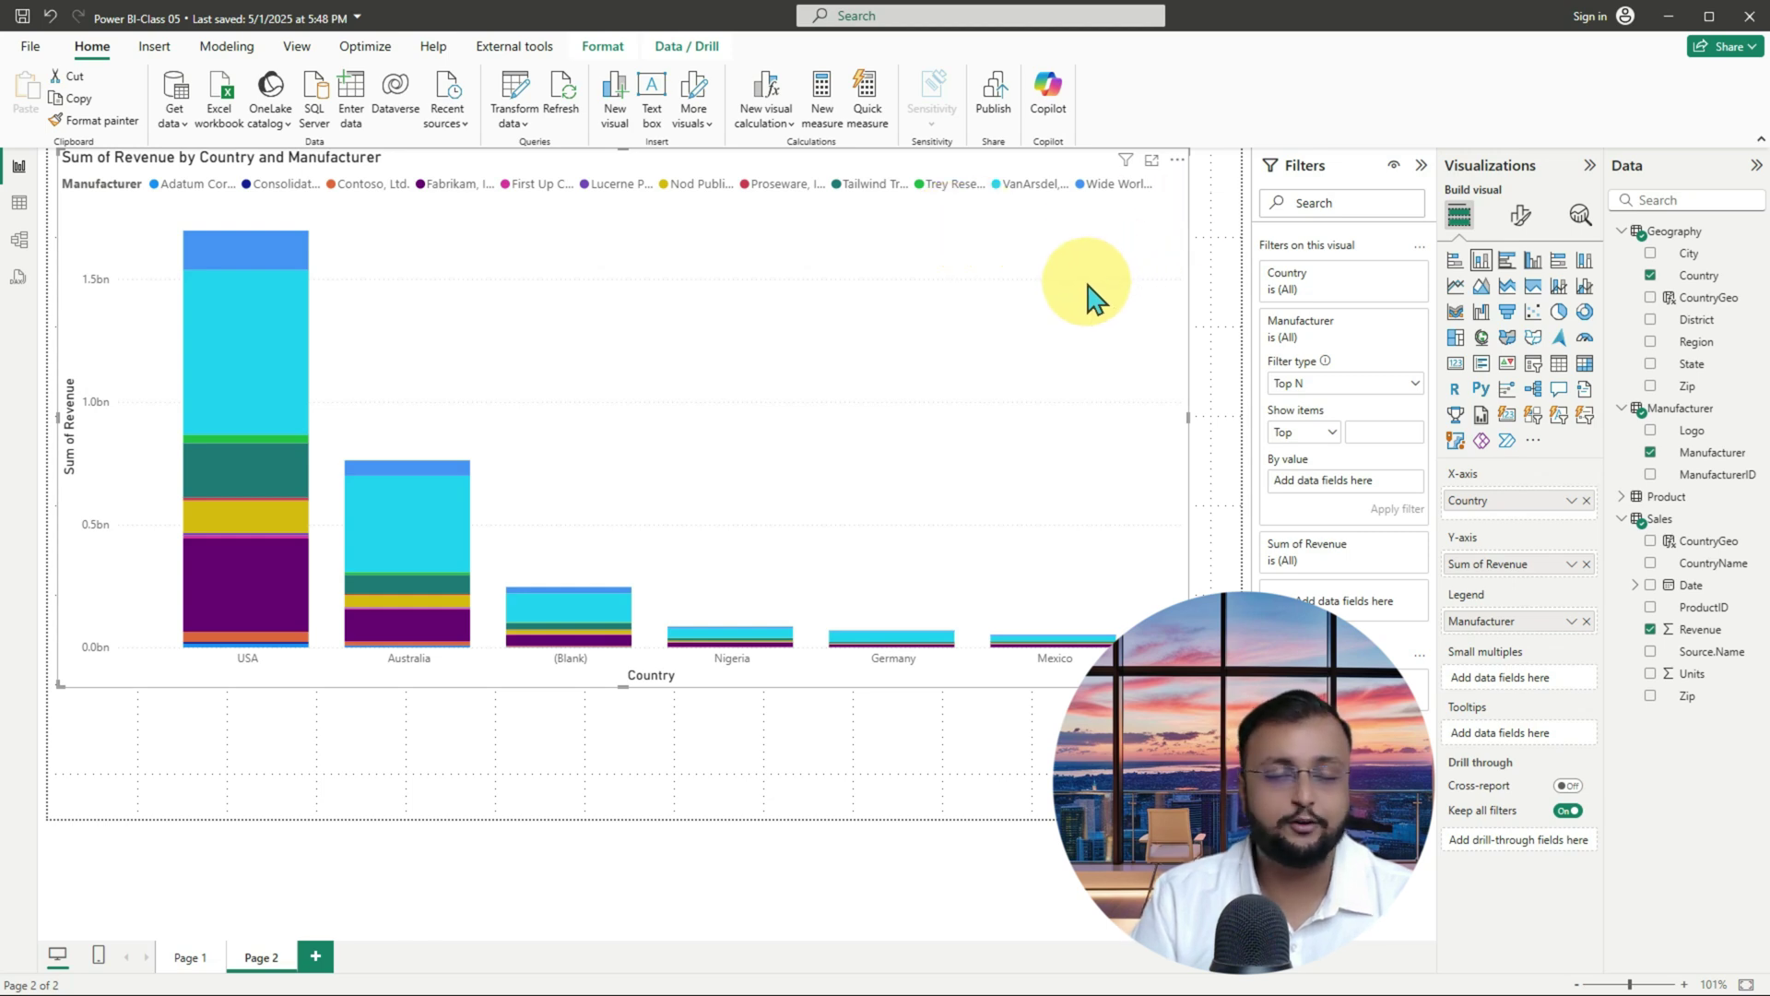
- Start a new group based on the Manufacturer field of the Manufacturer table
{"action": "right_click", "coordinate": [1701, 424]}
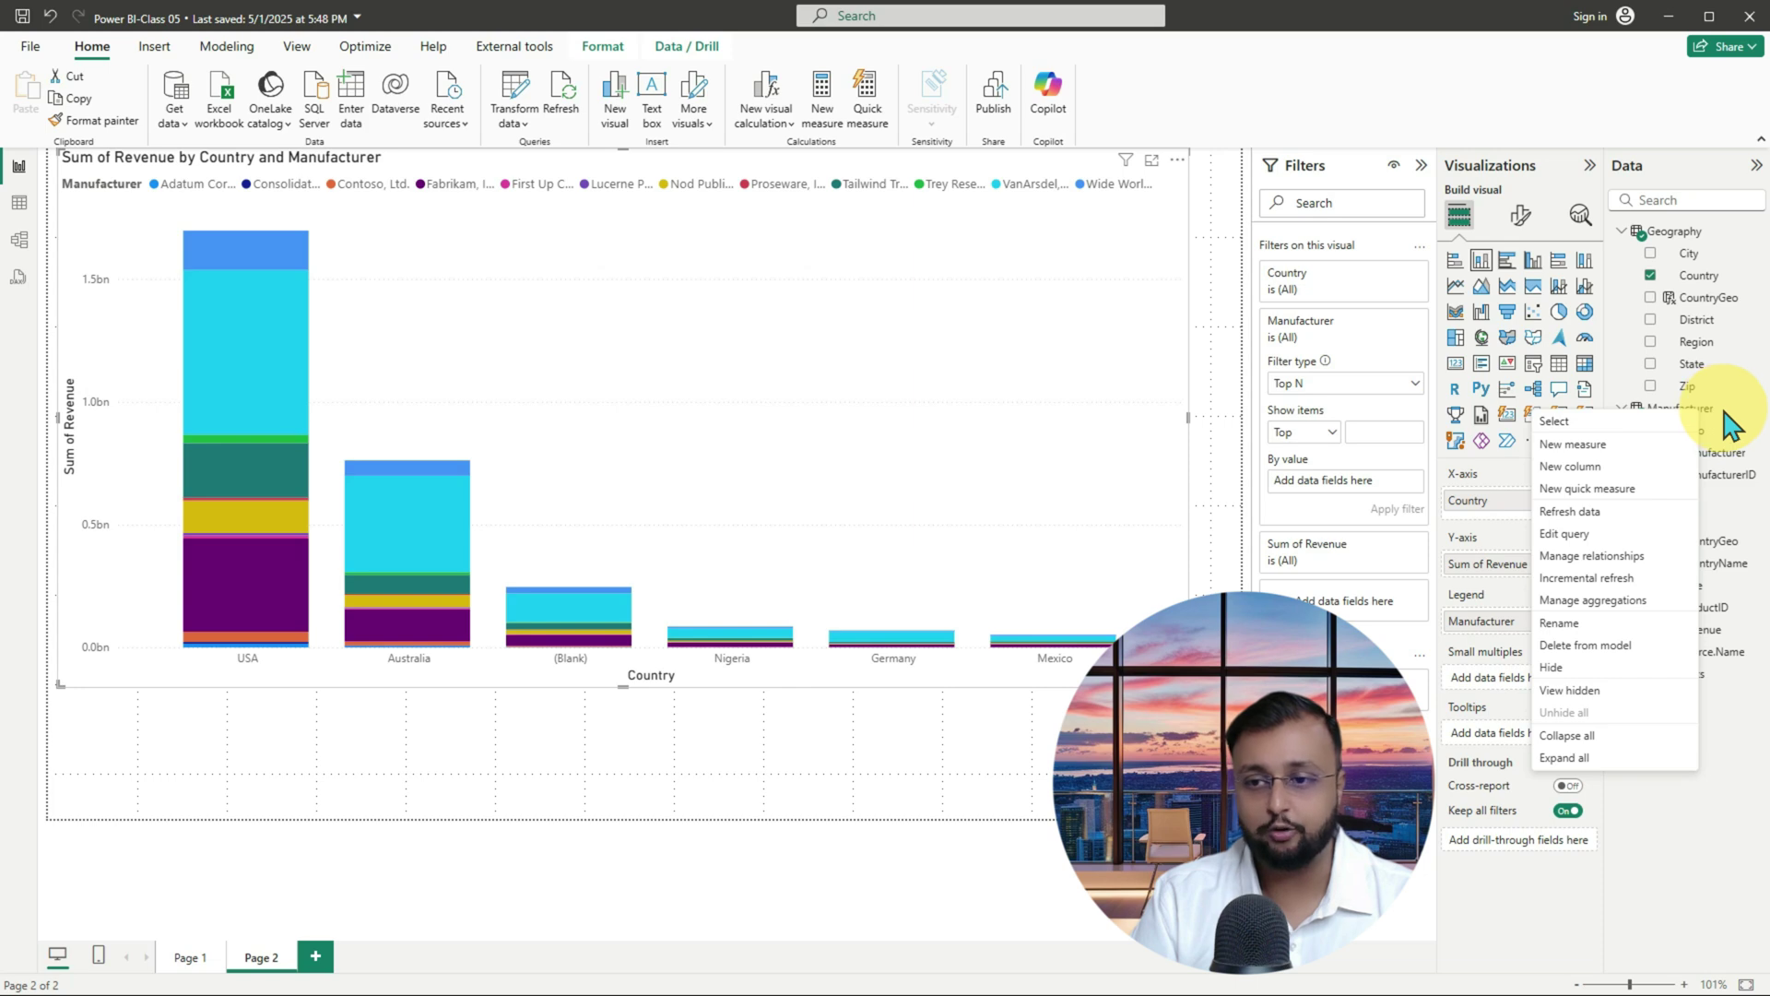
{"action": "left_click", "coordinate": [1660, 37]}
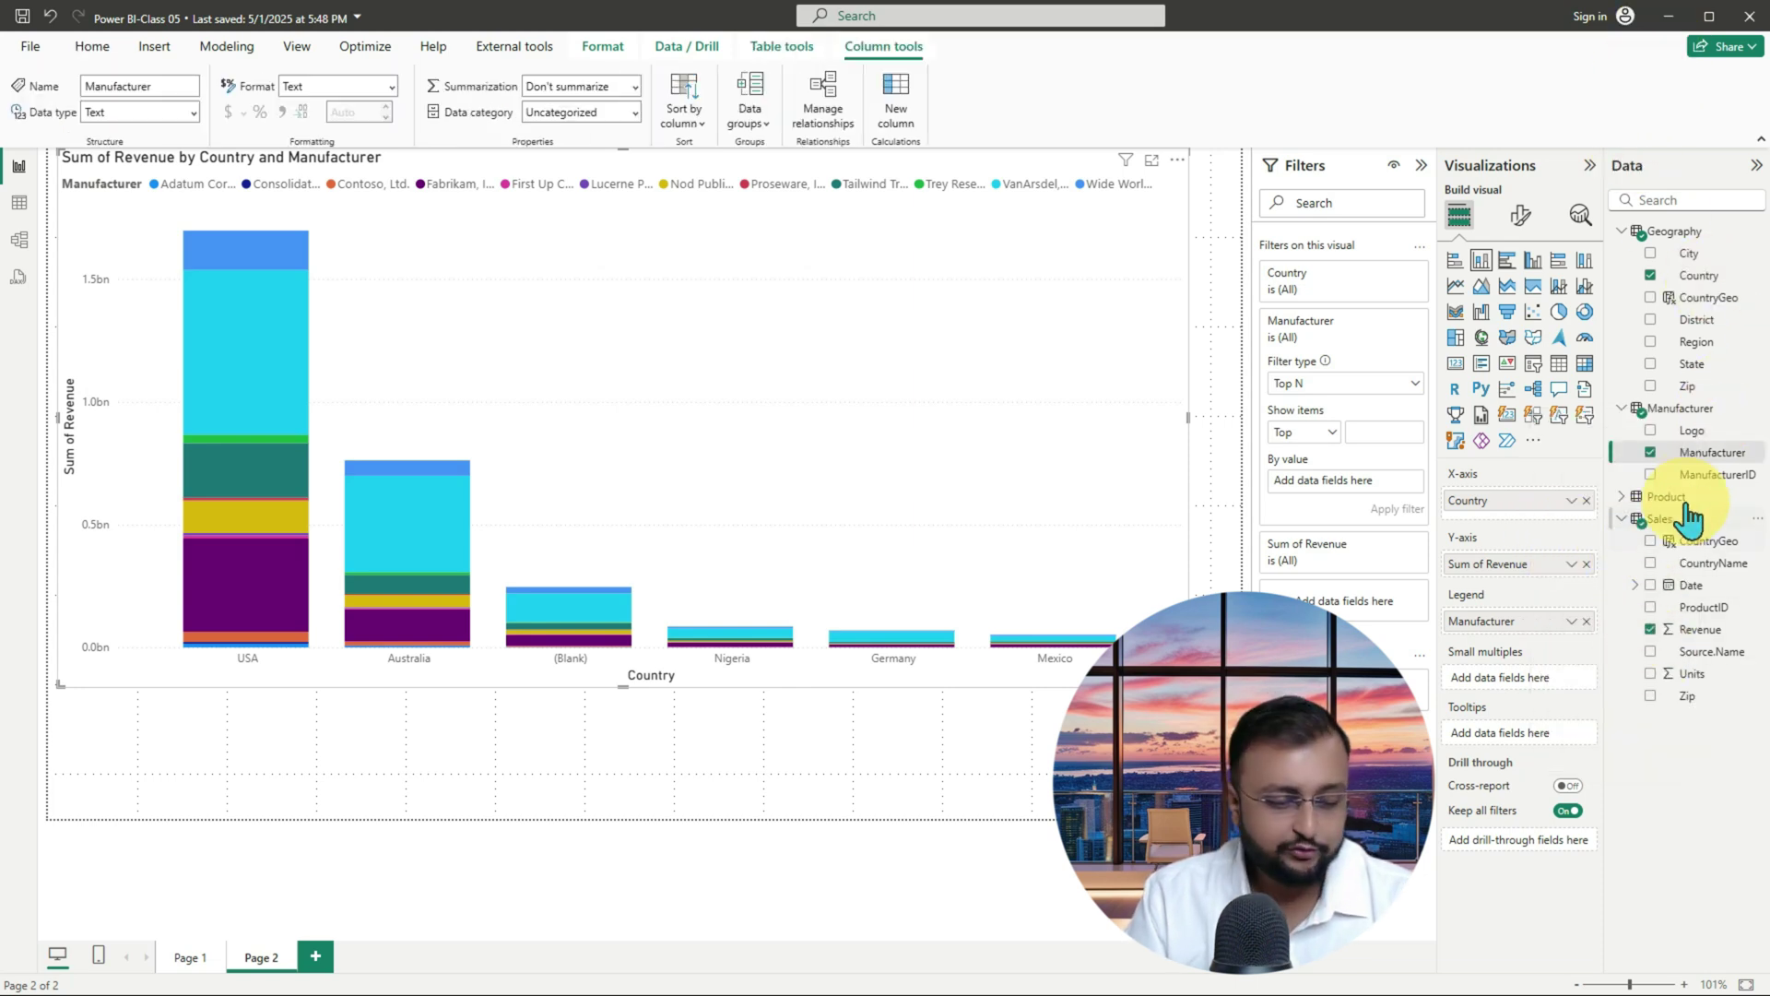
{"action": "left_click_drag", "start_coordinate": [1611, 432], "coordinate": [1765, 465]}
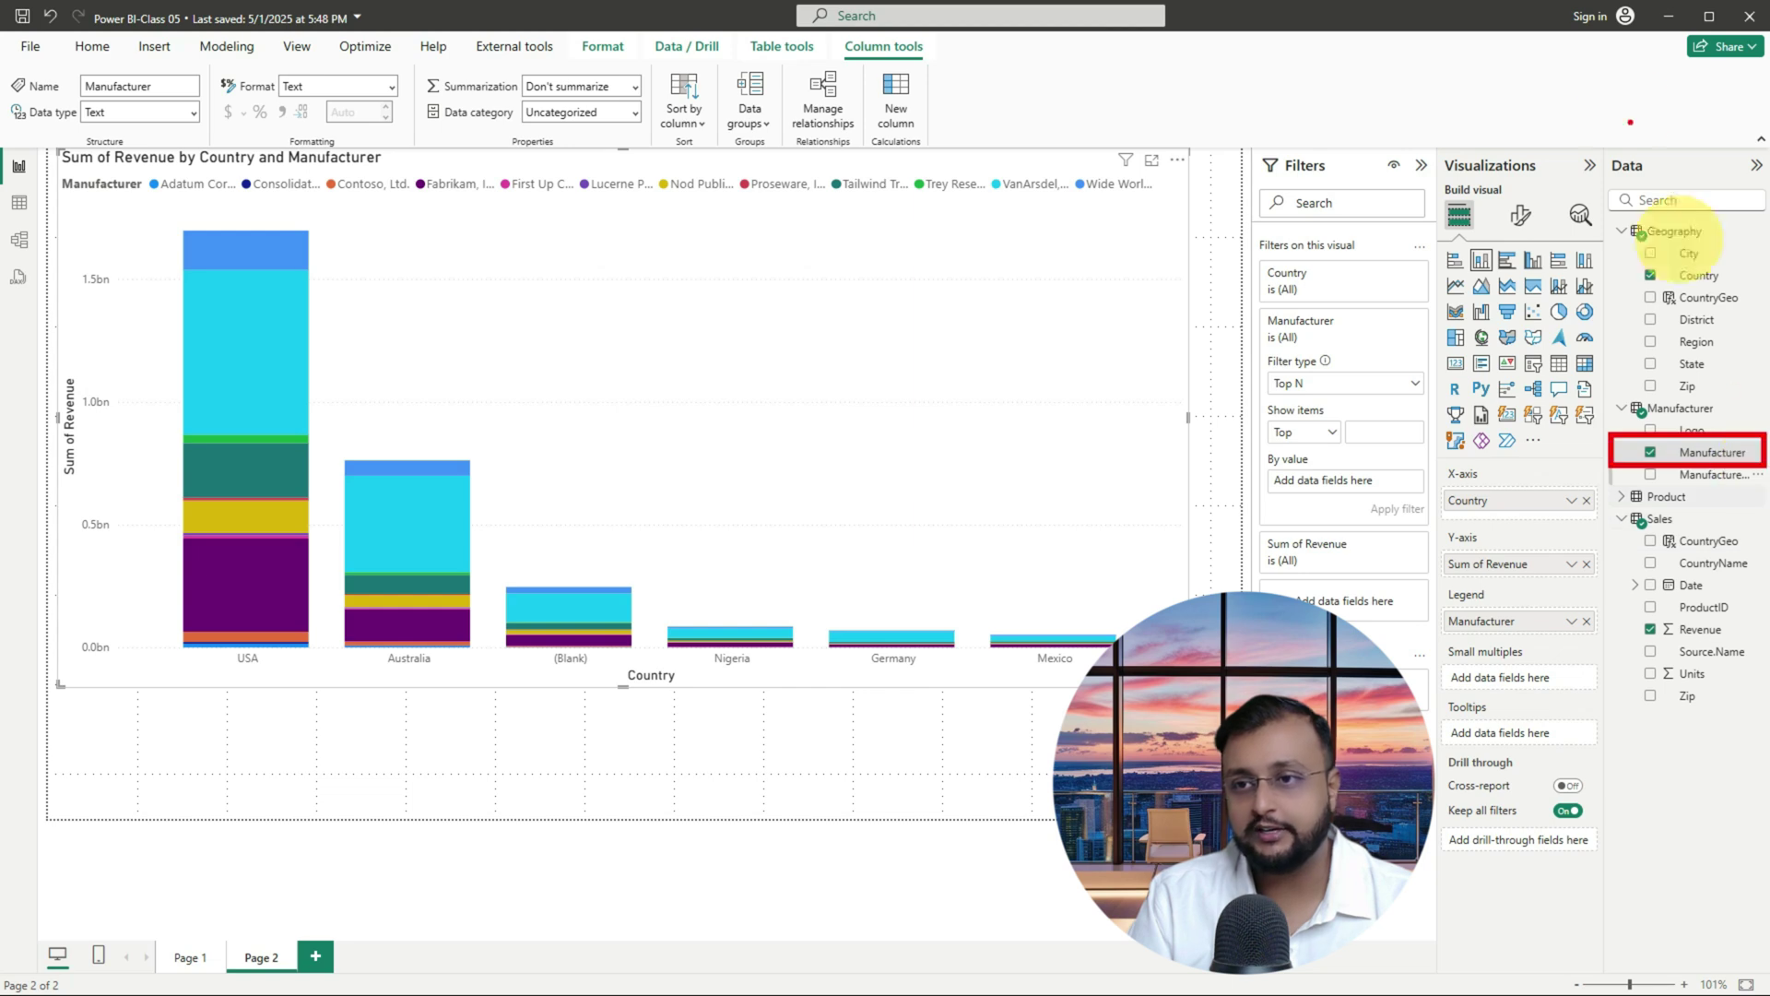
{"action": "mouse_move", "coordinate": [1604, 140]}
{"action": "left_mouse_down"}
{"action": "mouse_move", "coordinate": [1620, 356]}
{"action": "mouse_move", "coordinate": [1761, 700]}
{"action": "mouse_move", "coordinate": [1765, 795]}
{"action": "left_mouse_up"}
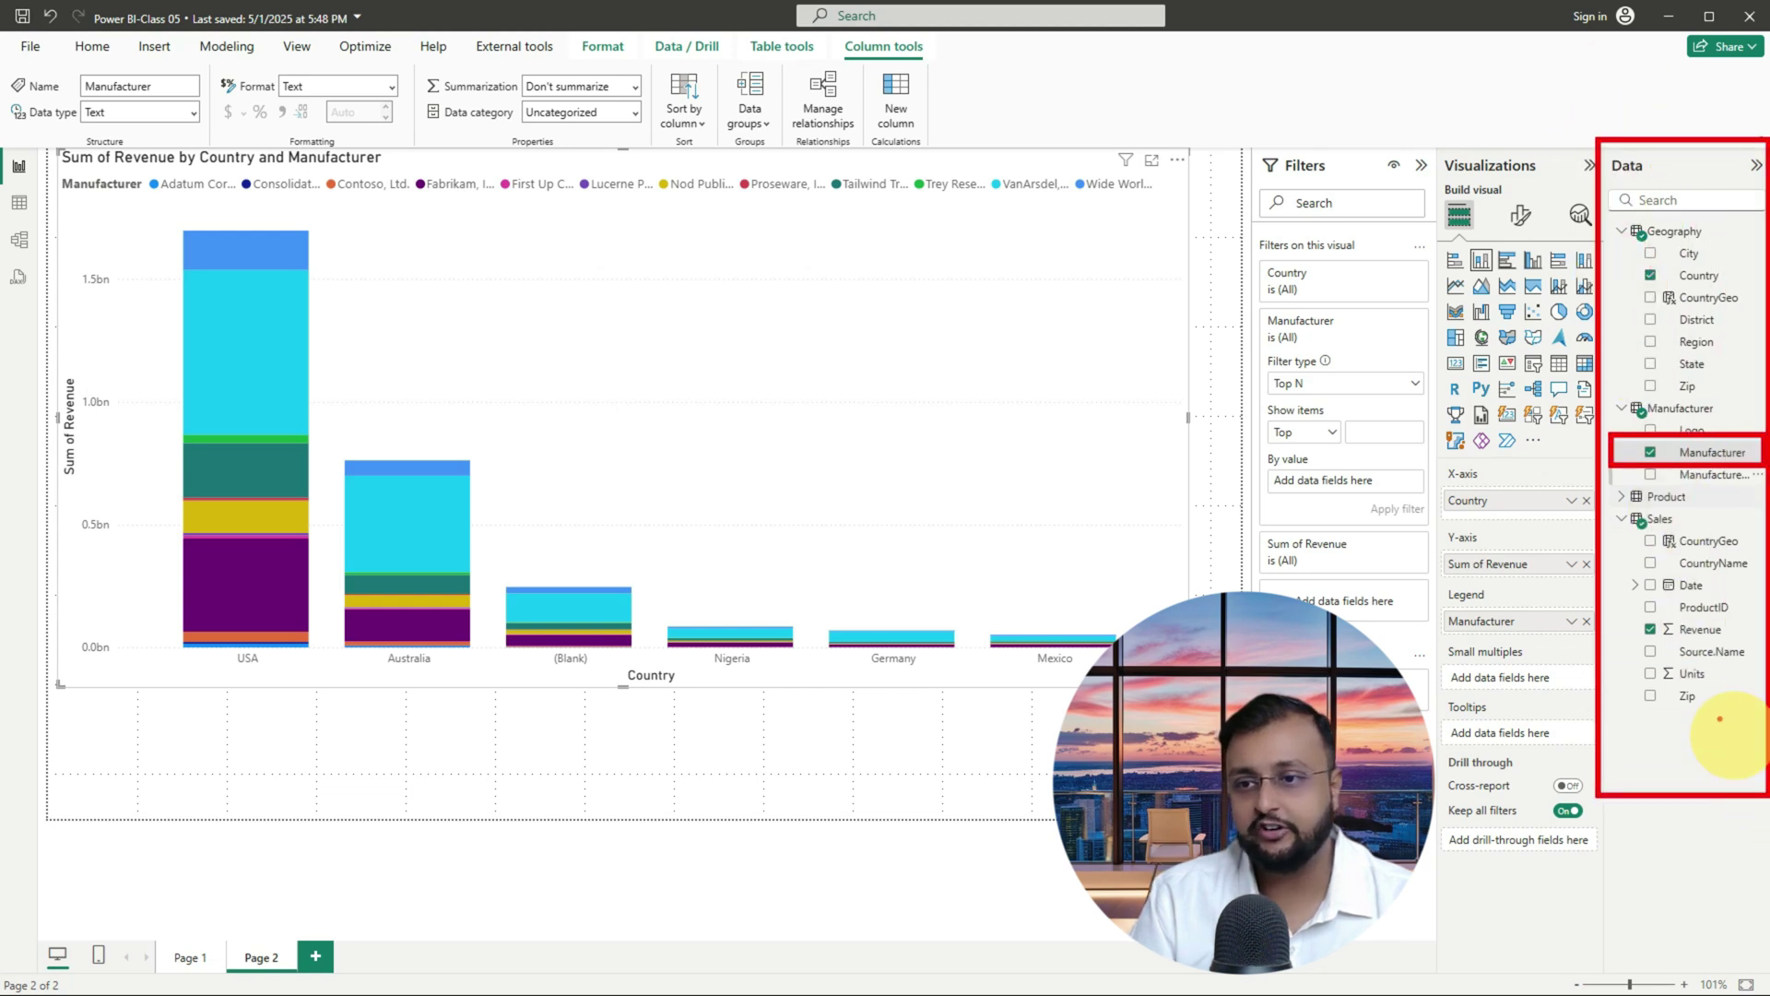
{"action": "mouse_move", "coordinate": [1420, 450]}
{"action": "left_mouse_down"}
{"action": "mouse_move", "coordinate": [1576, 452]}
{"action": "mouse_move", "coordinate": [1521, 486]}
{"action": "left_mouse_up"}
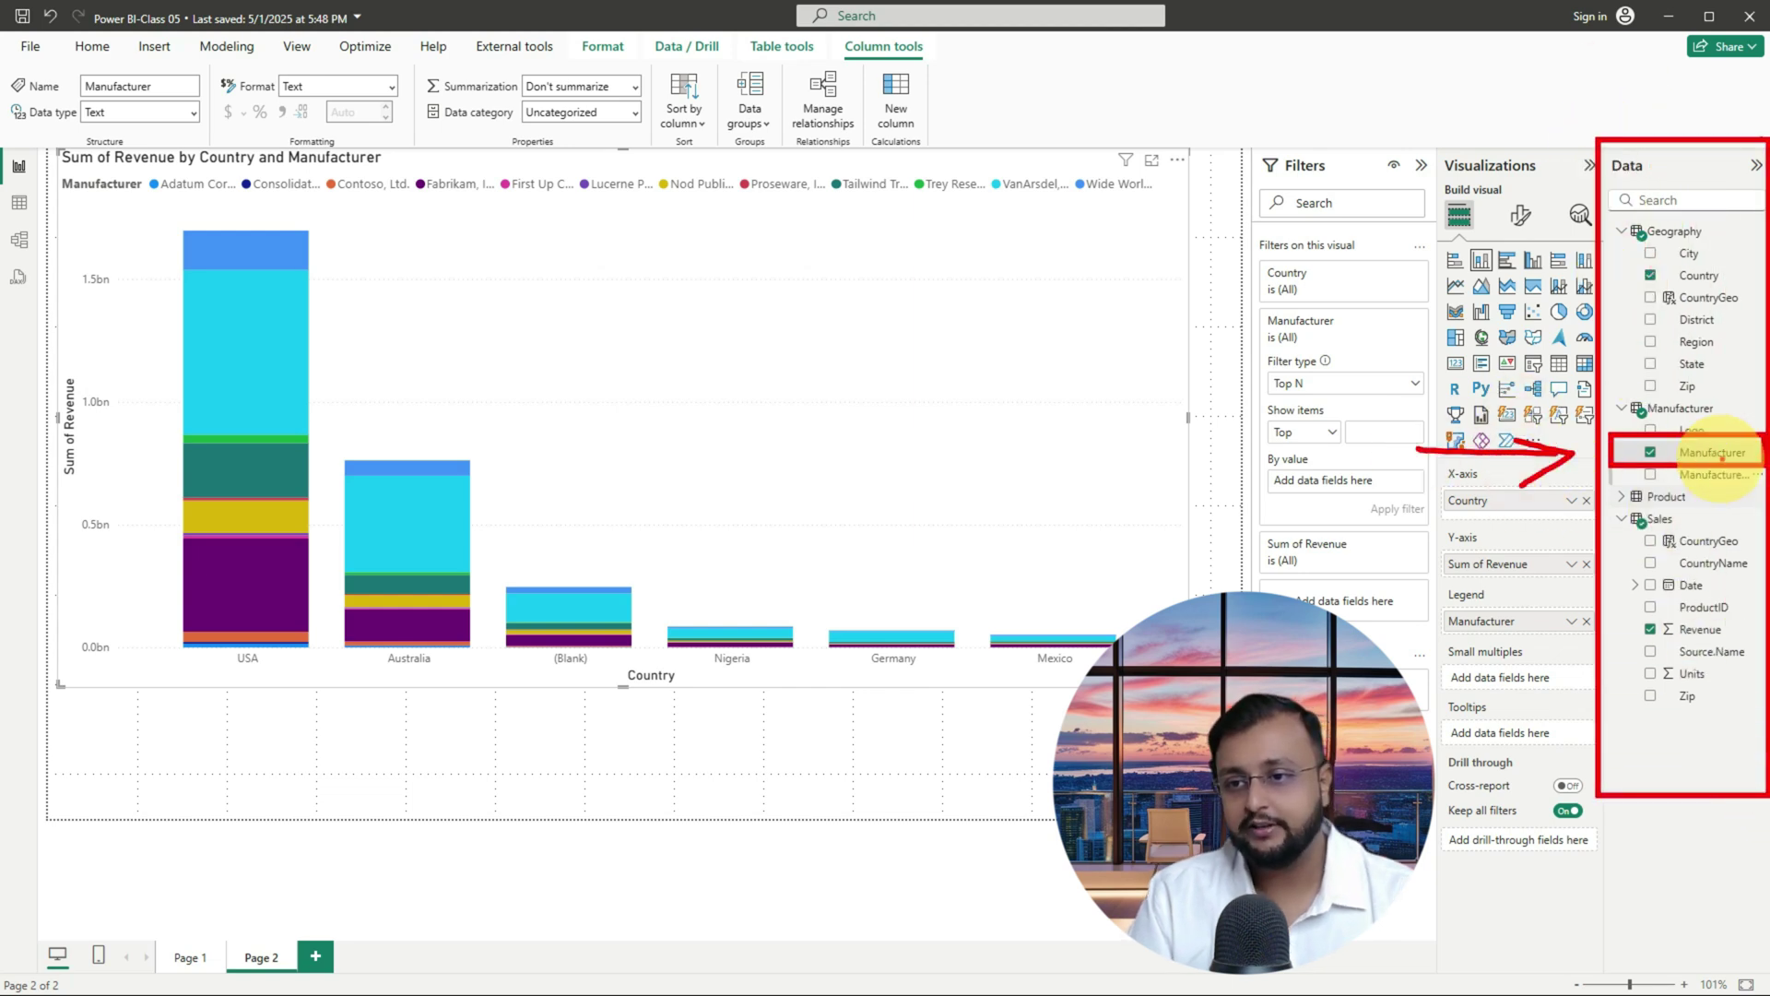
{"action": "right_click", "coordinate": [1710, 452]}
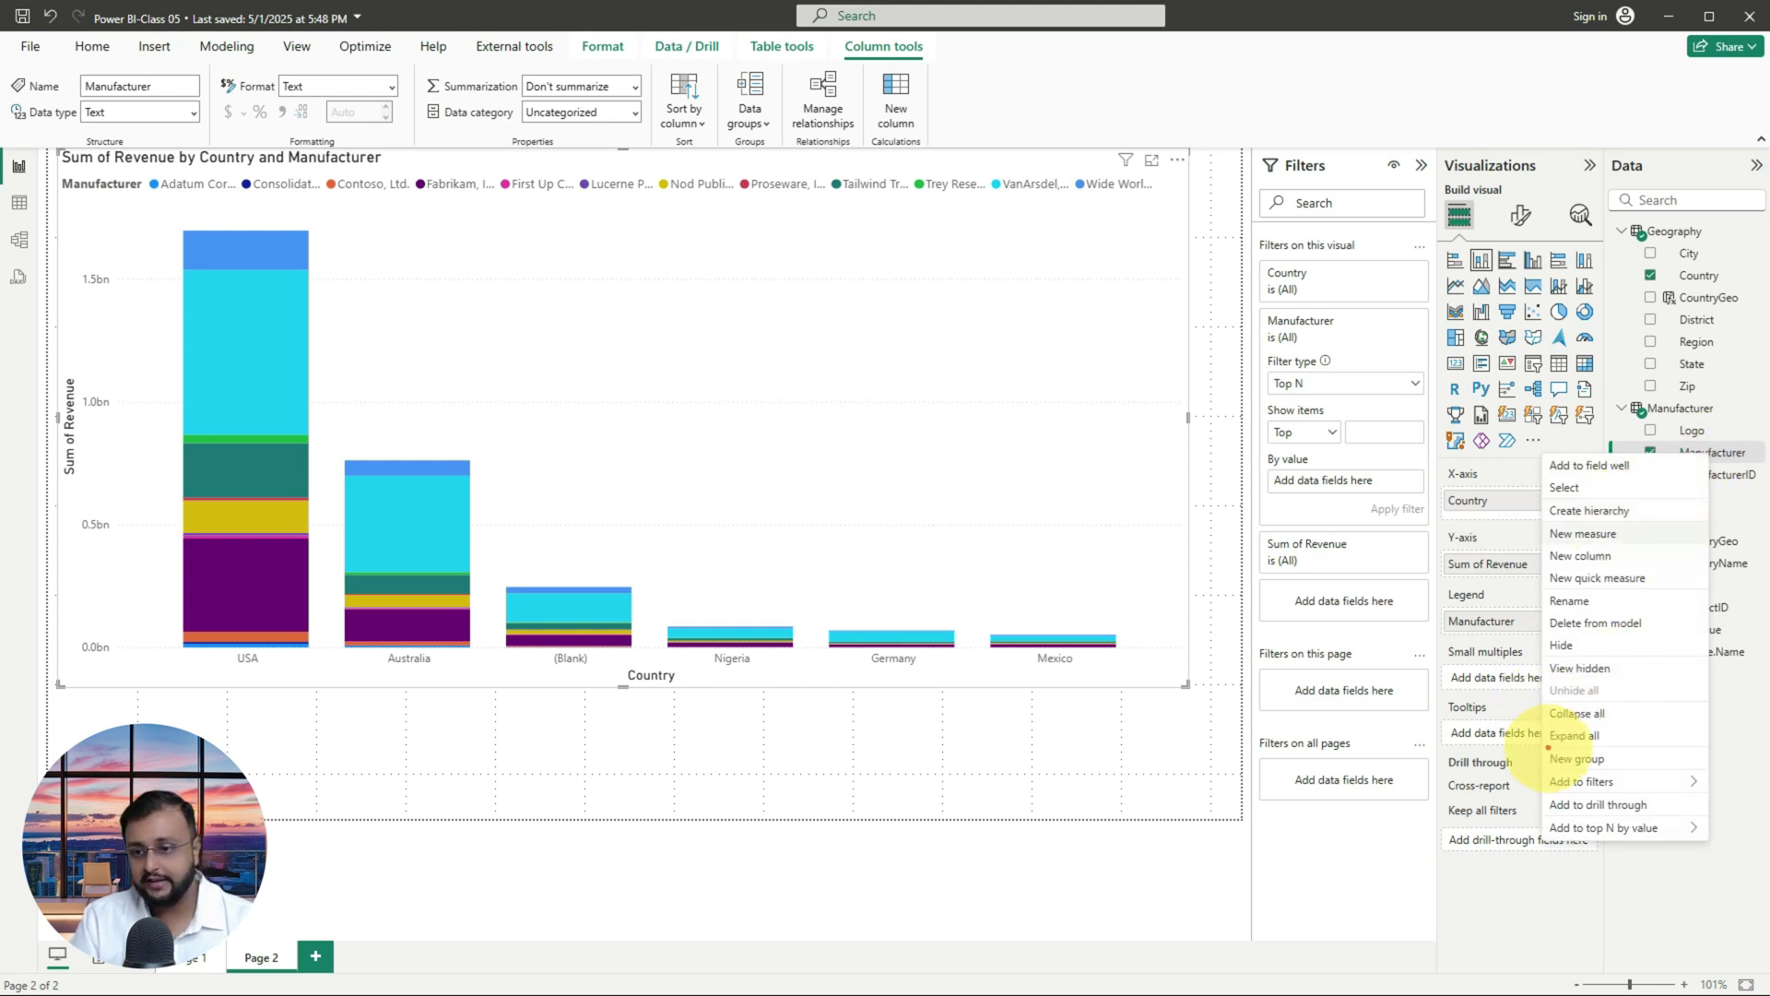
{"action": "left_click_drag", "start_coordinate": [1546, 745], "coordinate": [1702, 774]}
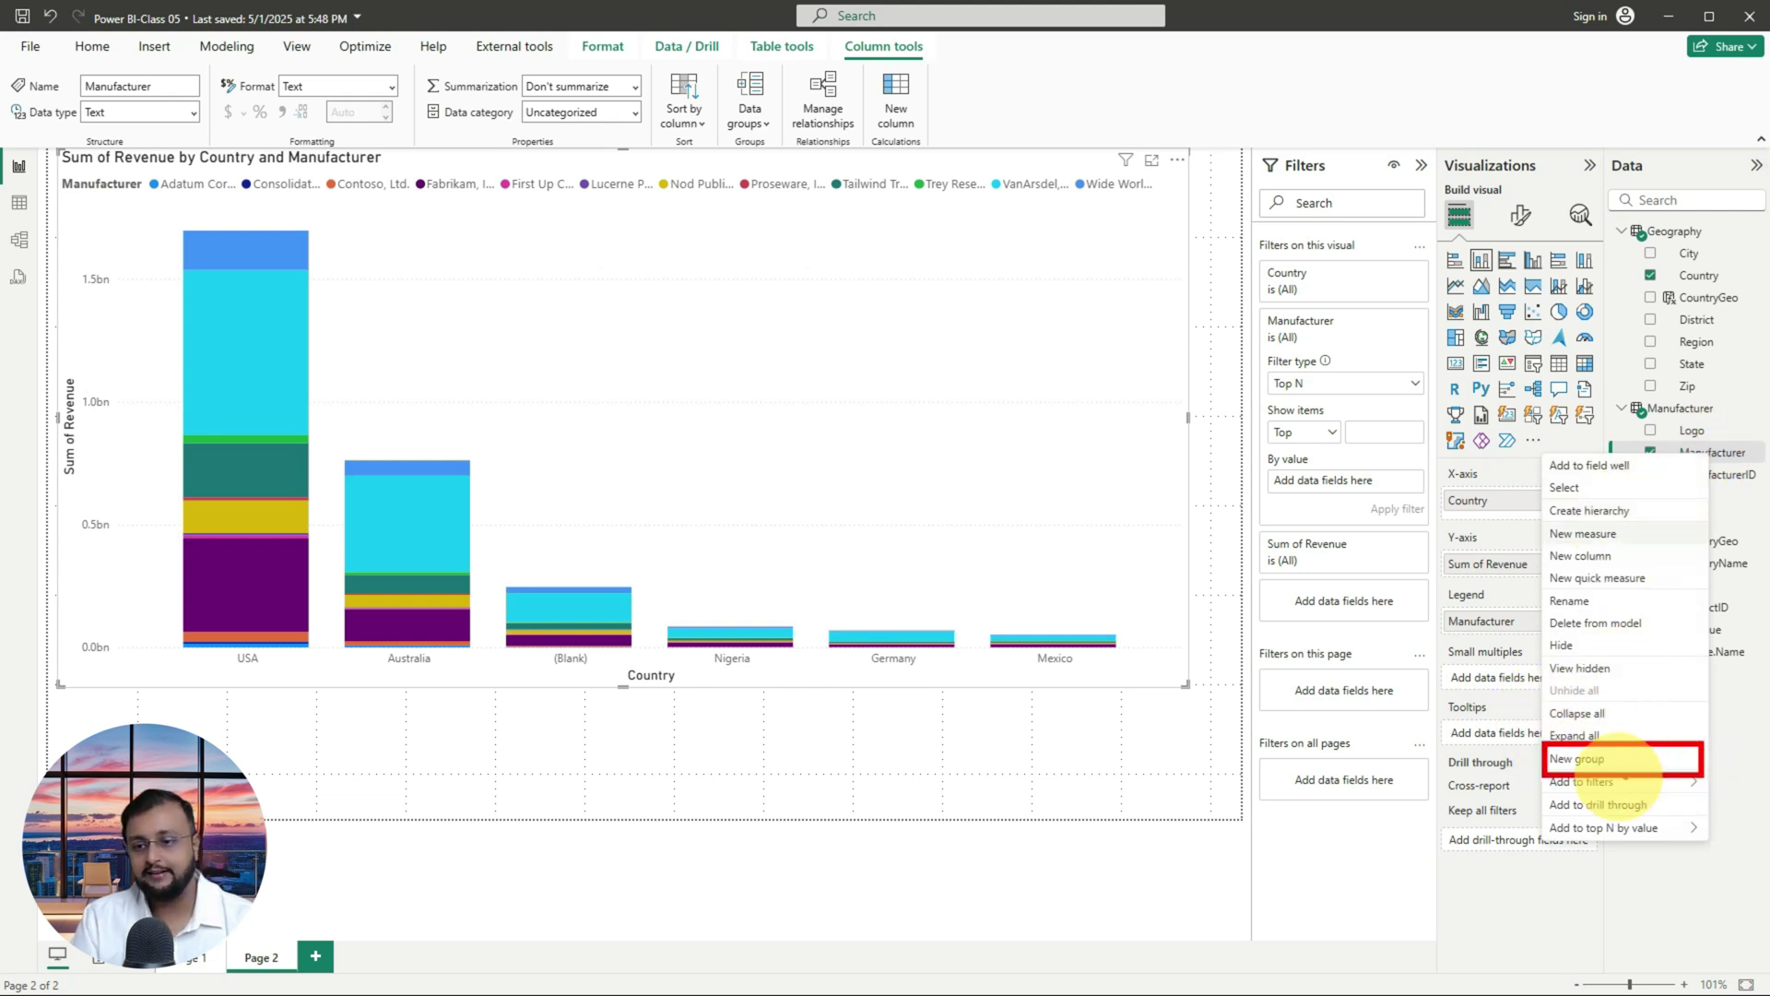
{"action": "left_click", "coordinate": [1628, 762]}
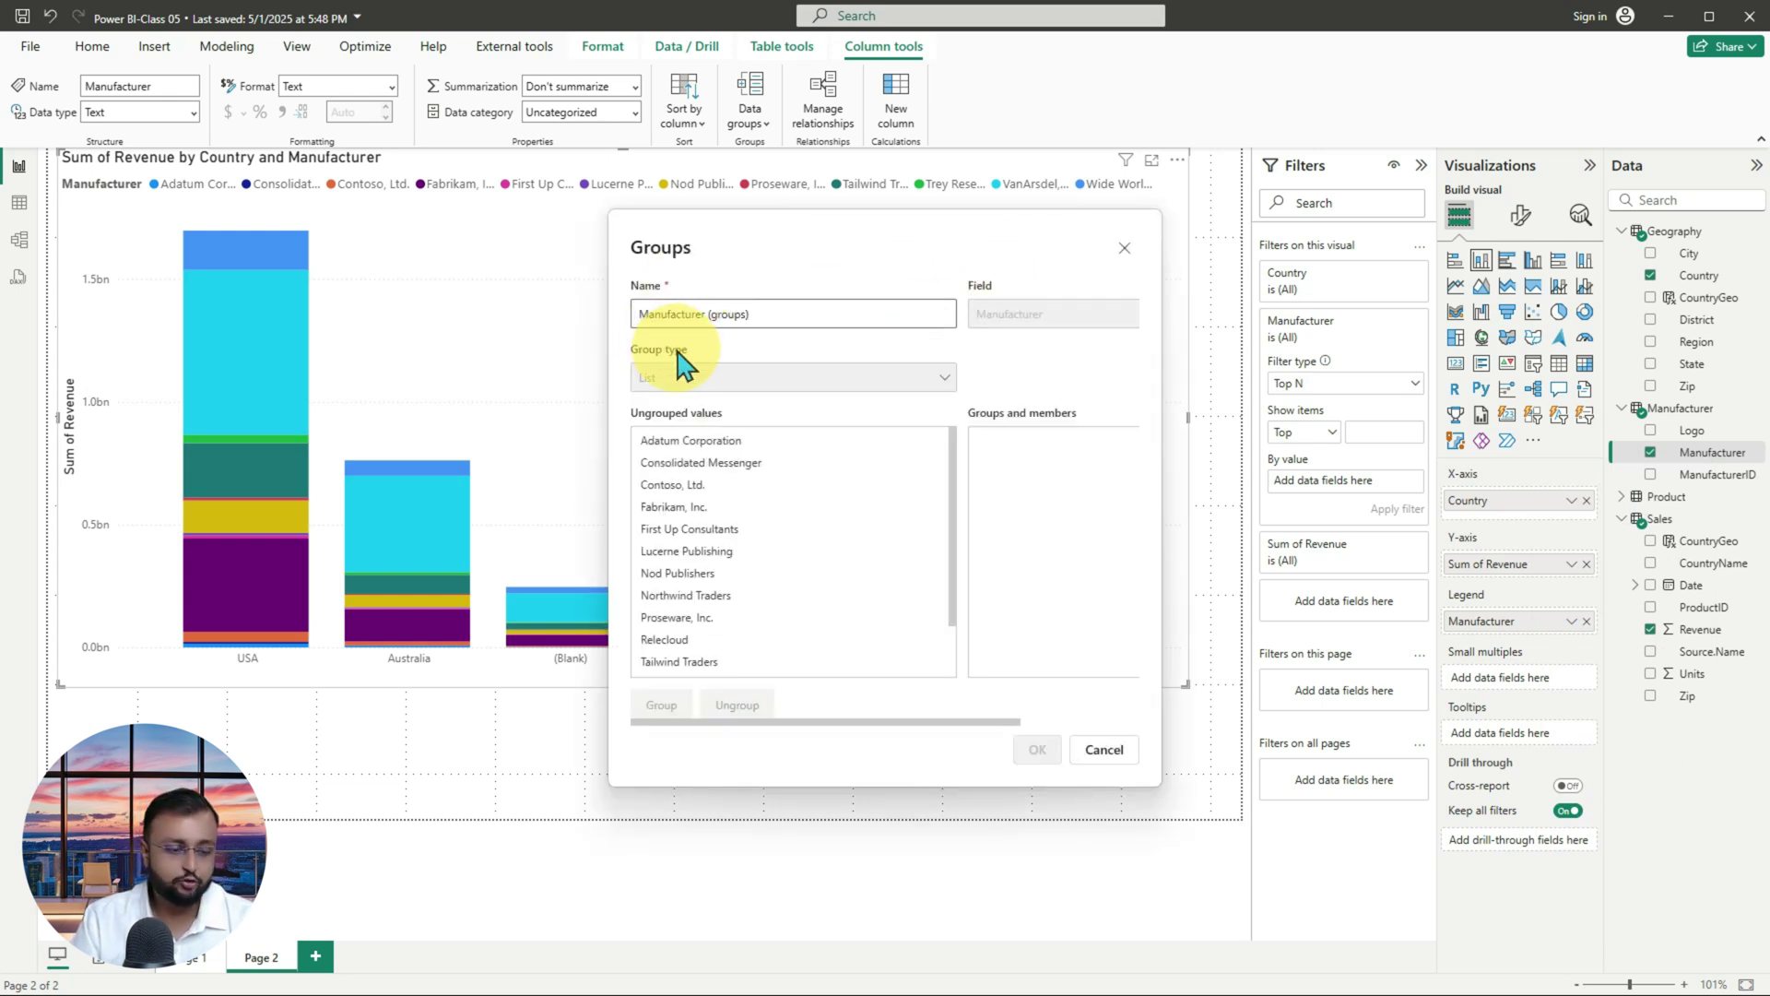
{"action": "mouse_move", "coordinate": [611, 215]}
{"action": "left_mouse_down"}
{"action": "mouse_move", "coordinate": [835, 558]}
{"action": "mouse_move", "coordinate": [1129, 833]}
{"action": "mouse_move", "coordinate": [1161, 793]}
{"action": "left_mouse_up"}
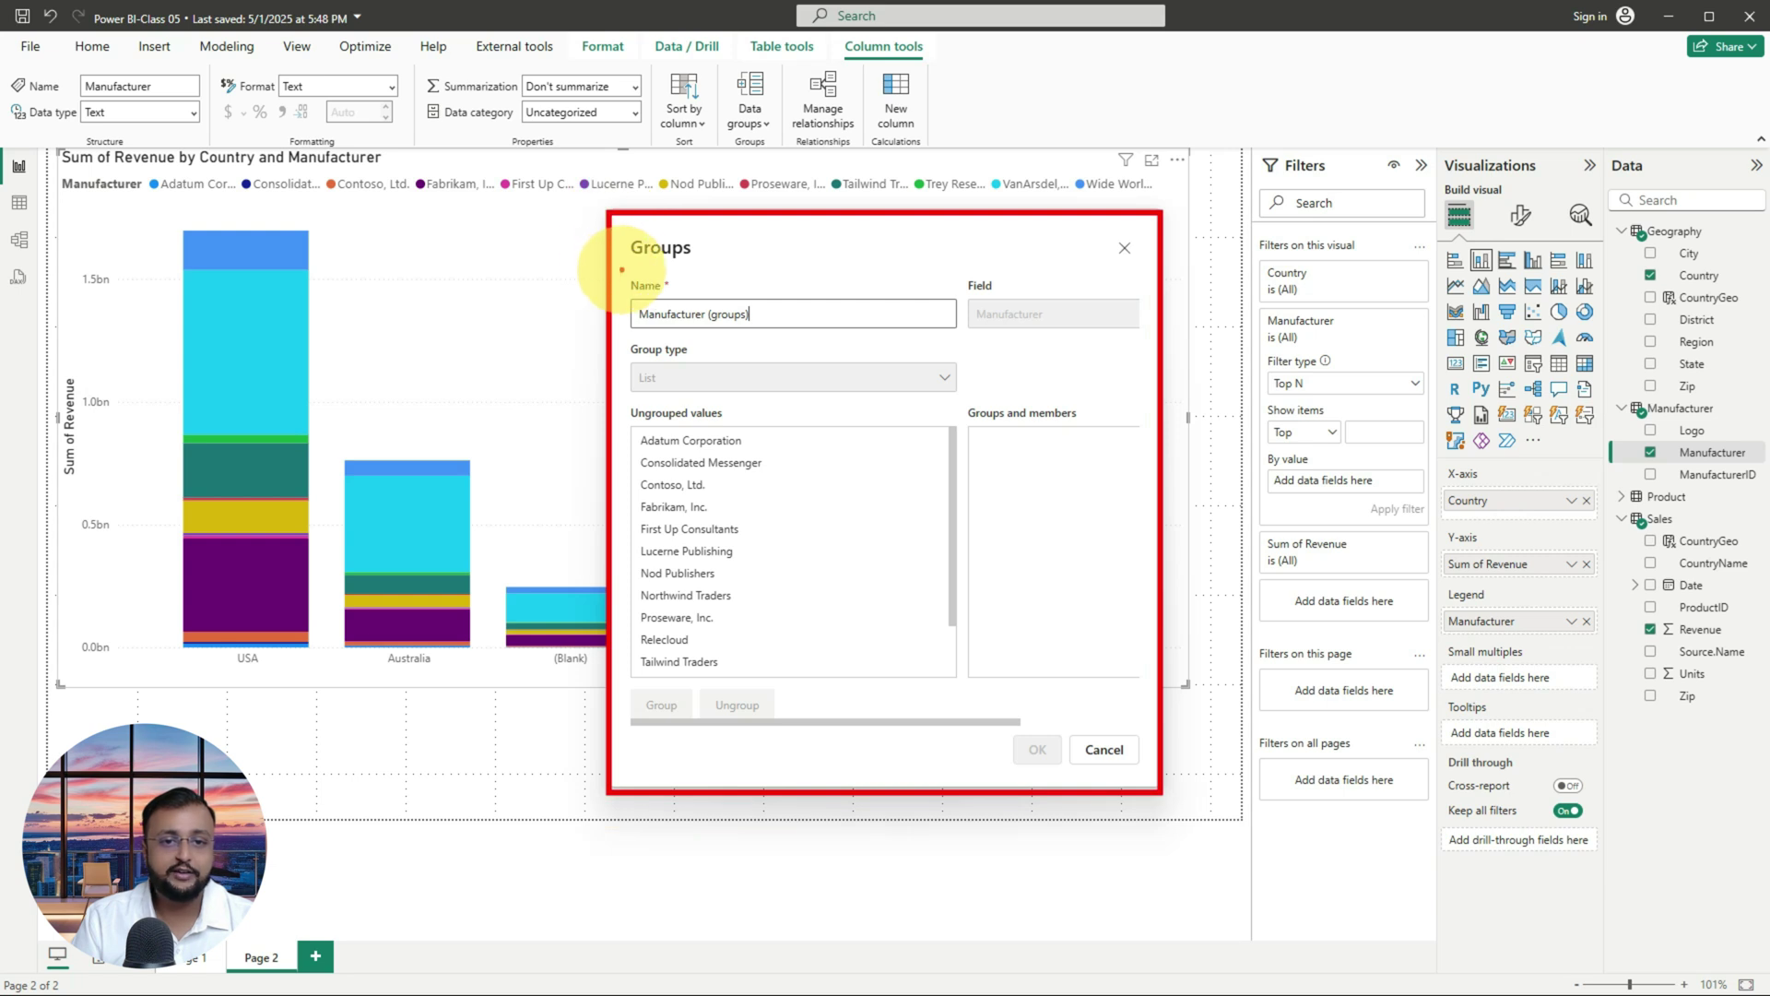
{"action": "mouse_move", "coordinate": [622, 269]}
{"action": "left_mouse_down"}
{"action": "mouse_move", "coordinate": [844, 355]}
{"action": "mouse_move", "coordinate": [954, 342]}
{"action": "left_mouse_up"}
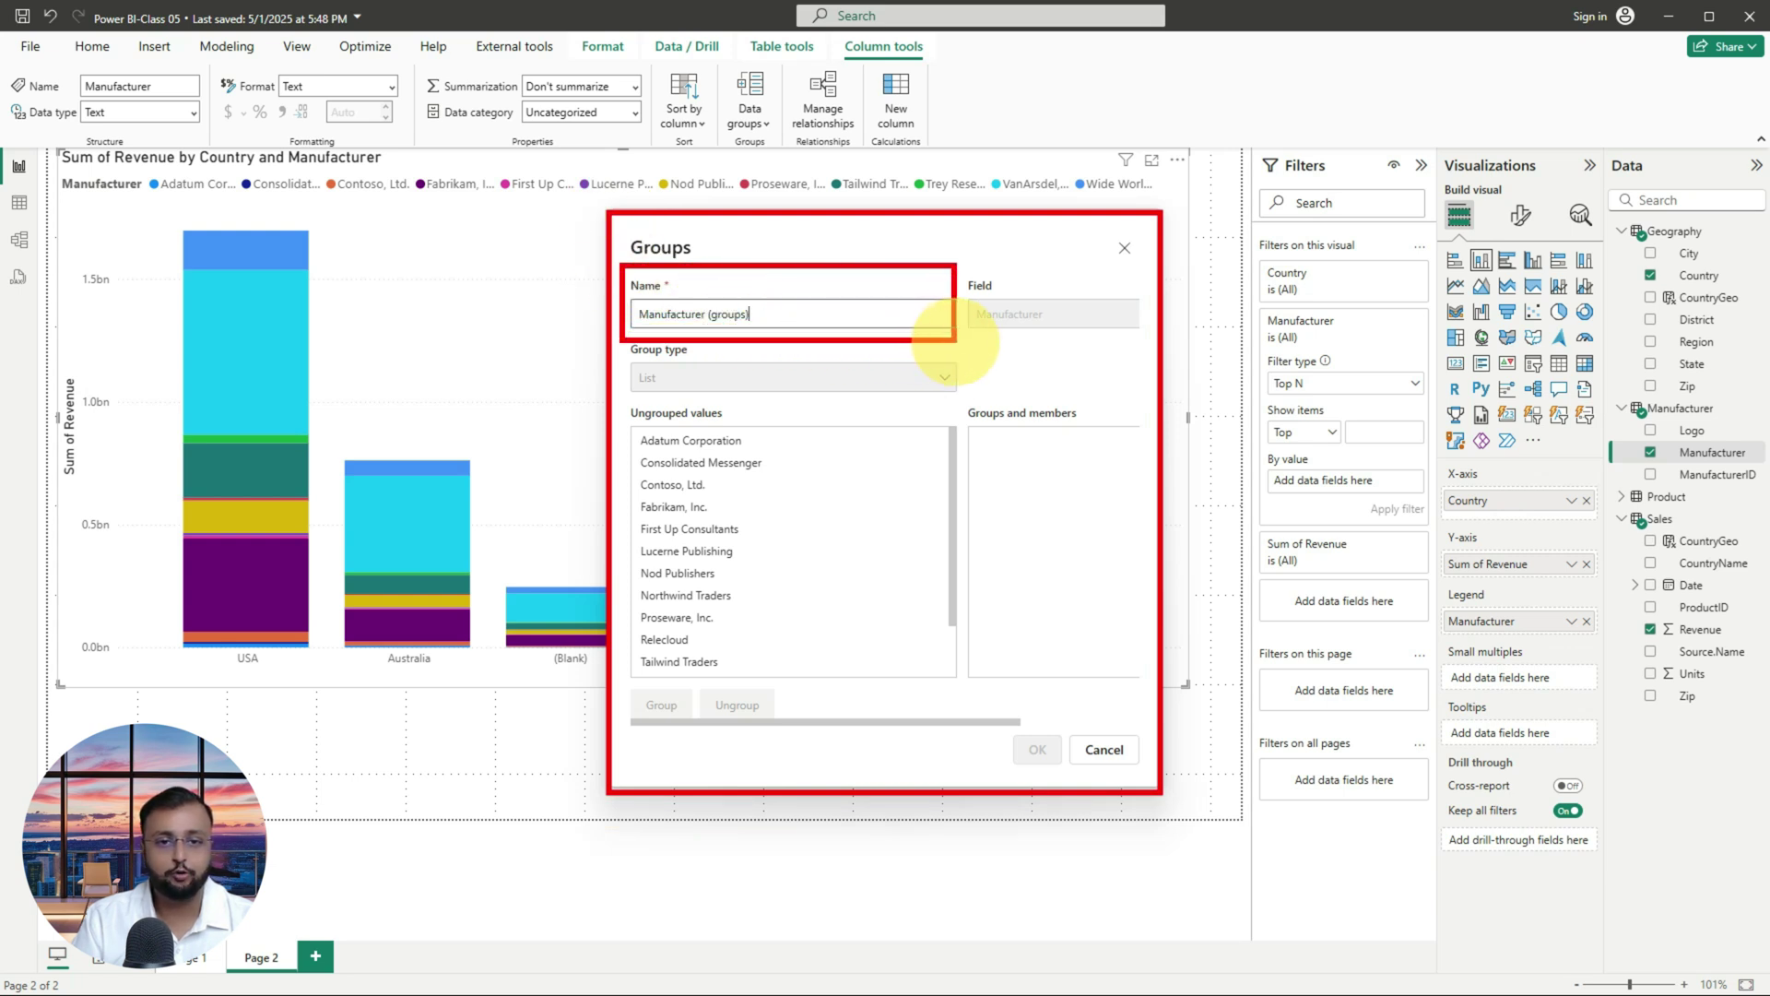
{"action": "mouse_move", "coordinate": [639, 328]}
{"action": "left_mouse_down"}
{"action": "mouse_move", "coordinate": [767, 329]}
{"action": "mouse_move", "coordinate": [802, 310]}
{"action": "mouse_move", "coordinate": [785, 304]}
{"action": "mouse_move", "coordinate": [842, 317]}
{"action": "left_mouse_up"}
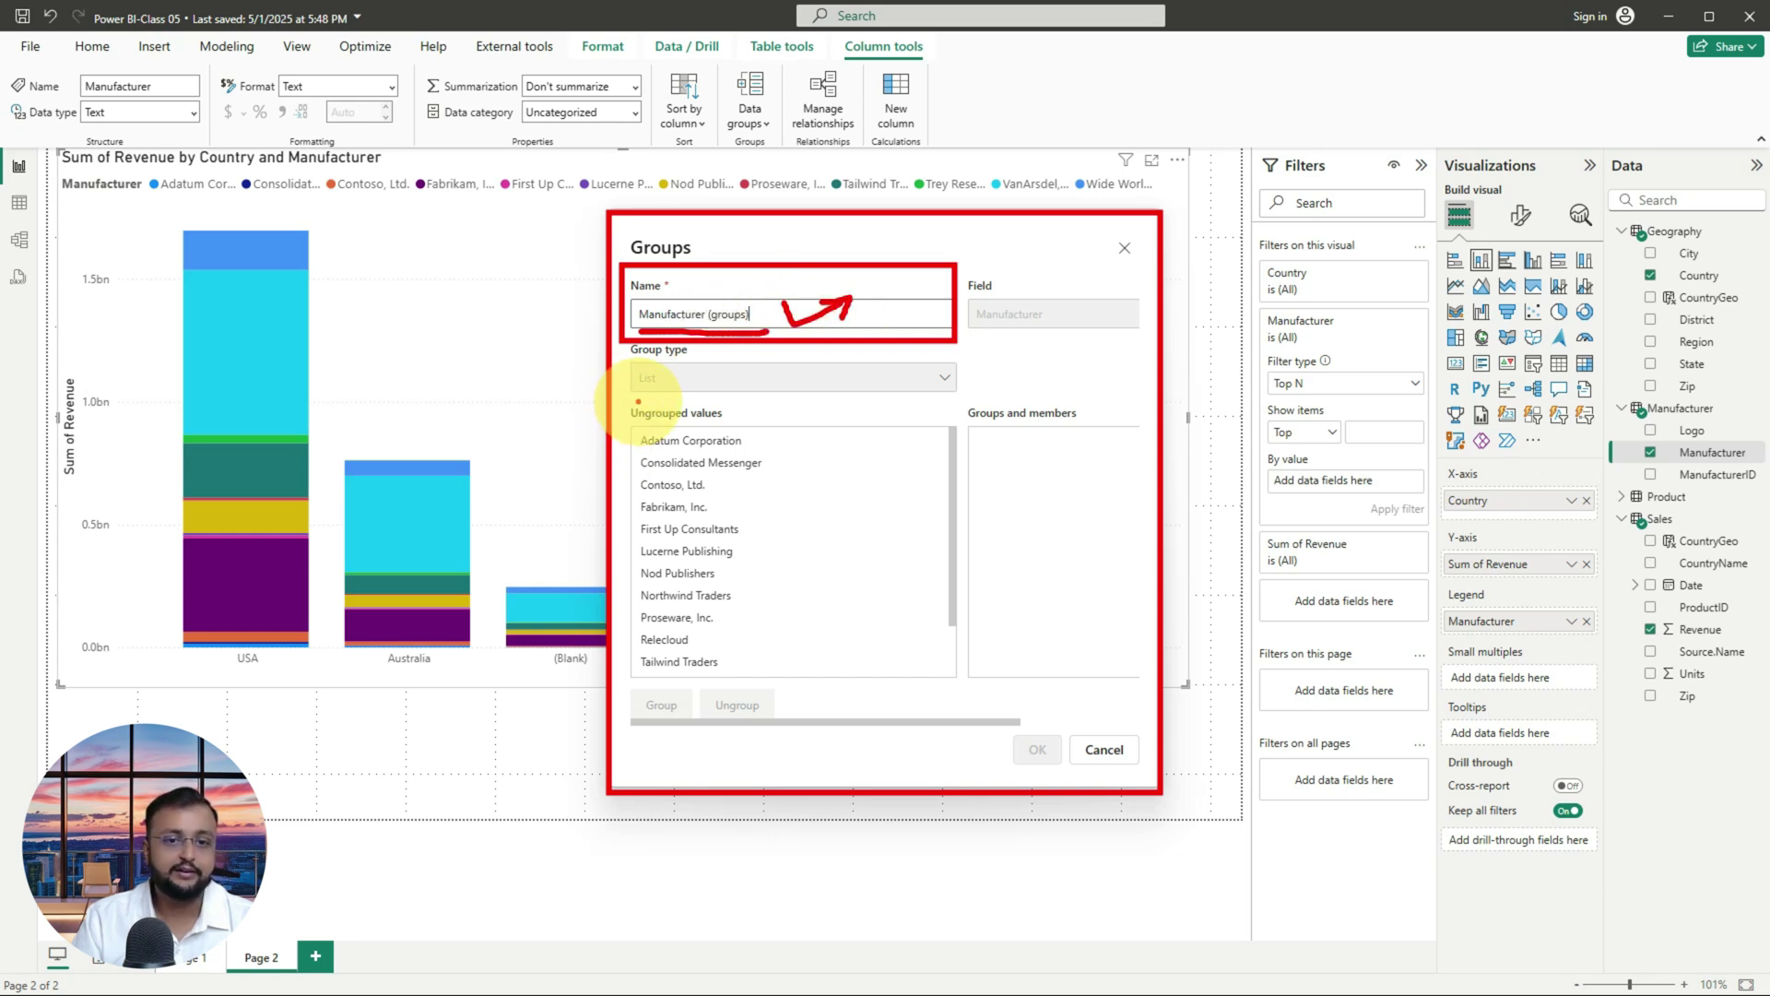
{"action": "mouse_move", "coordinate": [623, 396]}
{"action": "left_mouse_down"}
{"action": "mouse_move", "coordinate": [701, 480]}
{"action": "mouse_move", "coordinate": [829, 684]}
{"action": "left_mouse_up"}
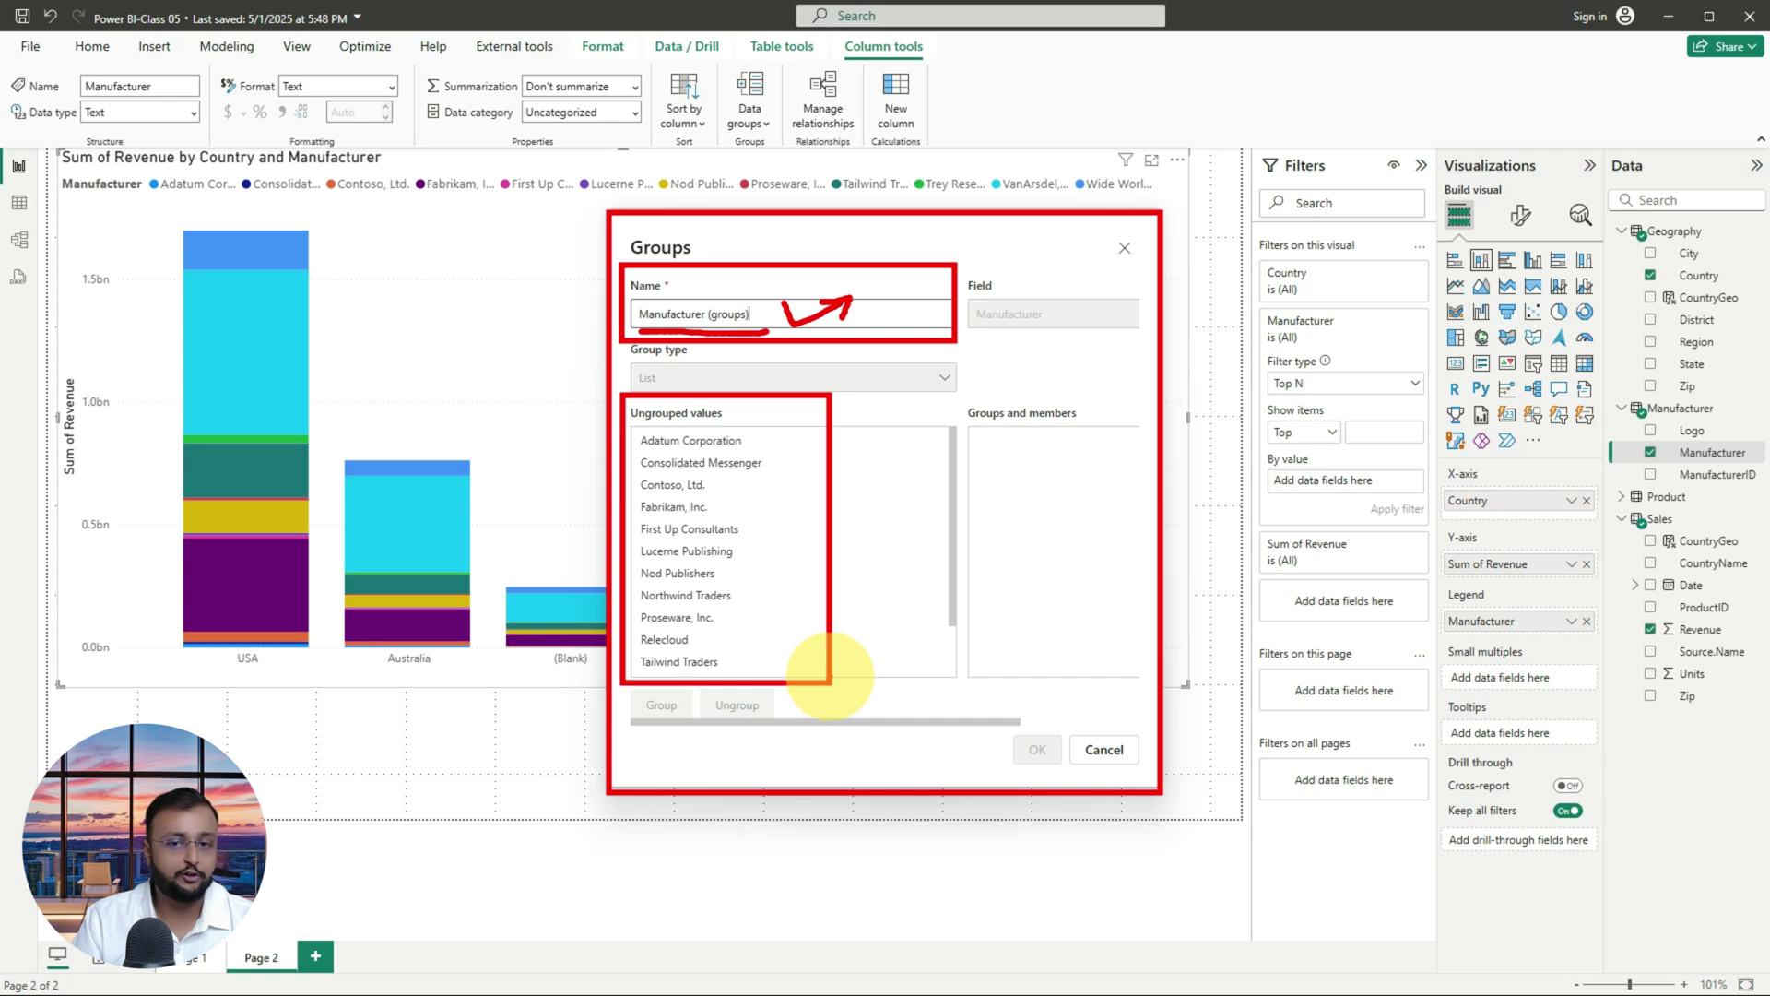
{"action": "key", "text": "Escape"}
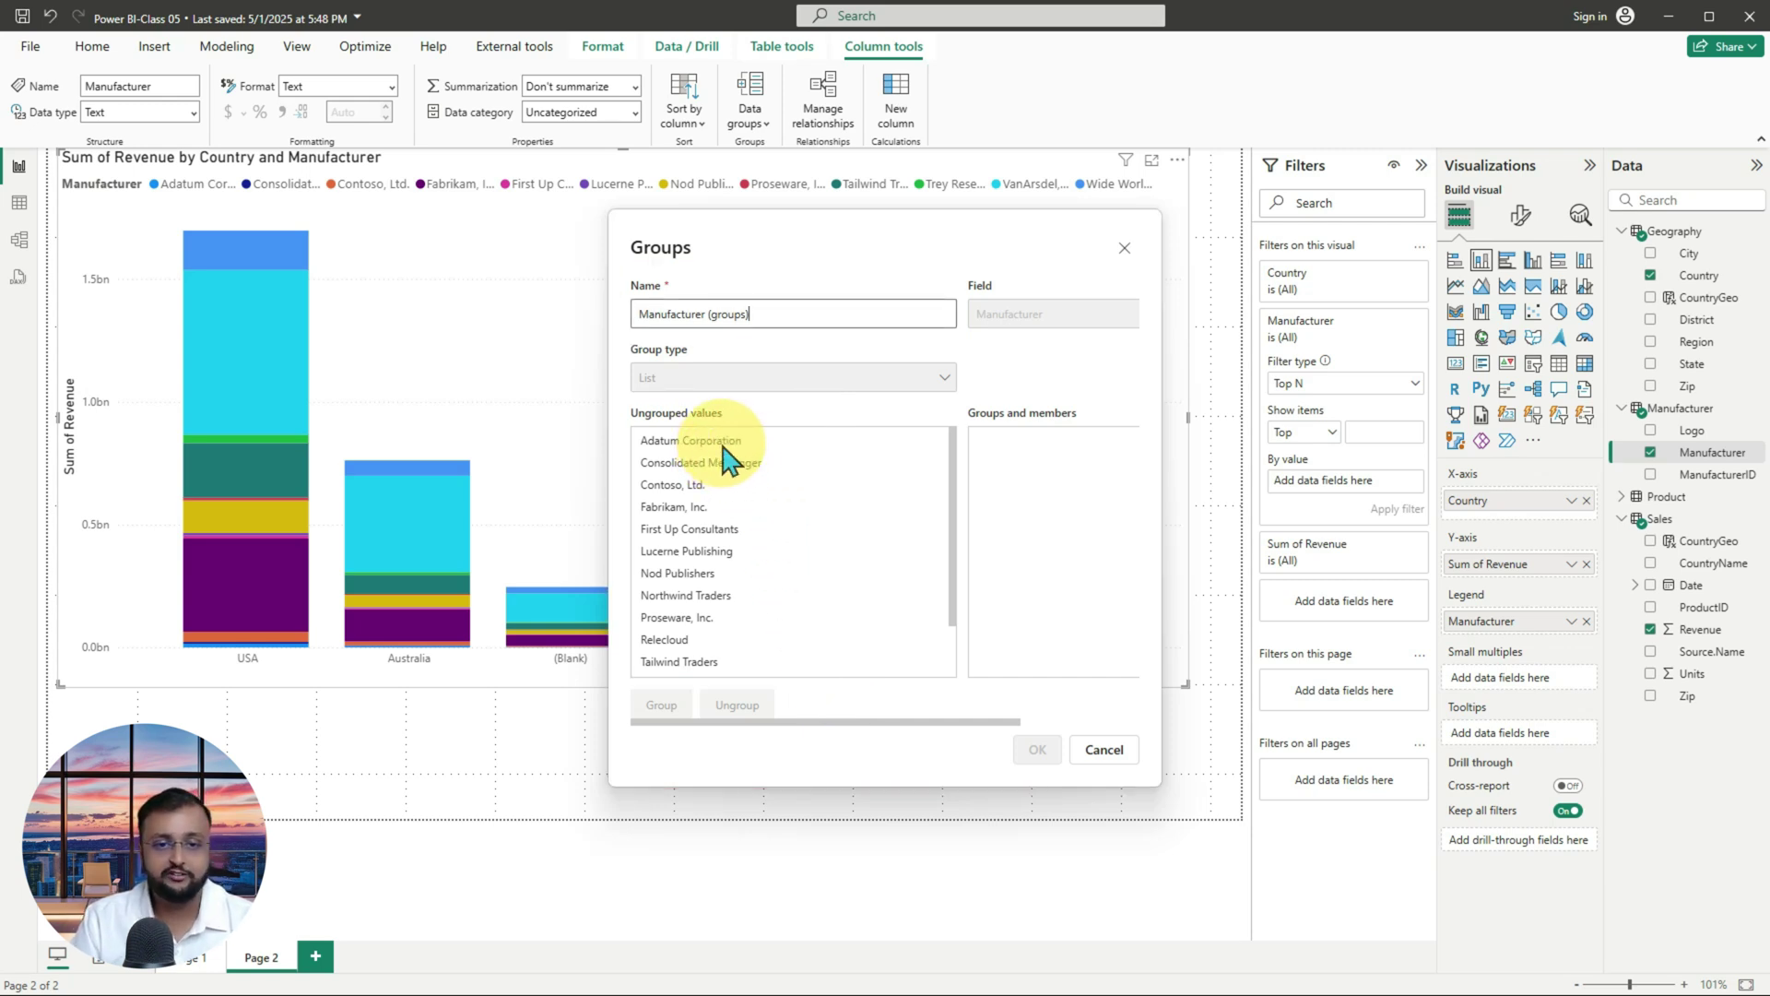
- Group the ungrouped values Fabrikam, Inc., Nod Publishers, Tailwind Traders and Wide World Importers together
{"action": "scroll", "coordinate": [757, 553], "scroll_direction": "down", "scroll_amount": 3}
{"action": "scroll", "coordinate": [767, 562], "scroll_direction": "up", "scroll_amount": 3}
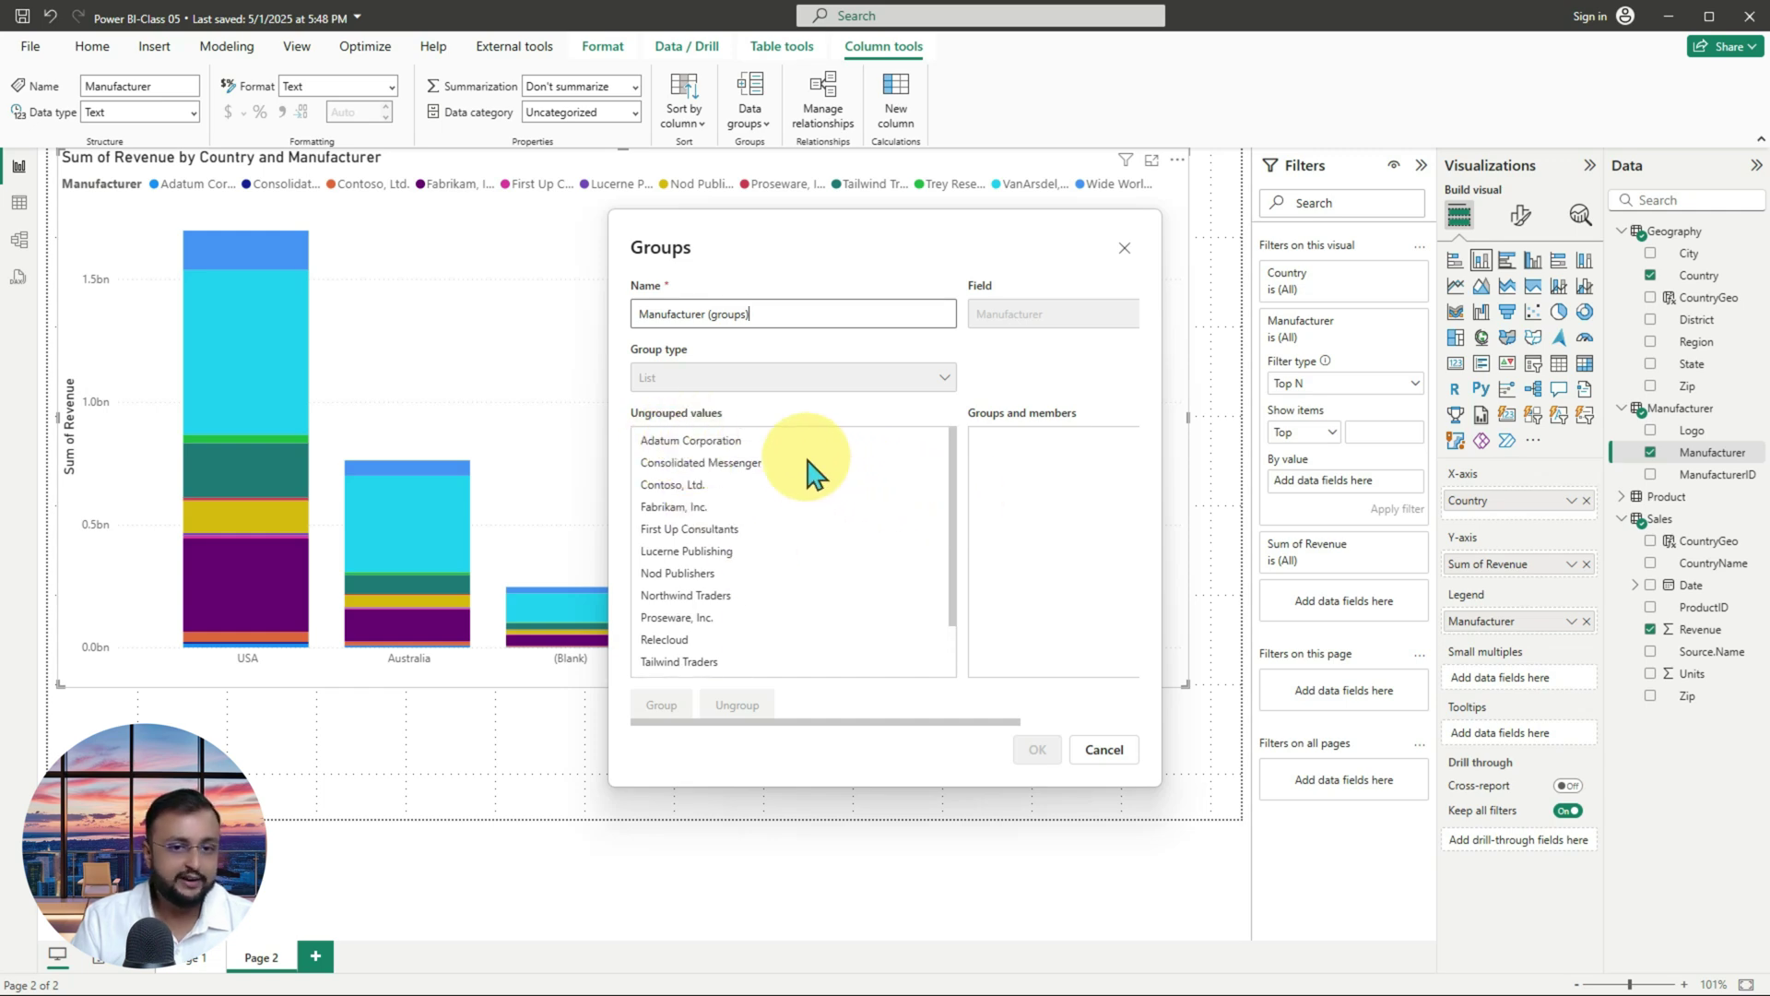
{"action": "left_click", "coordinate": [684, 510]}
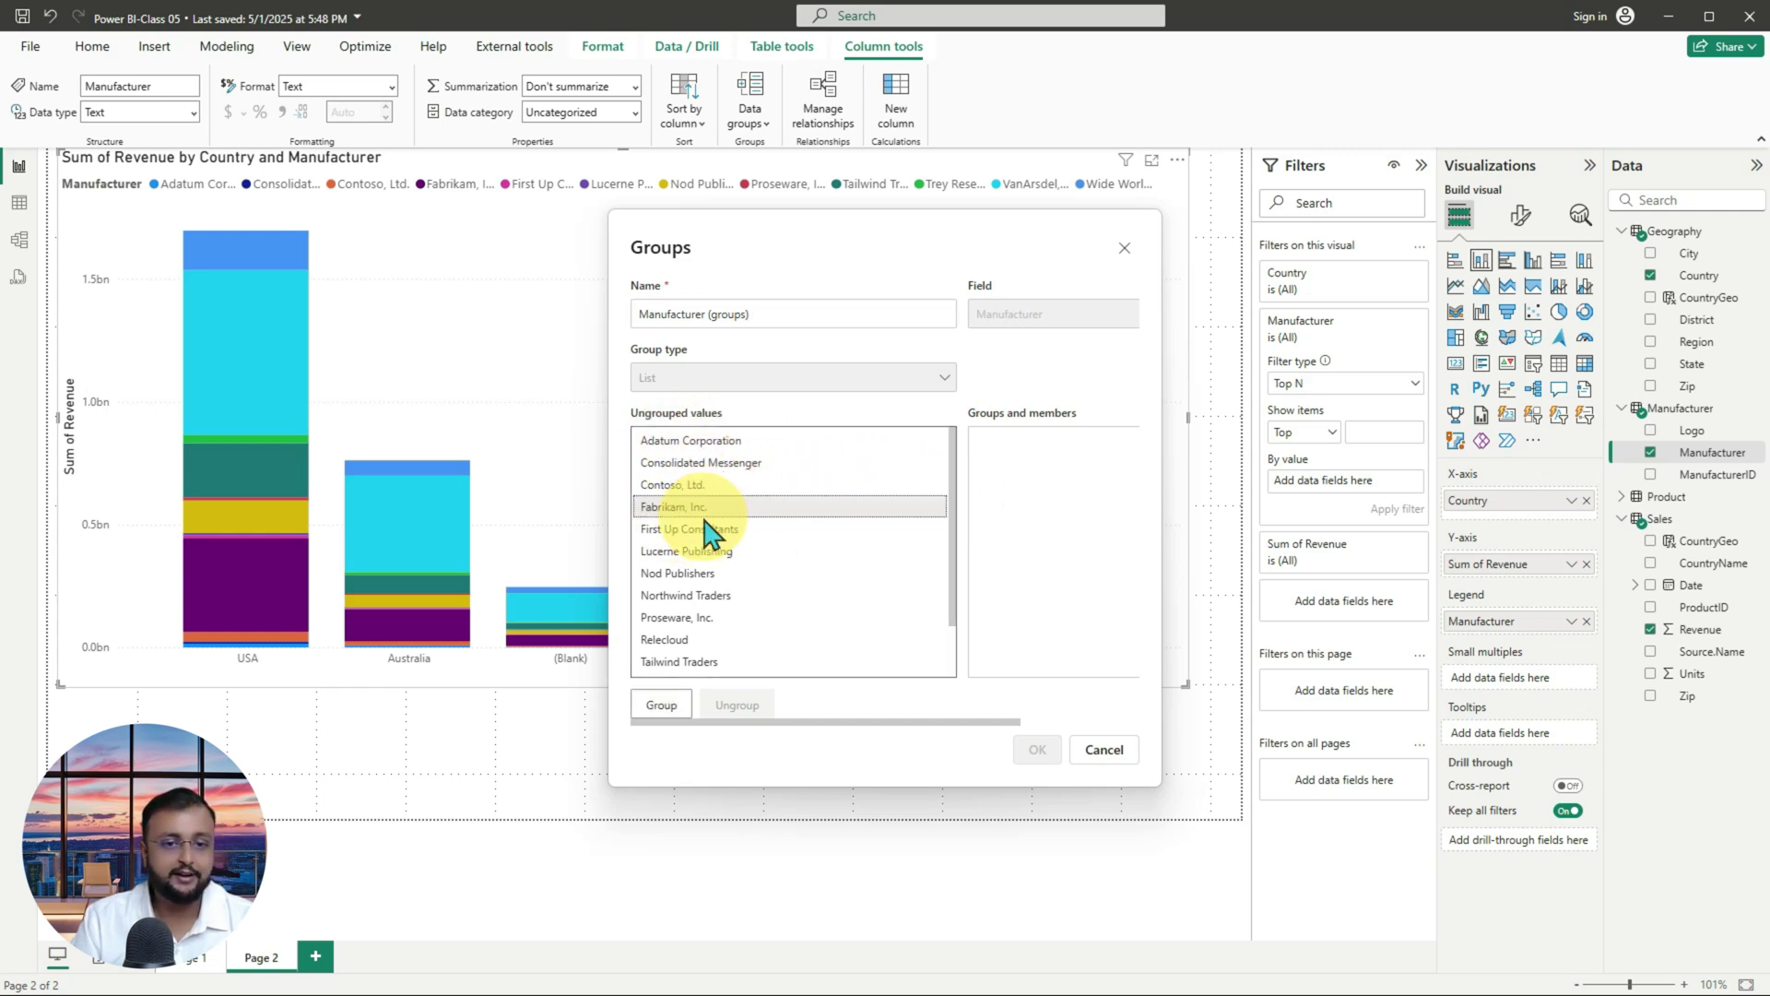
{"action": "left_click_drag", "start_coordinate": [752, 503], "coordinate": [805, 494]}
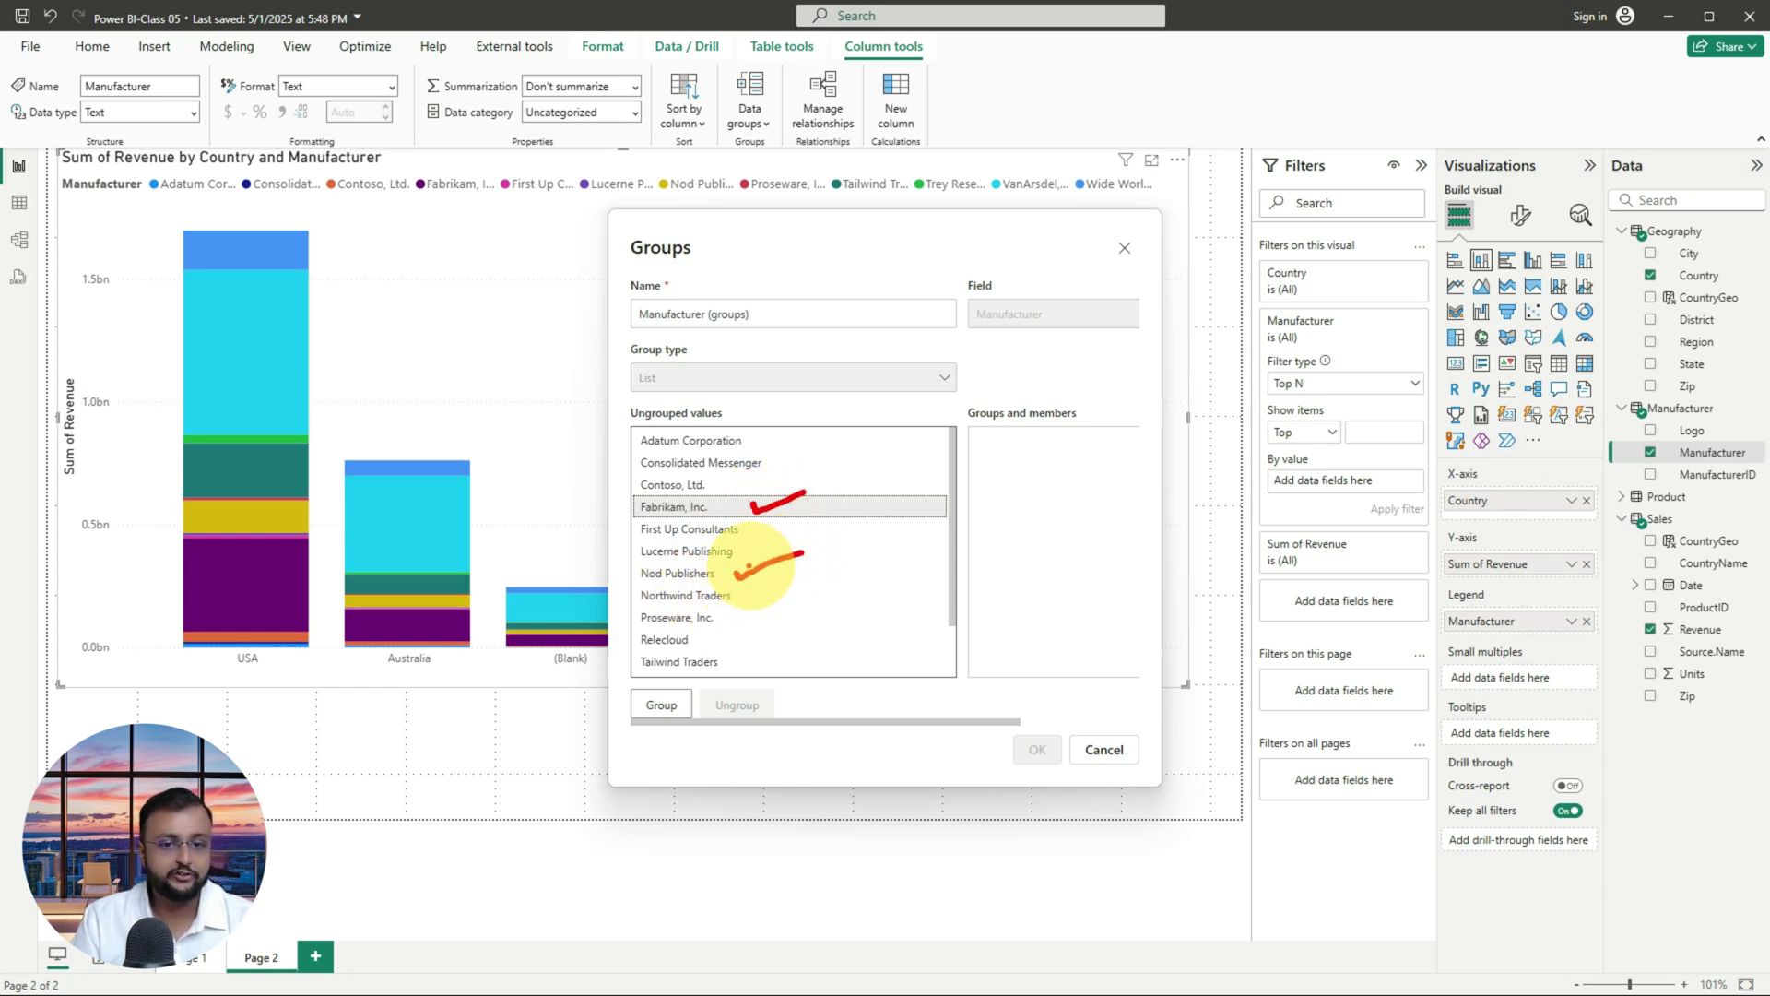
{"action": "key", "text": "Escape"}
{"action": "left_click", "coordinate": [713, 574], "text": "ctrl"}
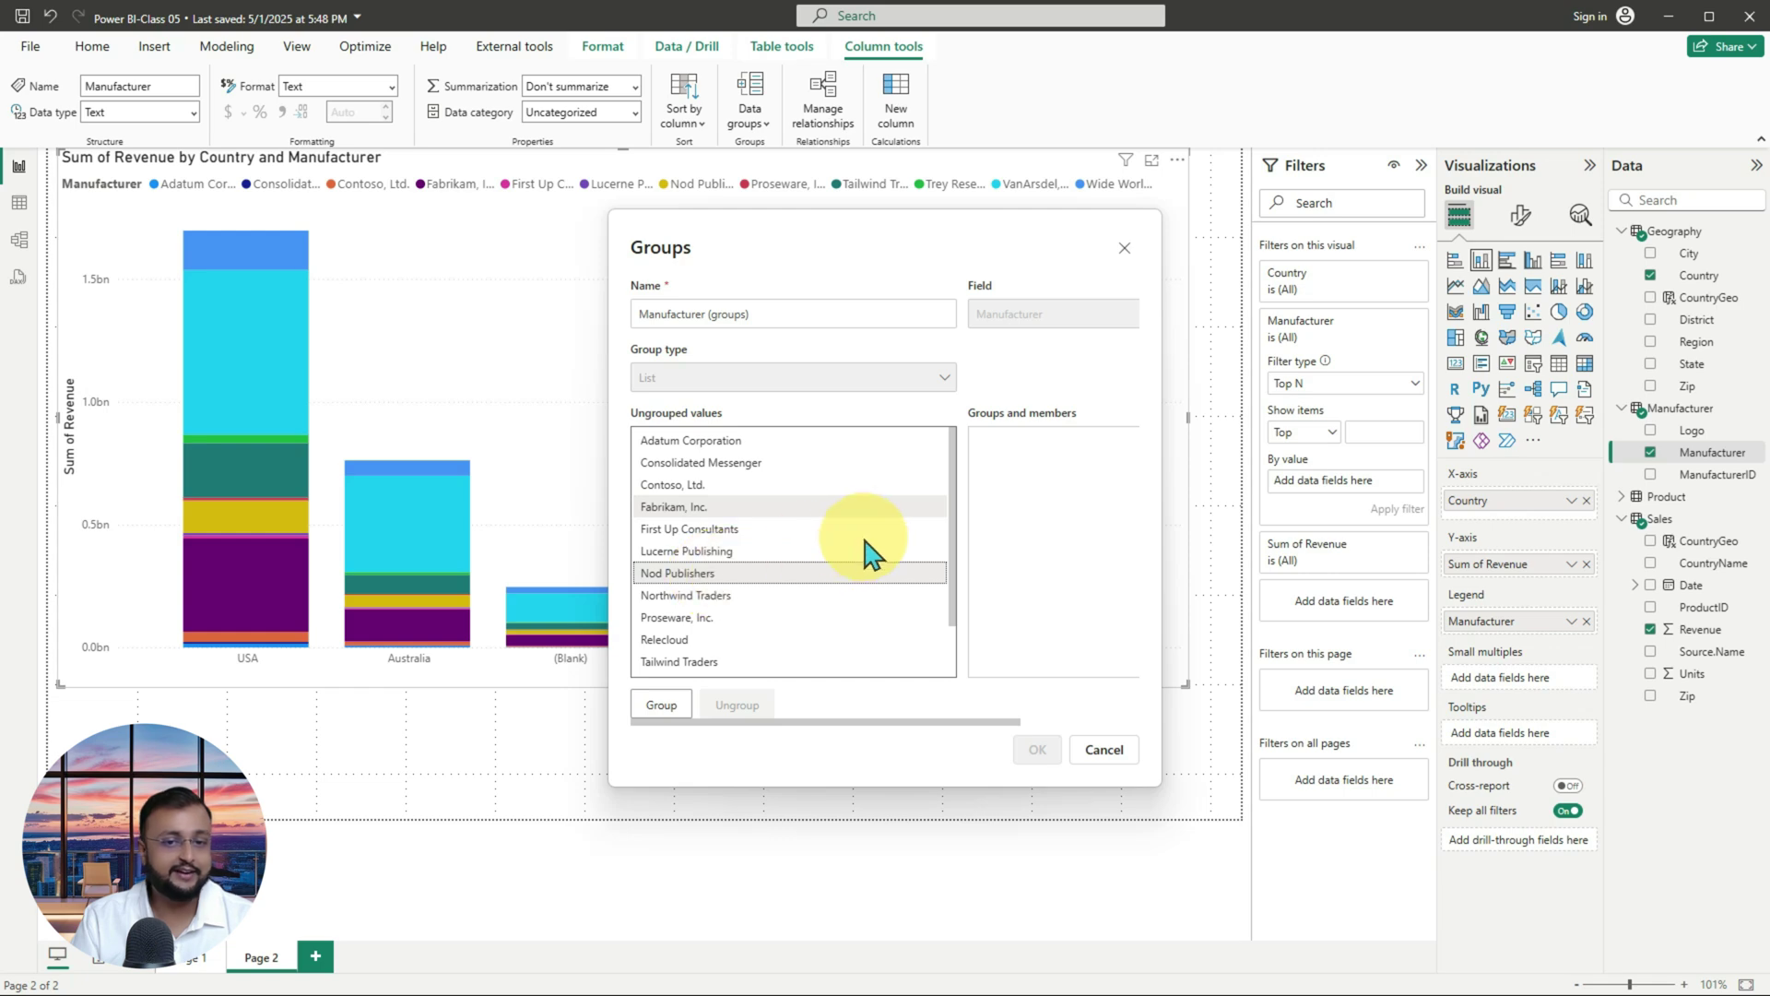
{"action": "key", "text": "ctrl+2"}
{"action": "left_click_drag", "start_coordinate": [808, 496], "coordinate": [849, 491]}
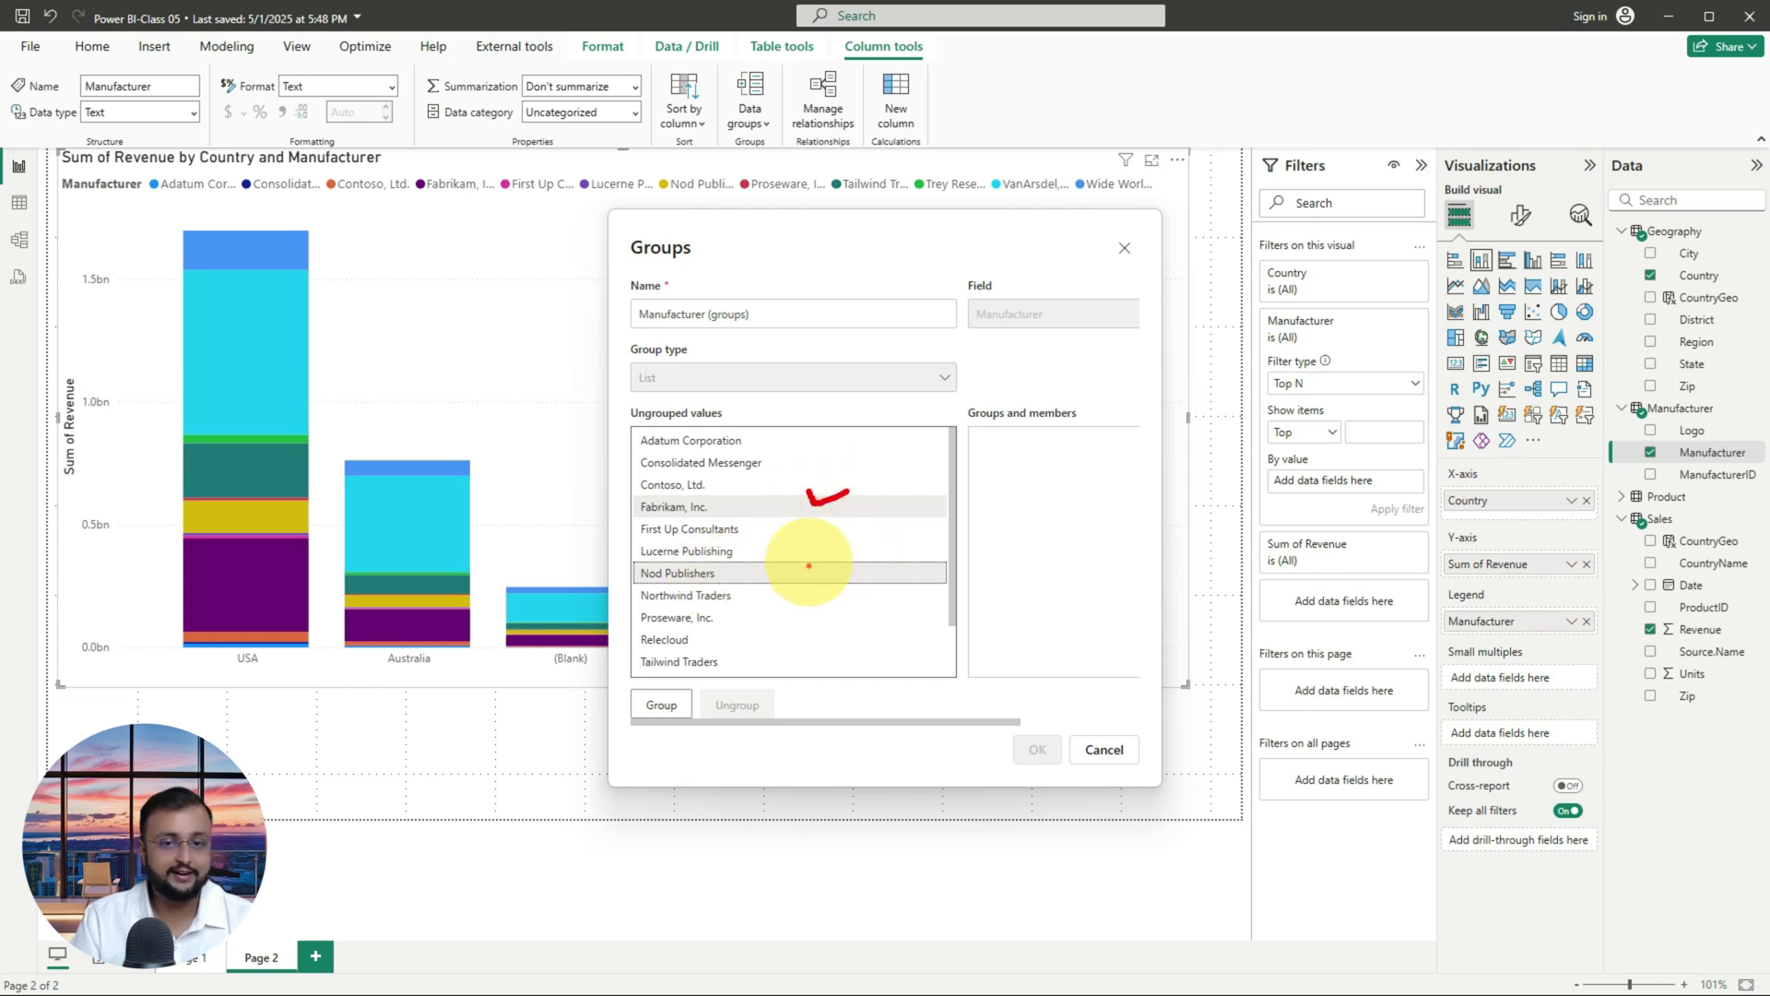
{"action": "left_click_drag", "start_coordinate": [807, 559], "coordinate": [848, 549]}
{"action": "key", "text": "Escape"}
{"action": "scroll", "coordinate": [798, 544], "scroll_direction": "down", "scroll_amount": 1}
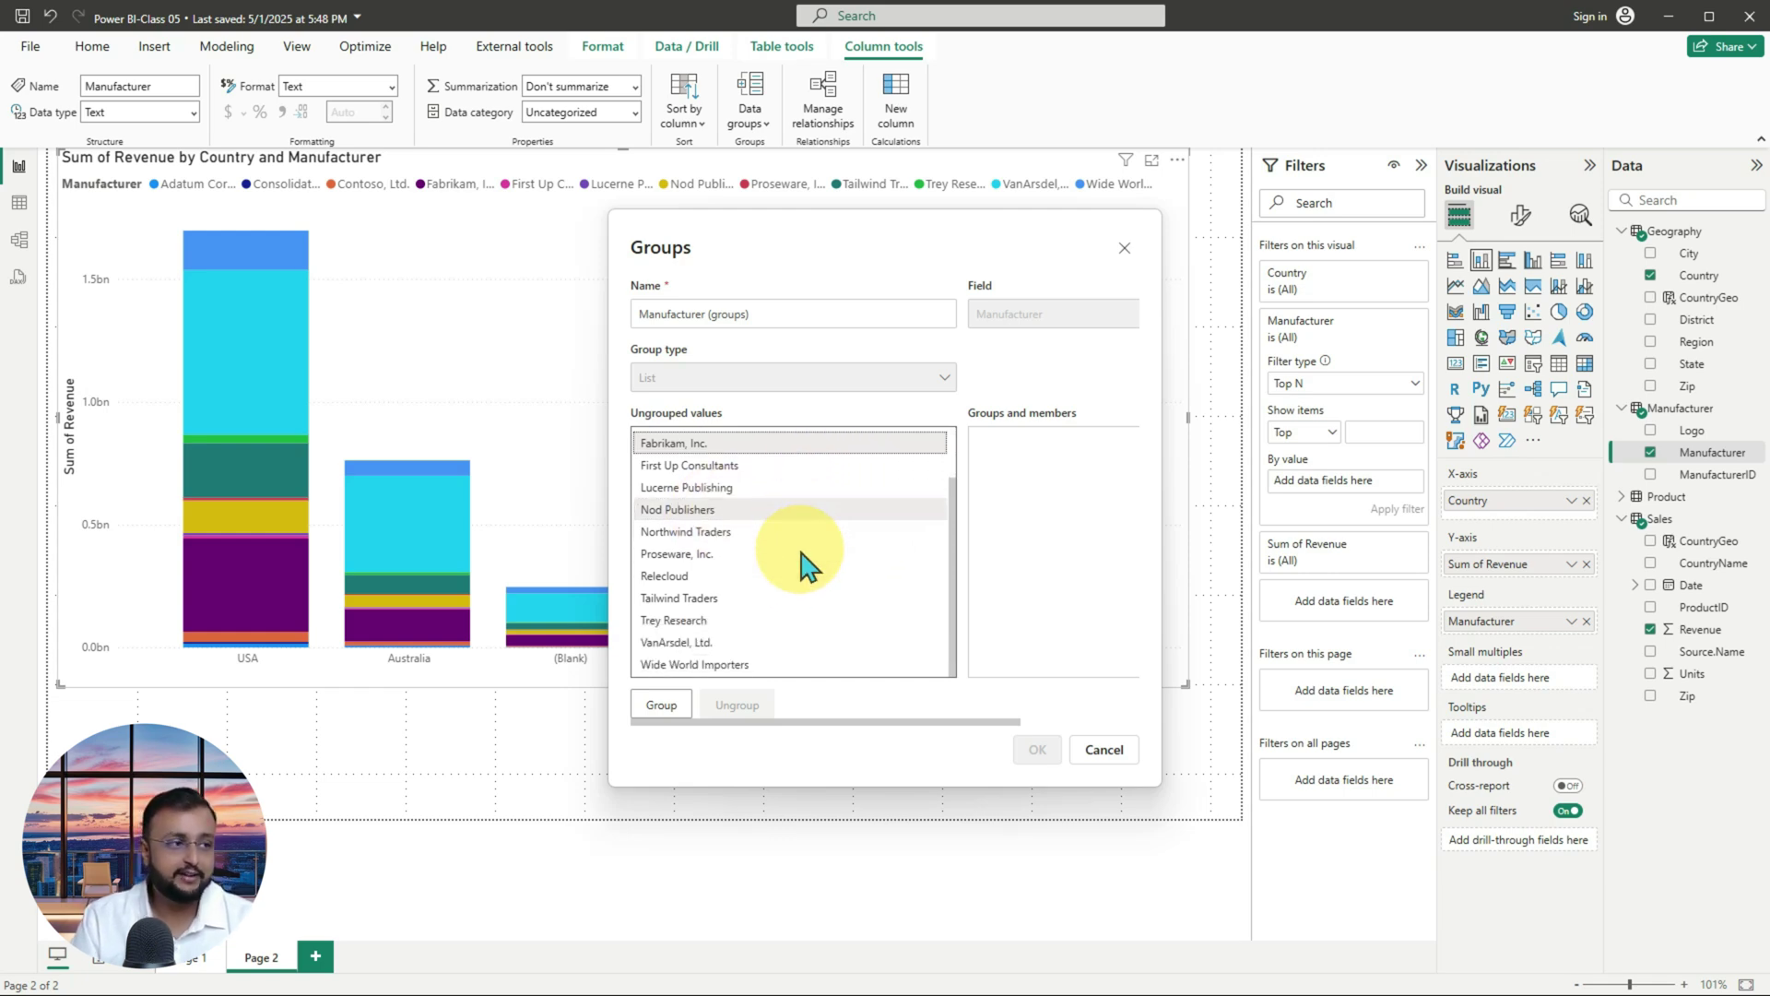
{"action": "left_click", "coordinate": [712, 599], "text": "ctrl"}
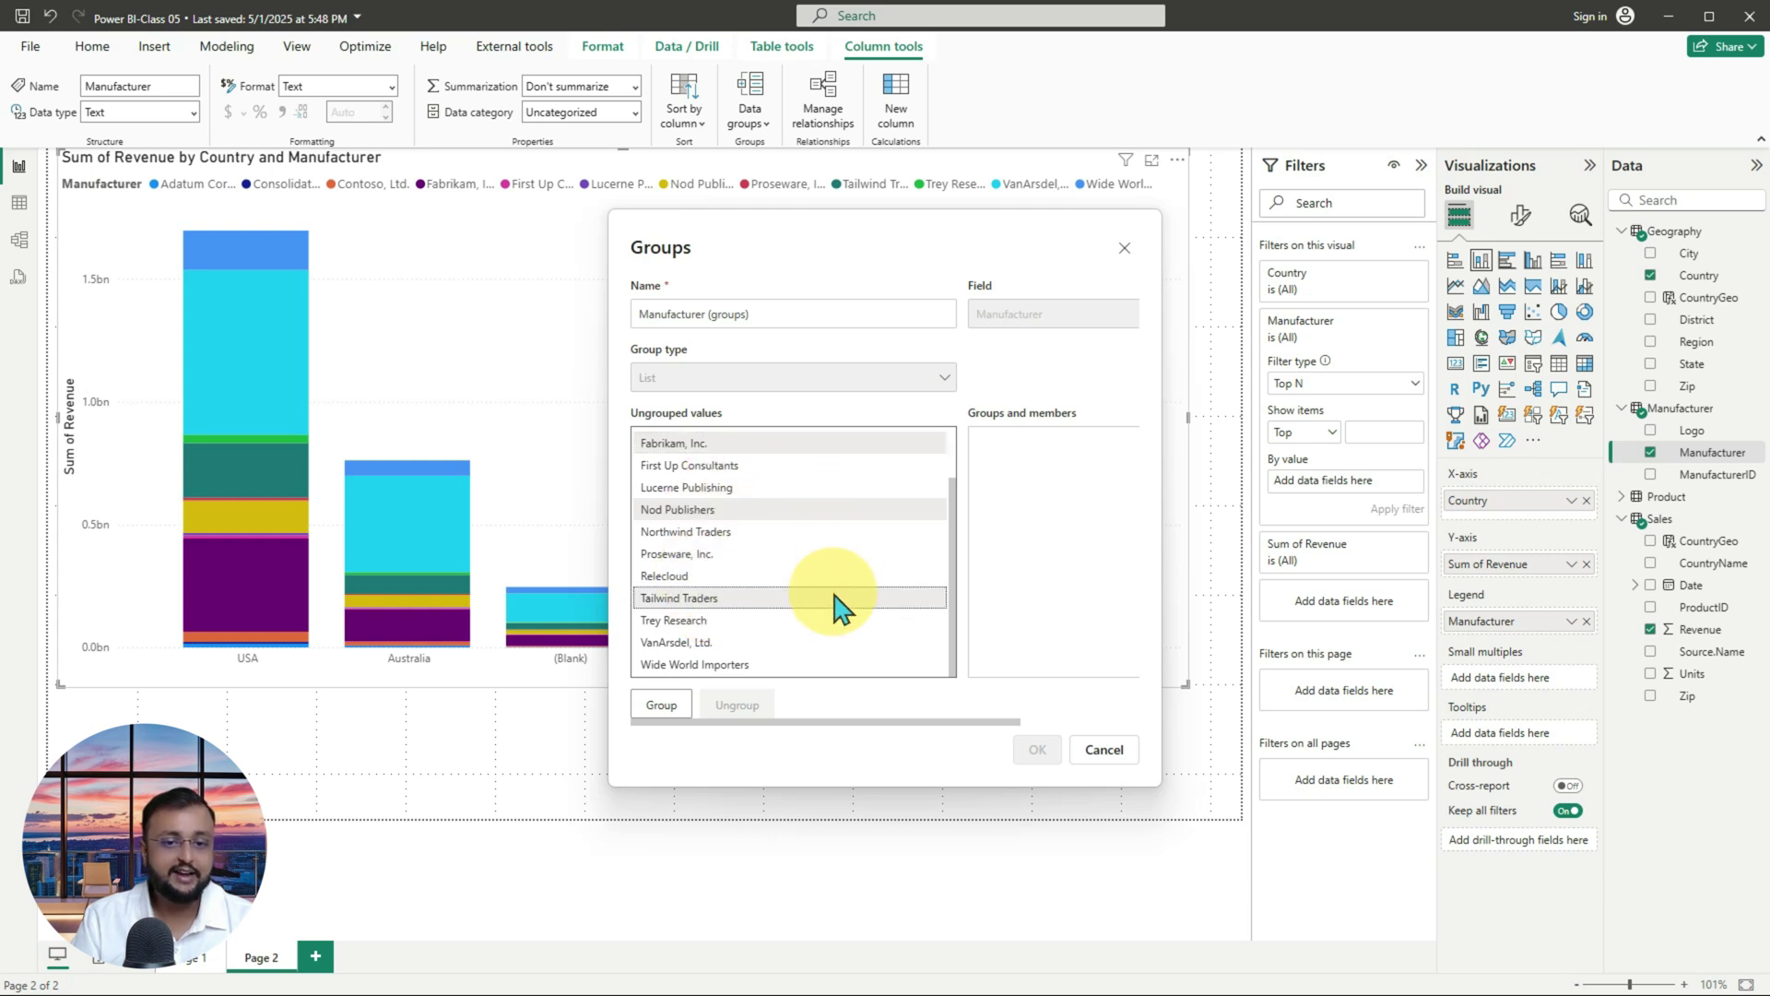
{"action": "left_click", "coordinate": [749, 664], "text": "ctrl"}
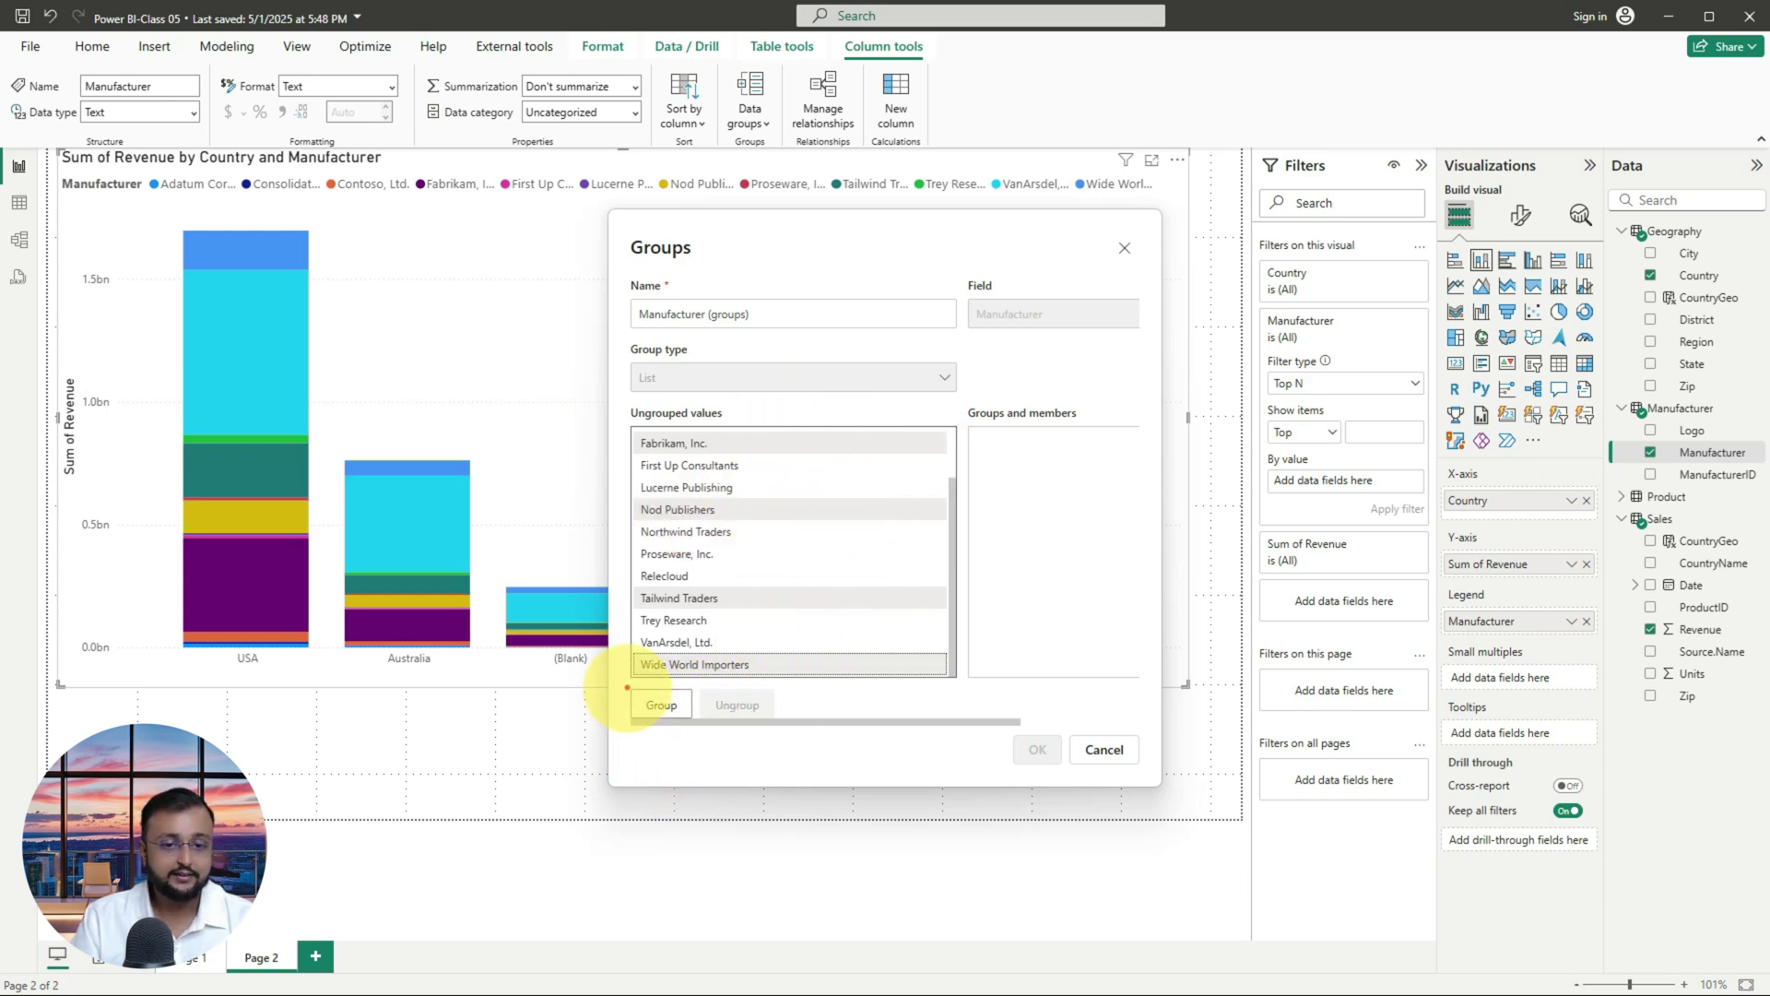
{"action": "mouse_move", "coordinate": [627, 684]}
{"action": "left_mouse_down"}
{"action": "mouse_move", "coordinate": [651, 728]}
{"action": "mouse_move", "coordinate": [696, 733]}
{"action": "left_mouse_up"}
{"action": "mouse_move", "coordinate": [549, 705]}
{"action": "left_mouse_down"}
{"action": "mouse_move", "coordinate": [607, 713]}
{"action": "mouse_move", "coordinate": [585, 704]}
{"action": "mouse_move", "coordinate": [616, 733]}
{"action": "left_mouse_up"}
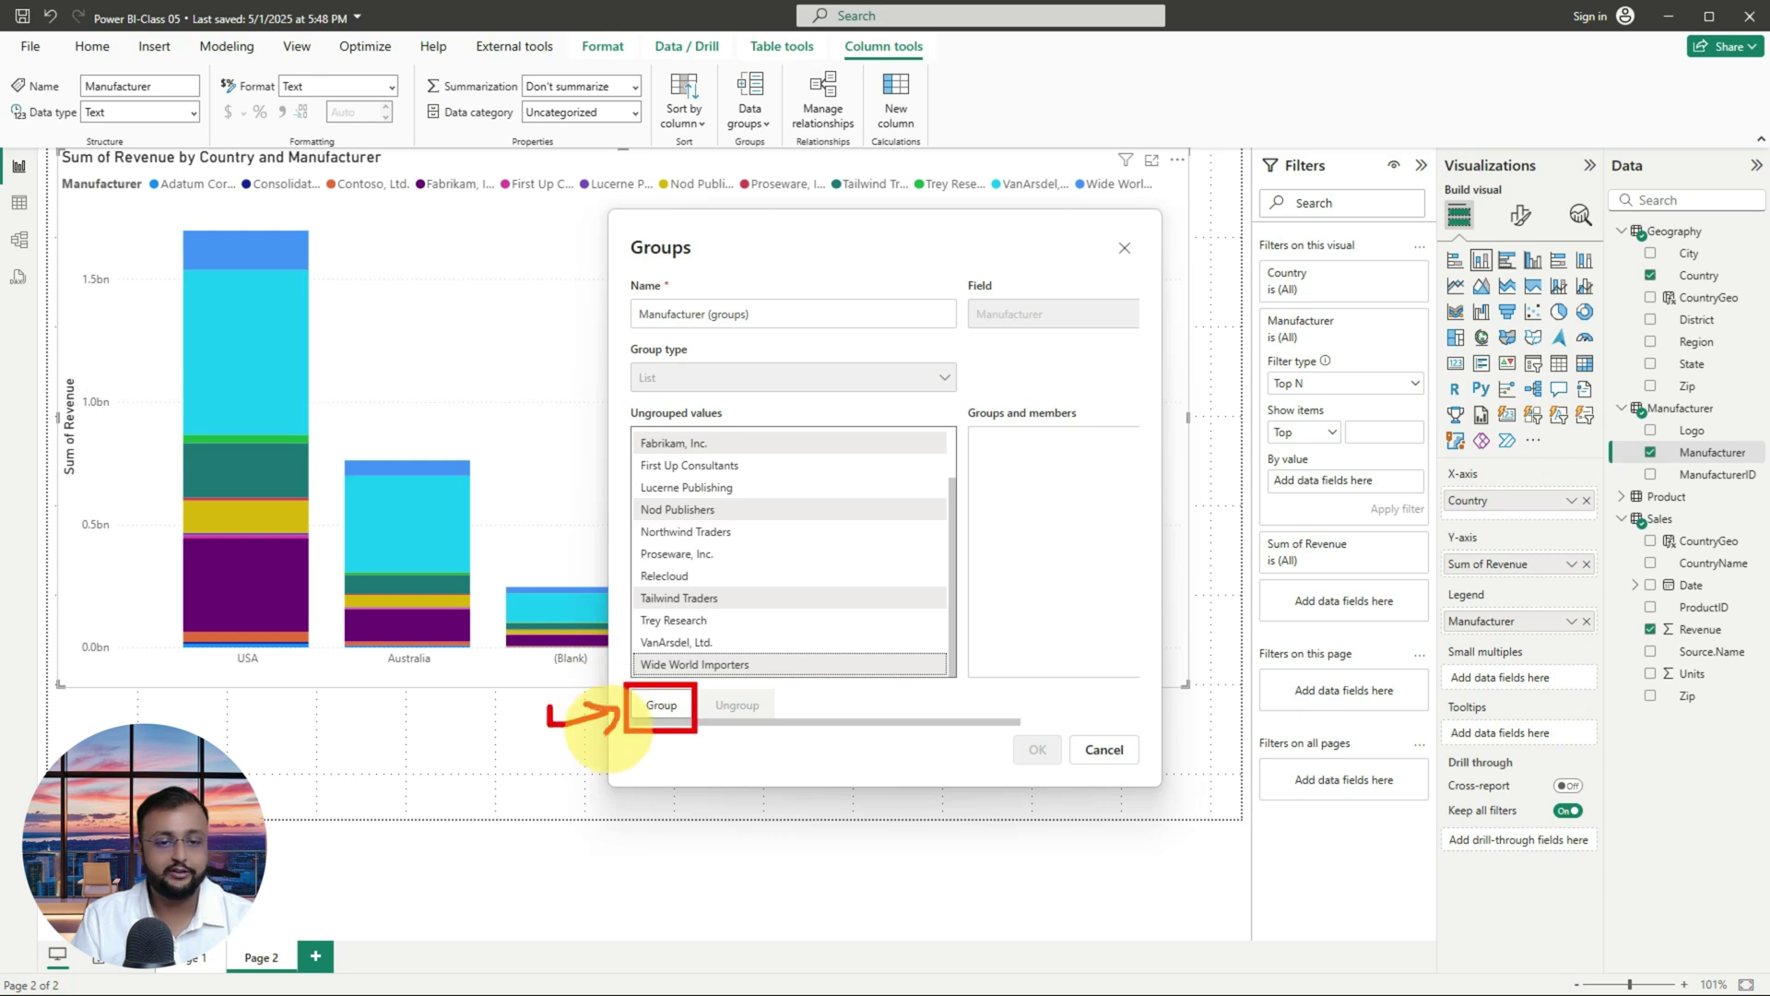
{"action": "key", "text": "Escape"}
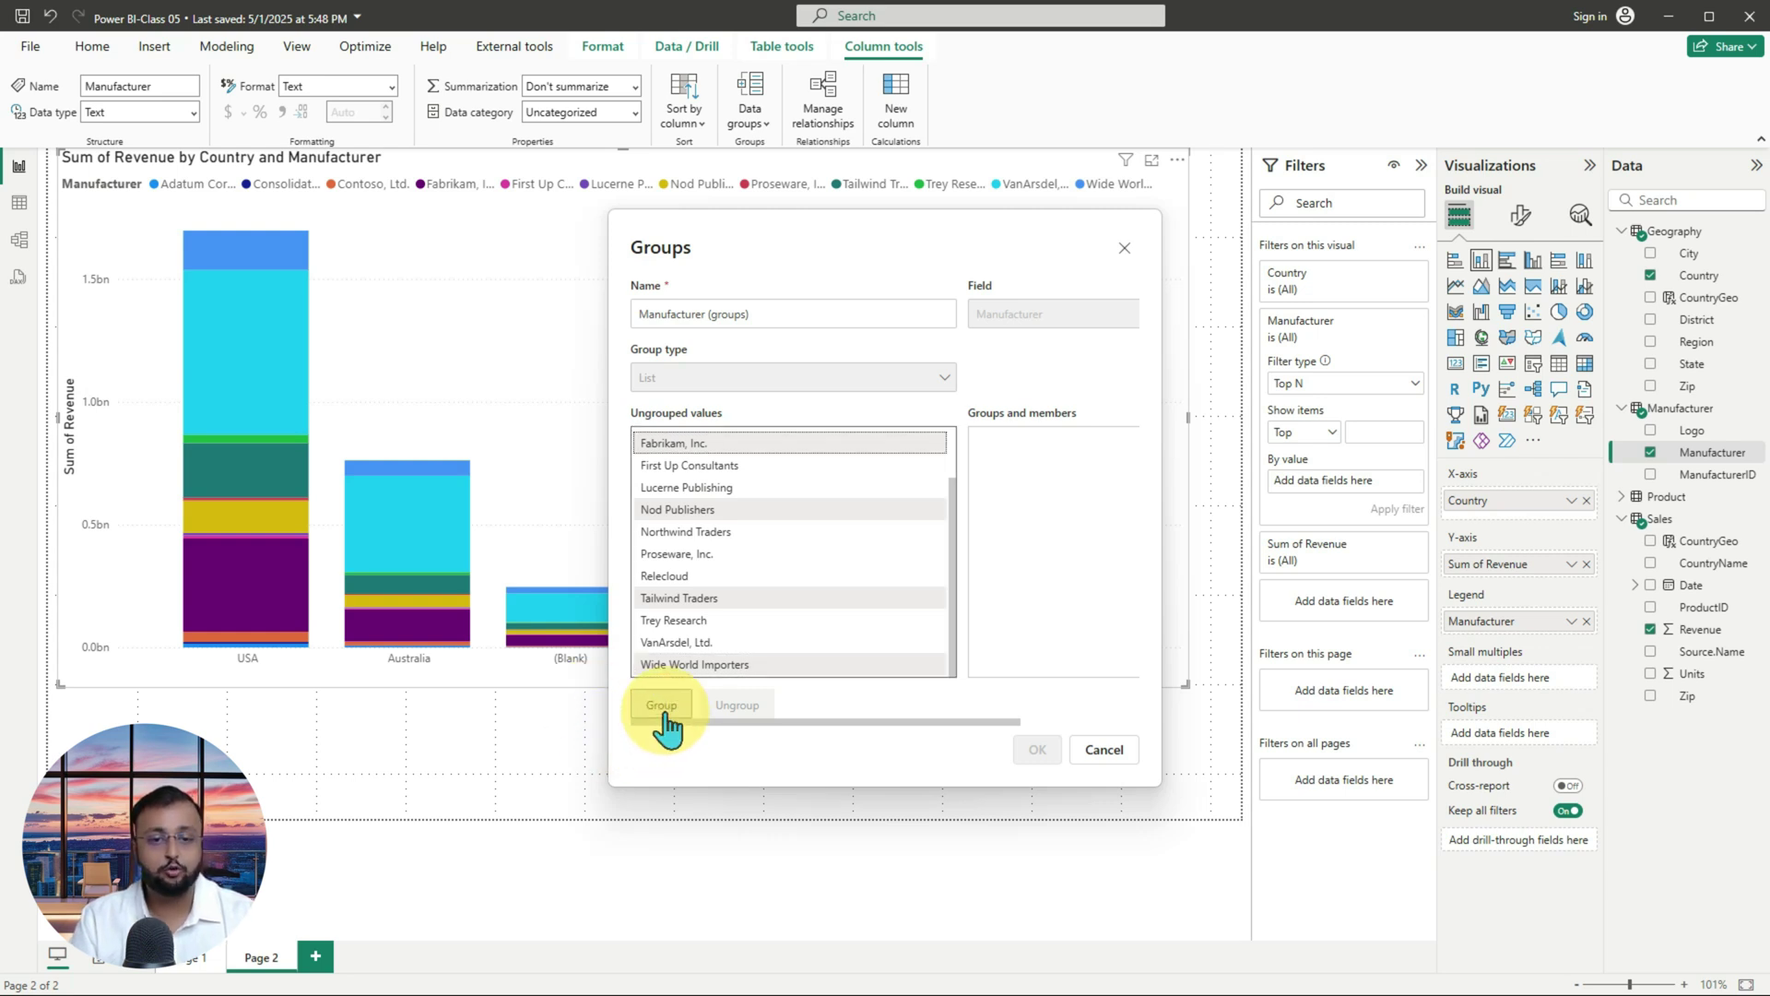
{"action": "left_click", "coordinate": [661, 706]}
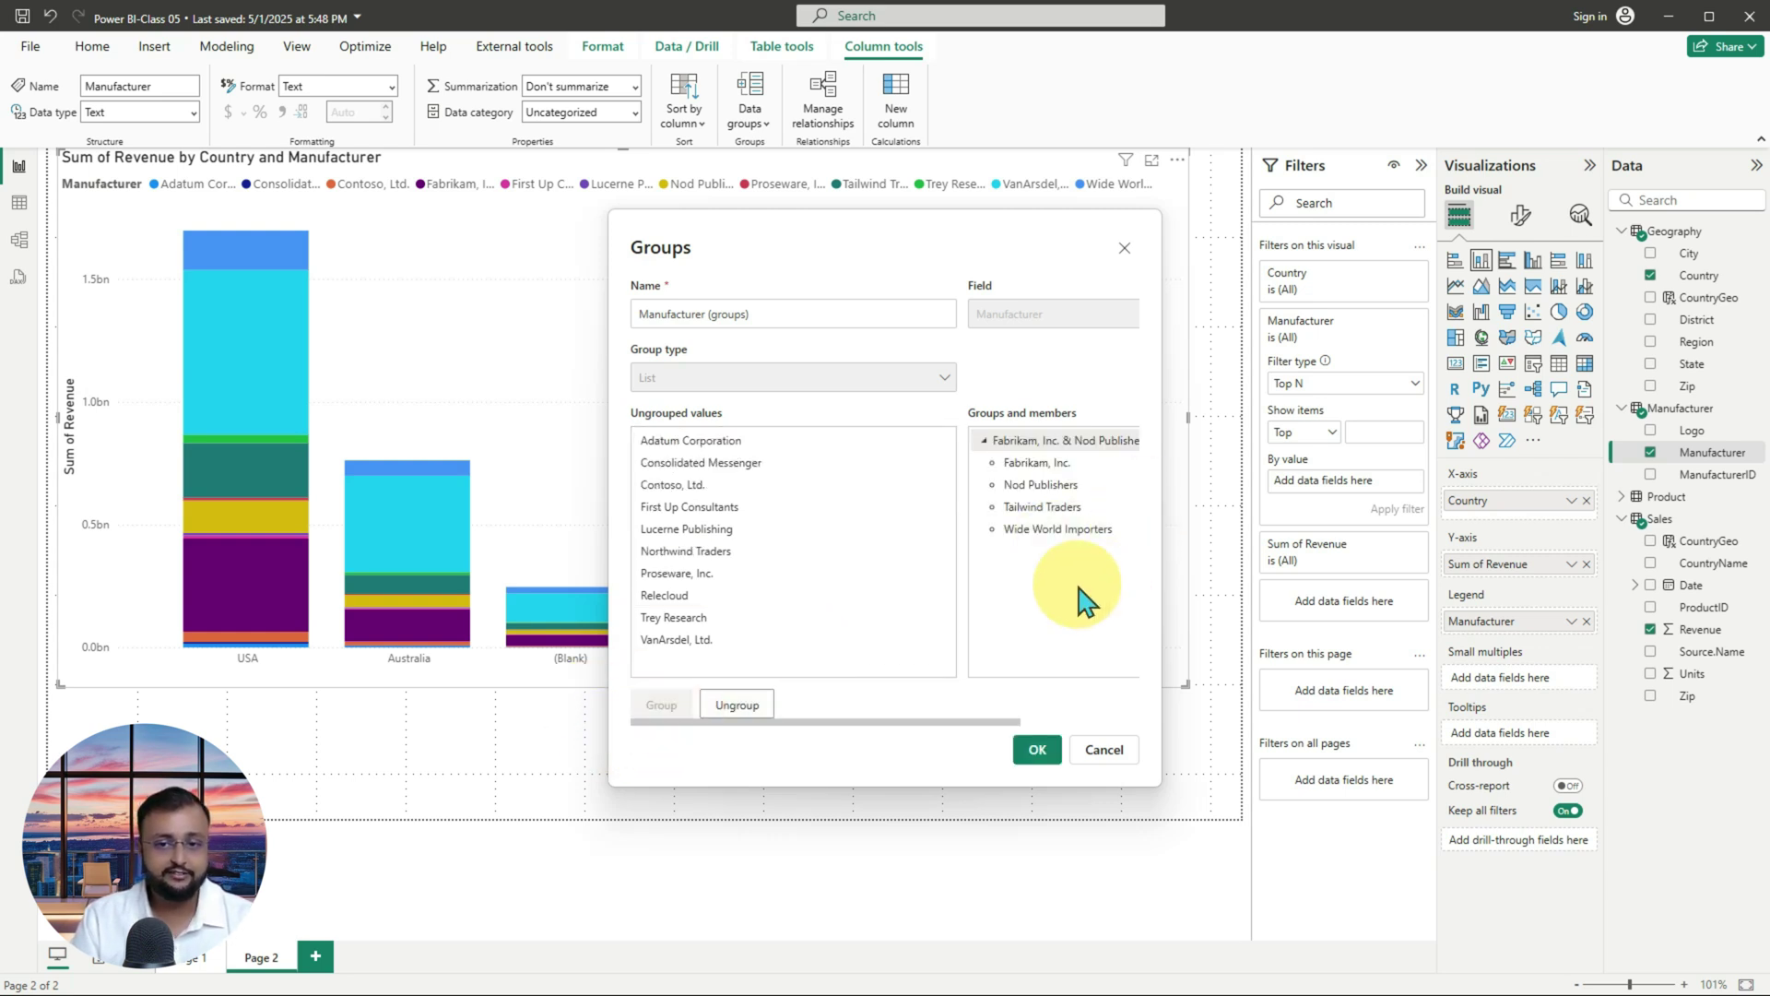
- Rename the new group of four manufacturers as Top Competitors
{"action": "left_click_drag", "start_coordinate": [924, 716], "coordinate": [996, 721]}
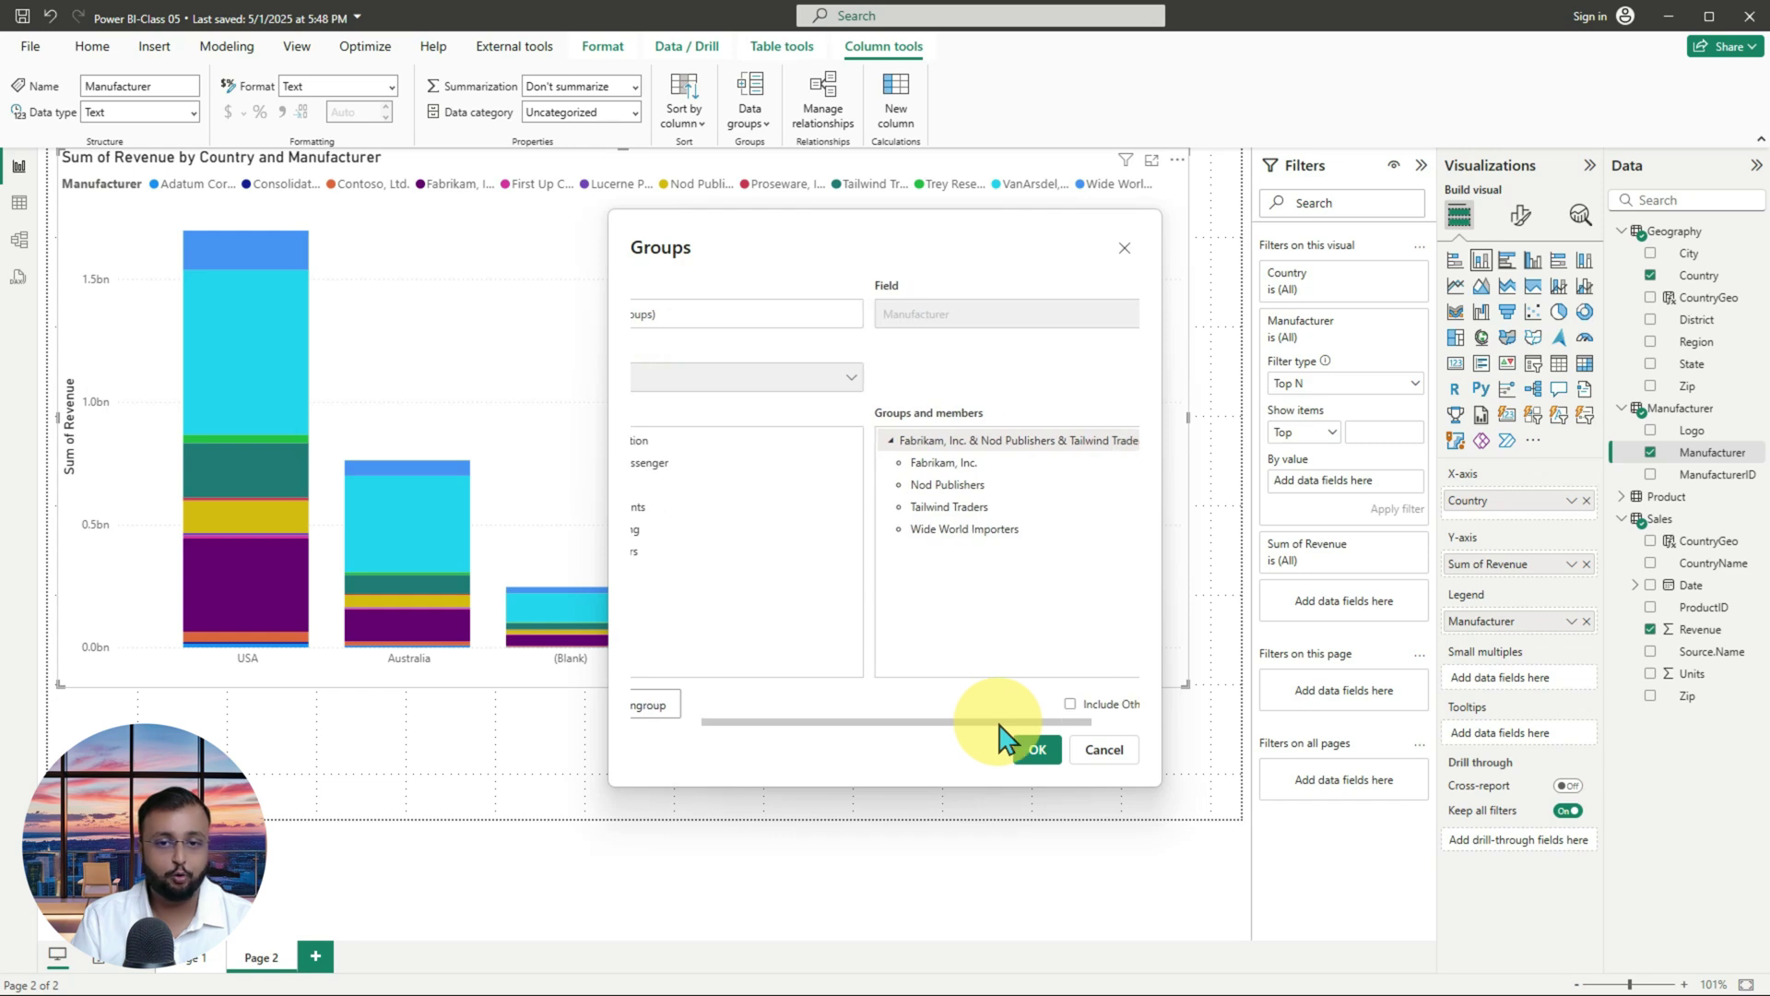
{"action": "left_click_drag", "start_coordinate": [868, 378], "coordinate": [1146, 591]}
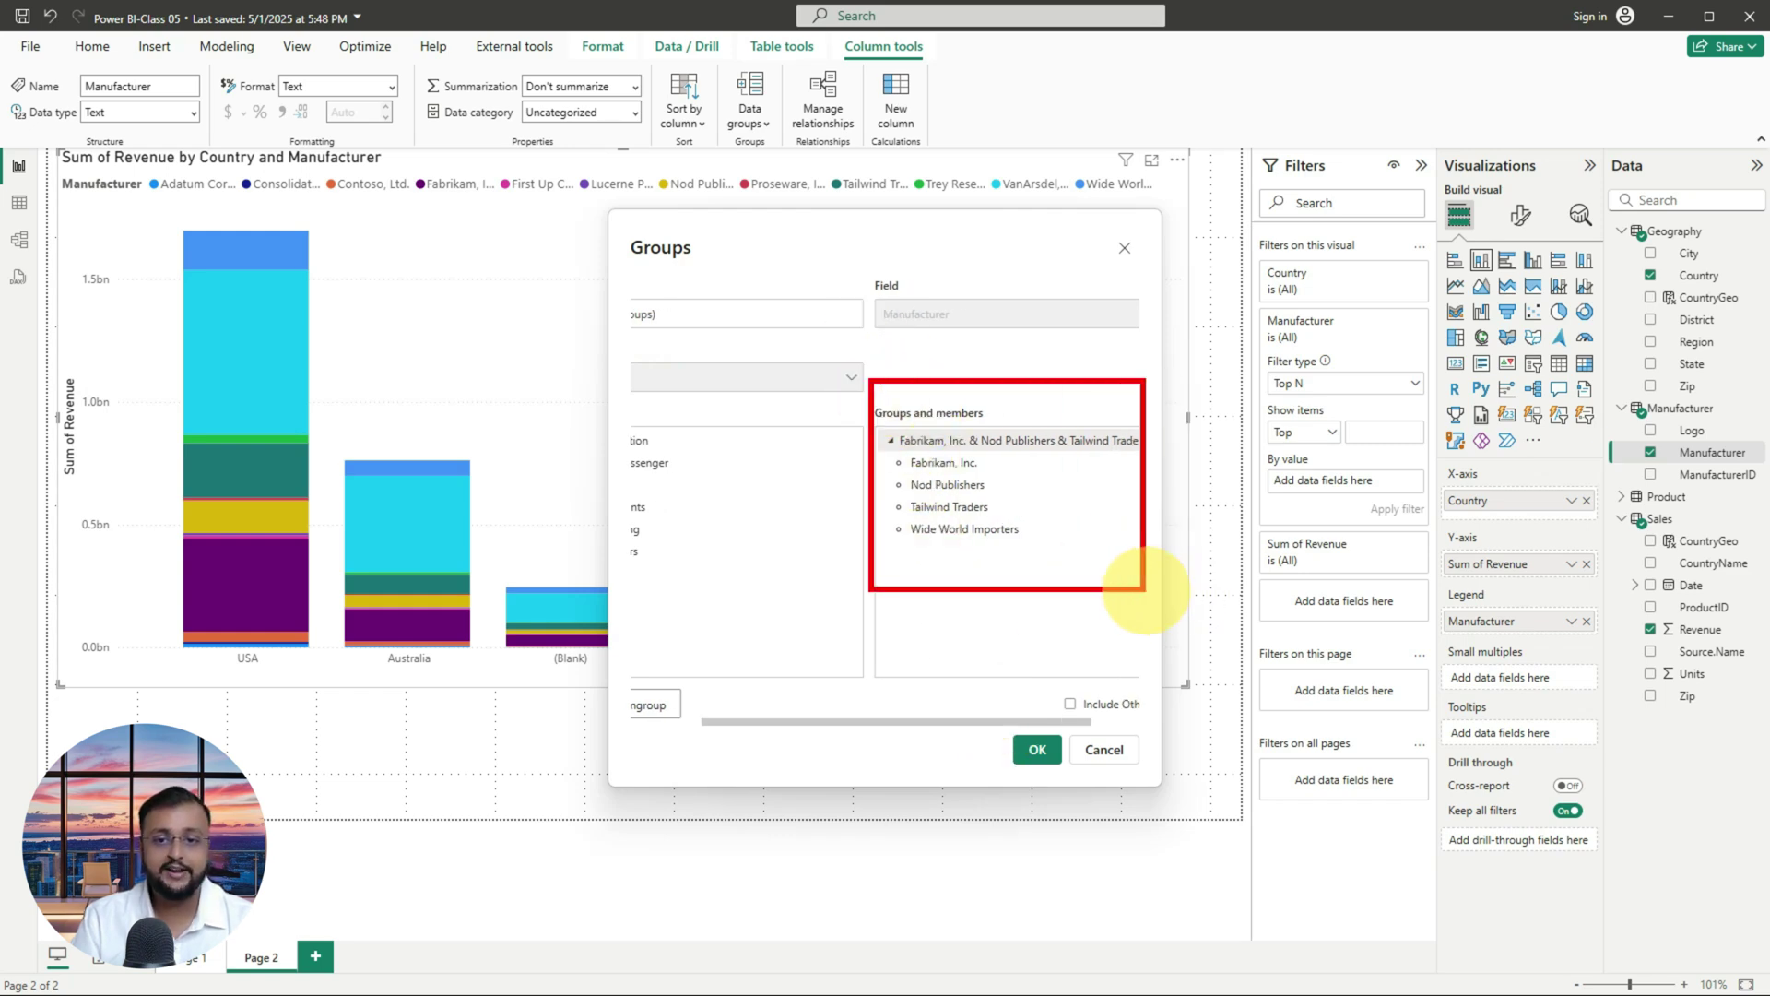
{"action": "left_click_drag", "start_coordinate": [909, 455], "coordinate": [1132, 463]}
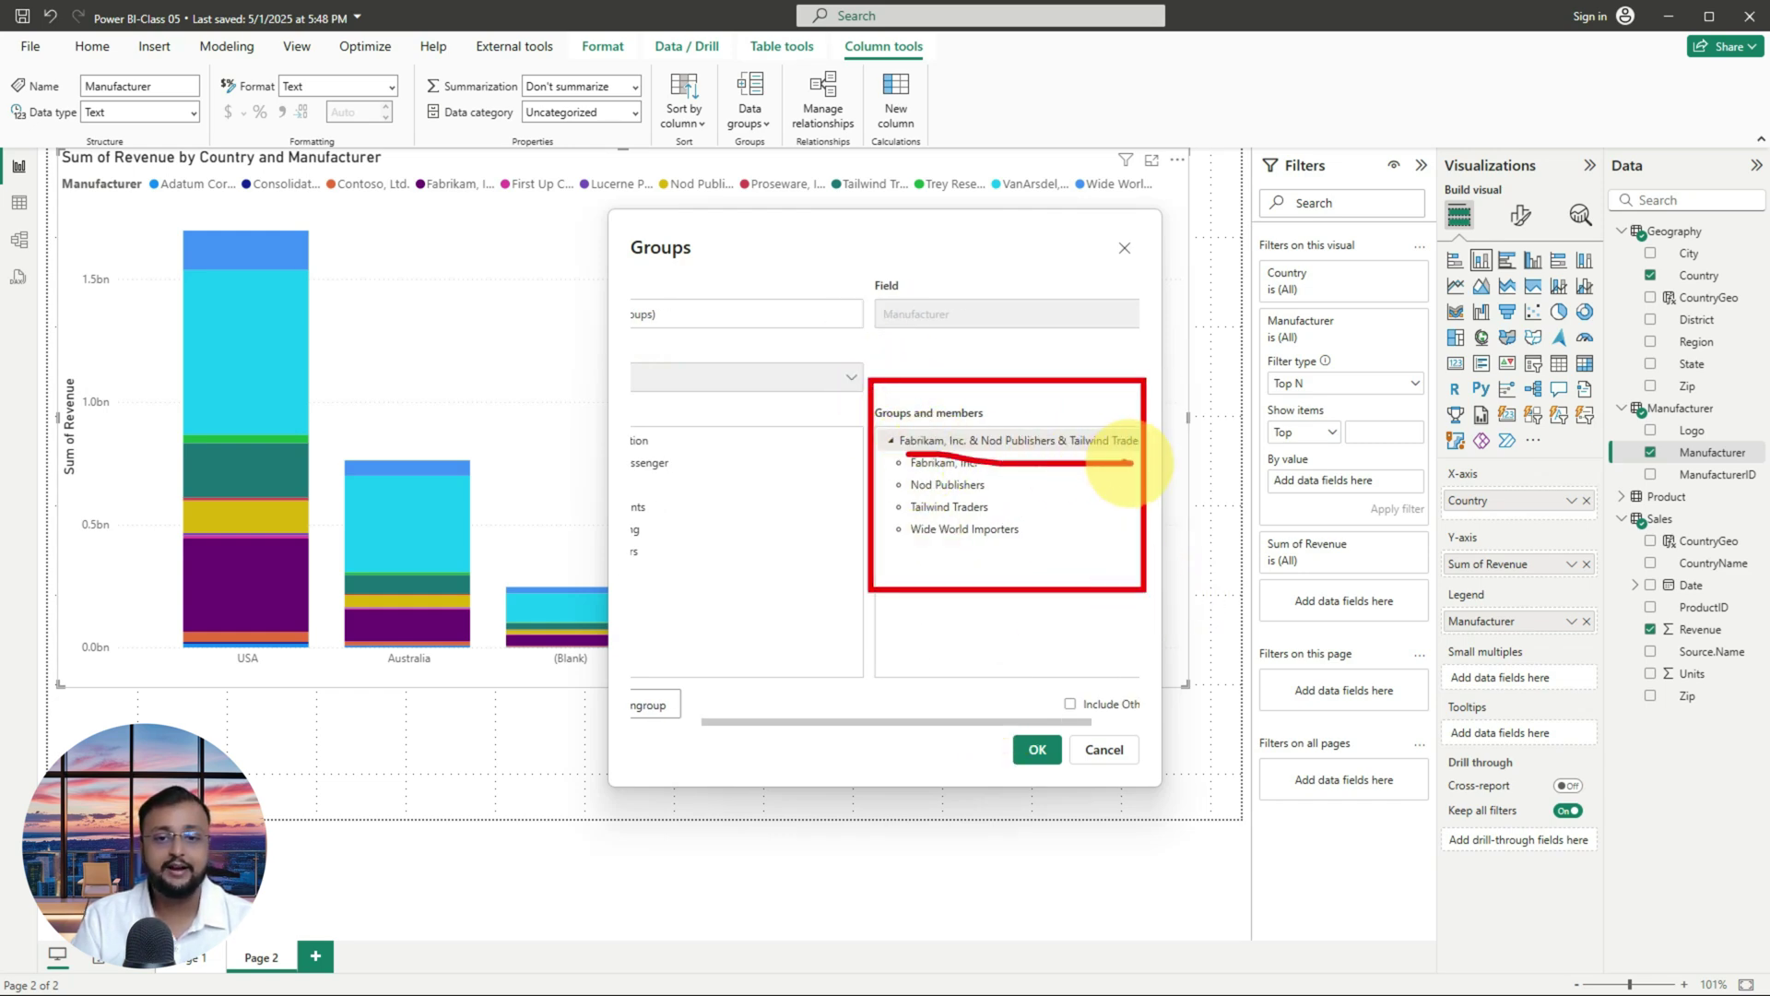
{"action": "key", "text": "Escape"}
{"action": "double_click", "coordinate": [985, 442]}
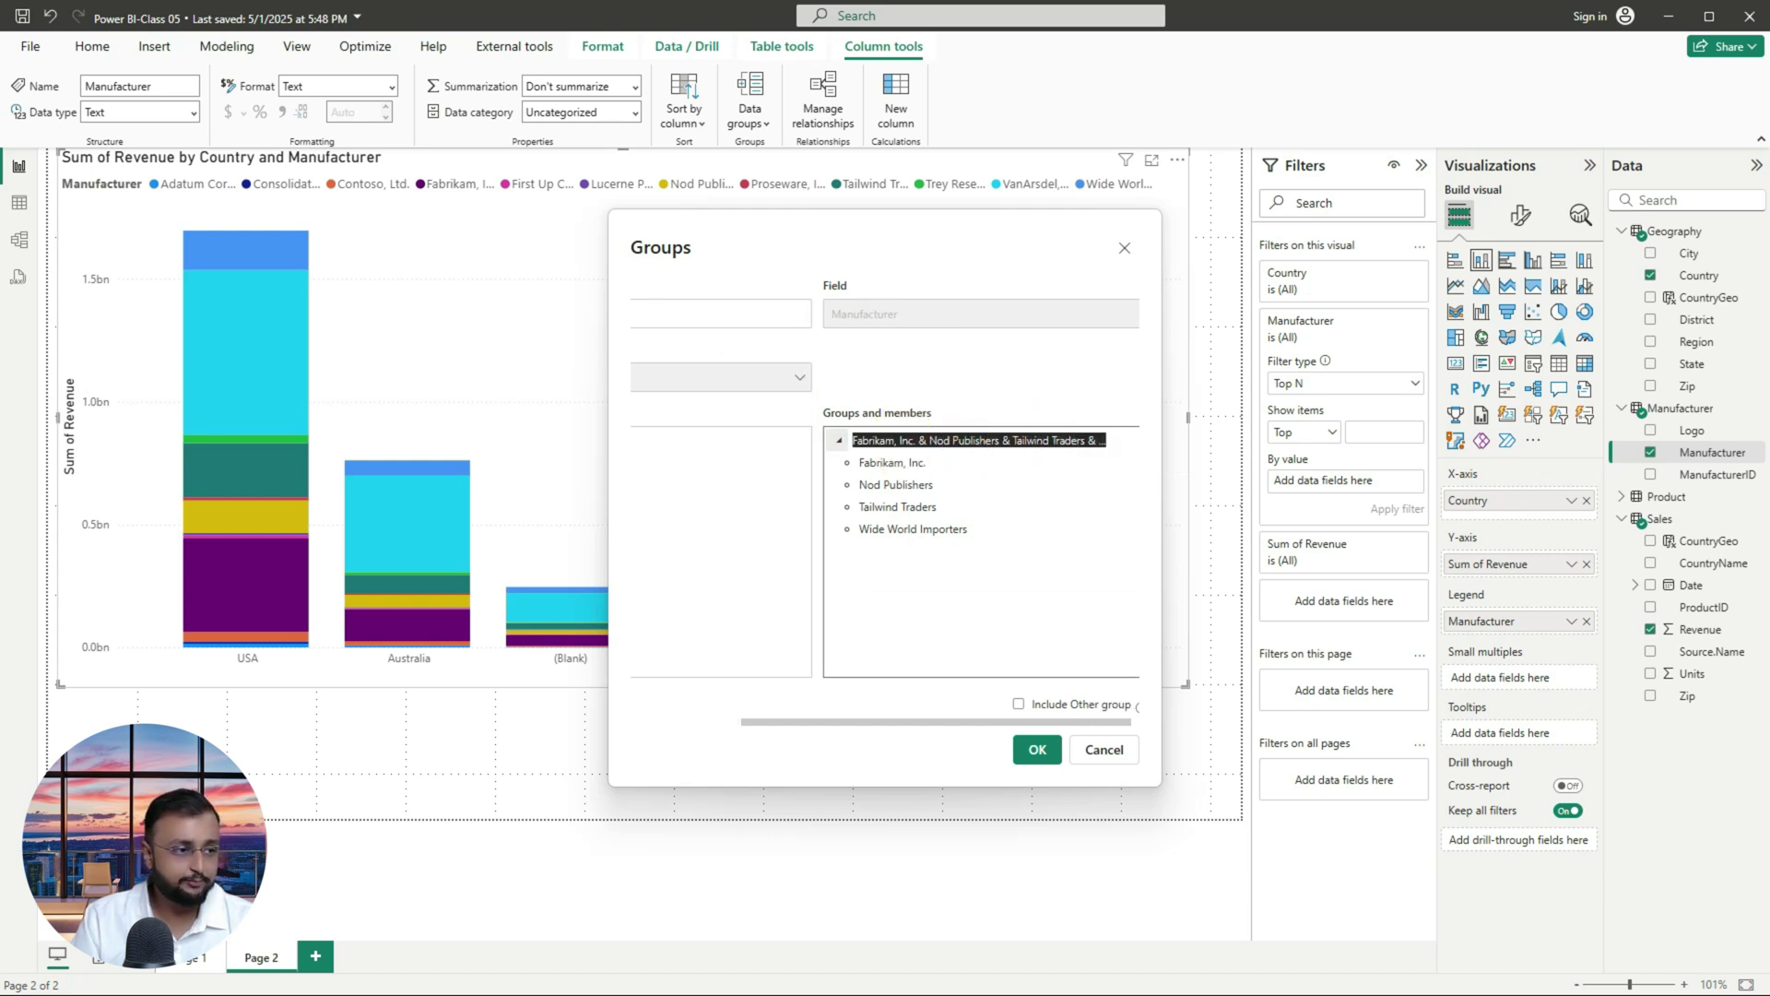
{"action": "key", "text": "Return"}
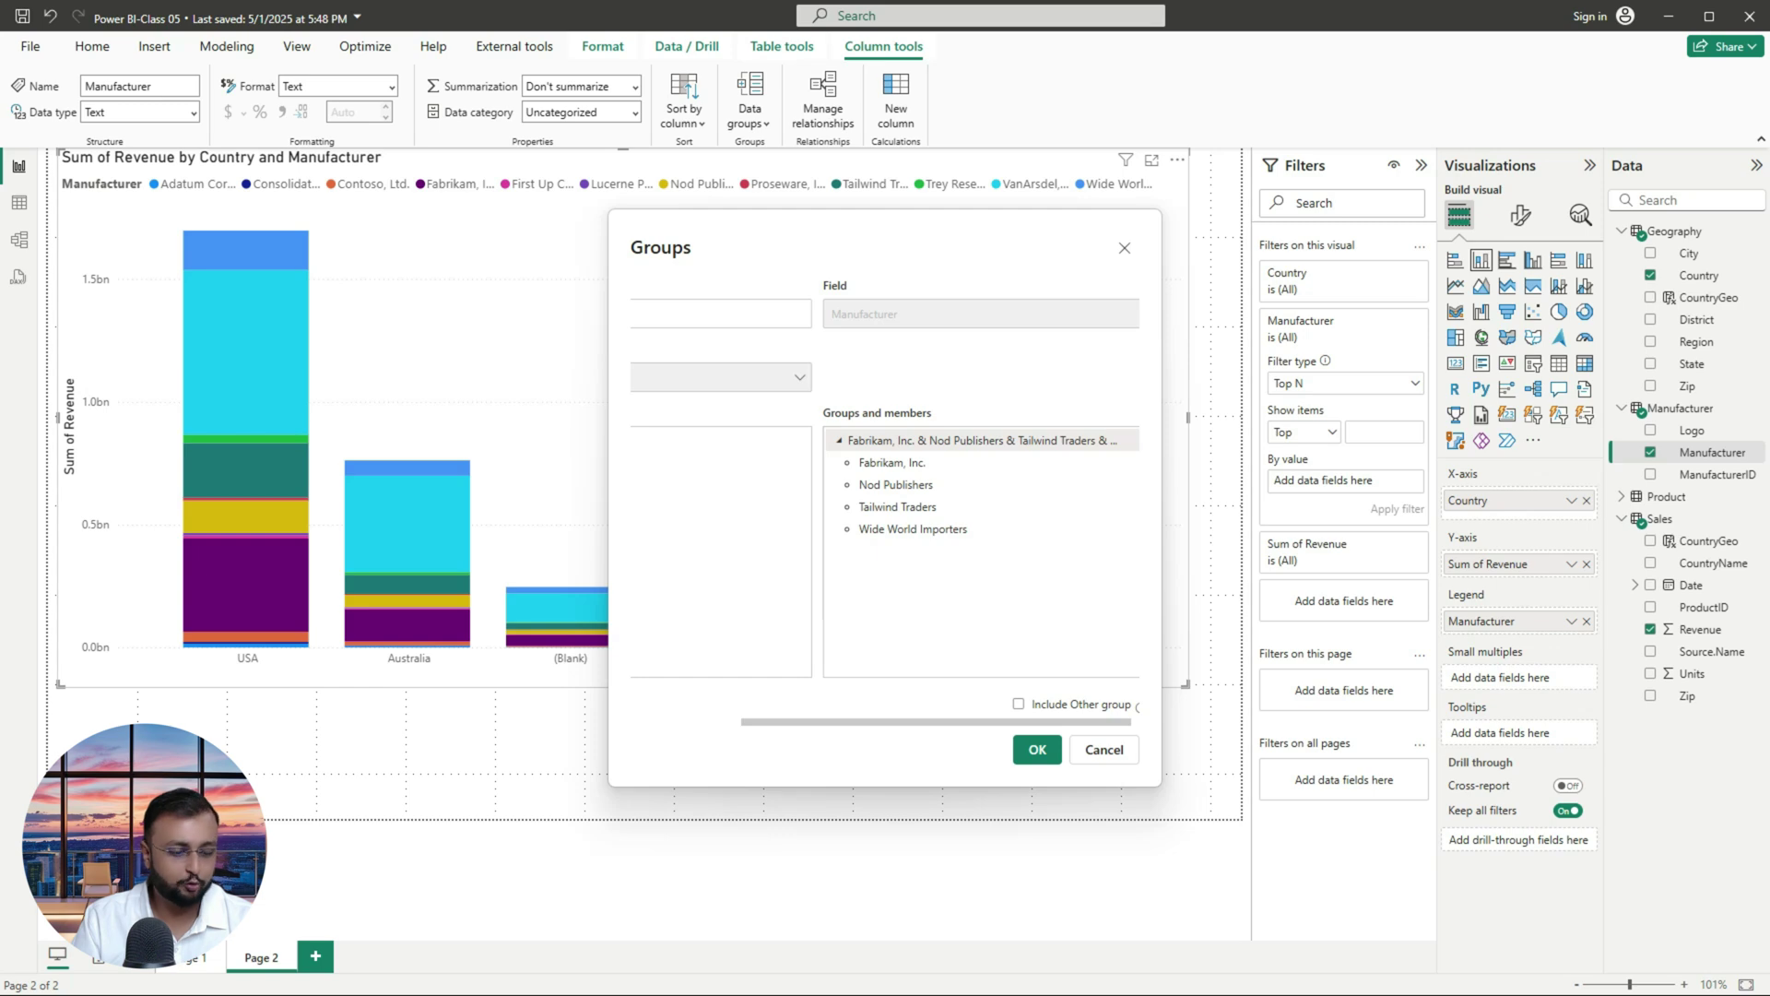
{"action": "double_click", "coordinate": [916, 440]}
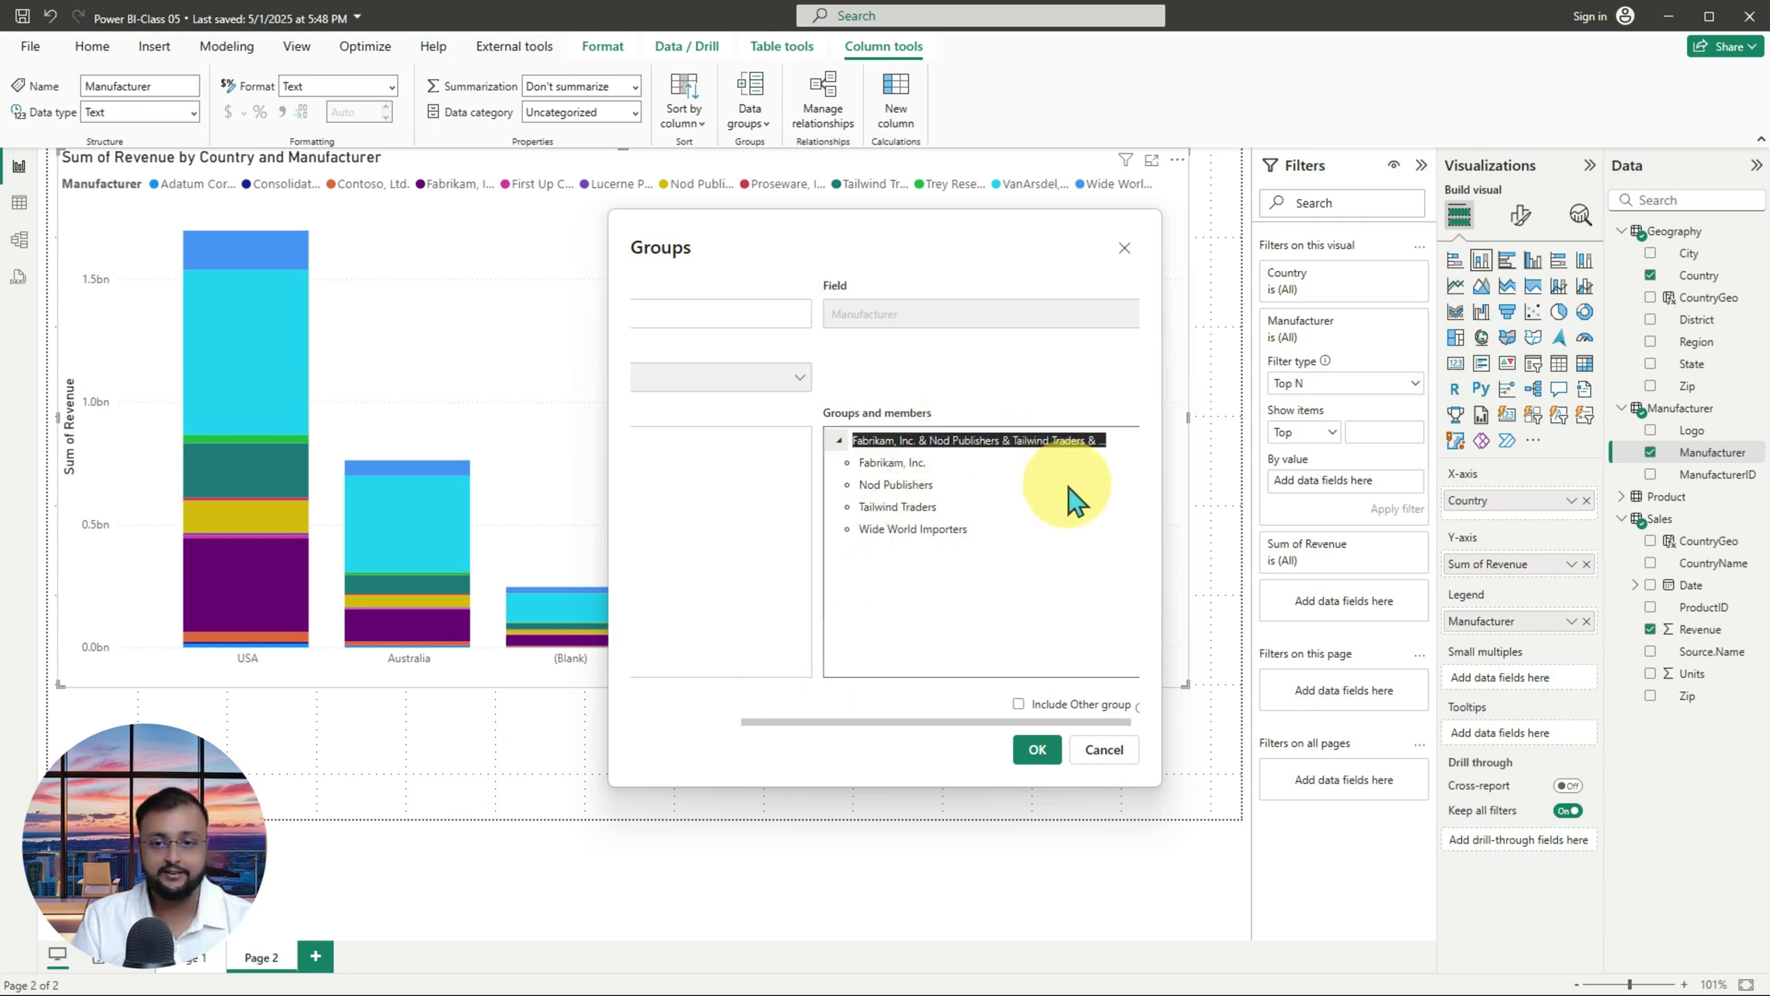
{"action": "type", "text": "Top Competitors"}
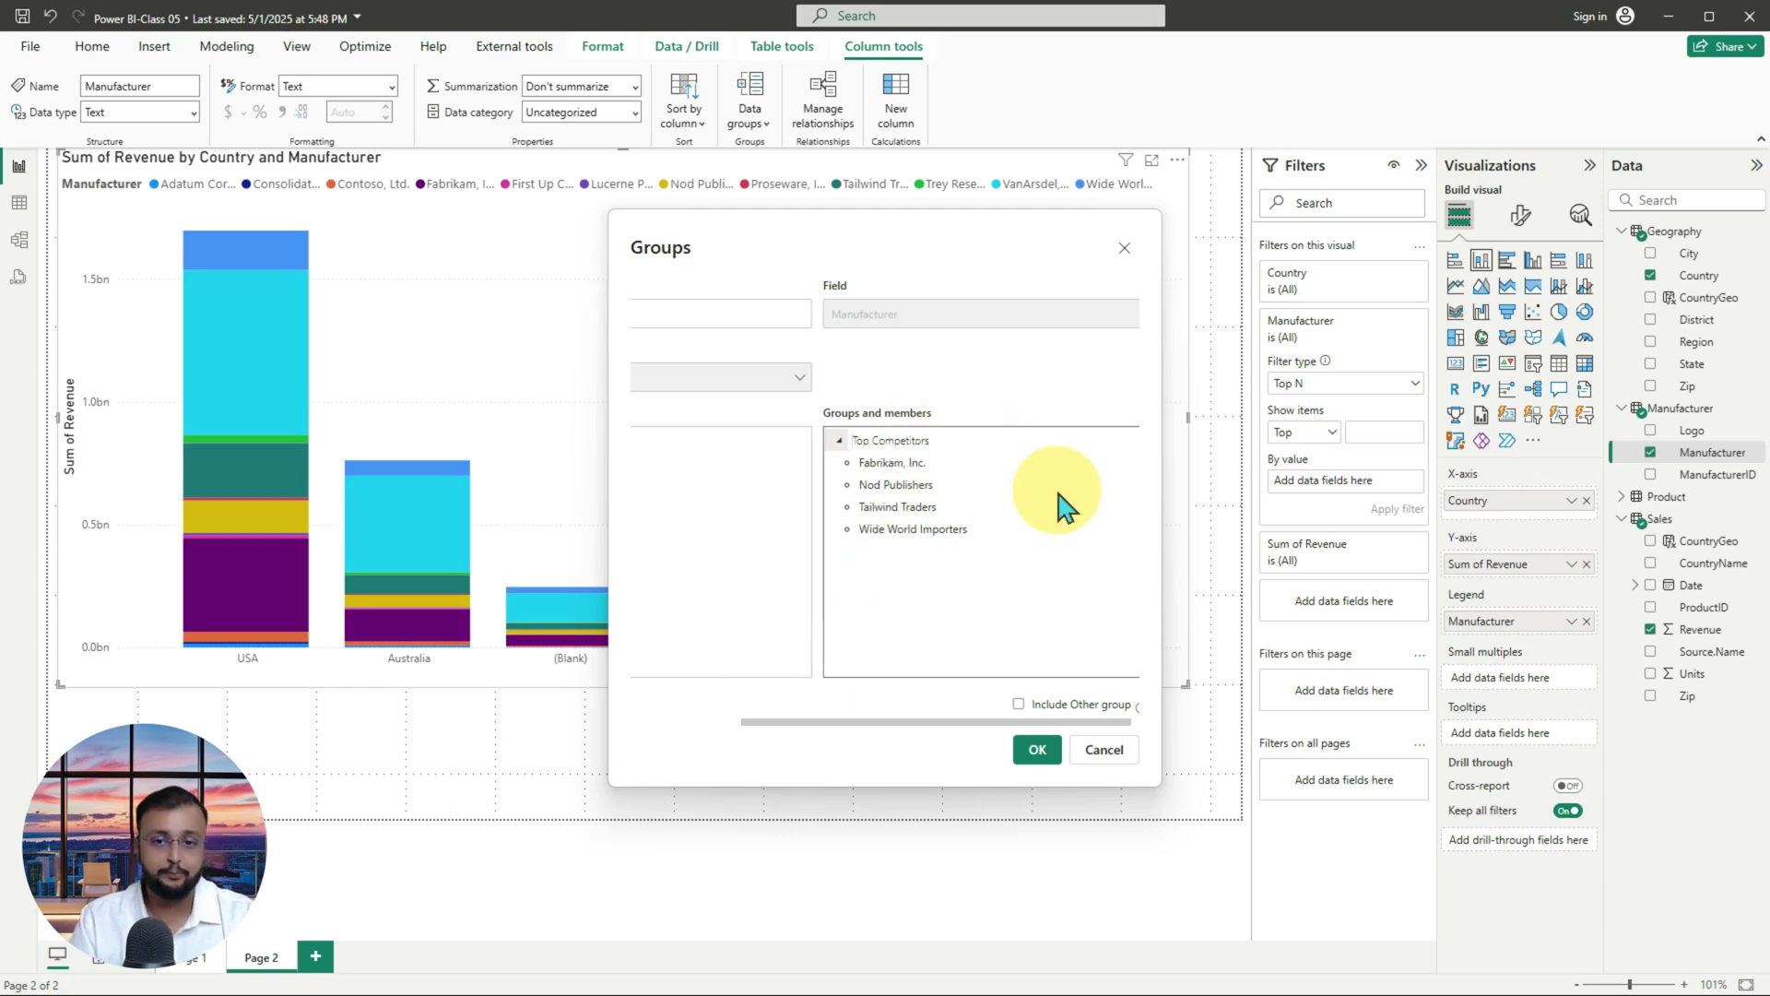
{"action": "left_click", "coordinate": [1018, 594]}
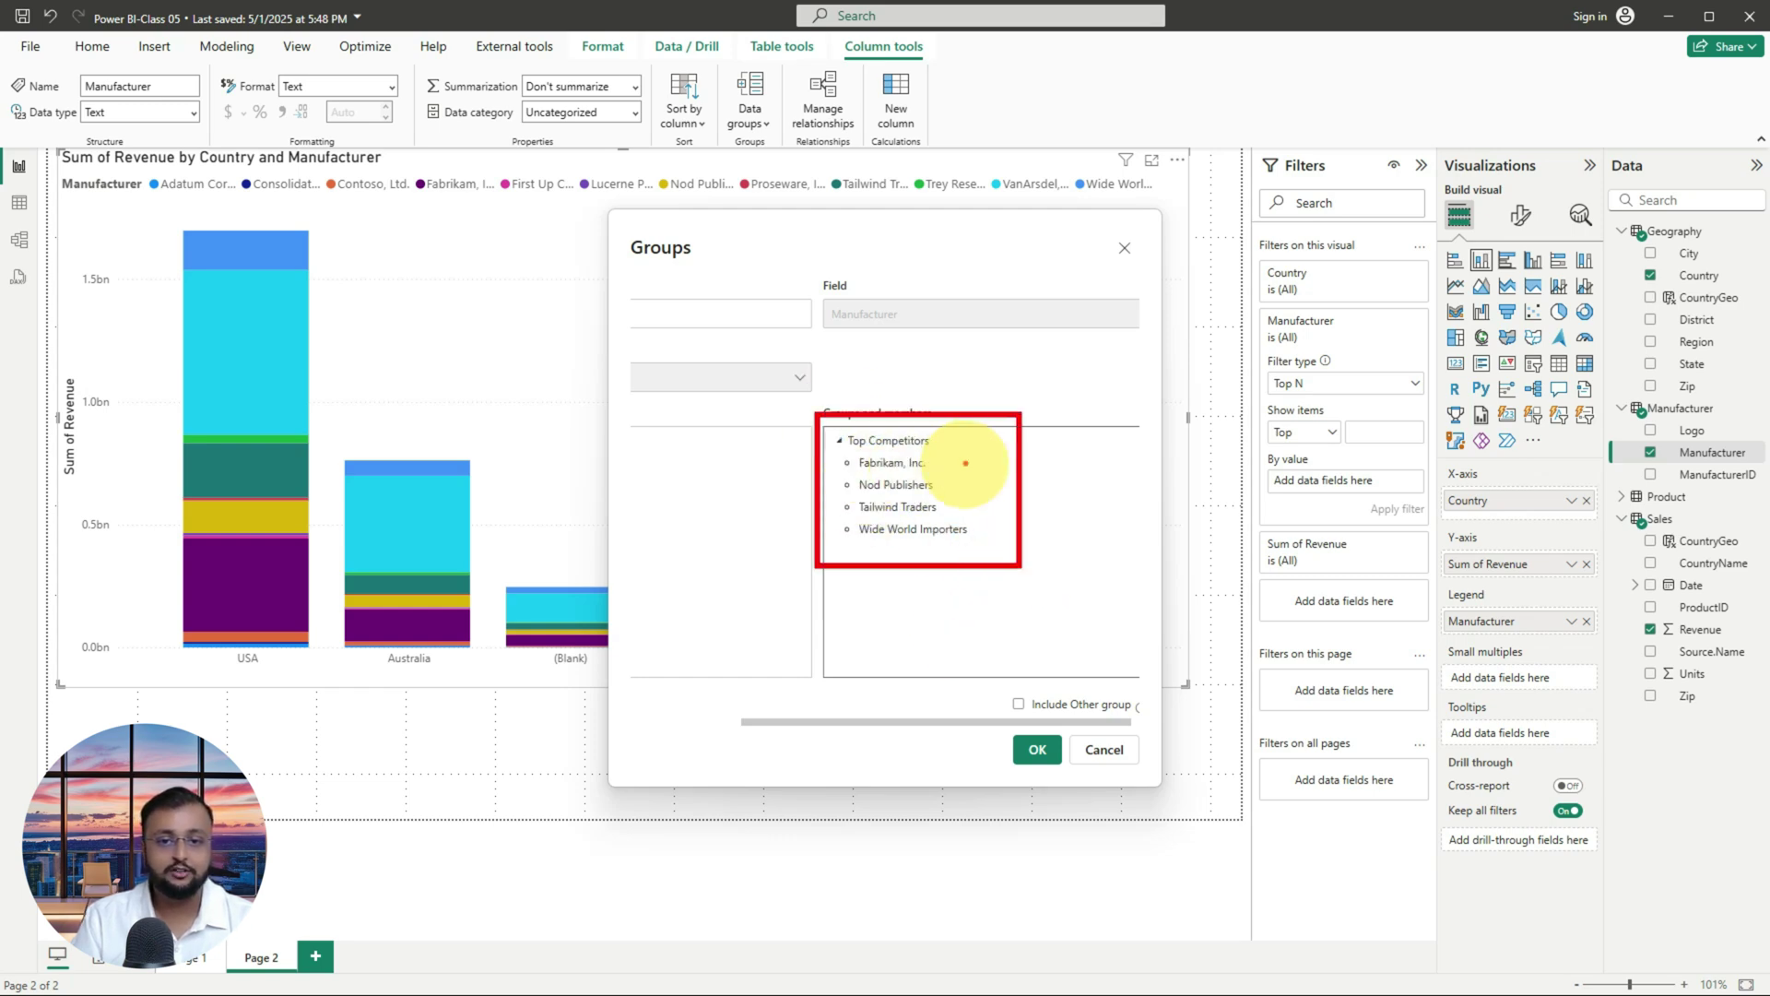
{"action": "mouse_move", "coordinate": [950, 453]}
{"action": "left_mouse_down"}
{"action": "mouse_move", "coordinate": [1017, 461]}
{"action": "mouse_move", "coordinate": [973, 505]}
{"action": "mouse_move", "coordinate": [1000, 546]}
{"action": "mouse_move", "coordinate": [1033, 509]}
{"action": "left_mouse_up"}
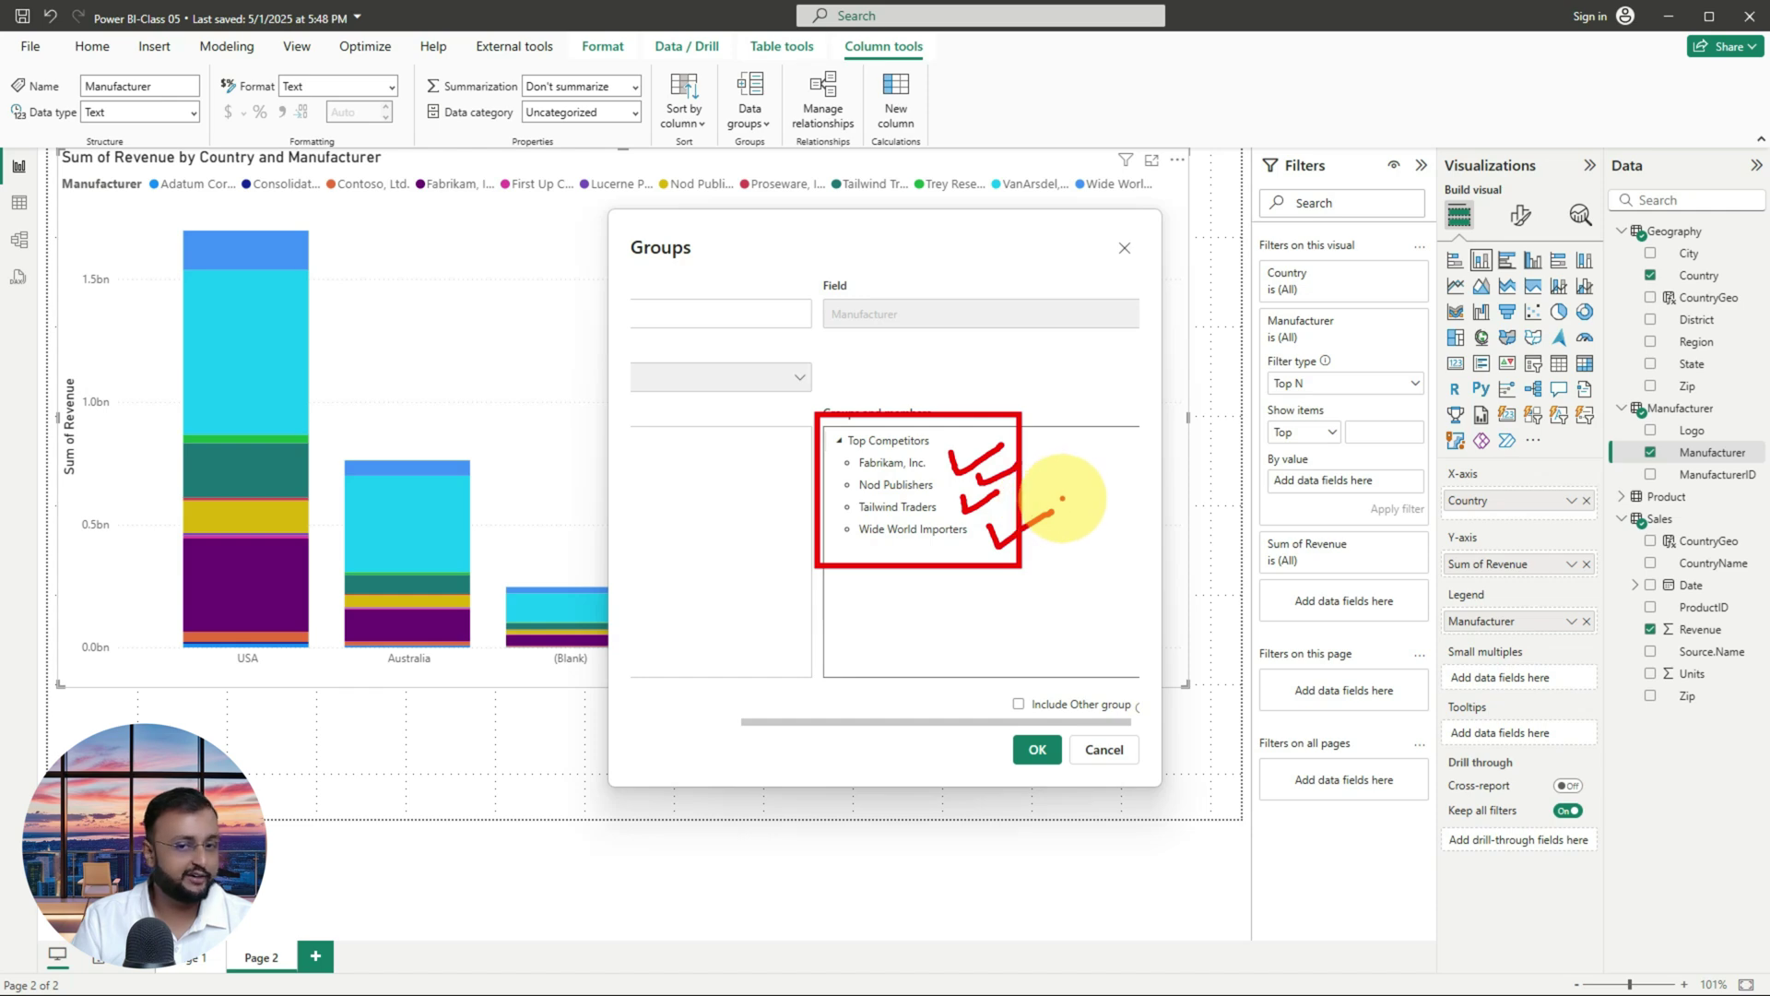
{"action": "key", "text": "Escape"}
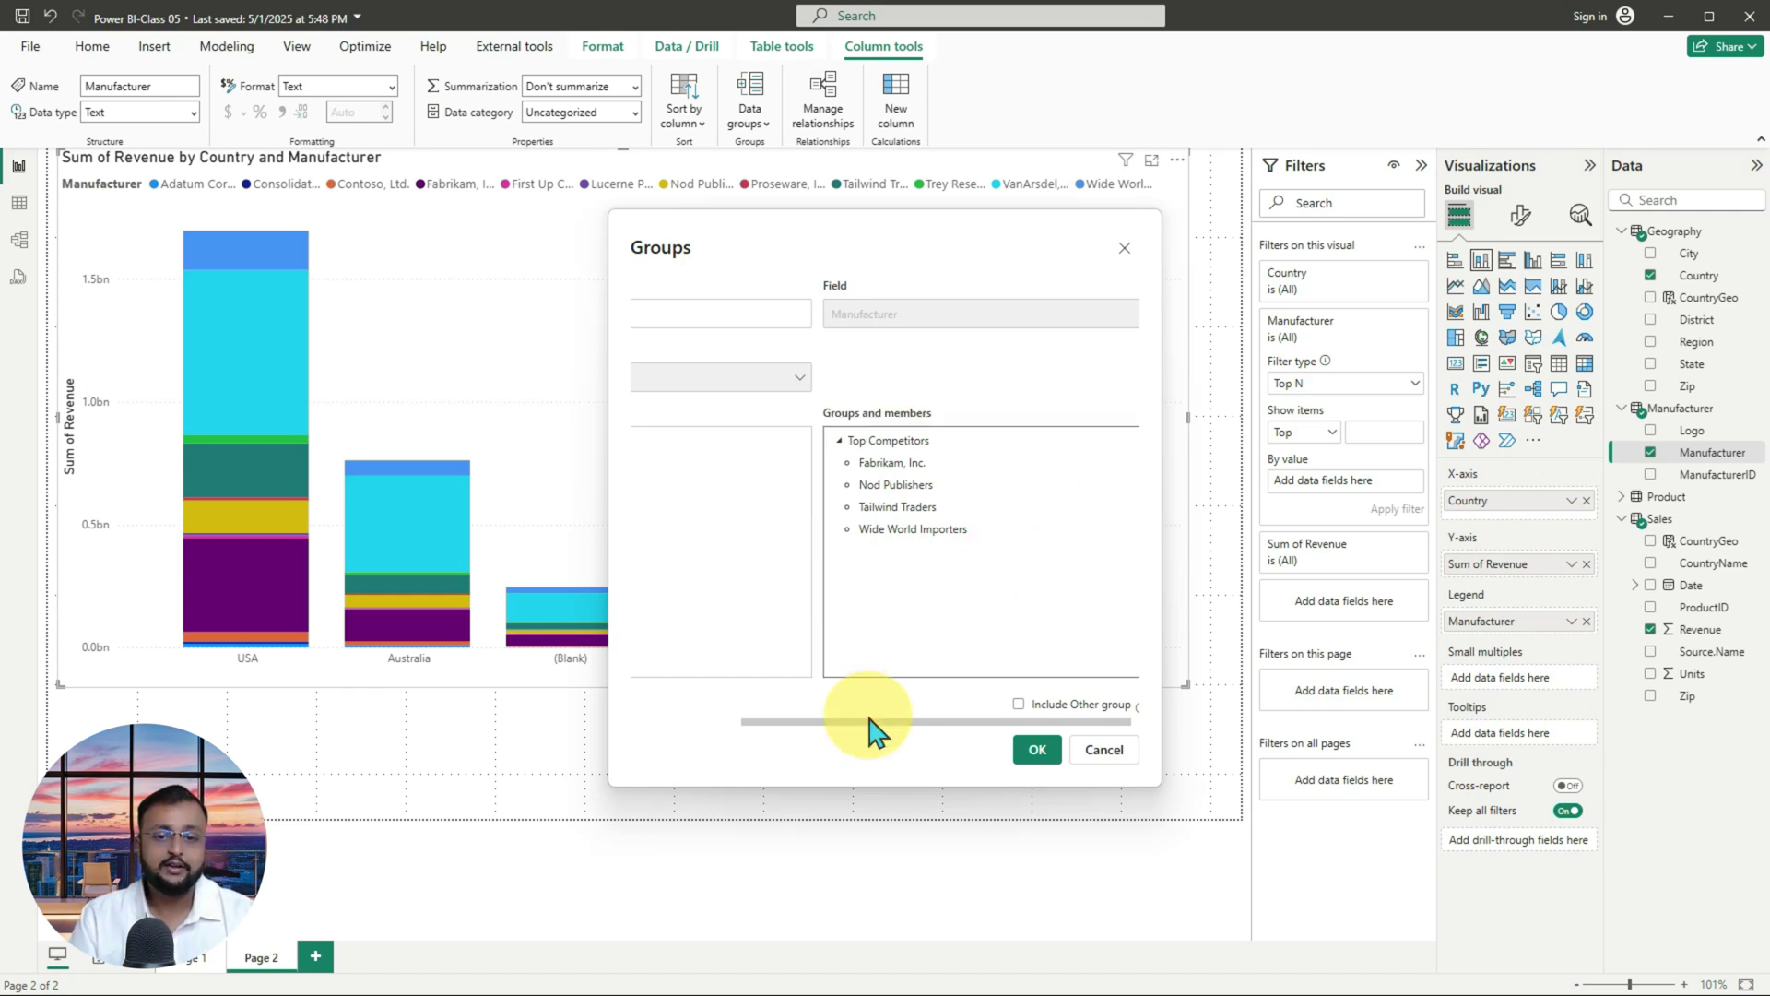
{"action": "left_click_drag", "start_coordinate": [876, 733], "coordinate": [731, 715]}
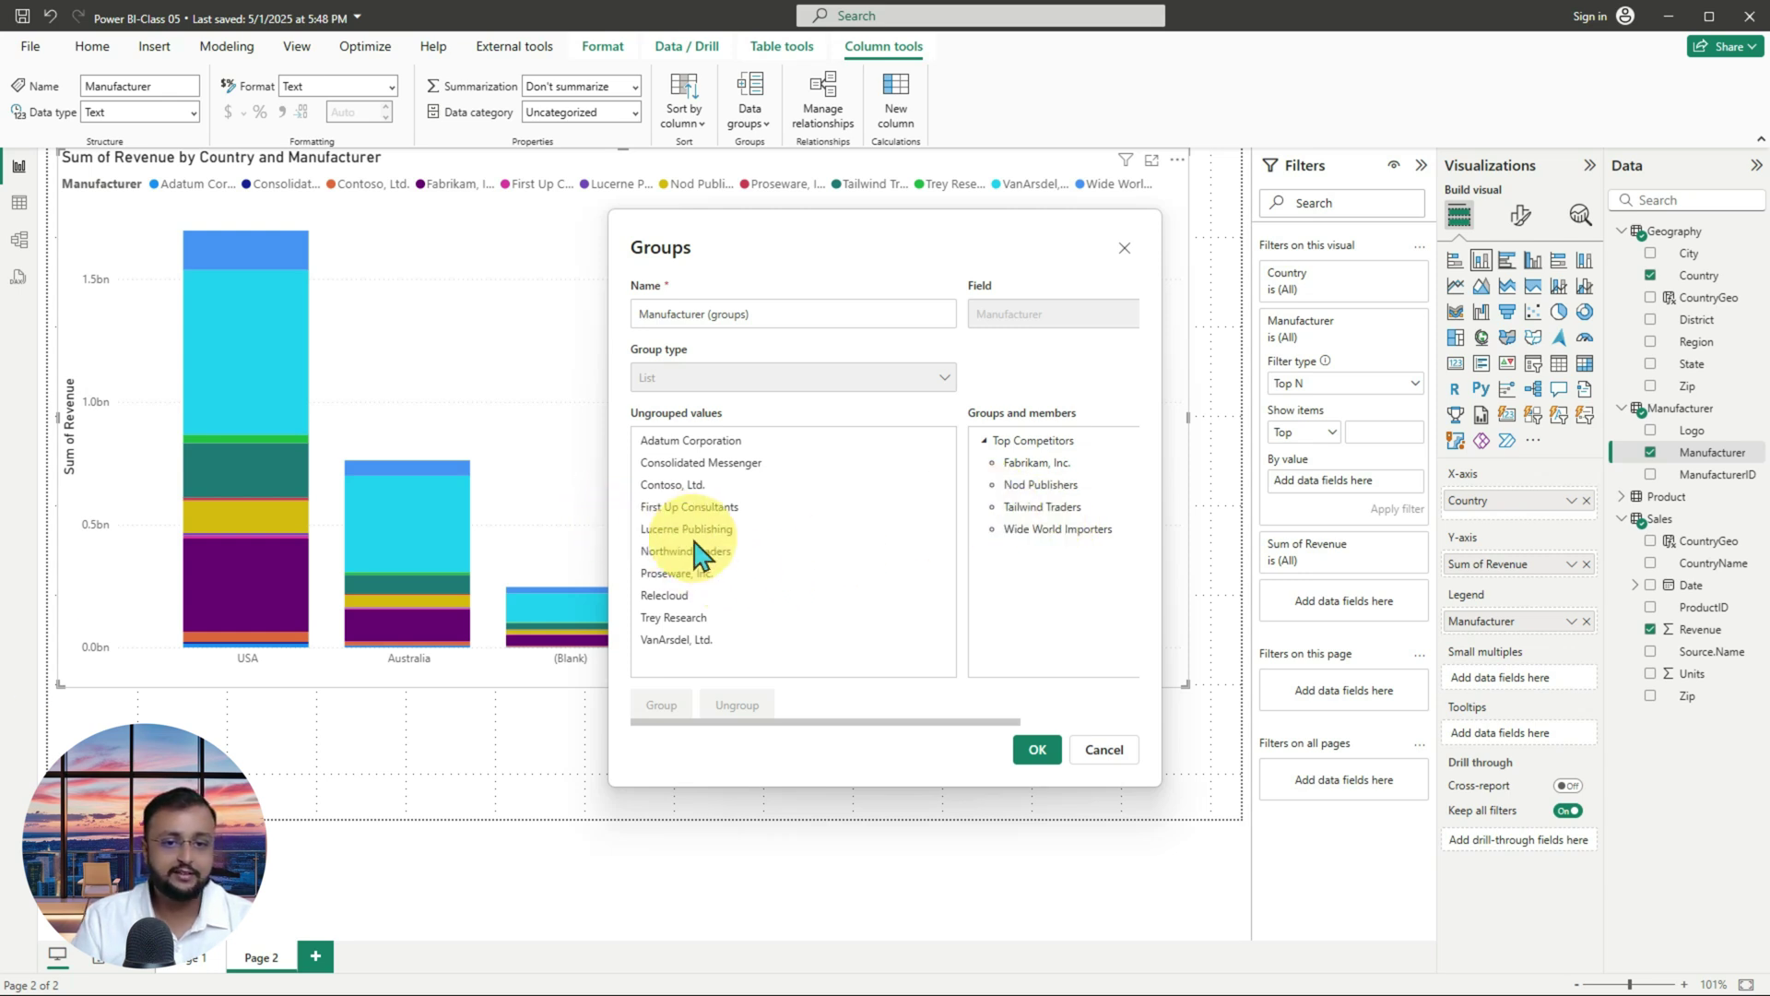
- Put VanArsdel, Ltd. into a separate group of its own
{"action": "left_click", "coordinate": [689, 638]}
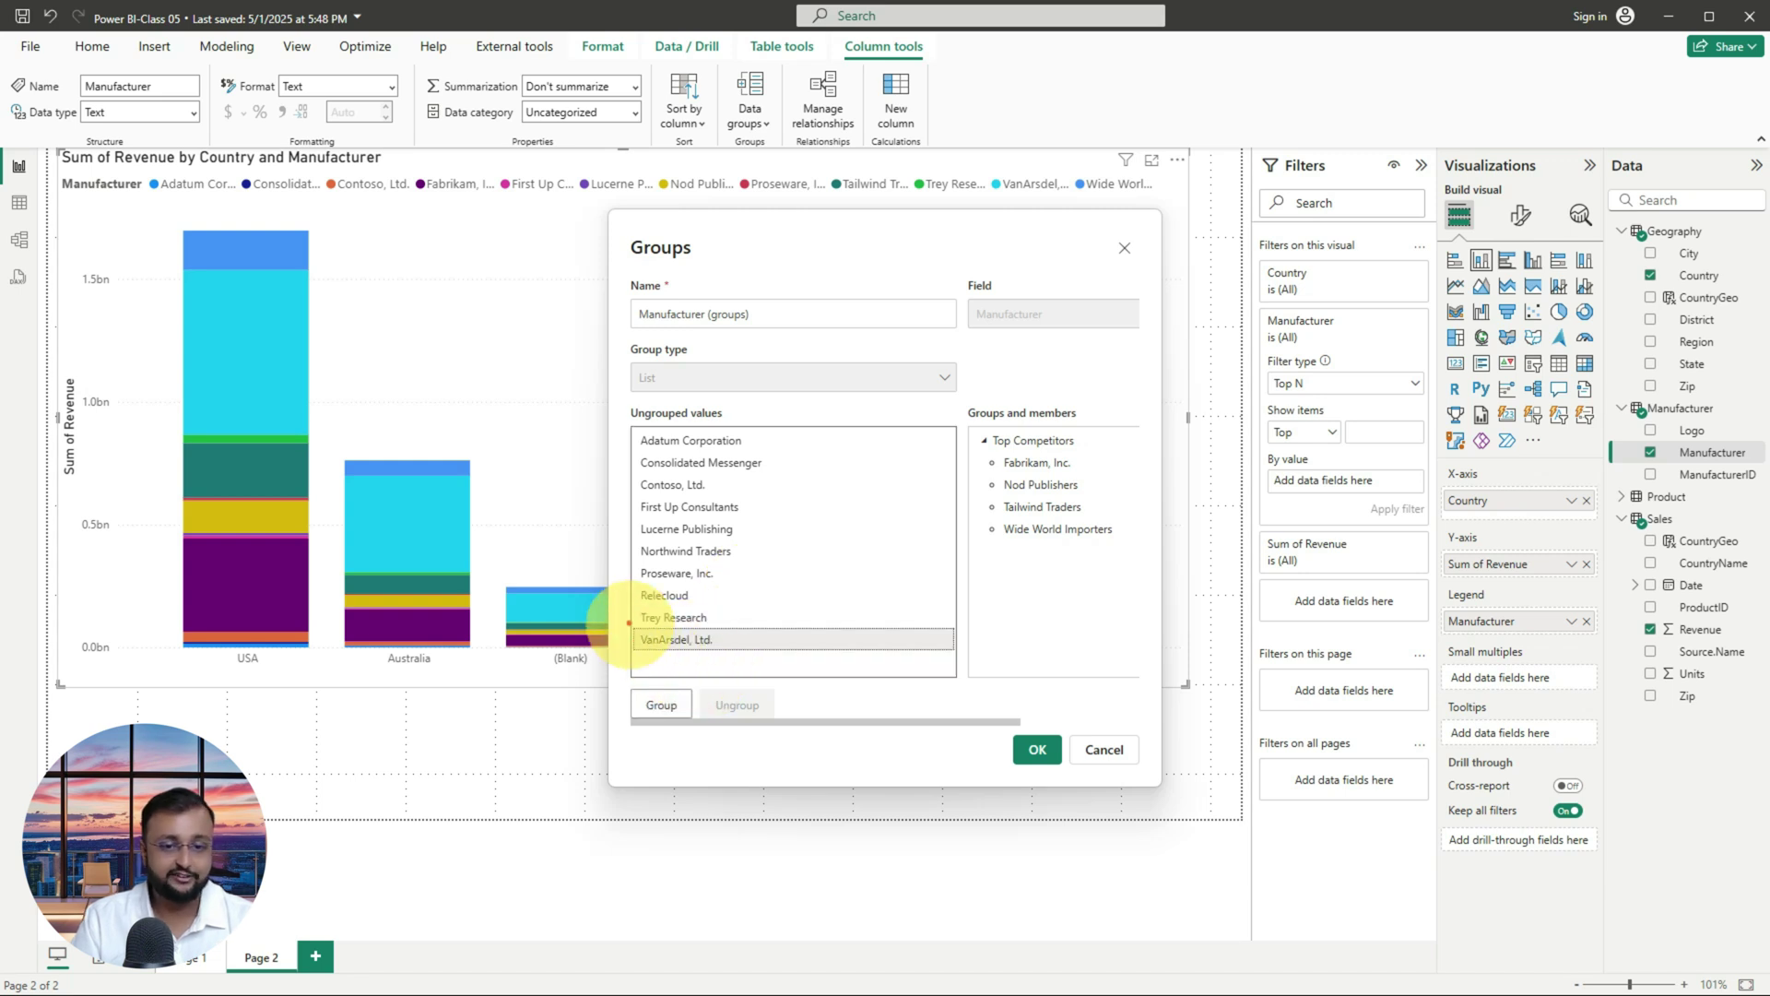
{"action": "left_click_drag", "start_coordinate": [627, 622], "coordinate": [761, 652]}
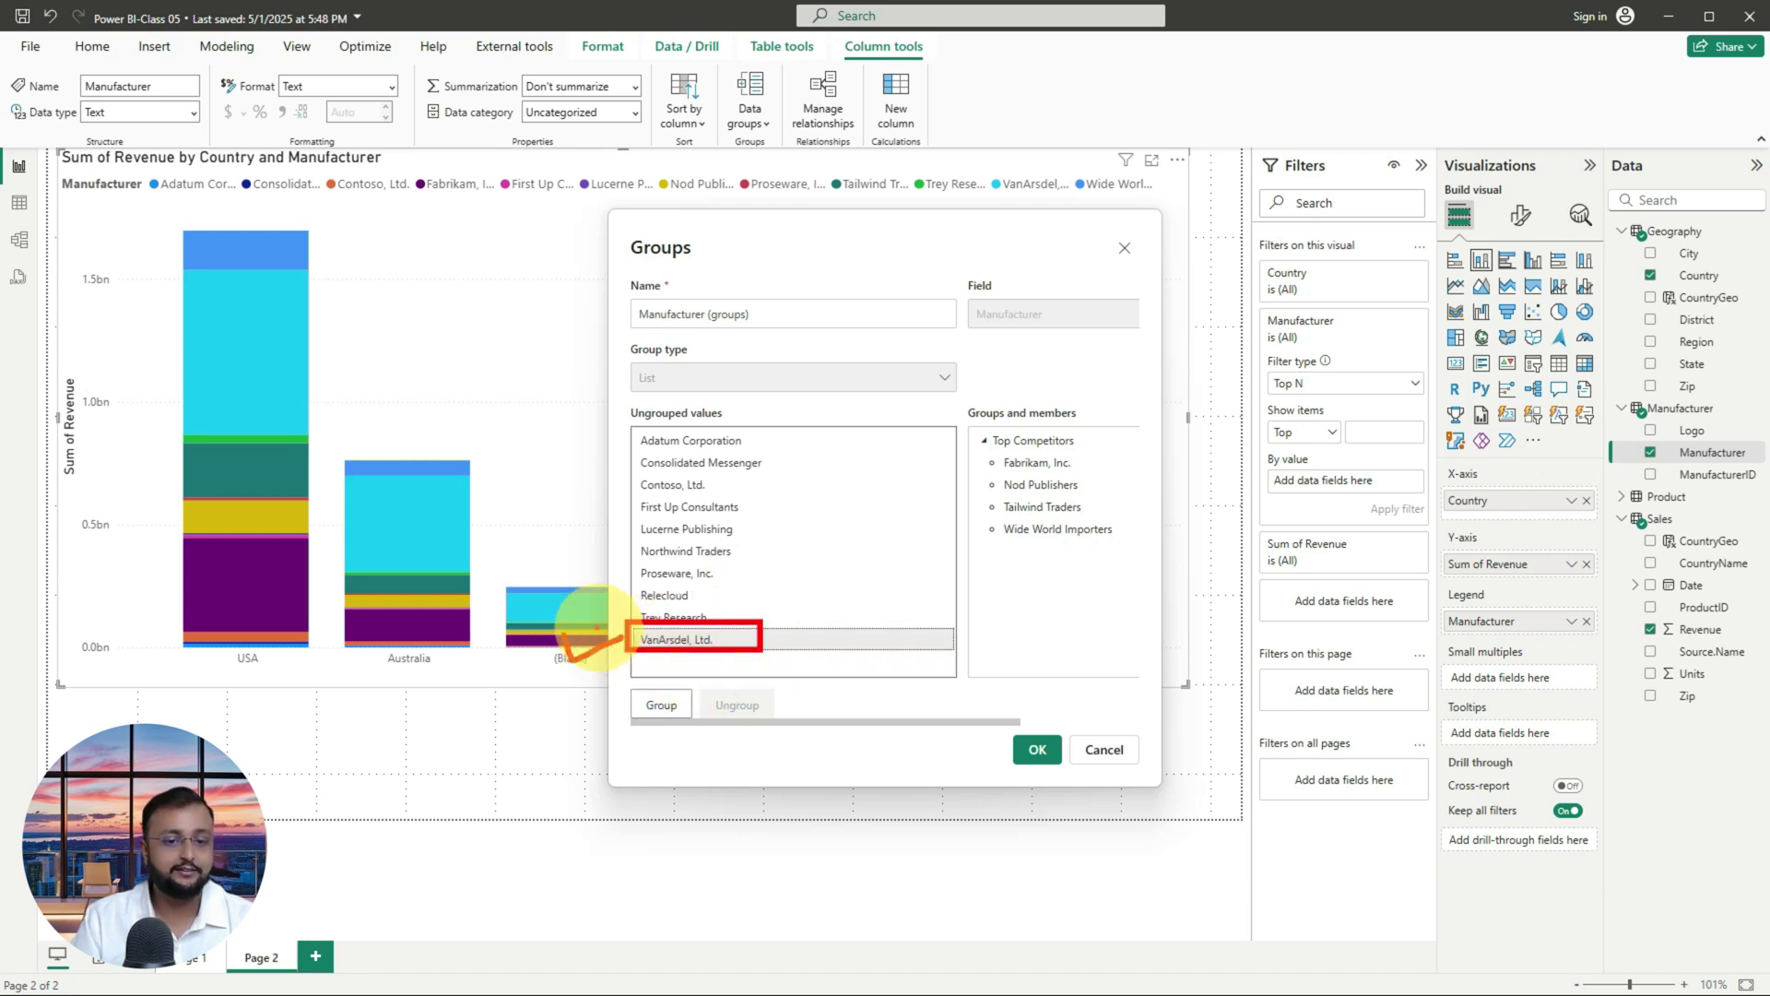
{"action": "left_click", "coordinate": [656, 707]}
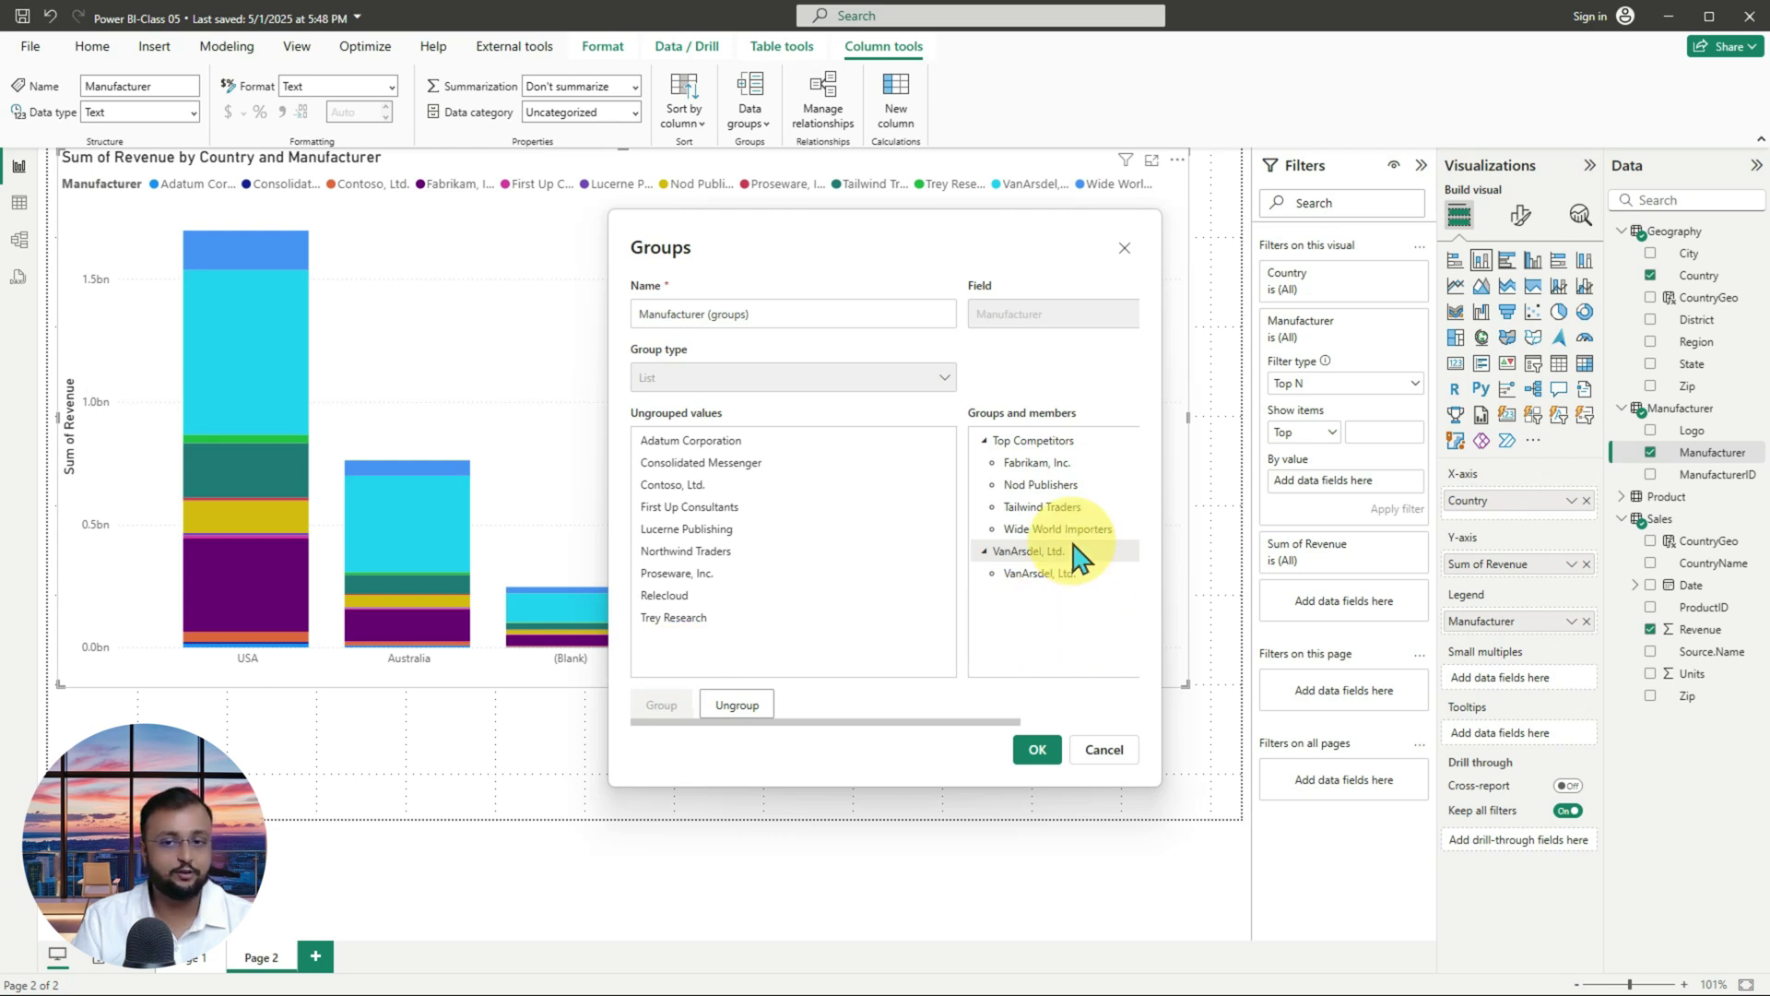
- Include an Other group for all remaining ungrouped manufacturers and accept the grouping
{"action": "left_click_drag", "start_coordinate": [965, 723], "coordinate": [1109, 728]}
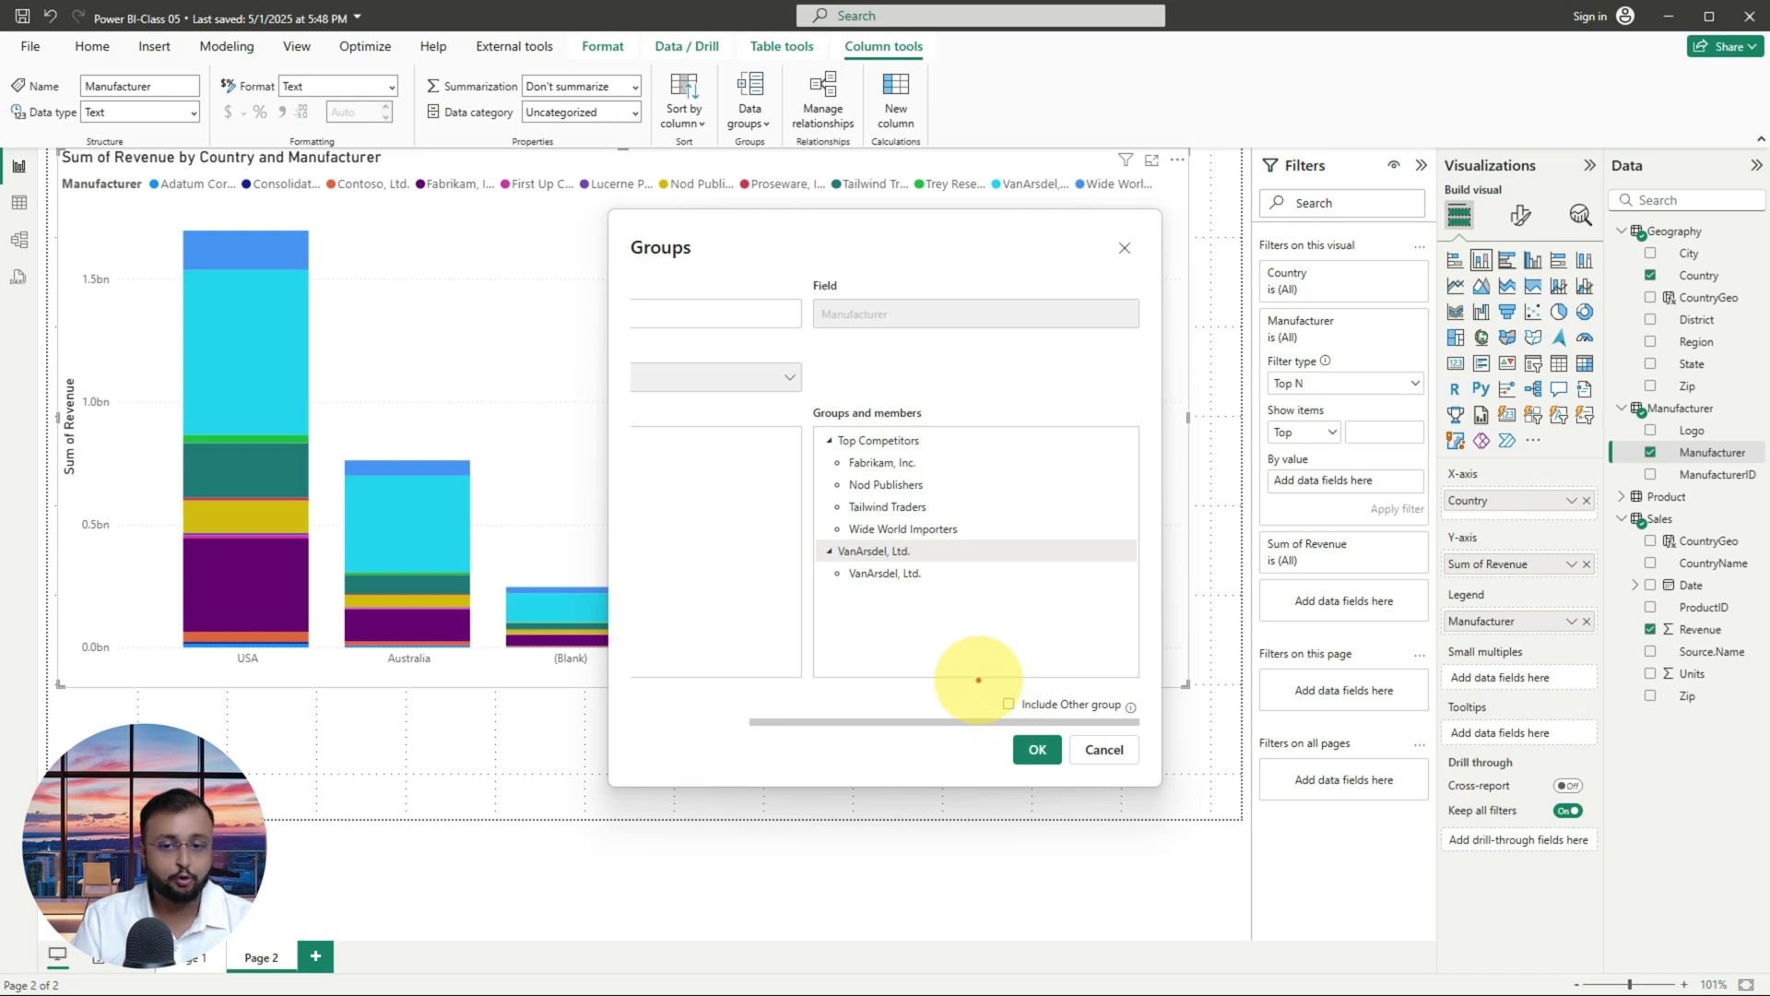
{"action": "mouse_move", "coordinate": [866, 657]}
{"action": "left_mouse_down"}
{"action": "mouse_move", "coordinate": [956, 682]}
{"action": "mouse_move", "coordinate": [922, 667]}
{"action": "mouse_move", "coordinate": [970, 678]}
{"action": "mouse_move", "coordinate": [938, 717]}
{"action": "mouse_move", "coordinate": [1042, 686]}
{"action": "mouse_move", "coordinate": [1001, 701]}
{"action": "mouse_move", "coordinate": [1107, 714]}
{"action": "mouse_move", "coordinate": [1005, 701]}
{"action": "left_mouse_up"}
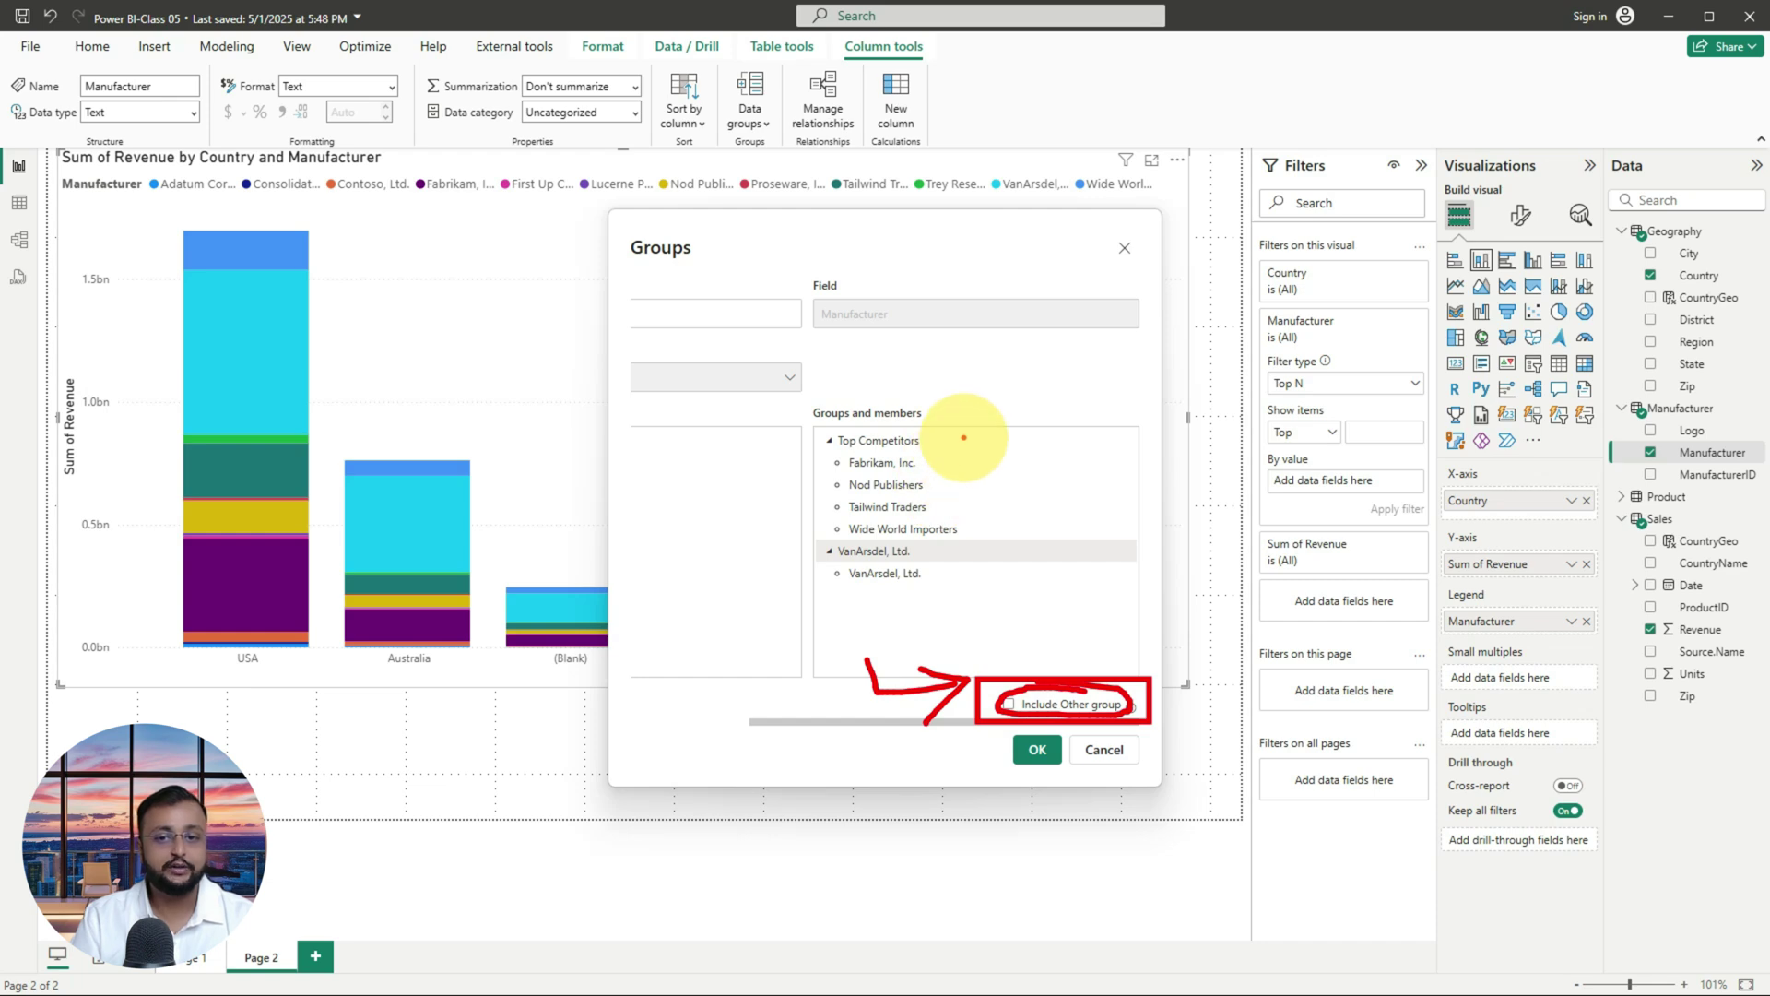
{"action": "left_click_drag", "start_coordinate": [963, 436], "coordinate": [1042, 424]}
{"action": "mouse_move", "coordinate": [986, 561]}
{"action": "left_mouse_down"}
{"action": "mouse_move", "coordinate": [990, 582]}
{"action": "mouse_move", "coordinate": [1079, 538]}
{"action": "left_mouse_up"}
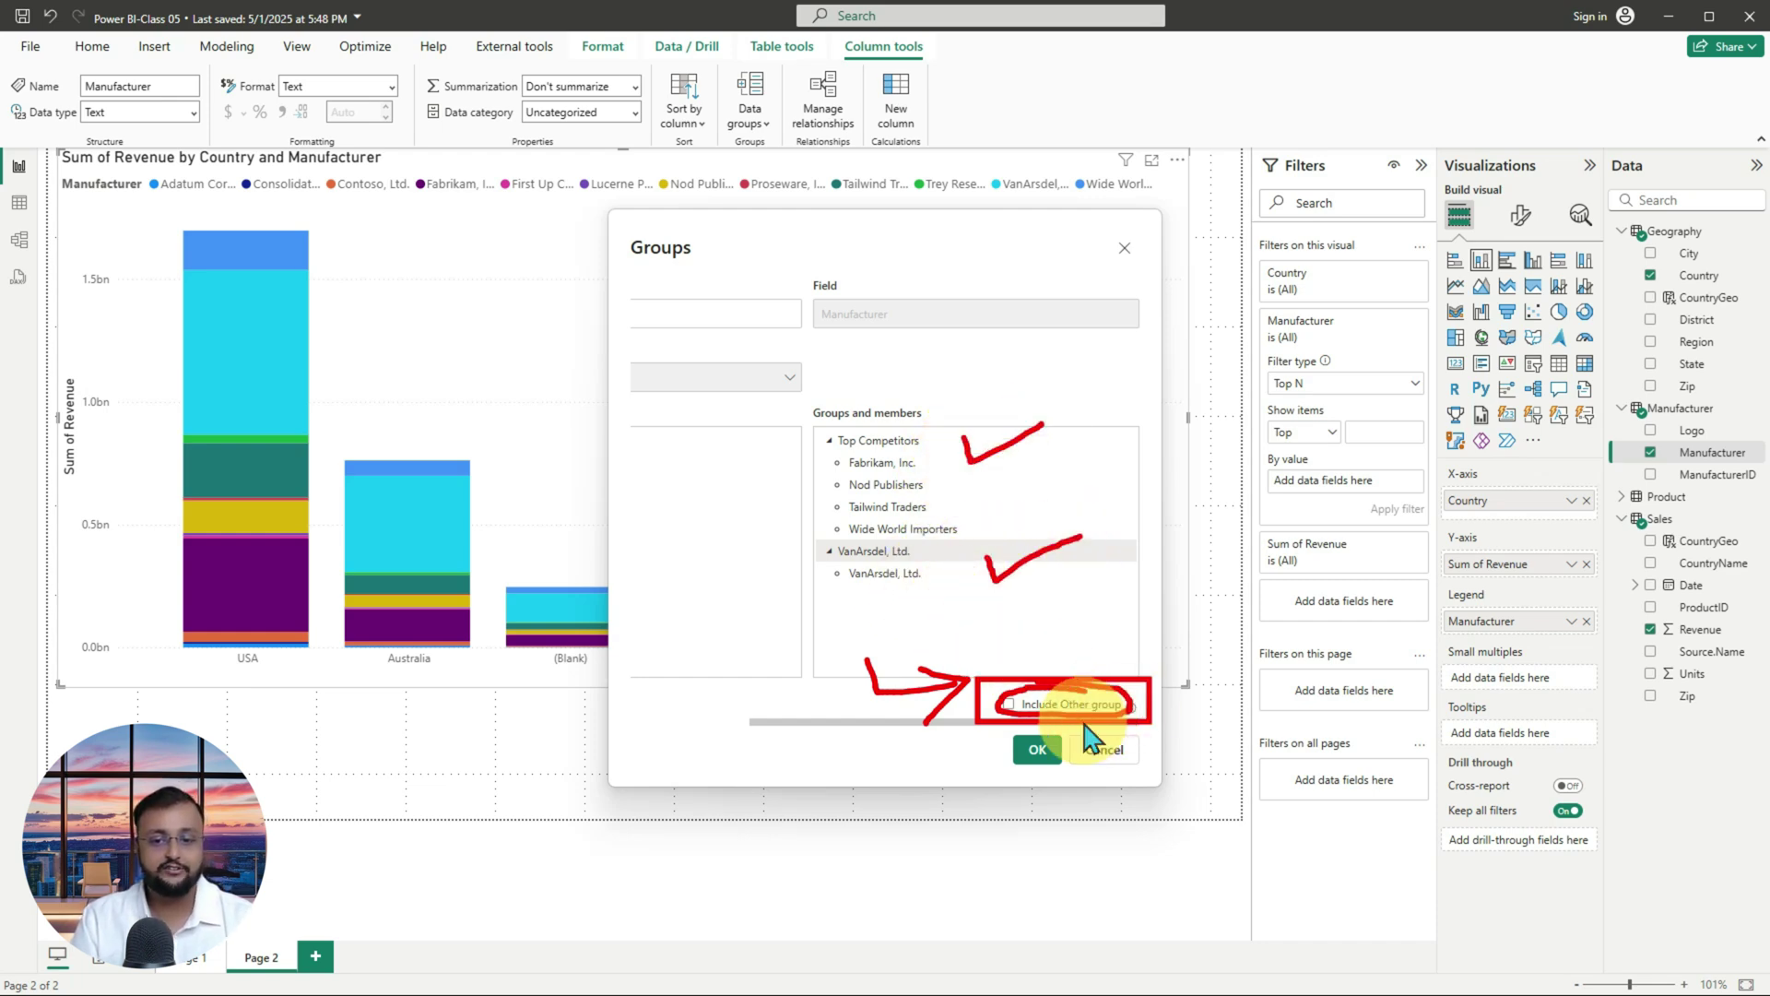
{"action": "key", "text": "Escape"}
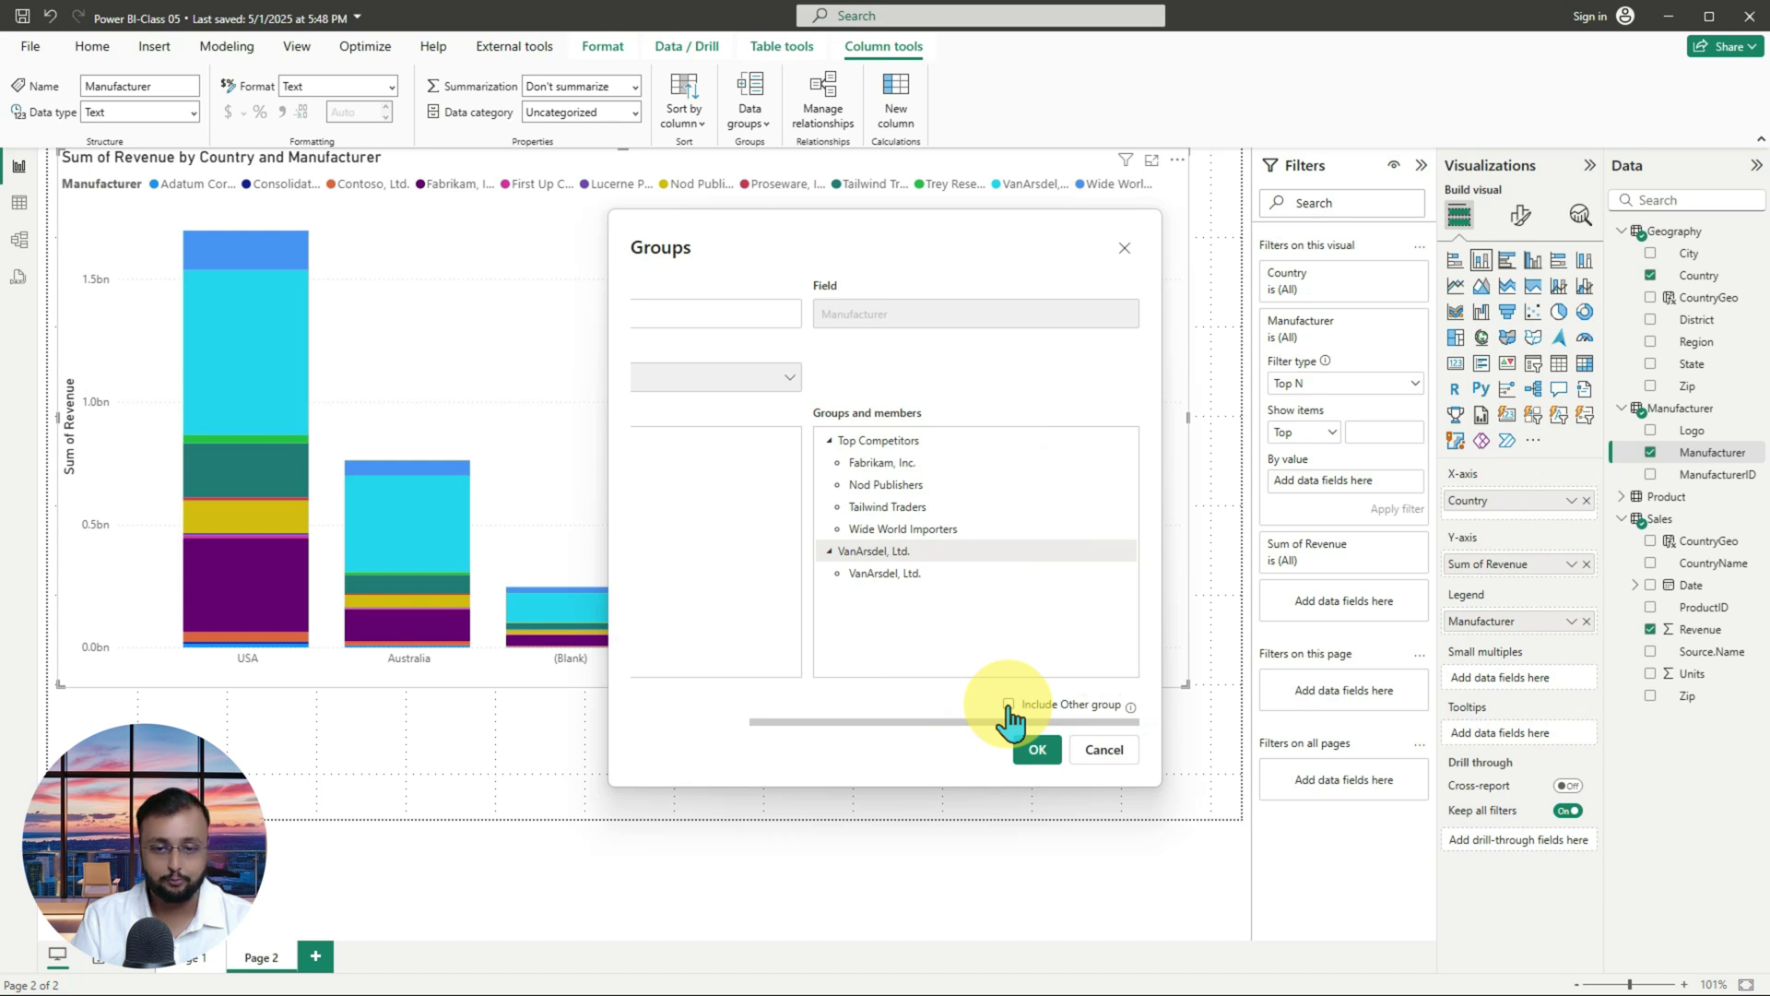
{"action": "left_click", "coordinate": [1008, 704]}
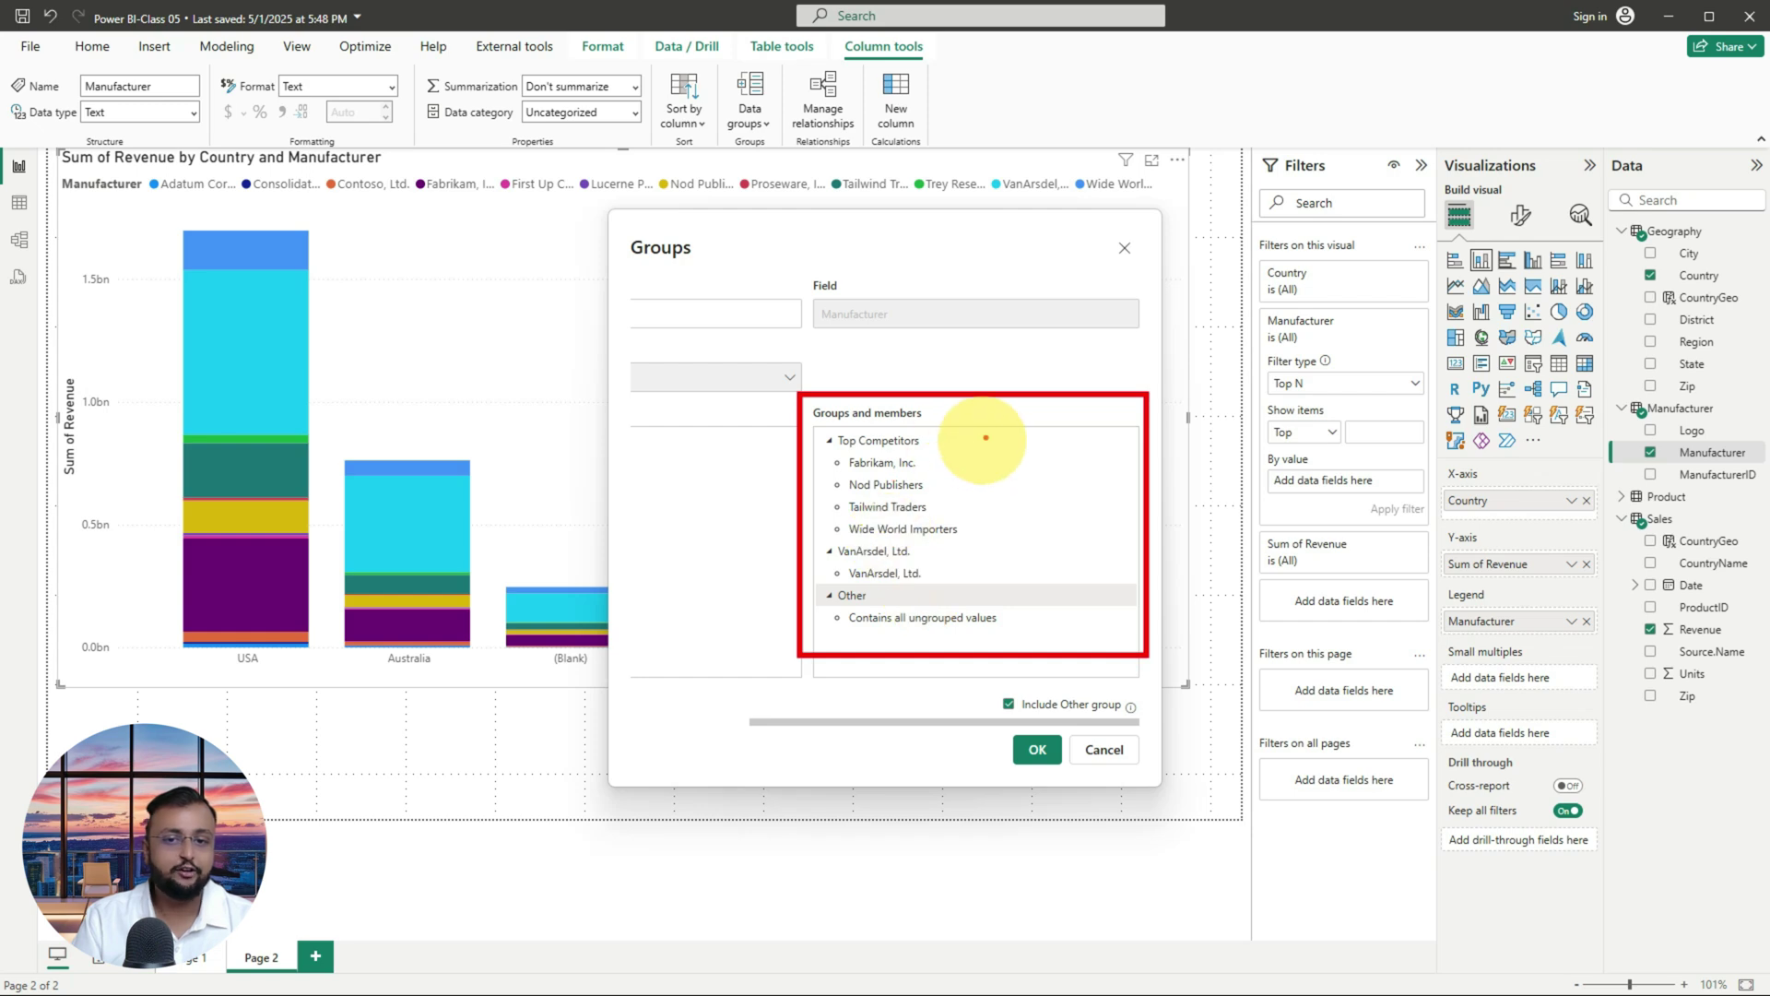
{"action": "mouse_move", "coordinate": [1008, 415]}
{"action": "left_mouse_down"}
{"action": "mouse_move", "coordinate": [1042, 422]}
{"action": "mouse_move", "coordinate": [1056, 516]}
{"action": "mouse_move", "coordinate": [1009, 641]}
{"action": "left_mouse_up"}
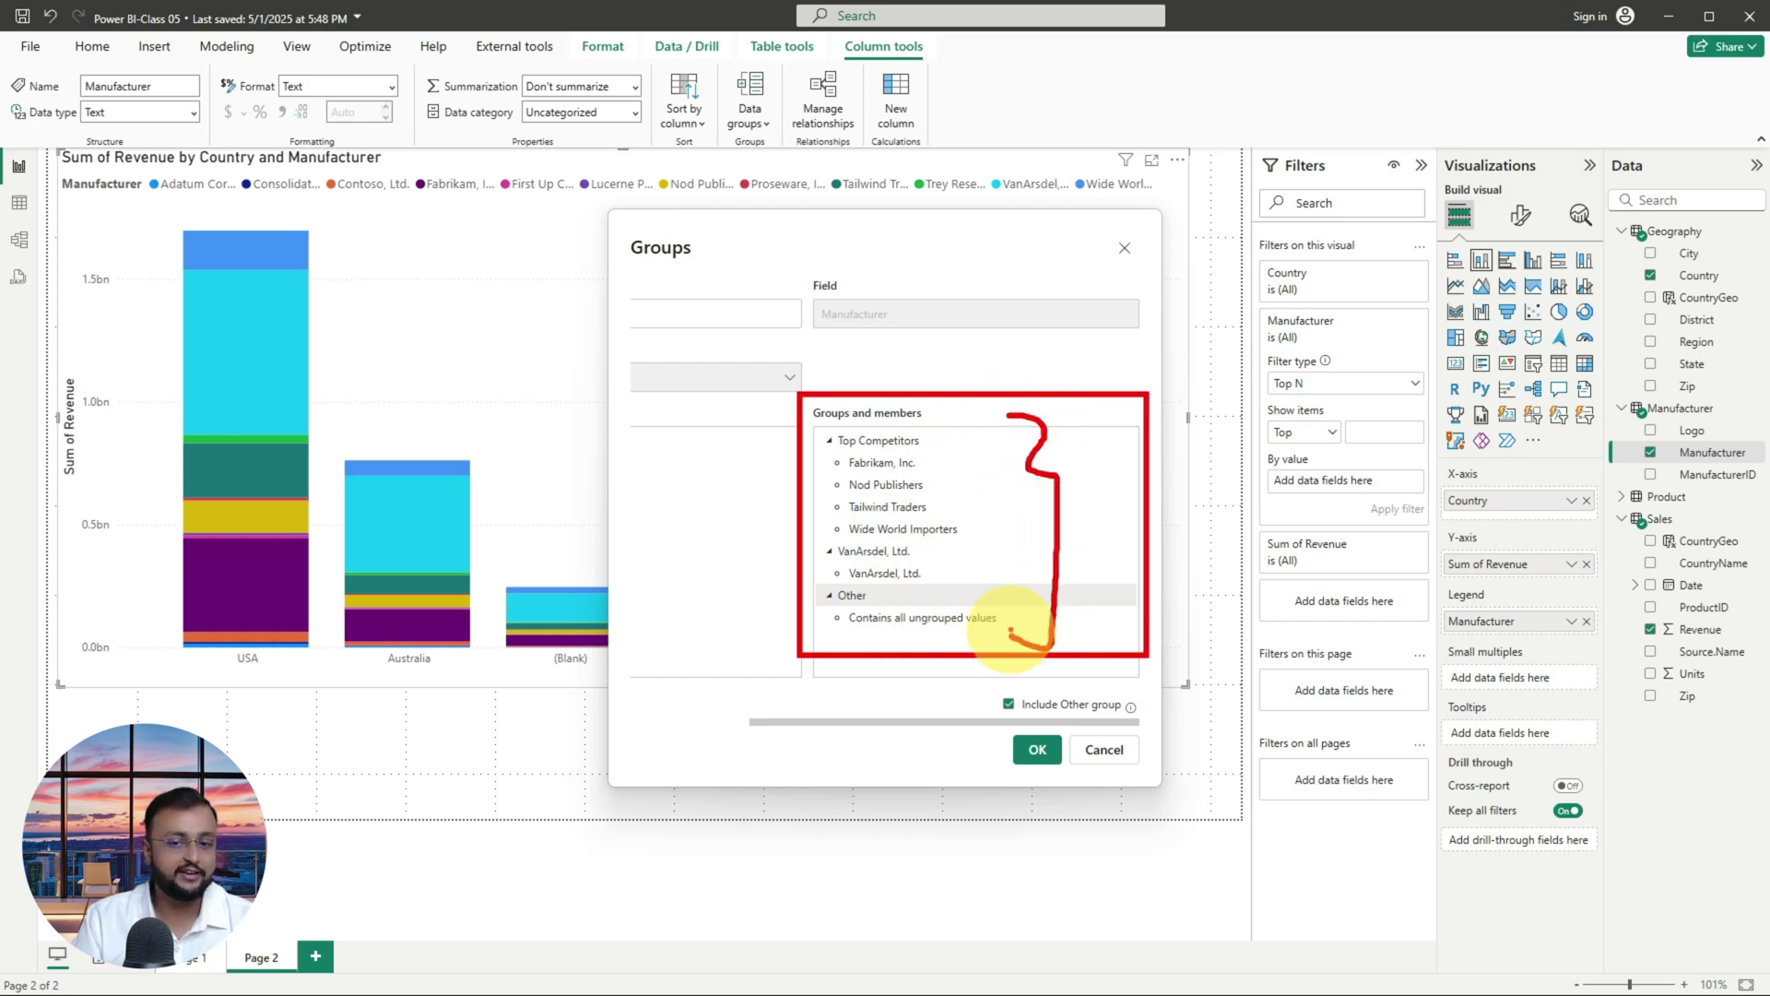
{"action": "key", "text": "Escape"}
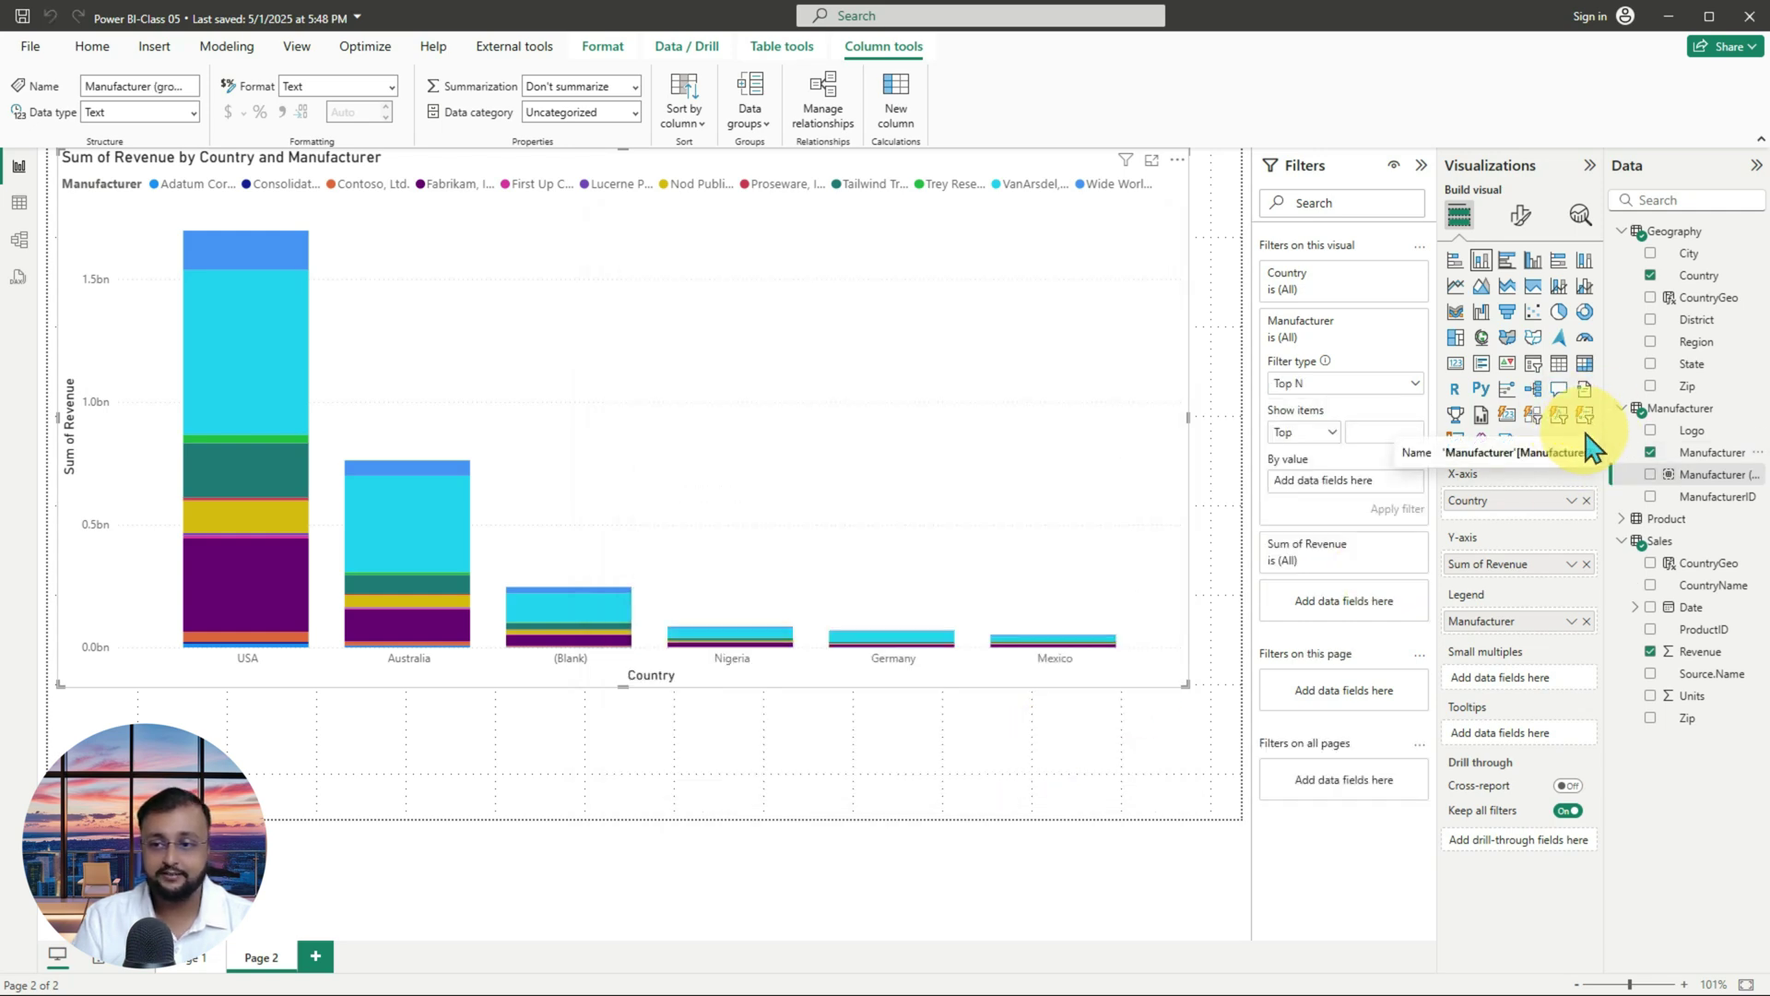
{"action": "mouse_move", "coordinate": [1604, 420]}
{"action": "left_mouse_down"}
{"action": "mouse_move", "coordinate": [1484, 421]}
{"action": "mouse_move", "coordinate": [1669, 495]}
{"action": "left_mouse_up"}
{"action": "left_click_drag", "start_coordinate": [1504, 451], "coordinate": [1720, 496]}
{"action": "mouse_move", "coordinate": [1378, 521]}
{"action": "left_mouse_down"}
{"action": "mouse_move", "coordinate": [1360, 493]}
{"action": "mouse_move", "coordinate": [1459, 472]}
{"action": "left_mouse_up"}
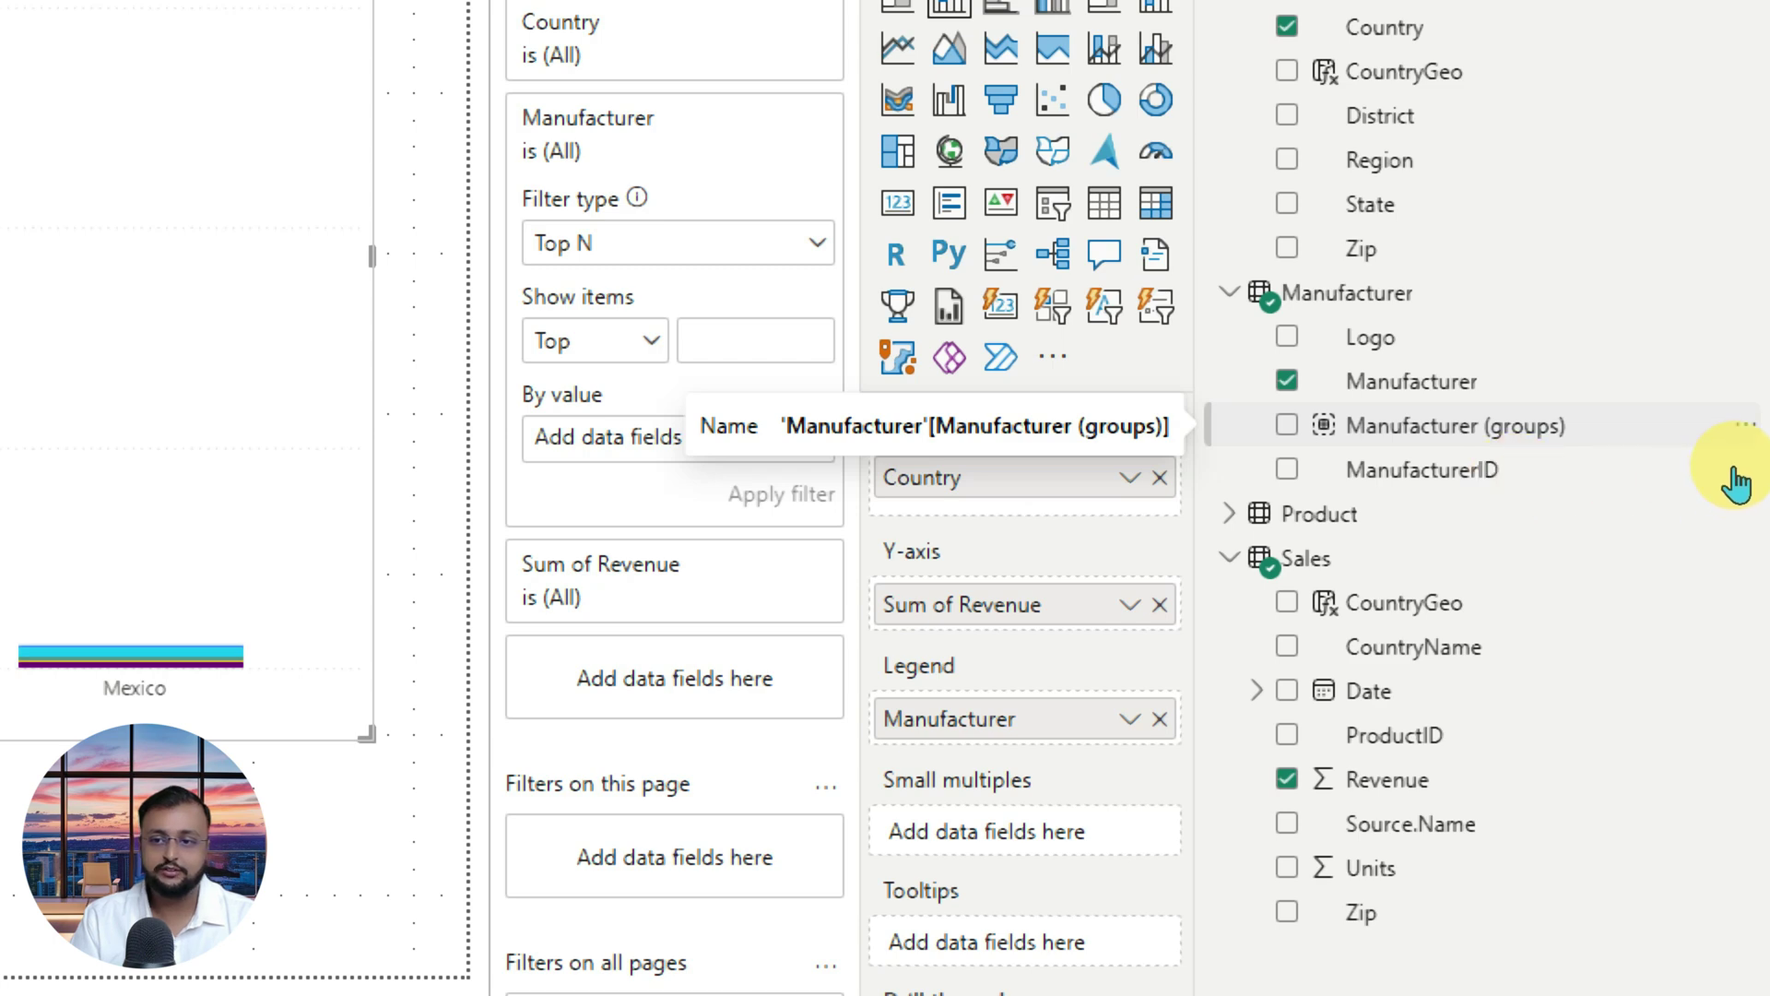
{"action": "left_click_drag", "start_coordinate": [1735, 465], "coordinate": [1496, 481]}
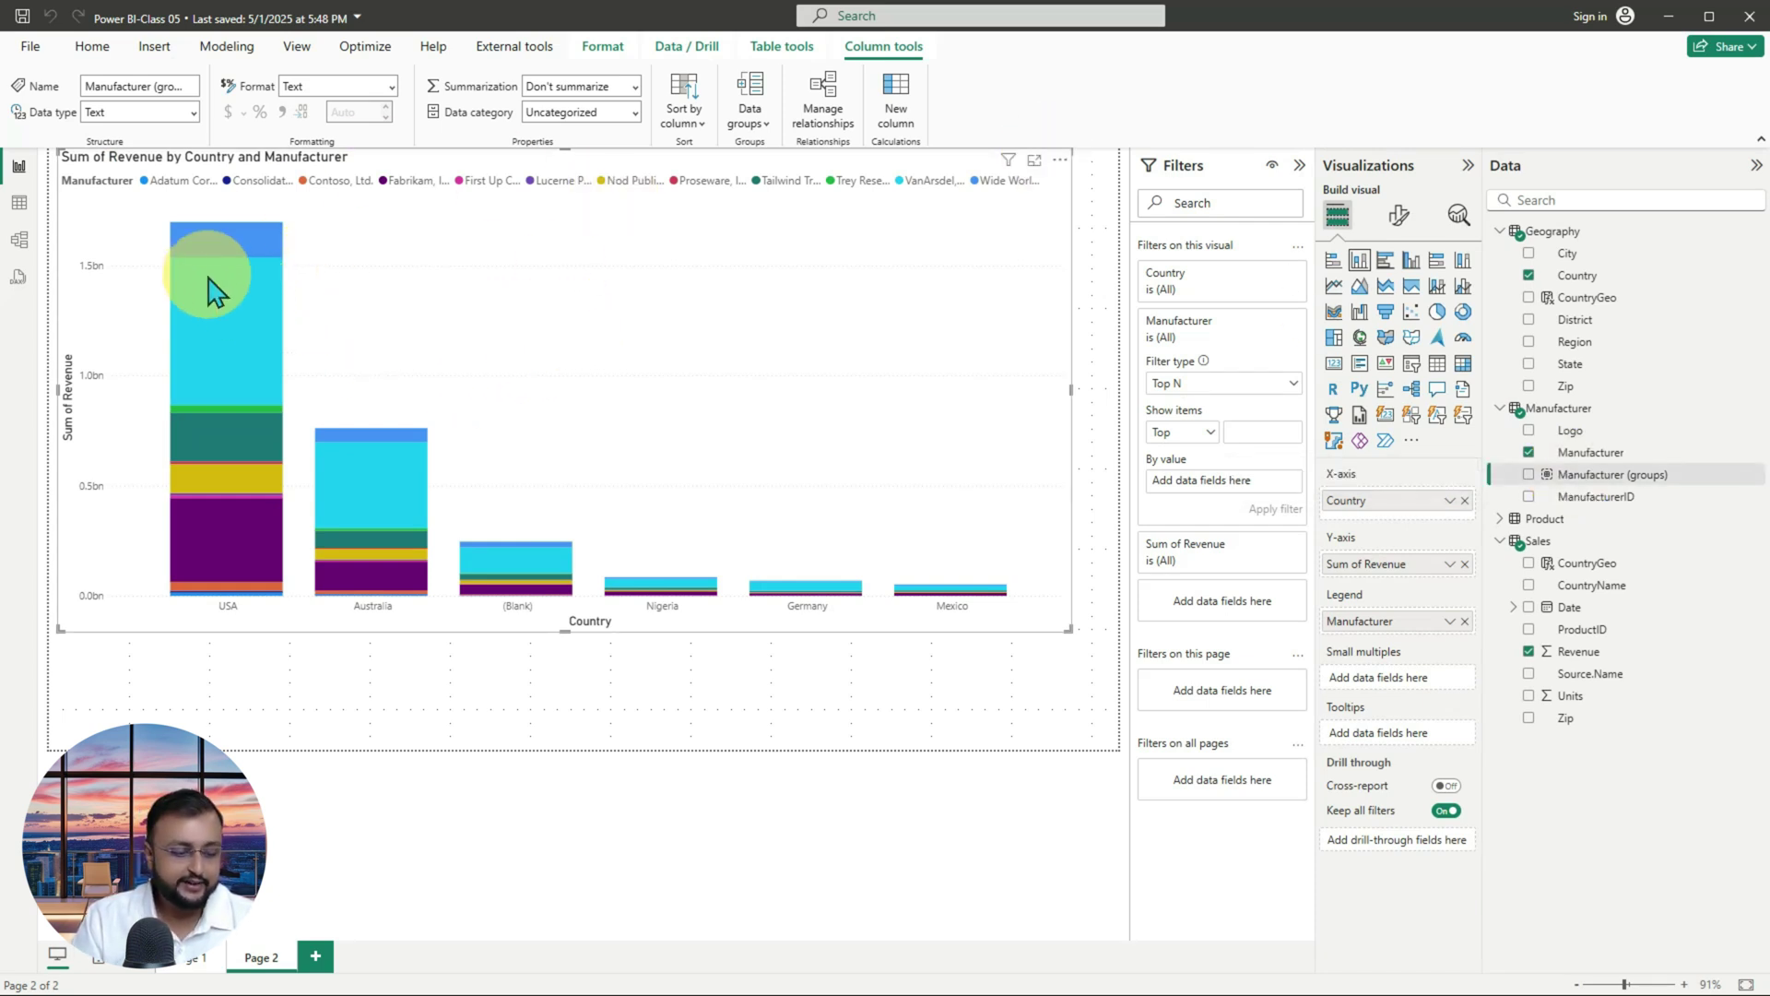
{"action": "mouse_move", "coordinate": [59, 197]}
{"action": "left_mouse_down"}
{"action": "mouse_move", "coordinate": [64, 155]}
{"action": "mouse_move", "coordinate": [76, 189]}
{"action": "left_mouse_up"}
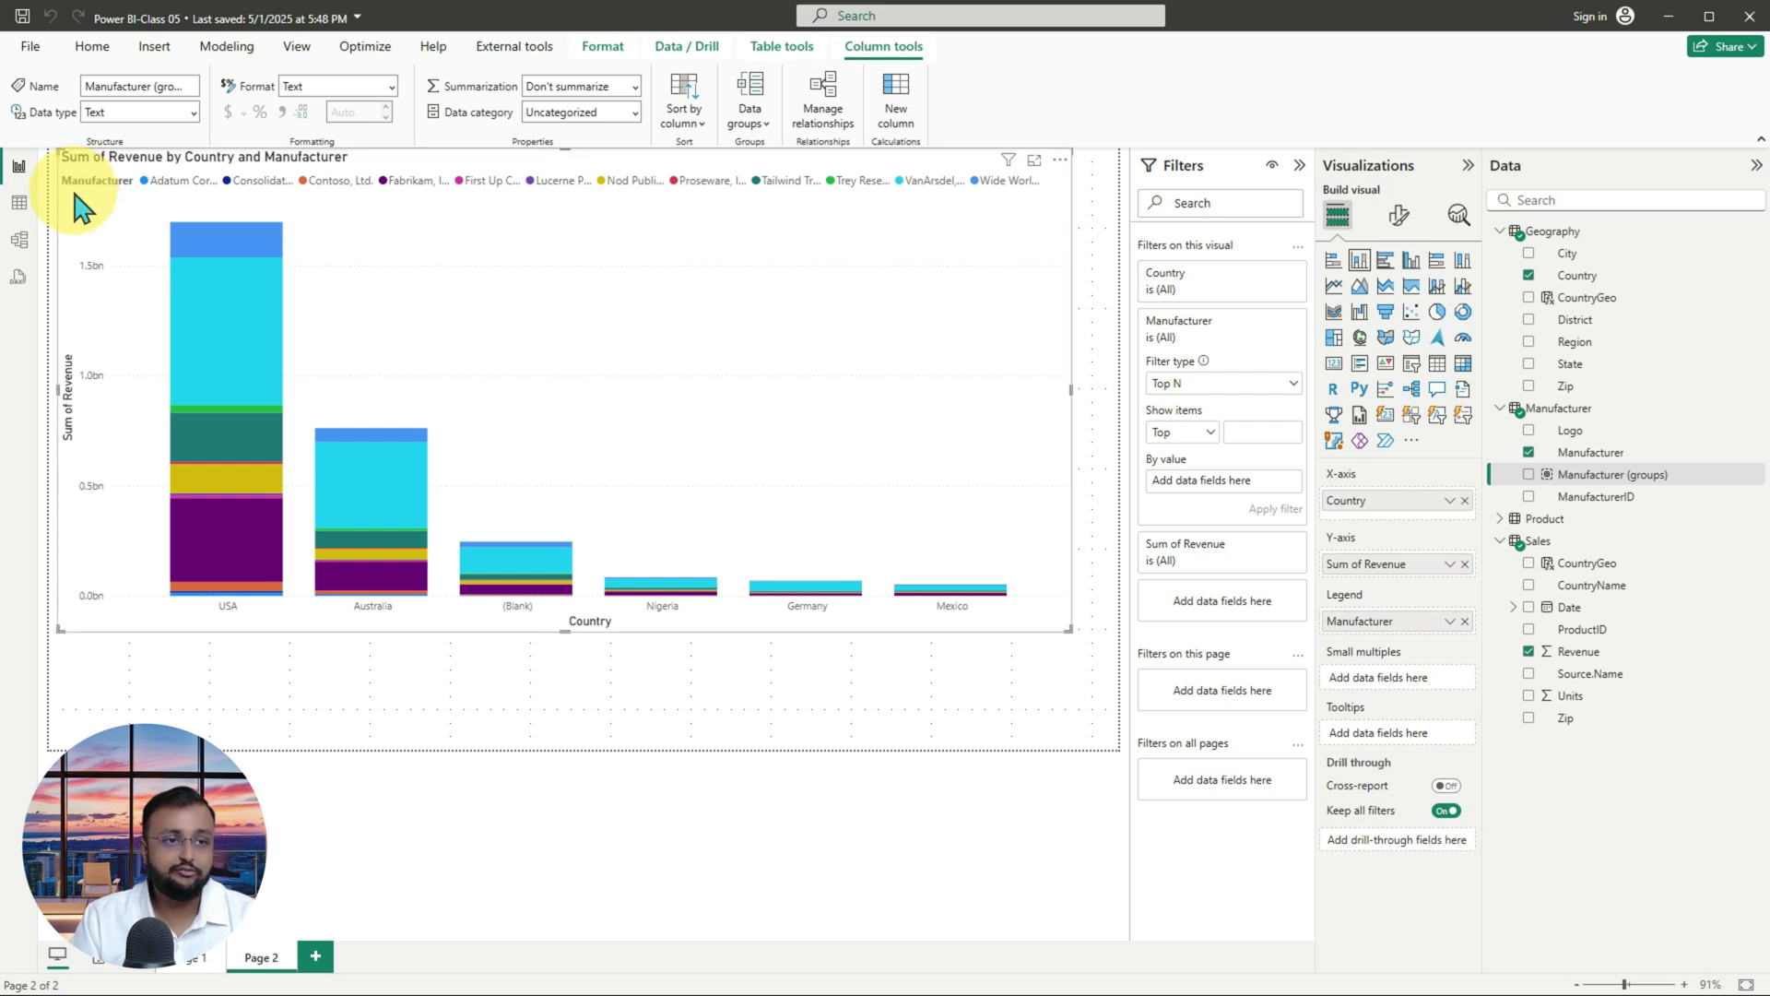
{"action": "mouse_move", "coordinate": [1766, 129]}
{"action": "left_mouse_down"}
{"action": "mouse_move", "coordinate": [50, 130]}
{"action": "mouse_move", "coordinate": [988, 621]}
{"action": "mouse_move", "coordinate": [1126, 709]}
{"action": "mouse_move", "coordinate": [1109, 713]}
{"action": "left_mouse_up"}
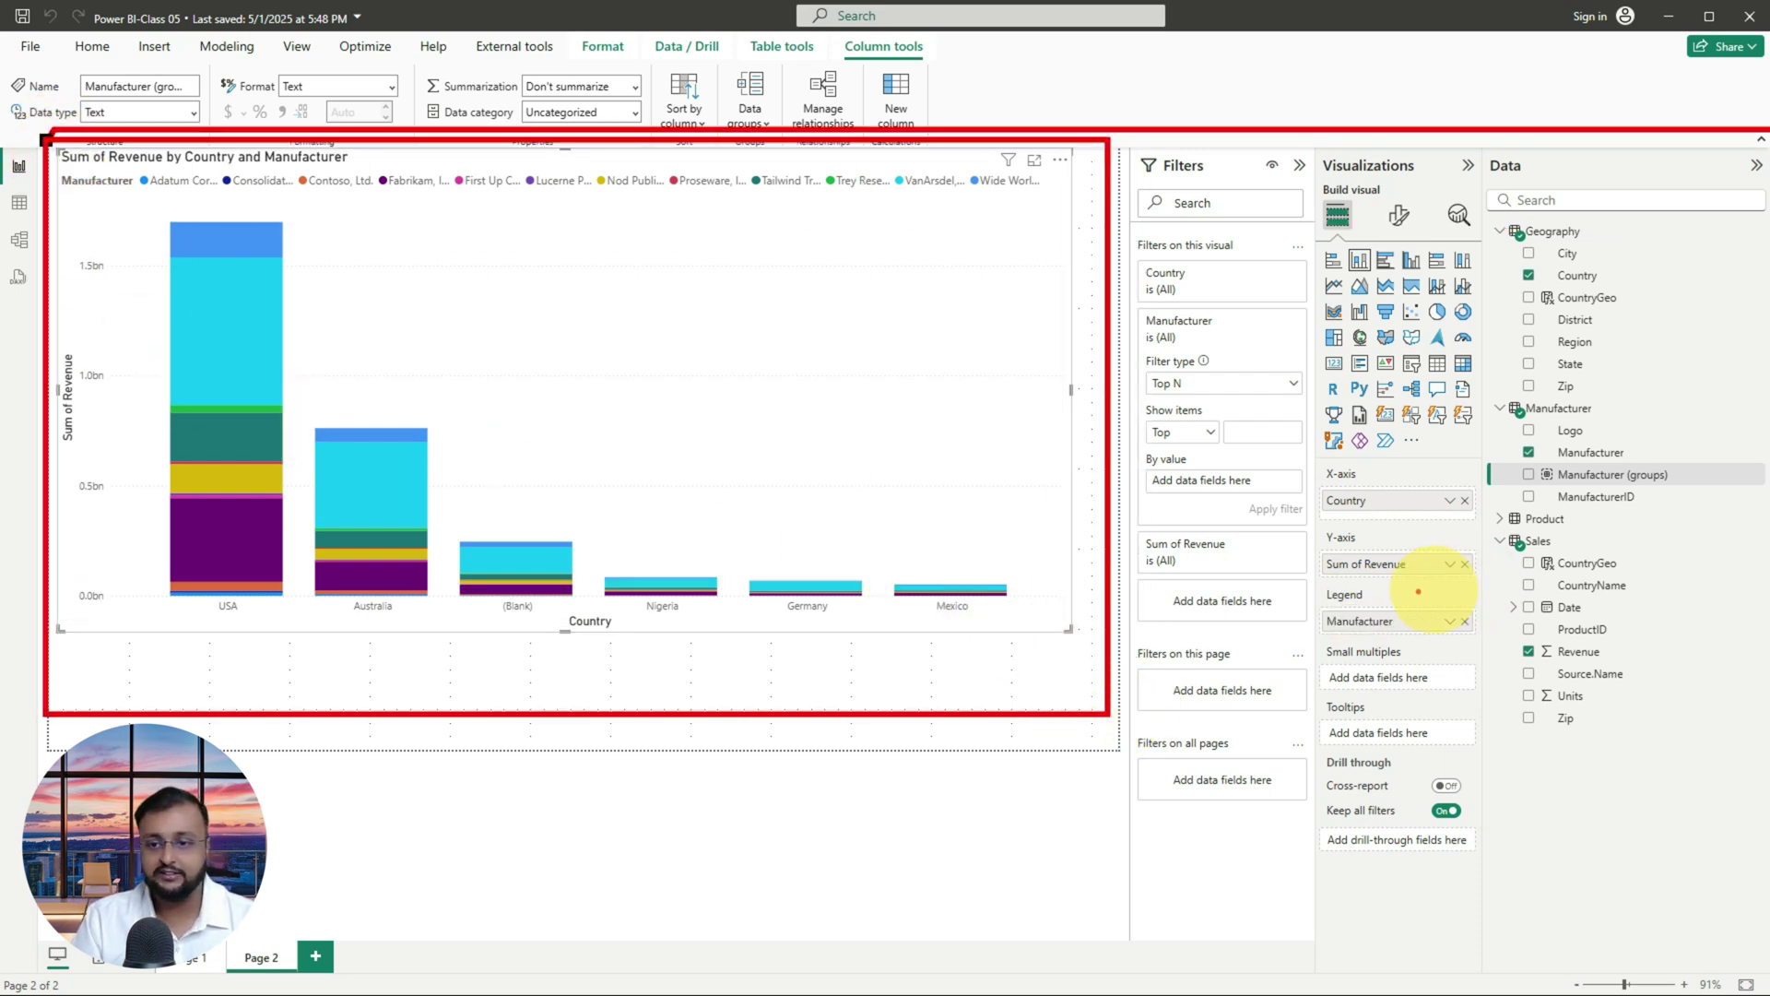
{"action": "left_click_drag", "start_coordinate": [1313, 584], "coordinate": [1491, 663]}
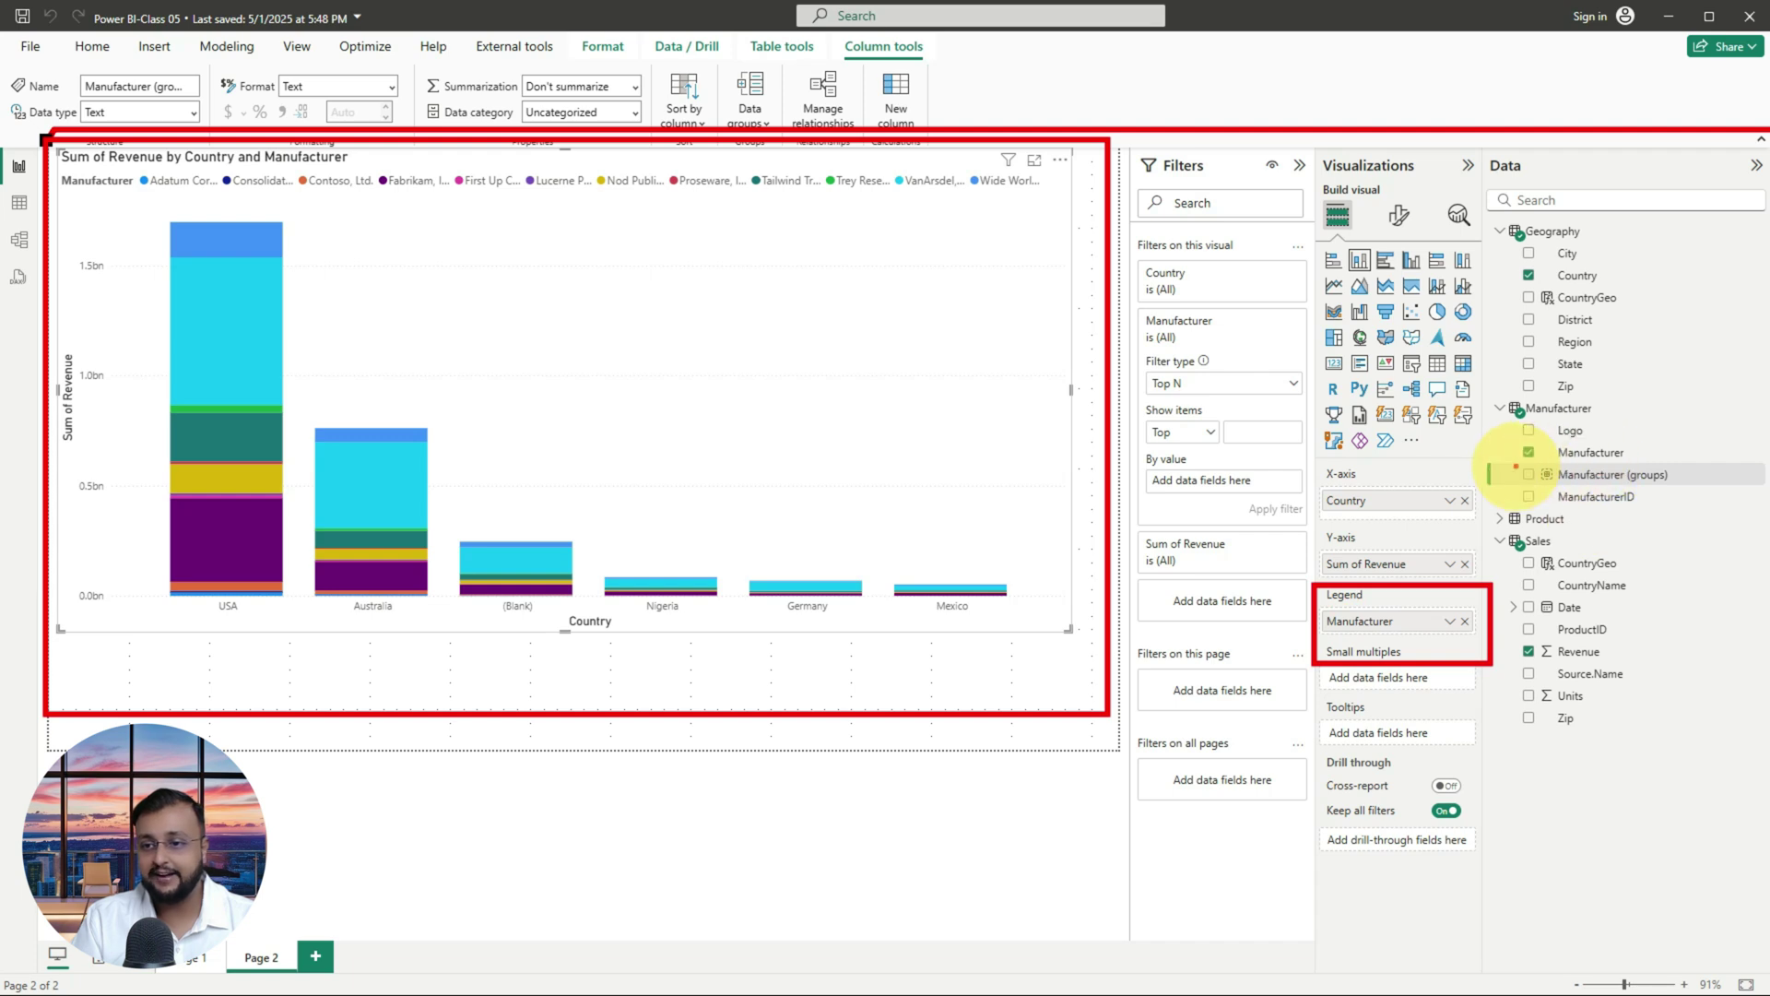
{"action": "left_click_drag", "start_coordinate": [1490, 464], "coordinate": [1765, 488]}
{"action": "key", "text": "Escape"}
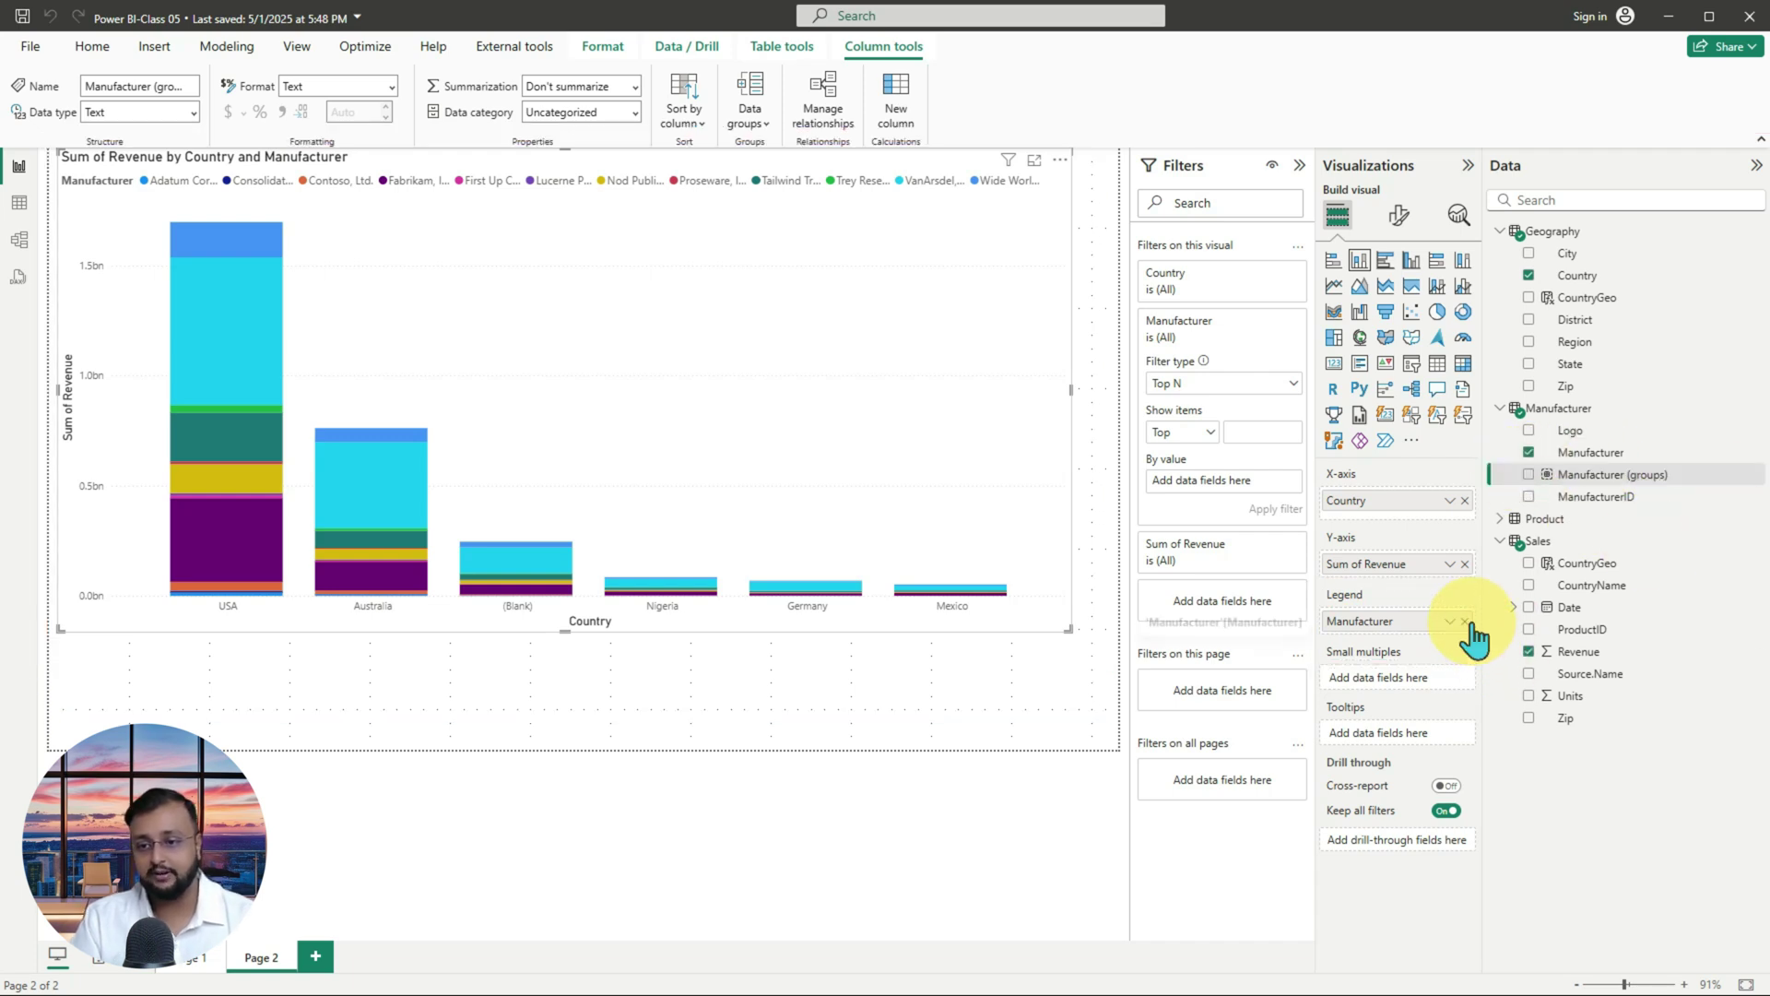
- Replace Manufacturer with Manufacturer (groups) as the legend of the stacked column chart
{"action": "left_click", "coordinate": [1466, 621]}
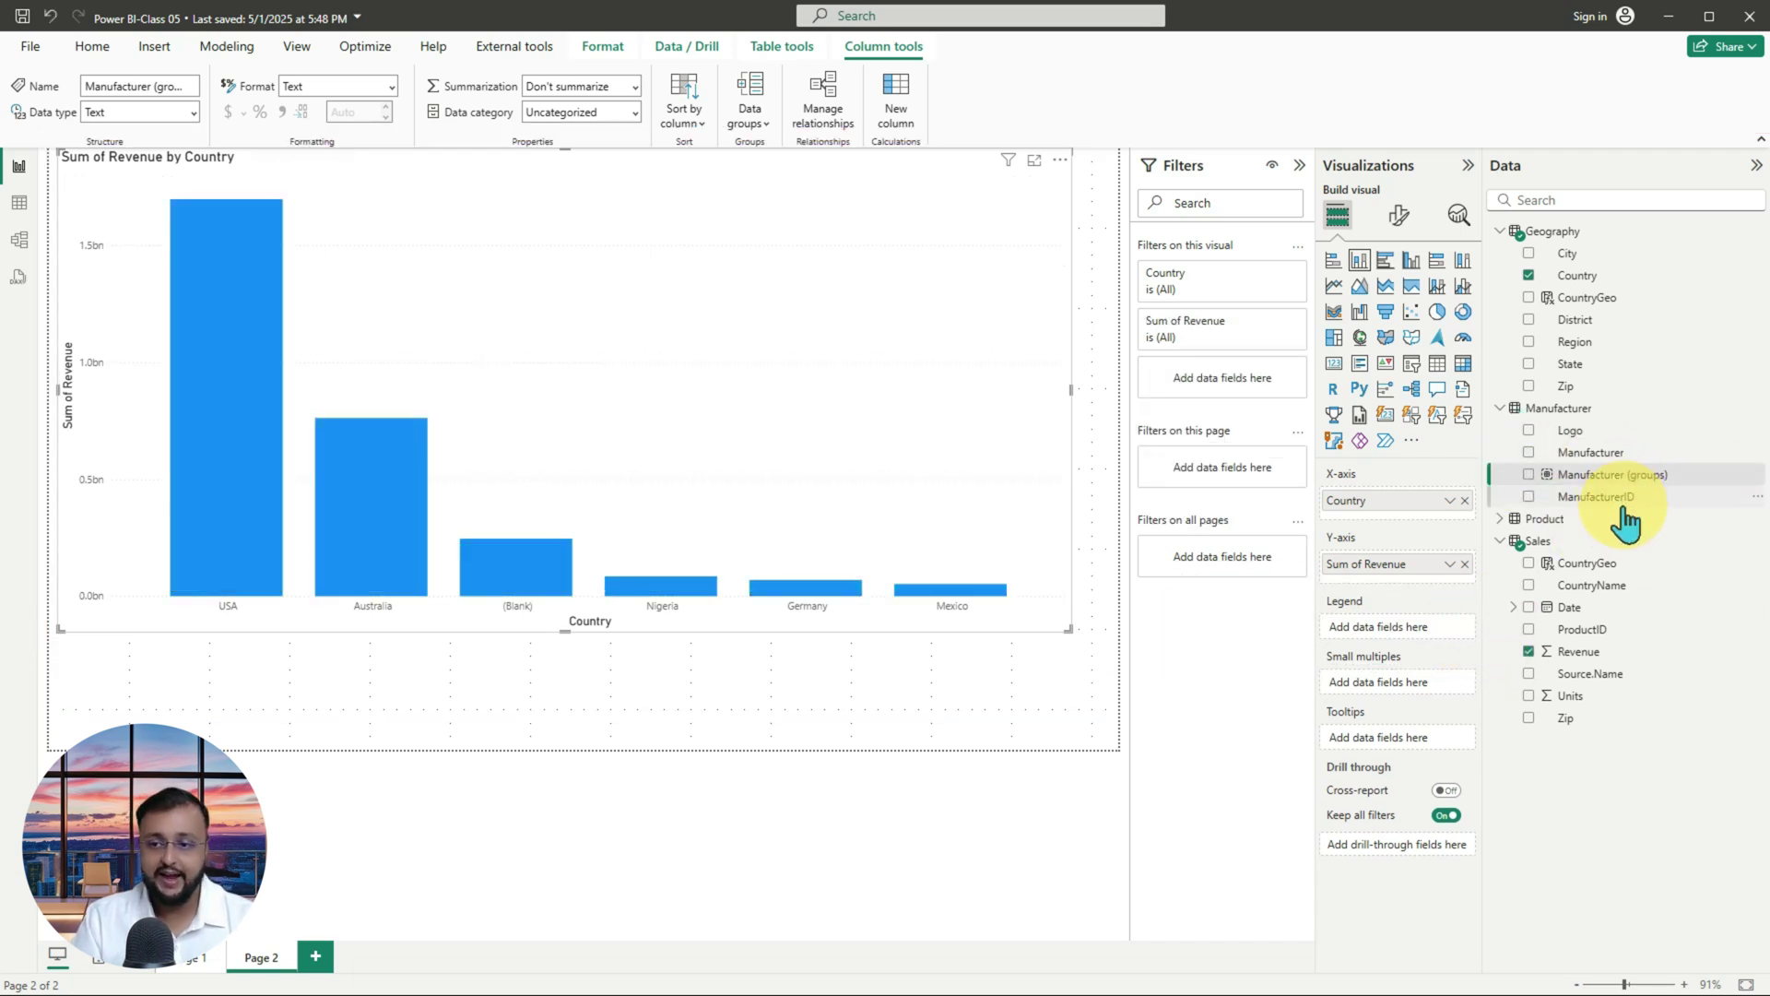
{"action": "mouse_move", "coordinate": [1591, 487]}
{"action": "left_mouse_down"}
{"action": "mouse_move", "coordinate": [1613, 452]}
{"action": "mouse_move", "coordinate": [1696, 449]}
{"action": "left_mouse_up"}
{"action": "mouse_move", "coordinate": [1558, 483]}
{"action": "left_mouse_down"}
{"action": "mouse_move", "coordinate": [1394, 654]}
{"action": "mouse_move", "coordinate": [1386, 620]}
{"action": "left_mouse_up"}
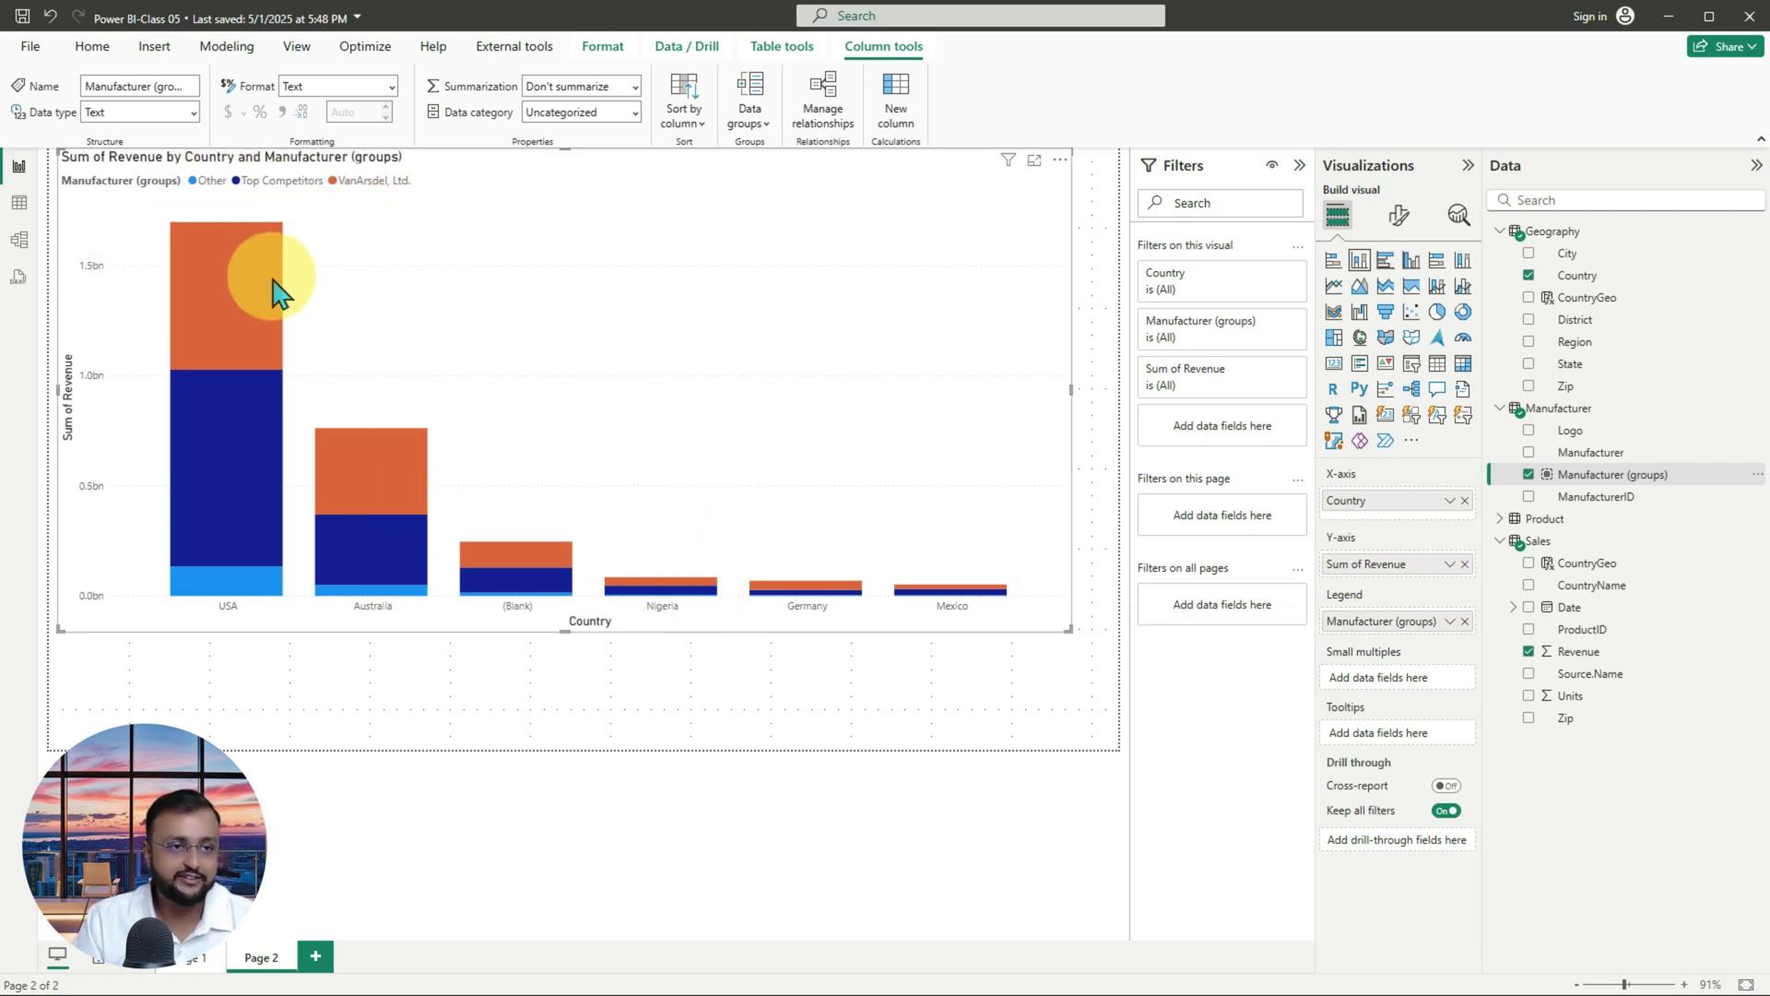
{"action": "left_click_drag", "start_coordinate": [177, 168], "coordinate": [454, 205]}
{"action": "mouse_move", "coordinate": [254, 208]}
{"action": "left_mouse_down"}
{"action": "mouse_move", "coordinate": [296, 197]}
{"action": "mouse_move", "coordinate": [334, 214]}
{"action": "mouse_move", "coordinate": [378, 194]}
{"action": "left_mouse_up"}
{"action": "left_click_drag", "start_coordinate": [177, 210], "coordinate": [219, 195]}
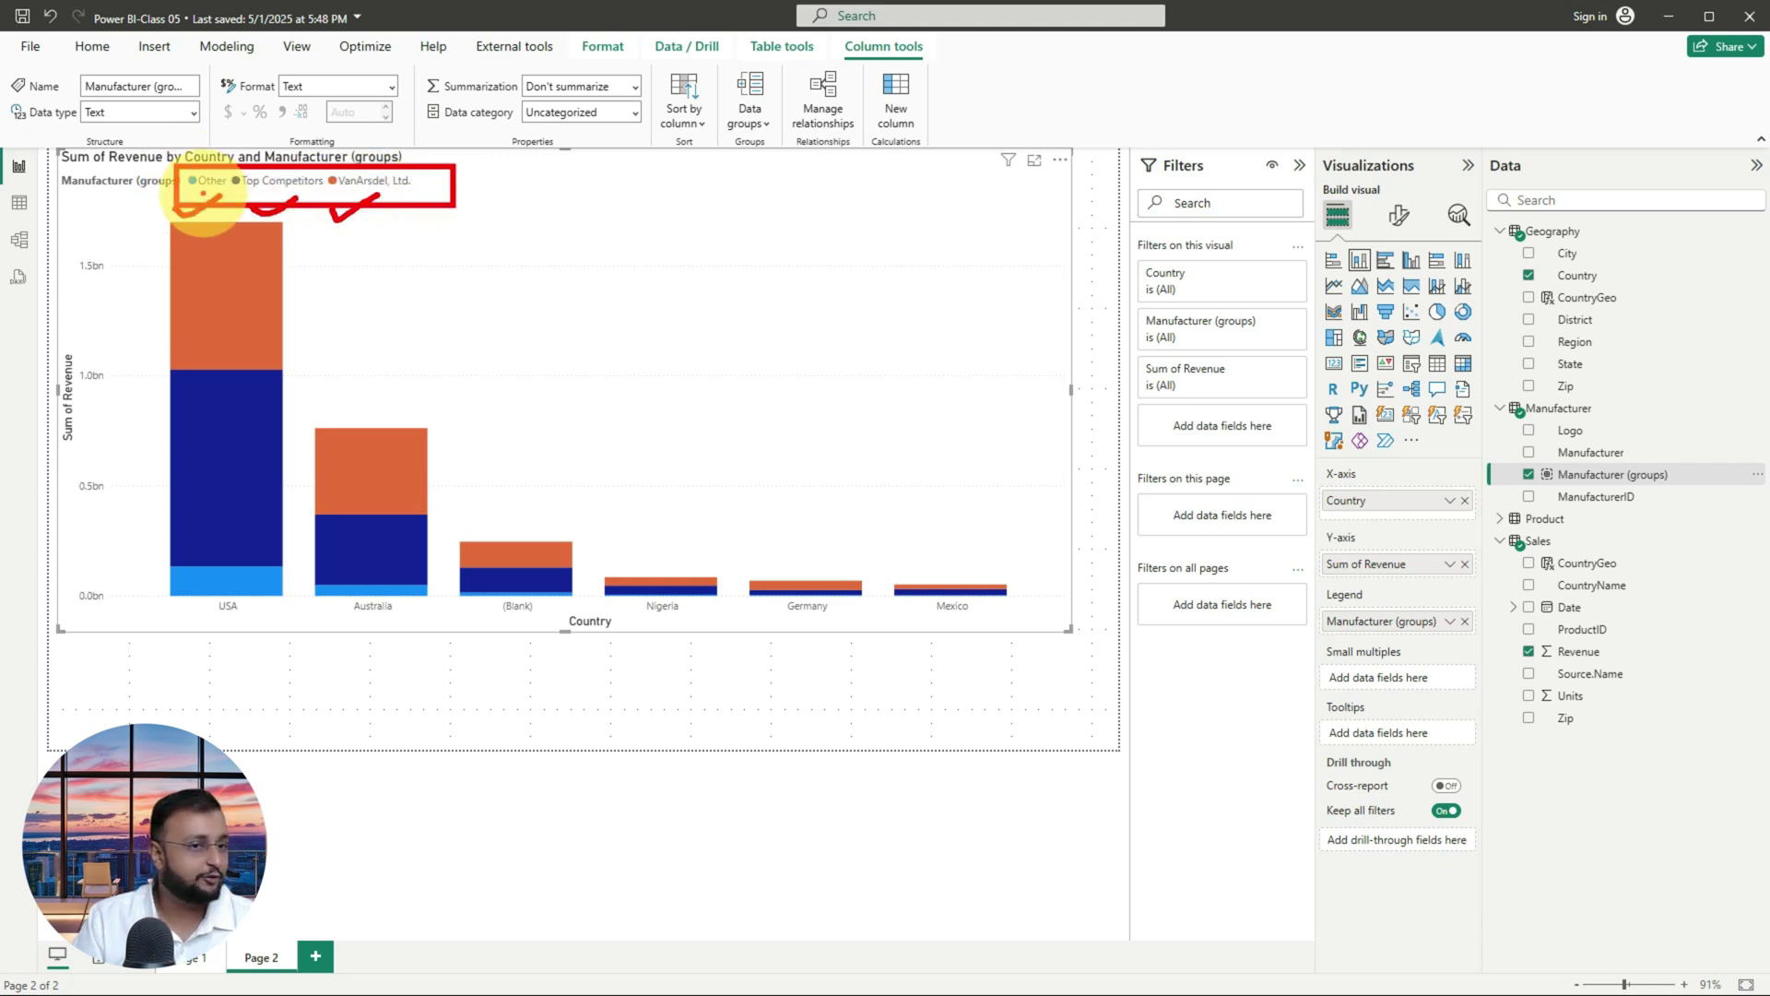
{"action": "key", "text": "Escape"}
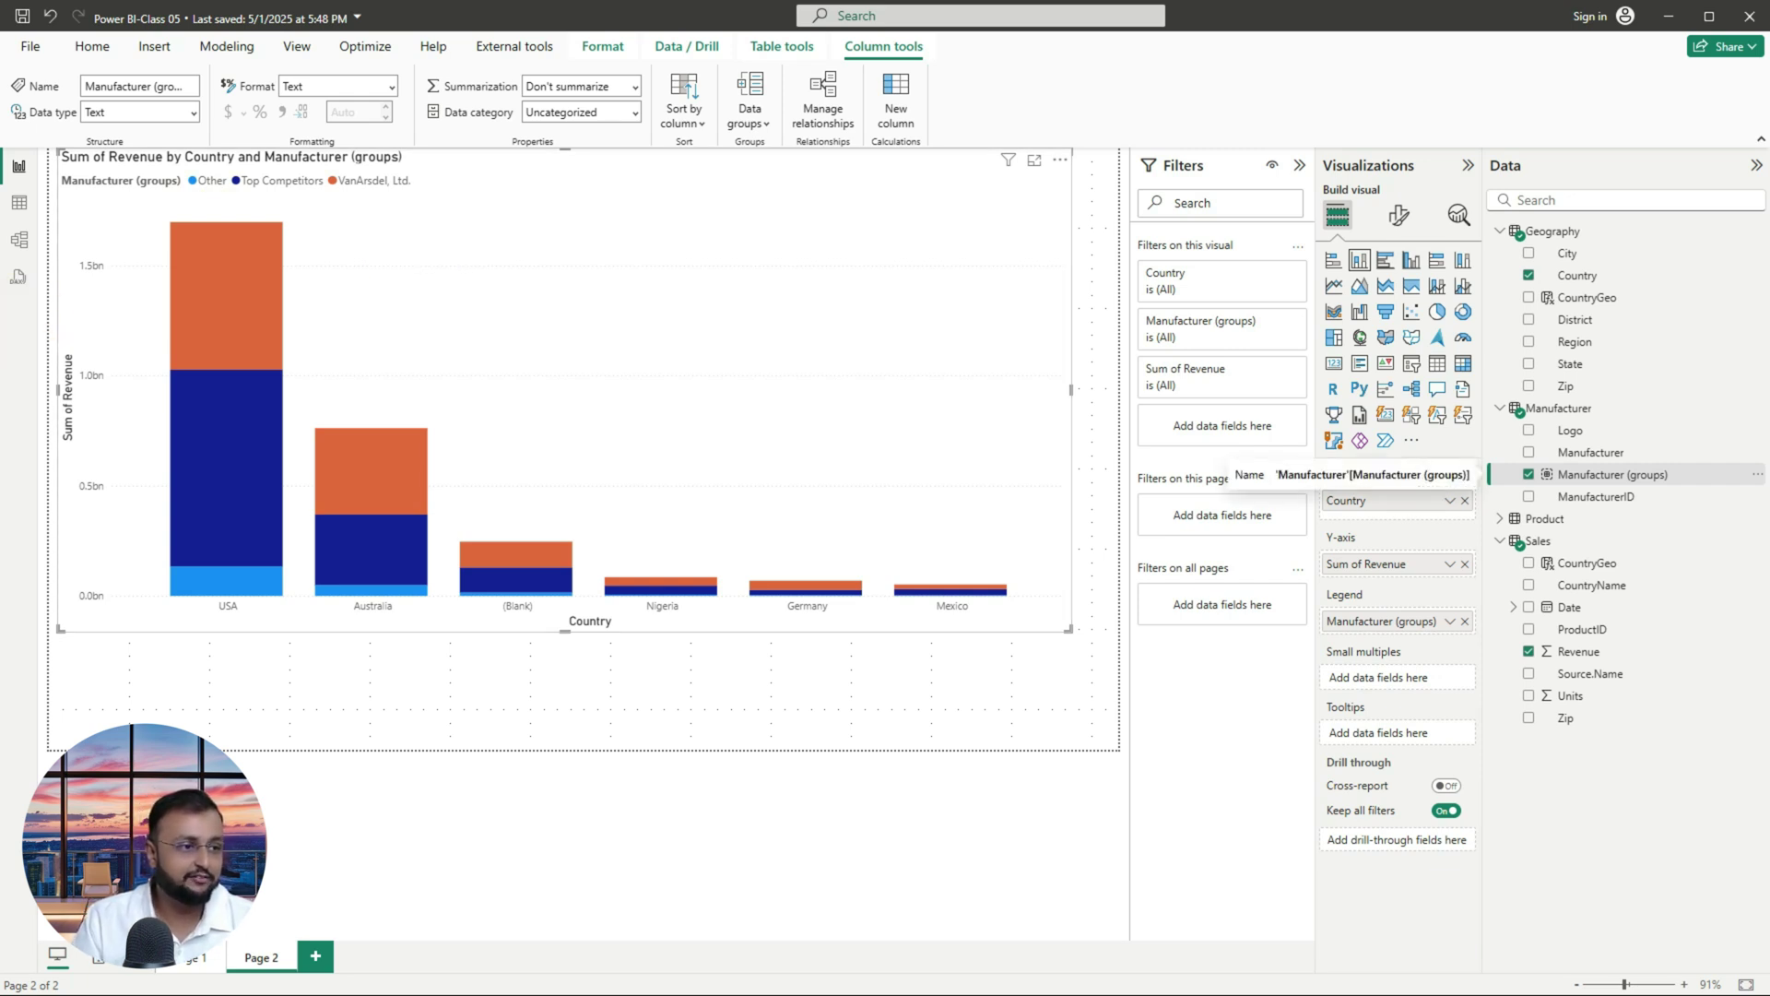
{"action": "key", "text": "Escape"}
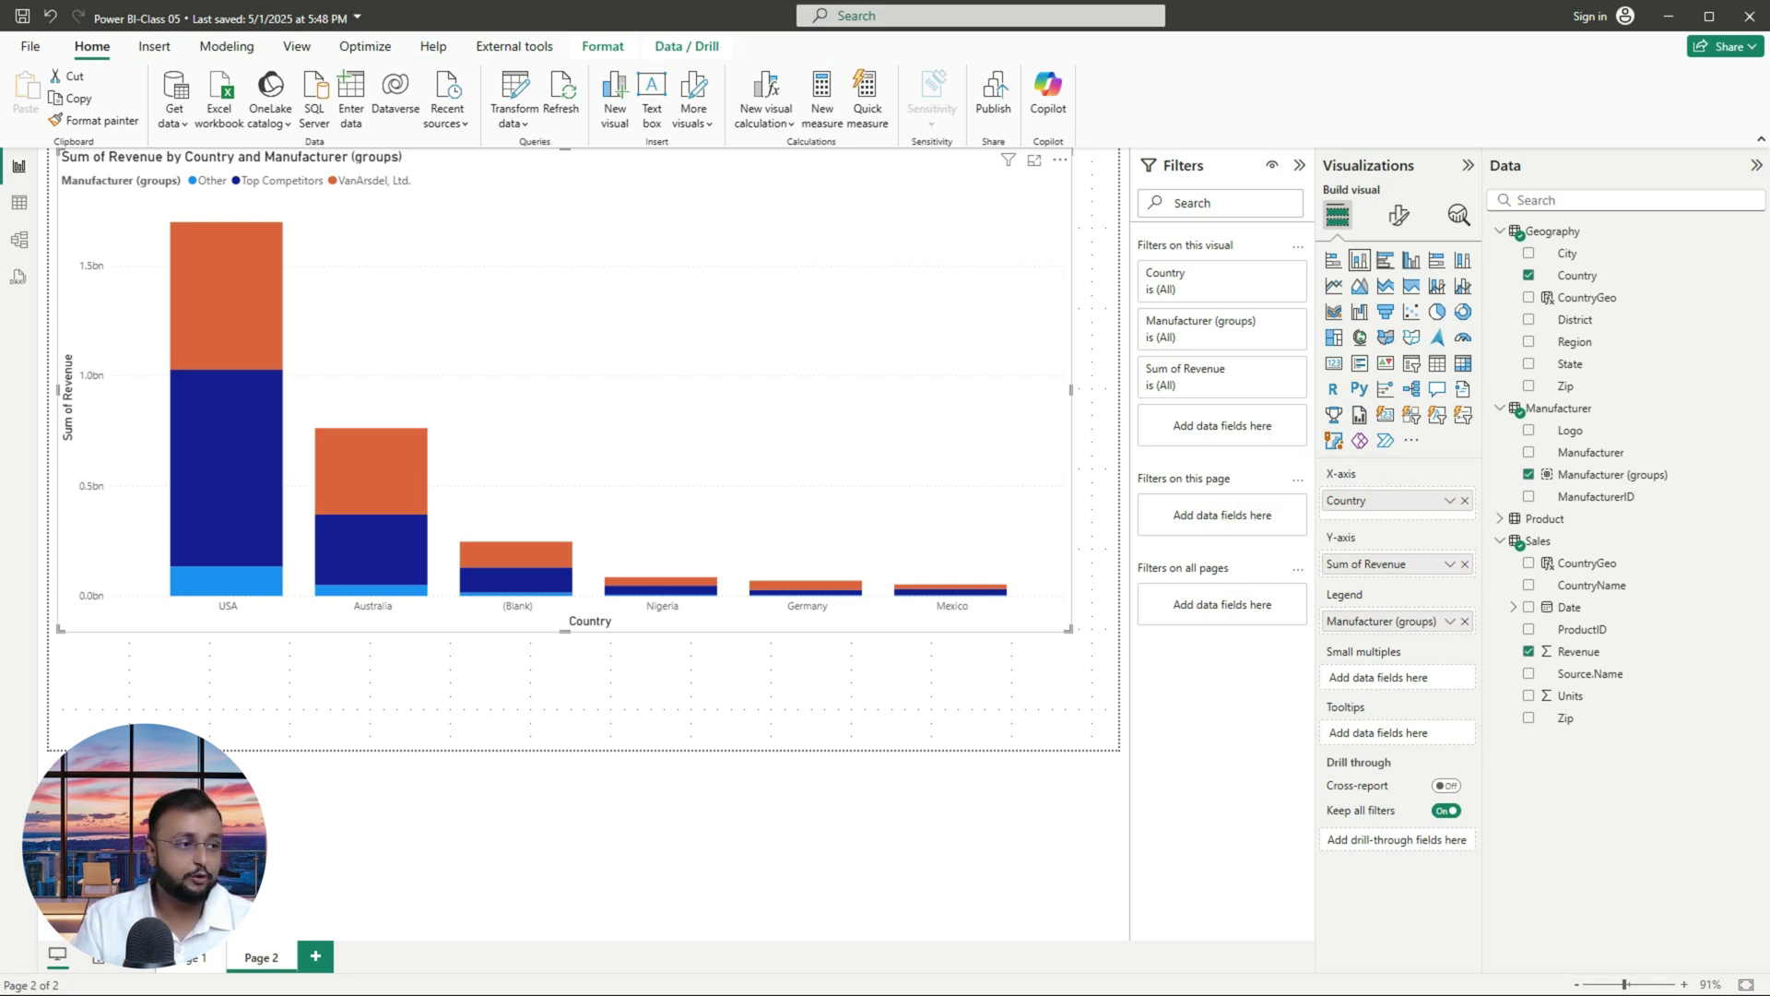
- Show the chart's data as a table to examine revenue per country and manufacturer group, and return to the report
{"action": "mouse_move", "coordinate": [242, 297]}
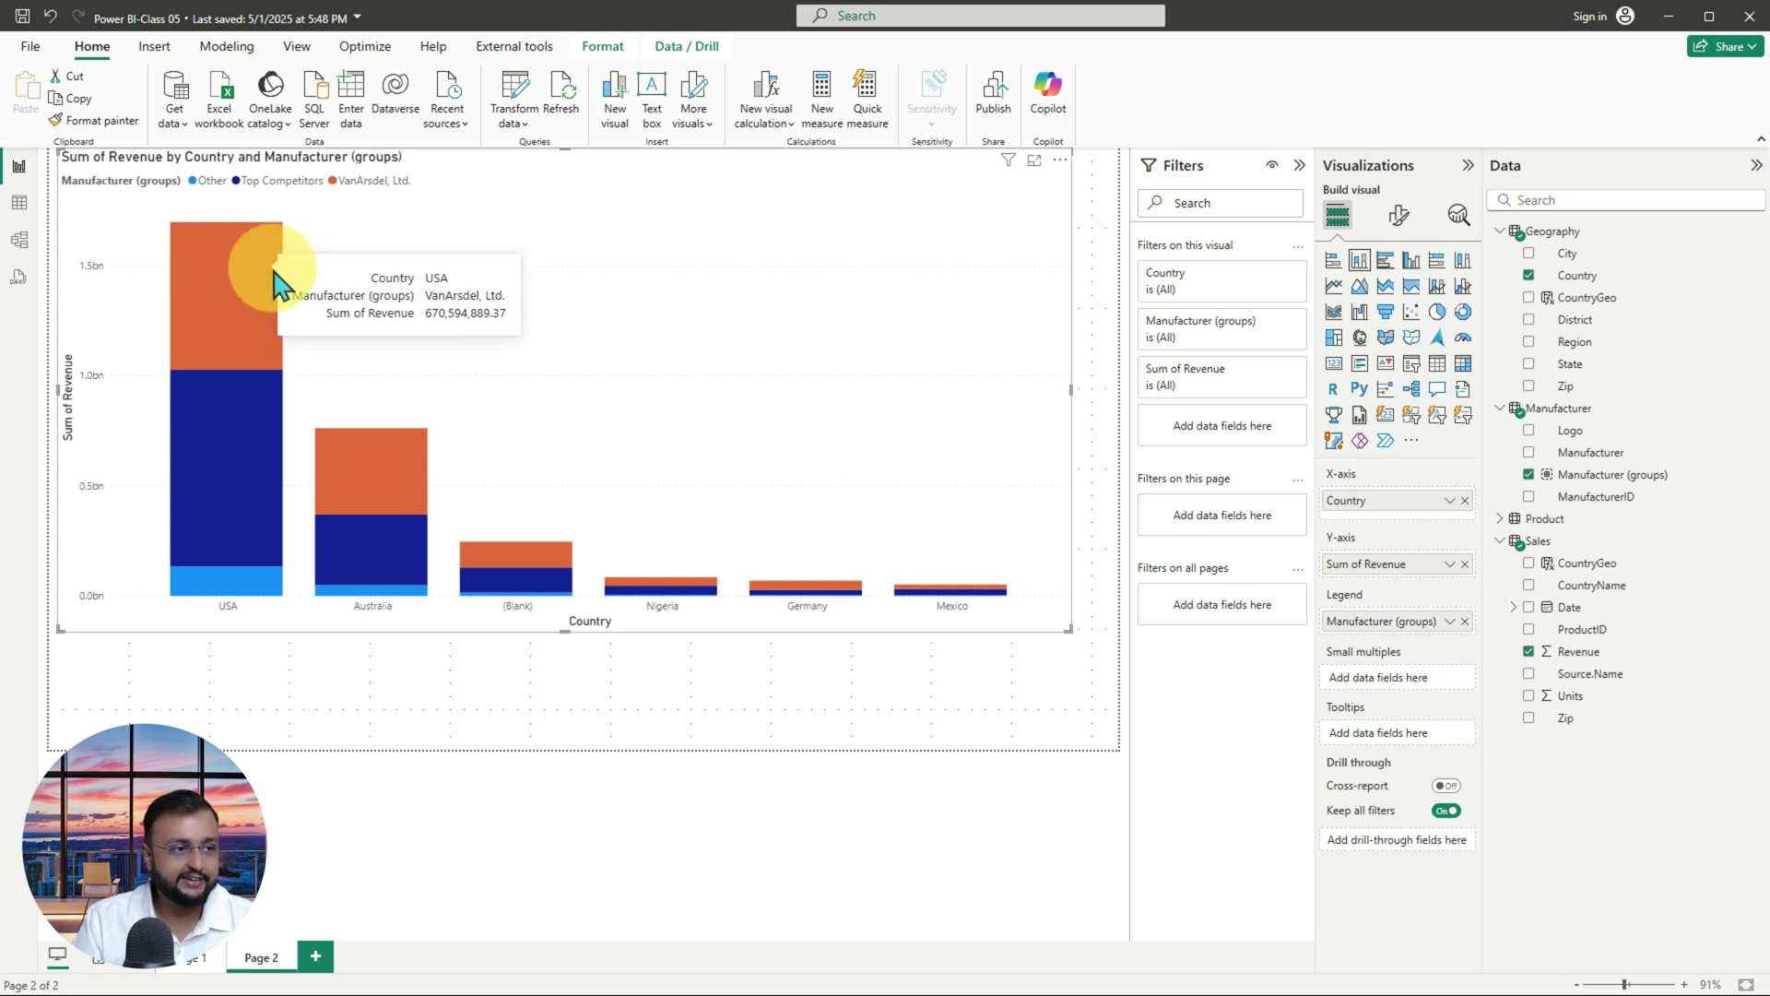
{"action": "right_click", "coordinate": [263, 271]}
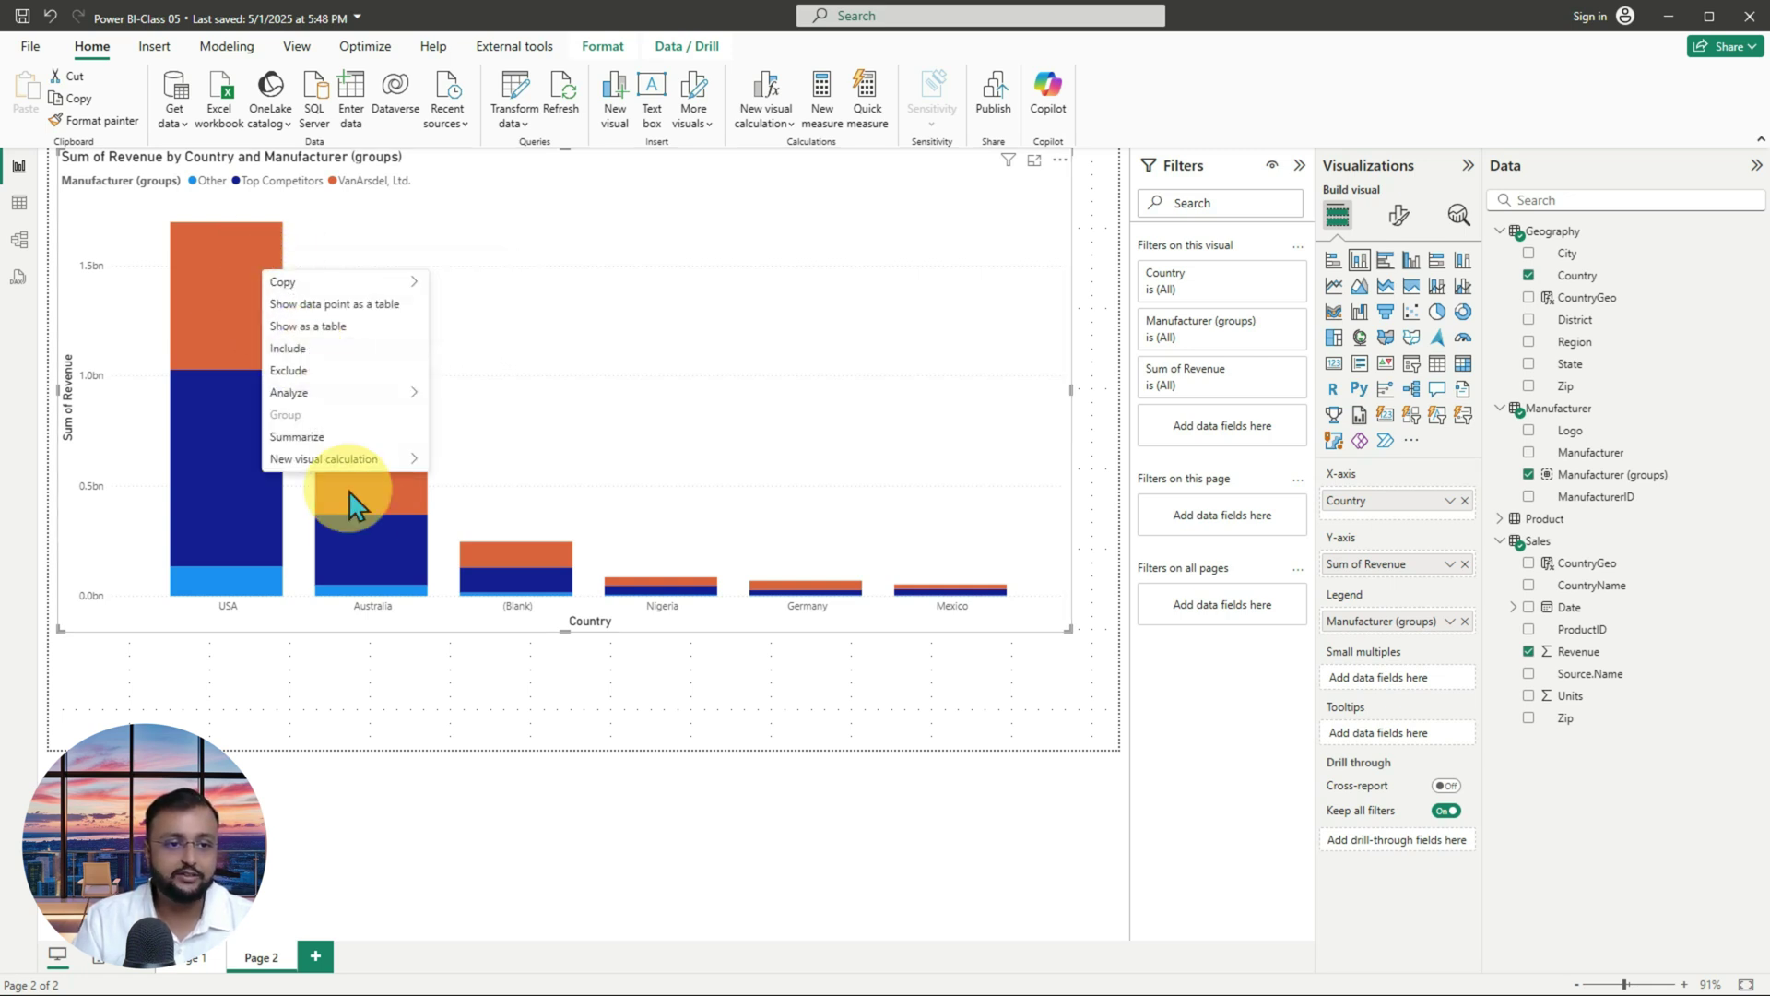
{"action": "left_click", "coordinate": [371, 328]}
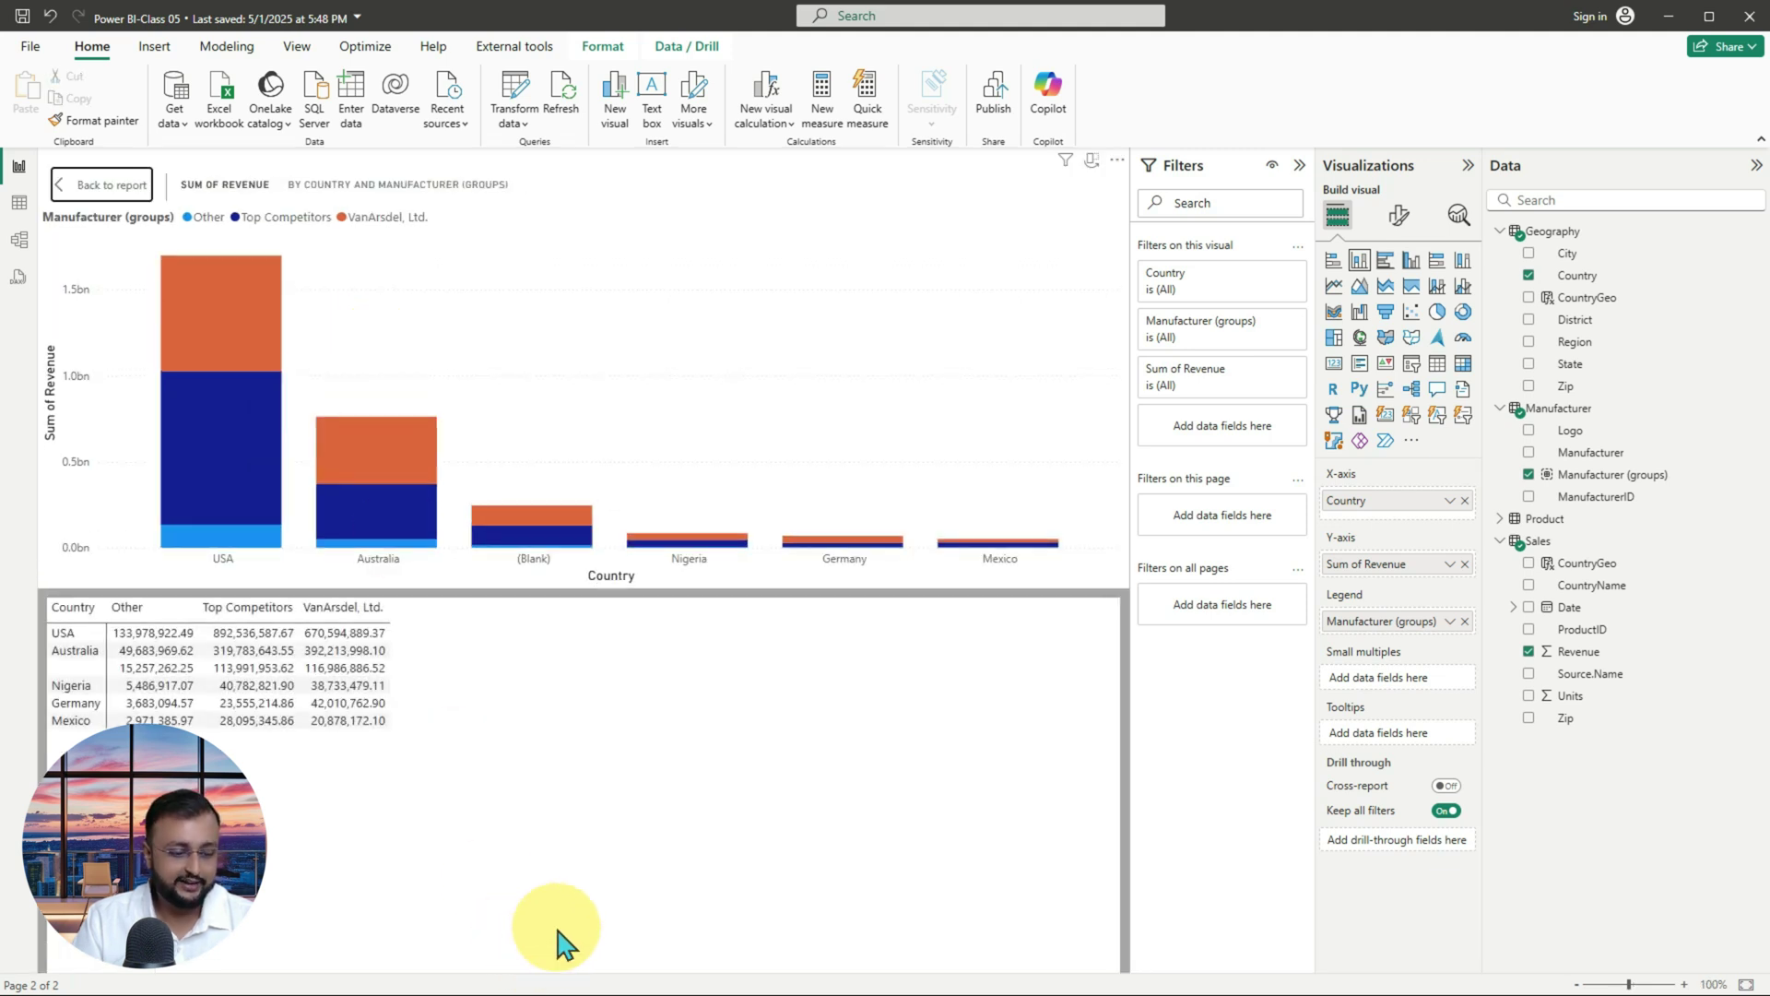
{"action": "left_click_drag", "start_coordinate": [37, 587], "coordinate": [420, 756]}
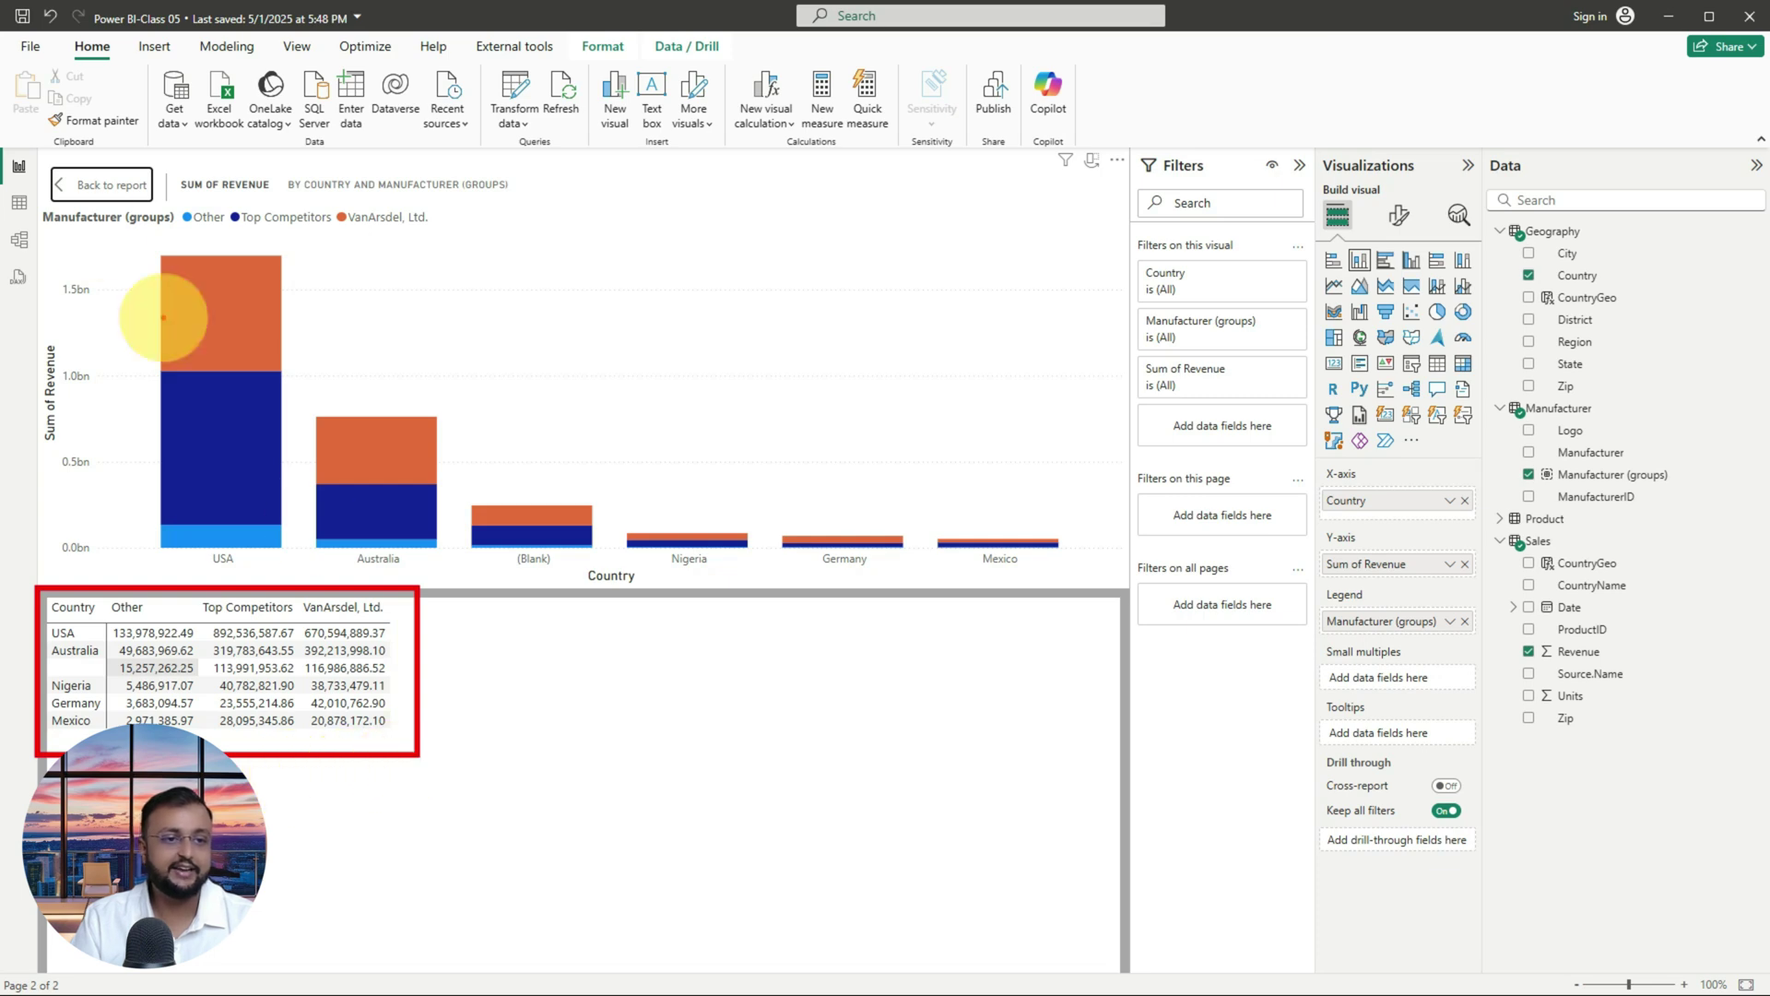
{"action": "key", "text": "Escape"}
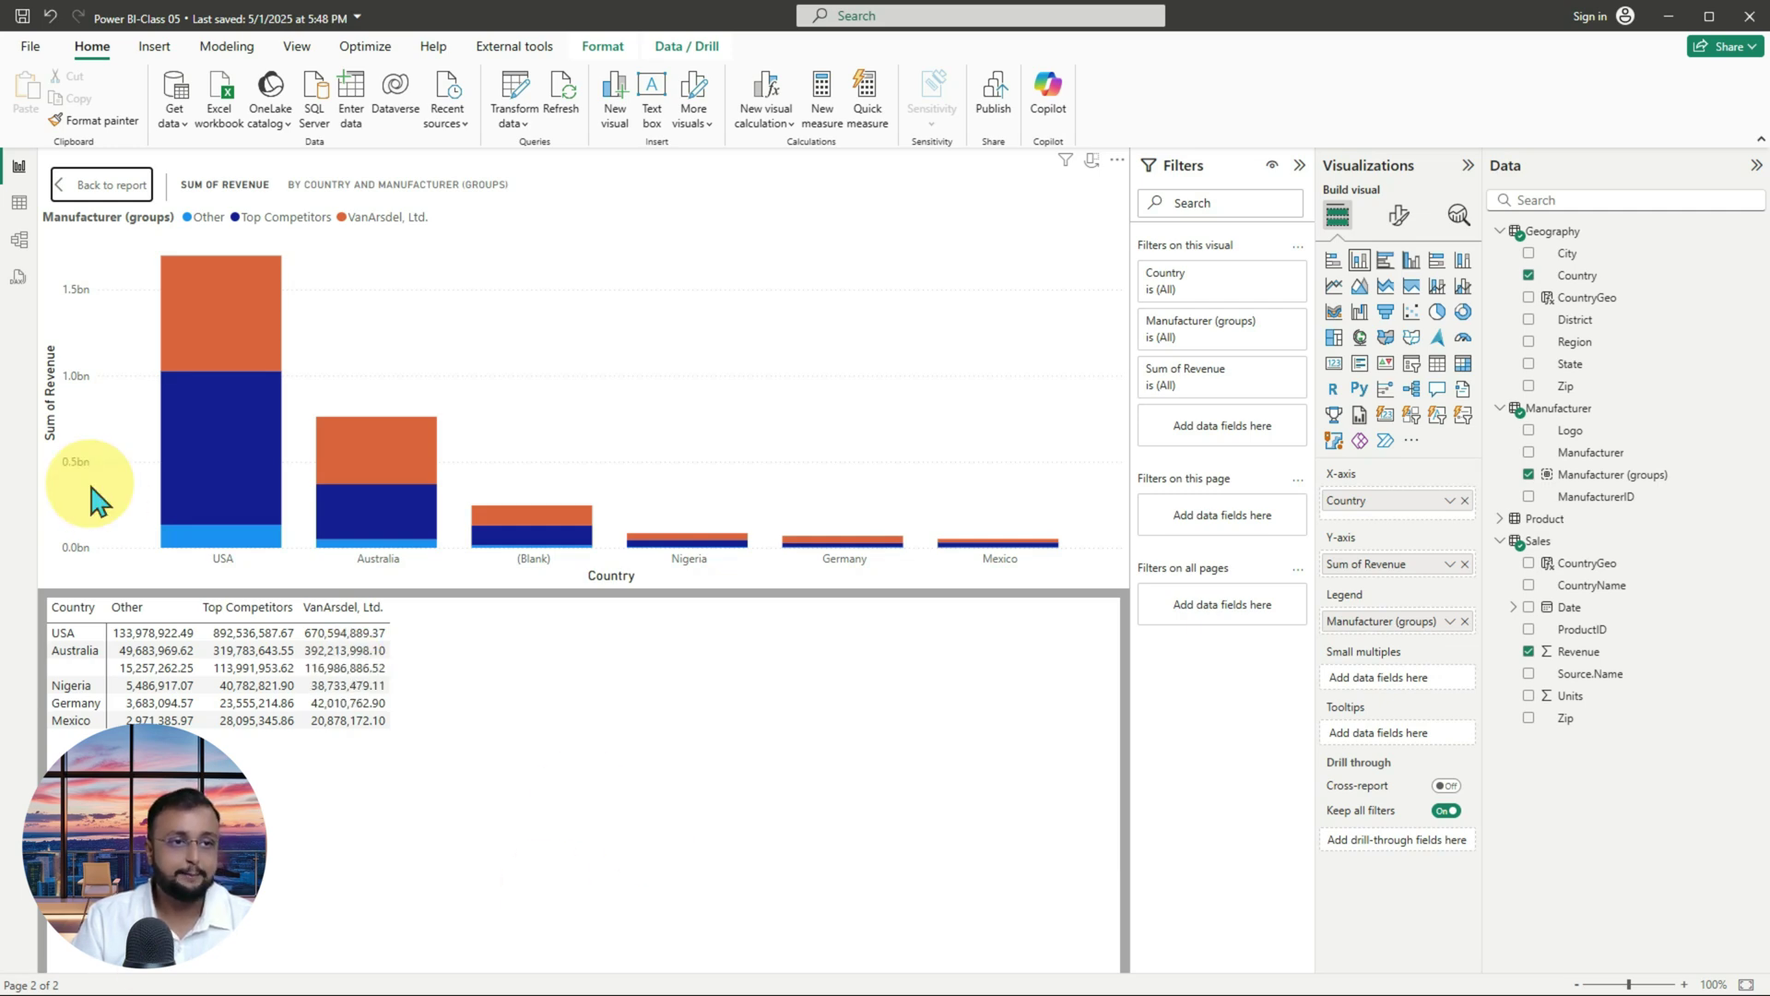
{"action": "left_click", "coordinate": [96, 189]}
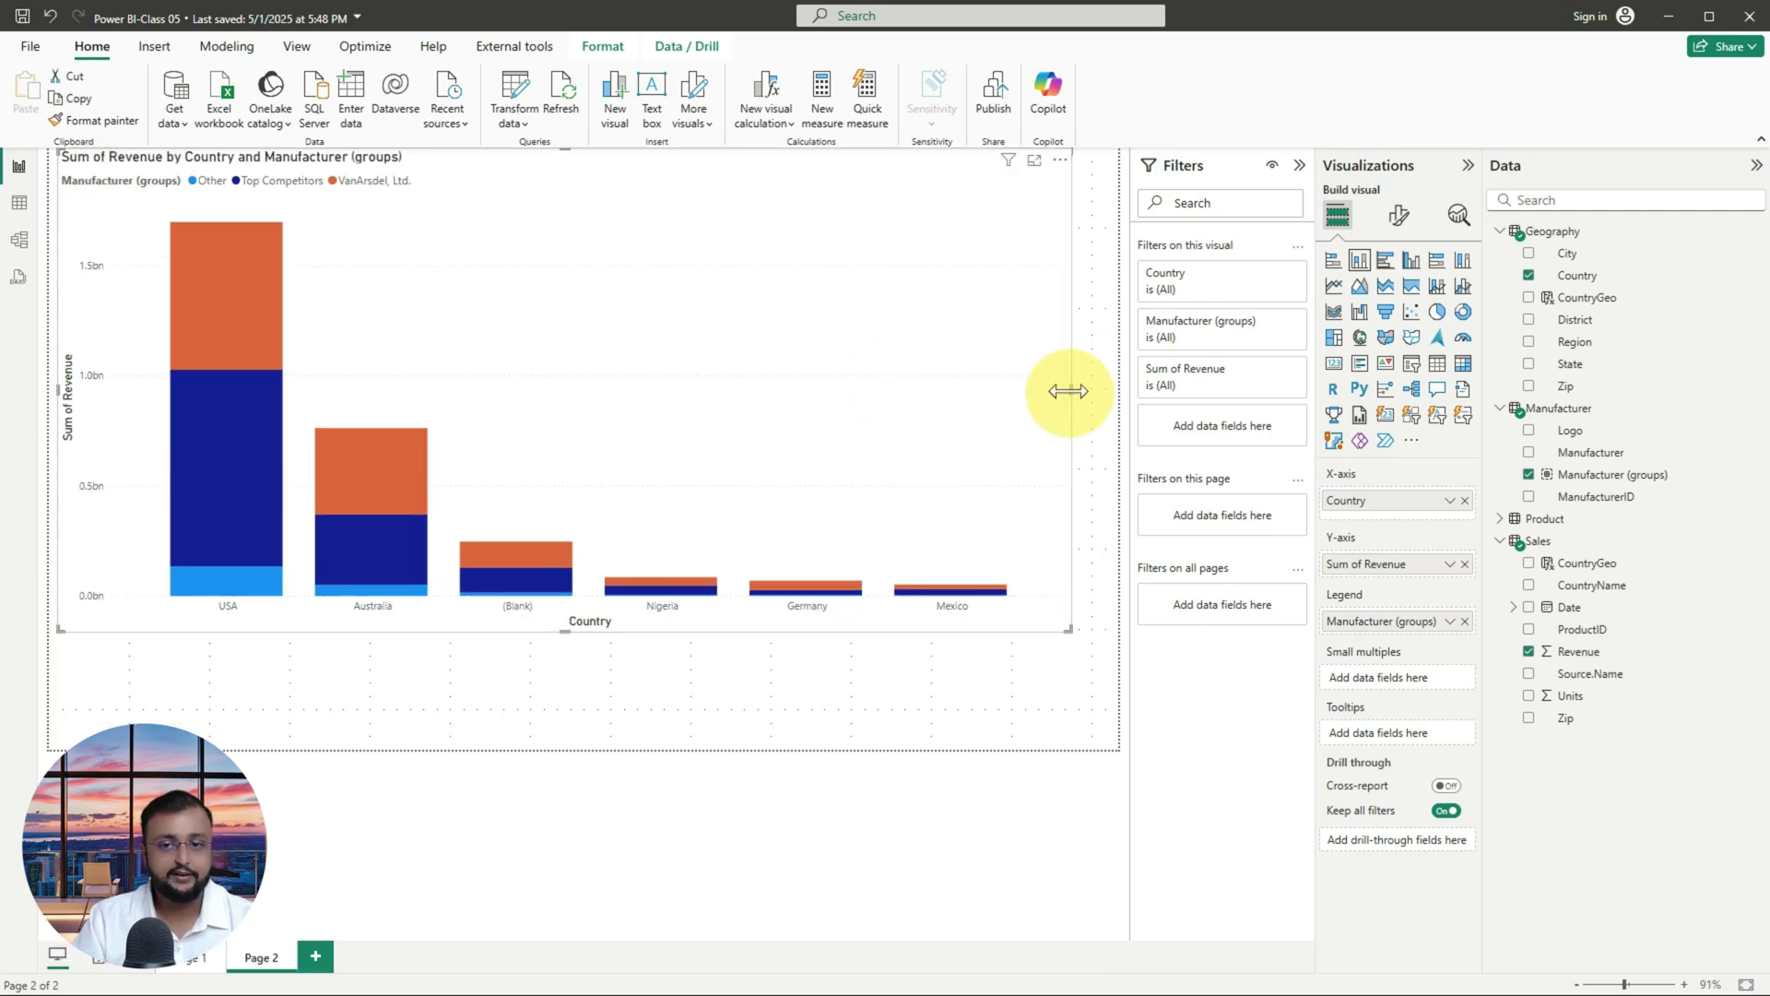
- Shrink the column chart to about half the page's width and reduce its height, leaving it deselected
{"action": "left_click_drag", "start_coordinate": [1068, 390], "coordinate": [581, 391]}
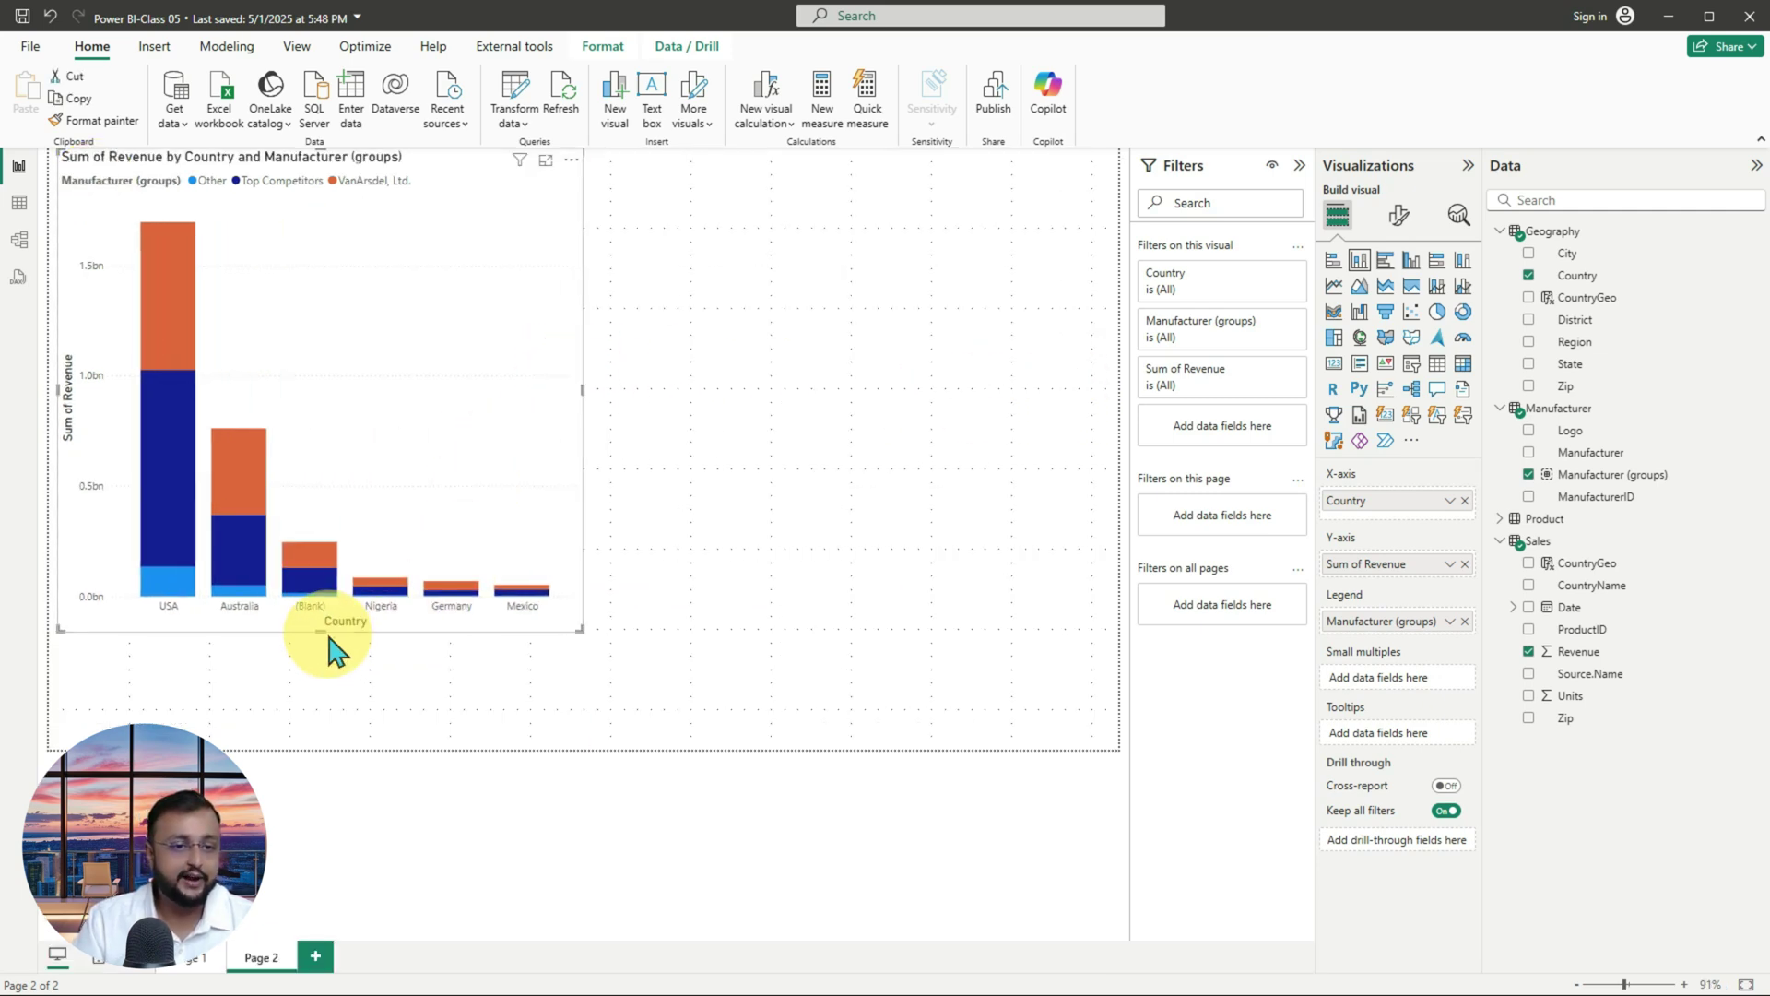
{"action": "left_click_drag", "start_coordinate": [326, 618], "coordinate": [339, 470]}
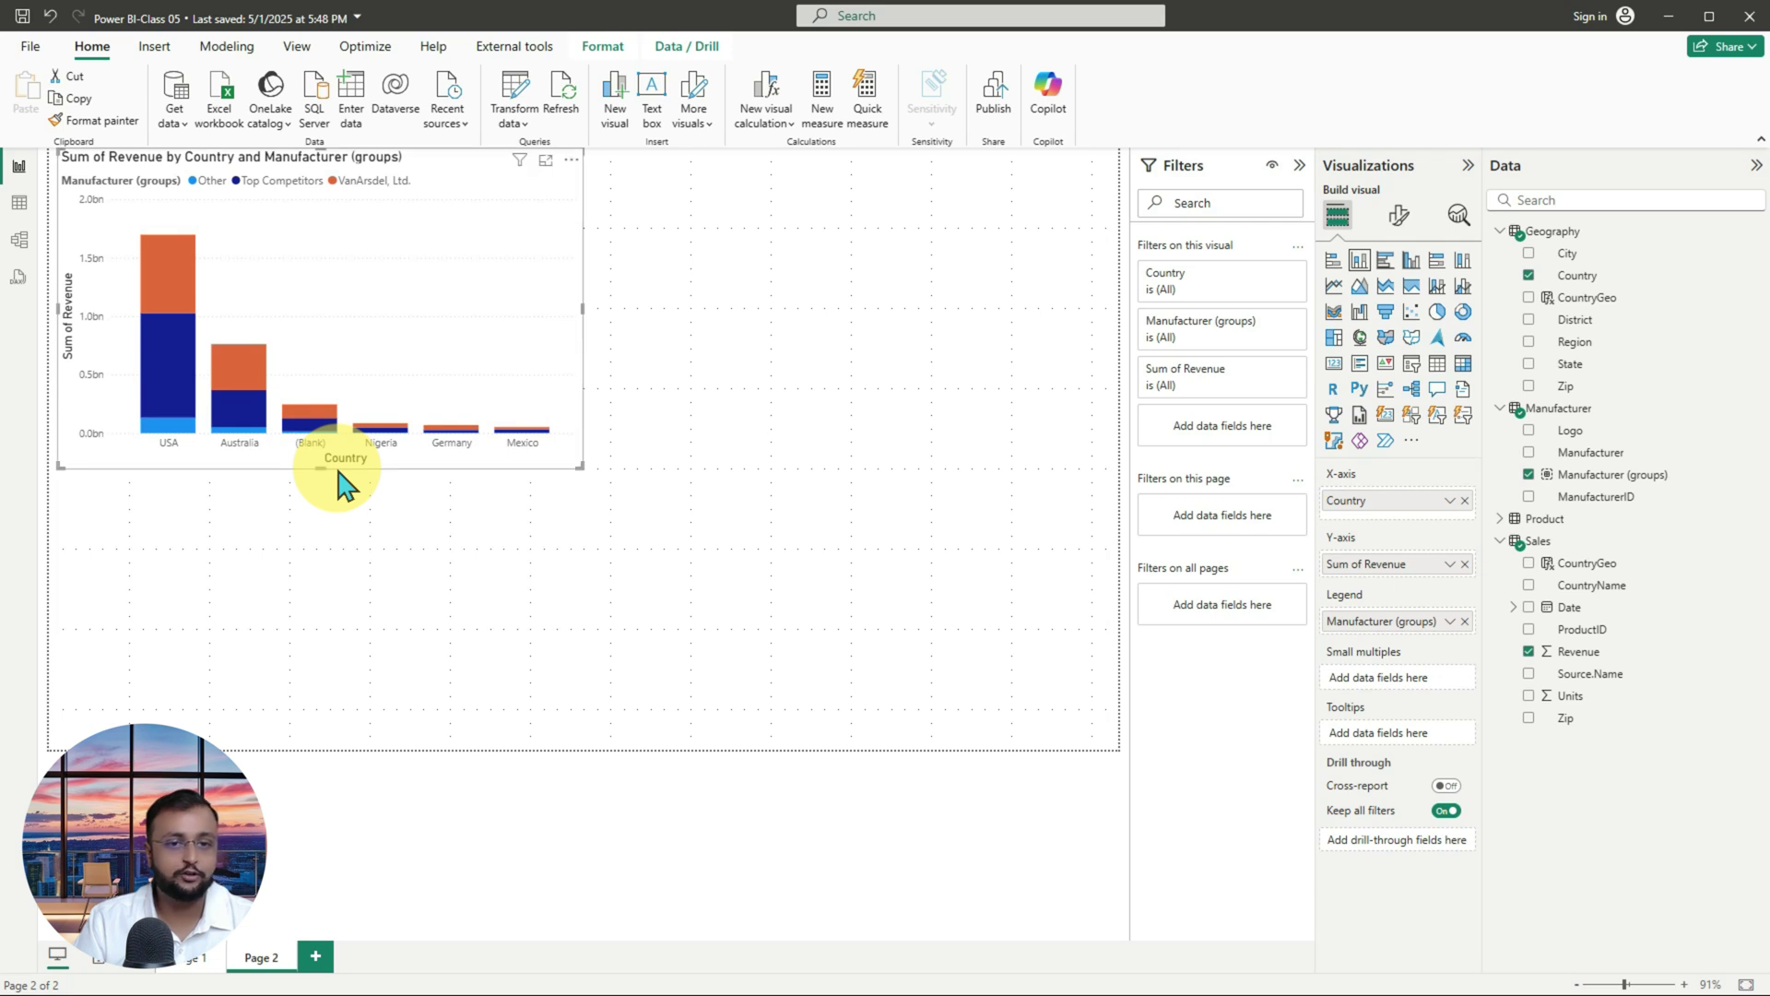
{"action": "left_click", "coordinate": [878, 423]}
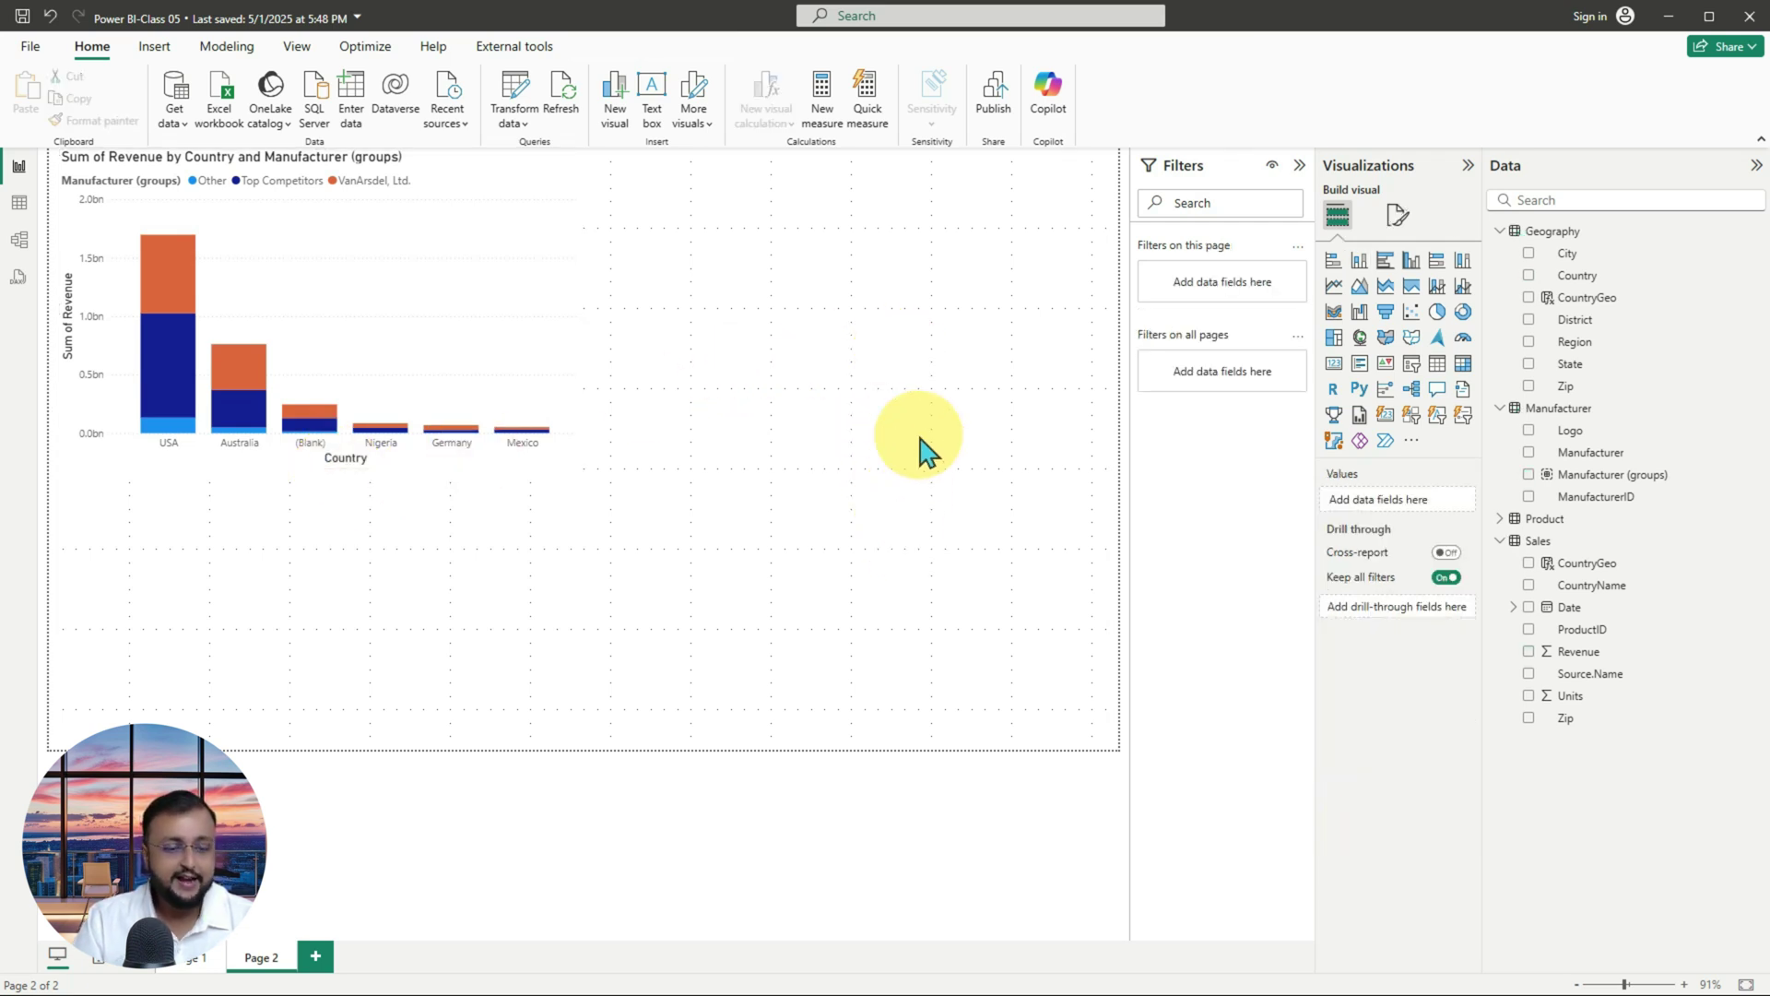
- Add a treemap visual to the right of the column chart and stretch it down to the page's lower edge
{"action": "left_click_drag", "start_coordinate": [1310, 320], "coordinate": [1354, 356]}
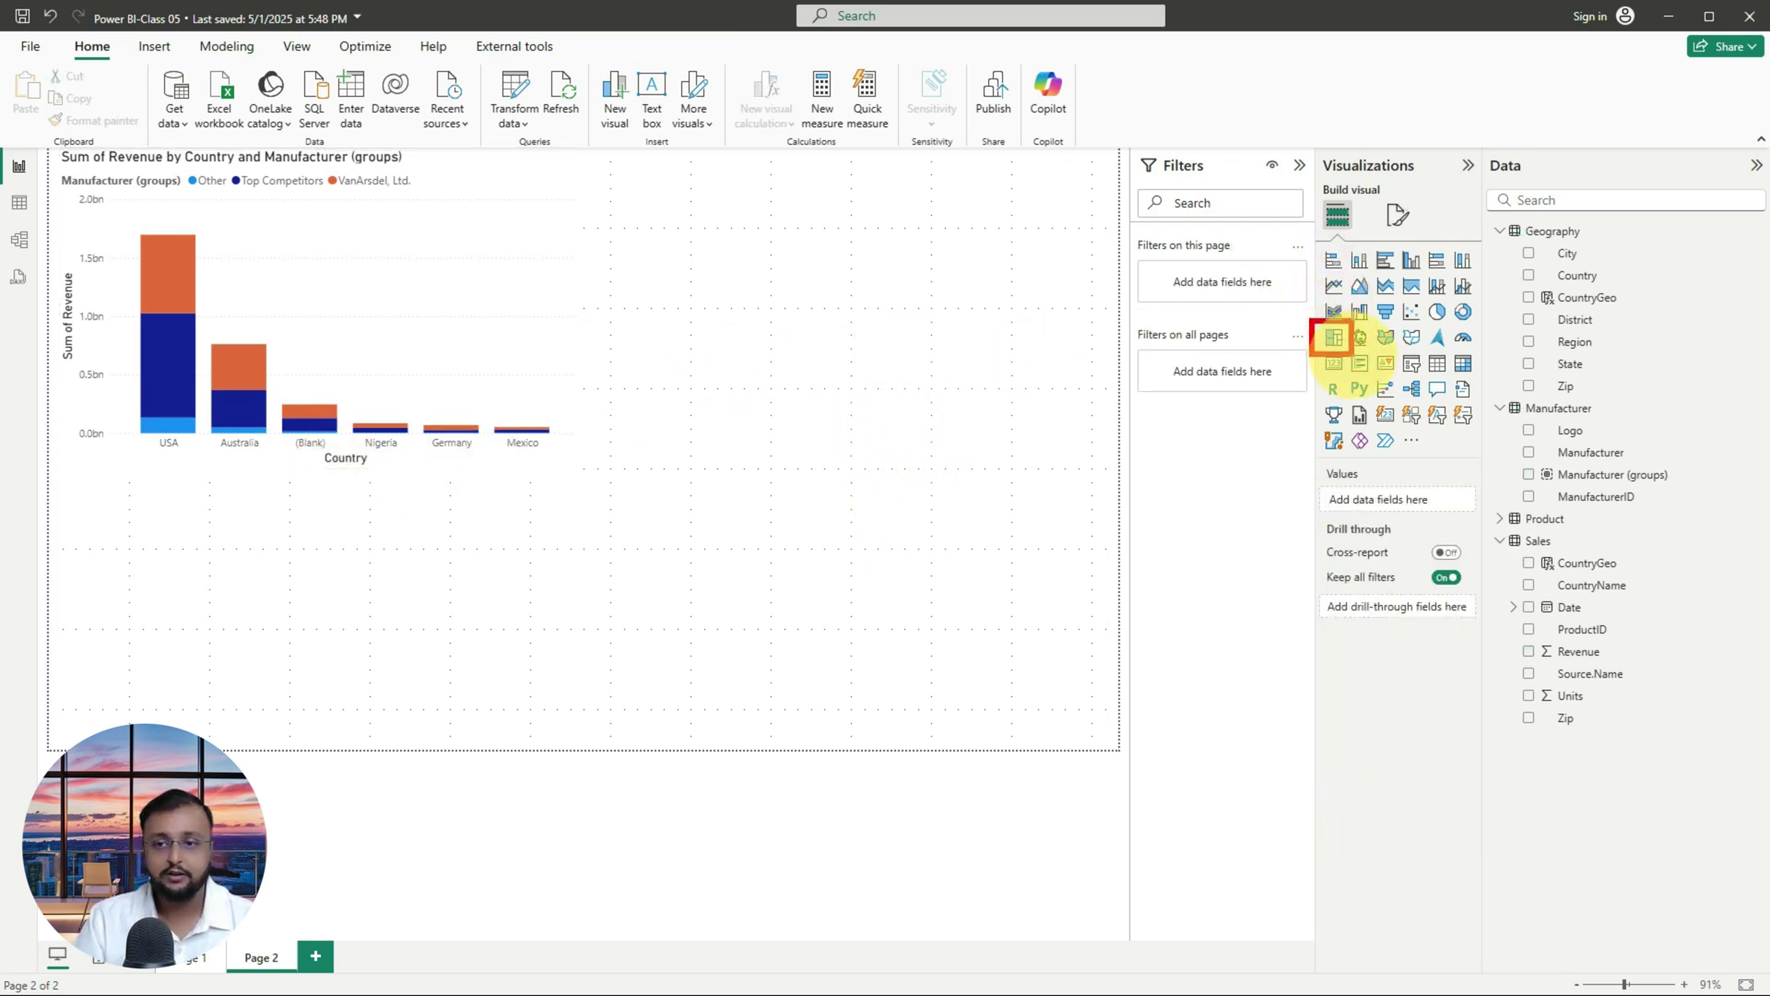
{"action": "left_click_drag", "start_coordinate": [1243, 318], "coordinate": [1302, 341]}
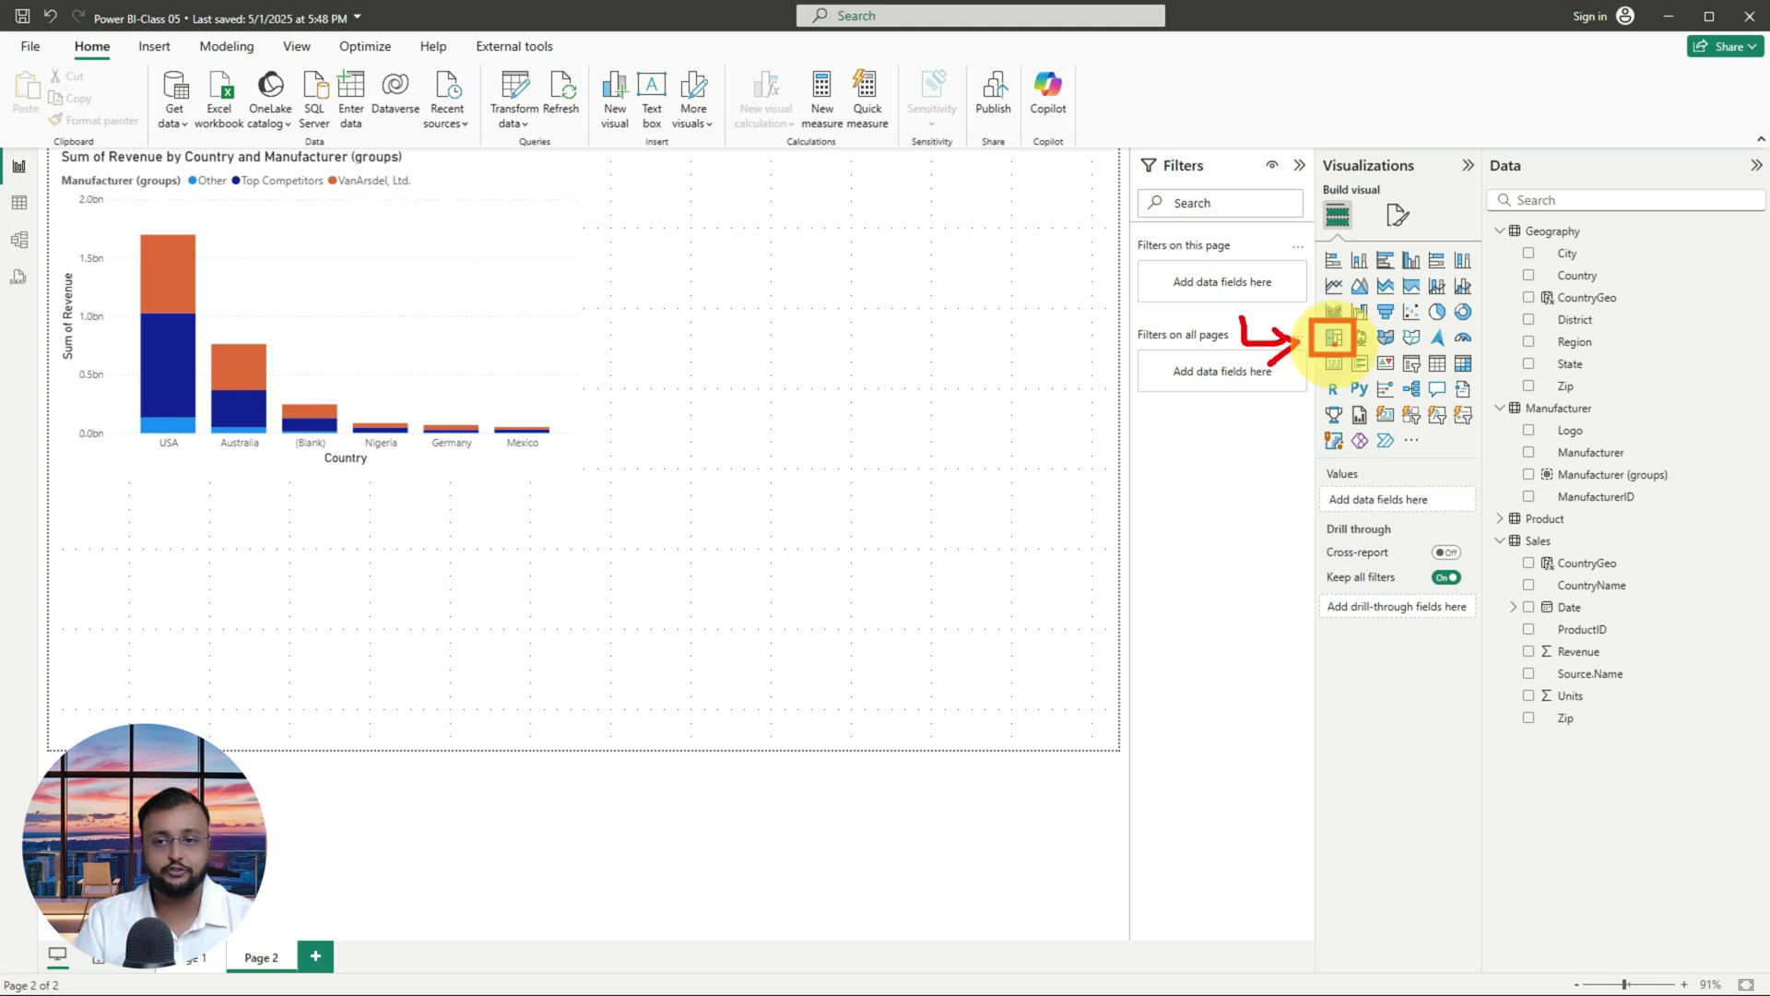
{"action": "key", "text": "Escape"}
{"action": "left_click", "coordinate": [1335, 341]}
{"action": "left_click_drag", "start_coordinate": [356, 612], "coordinate": [940, 296]}
{"action": "left_click_drag", "start_coordinate": [856, 417], "coordinate": [894, 738]}
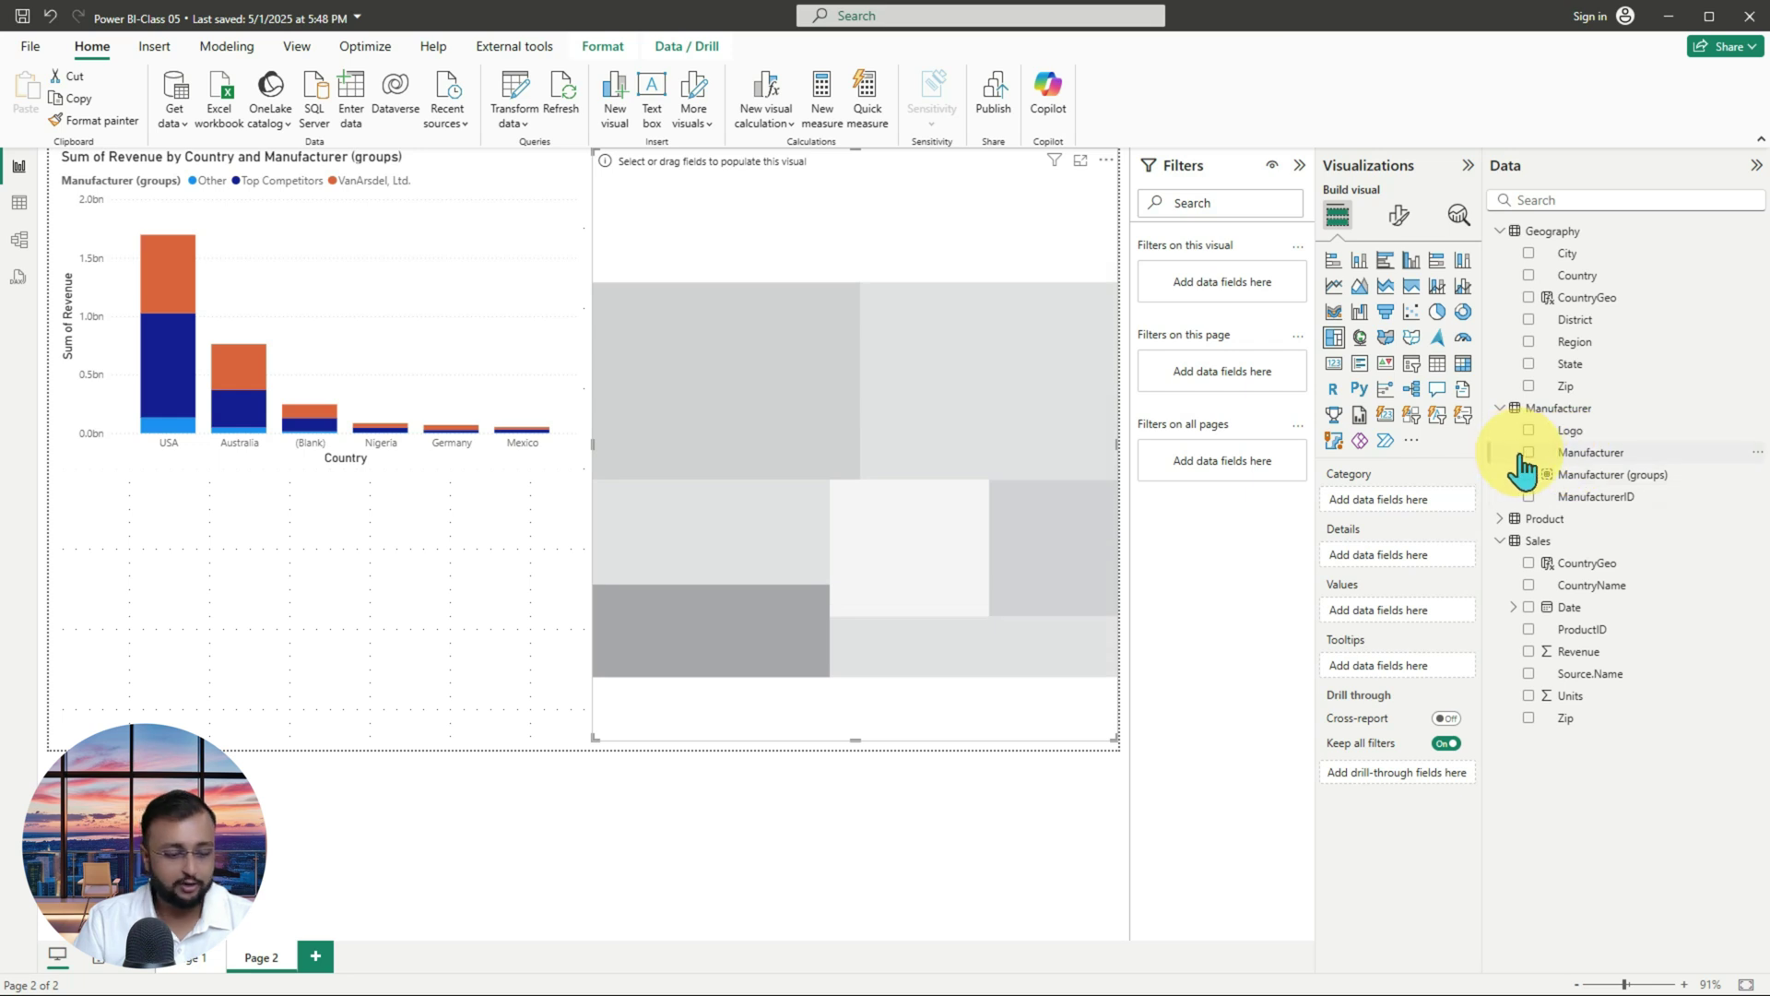
- Add the Manufacturer field as the category of the treemap
{"action": "left_click_drag", "start_coordinate": [1505, 439], "coordinate": [1649, 463]}
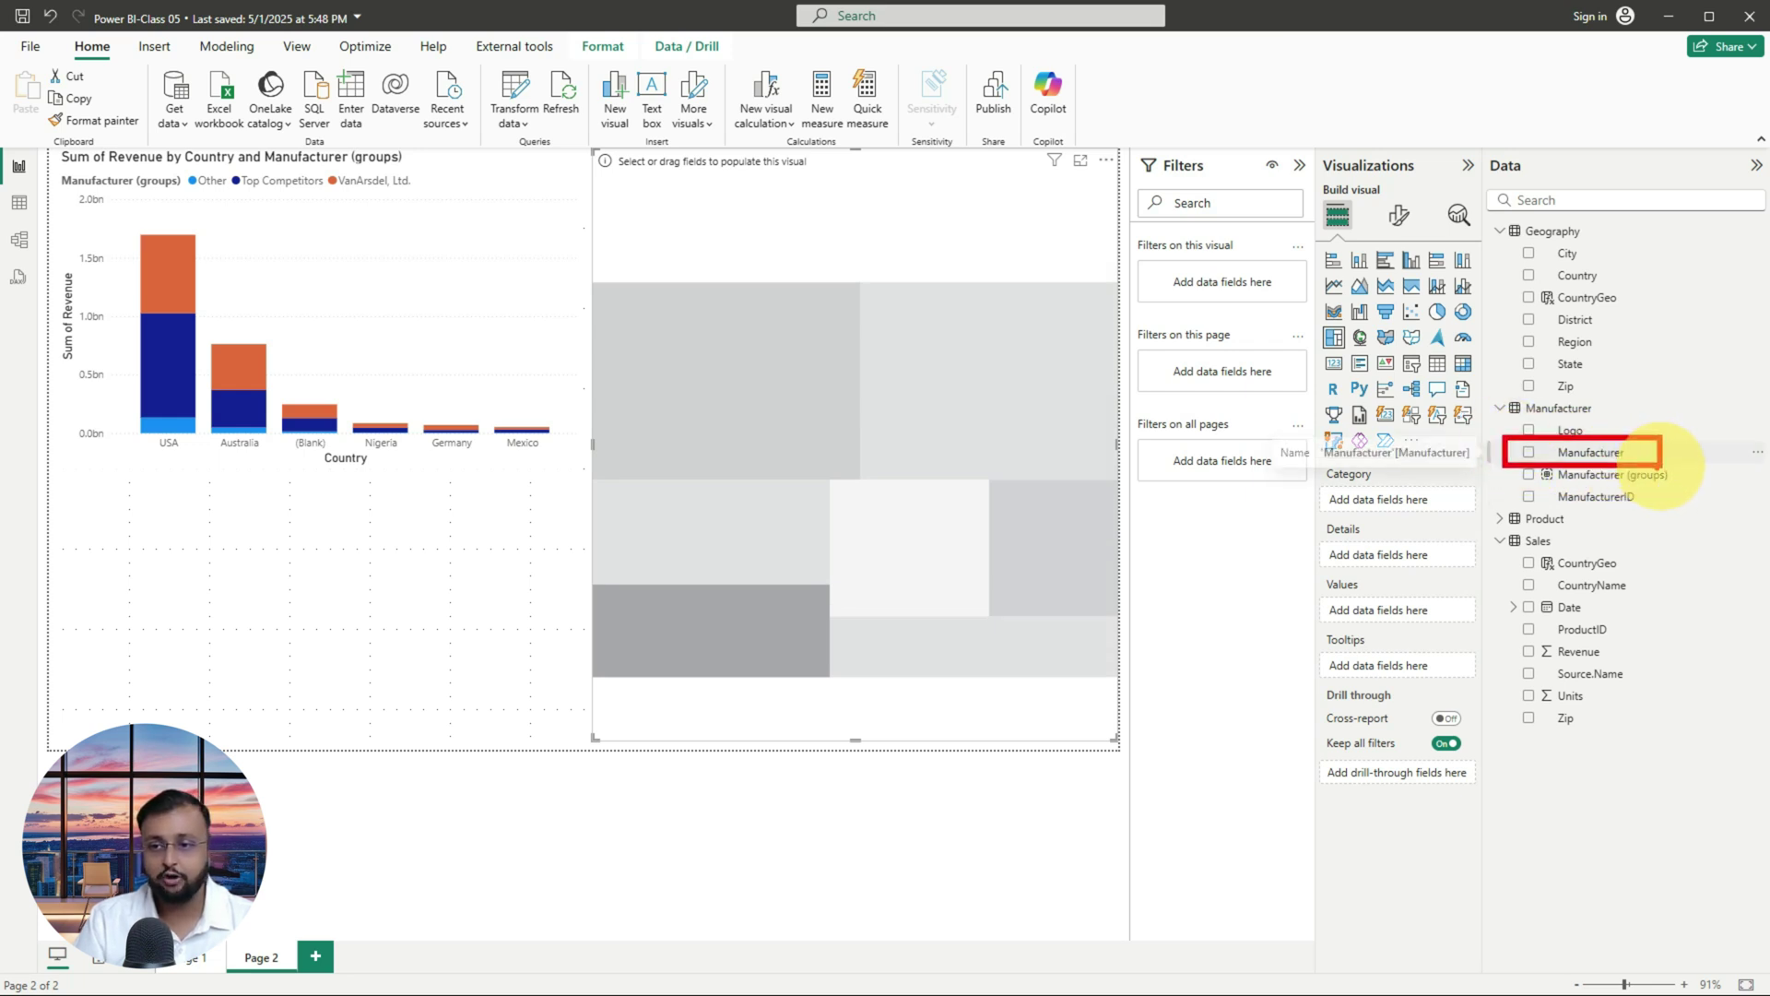
{"action": "left_click", "coordinate": [1528, 452]}
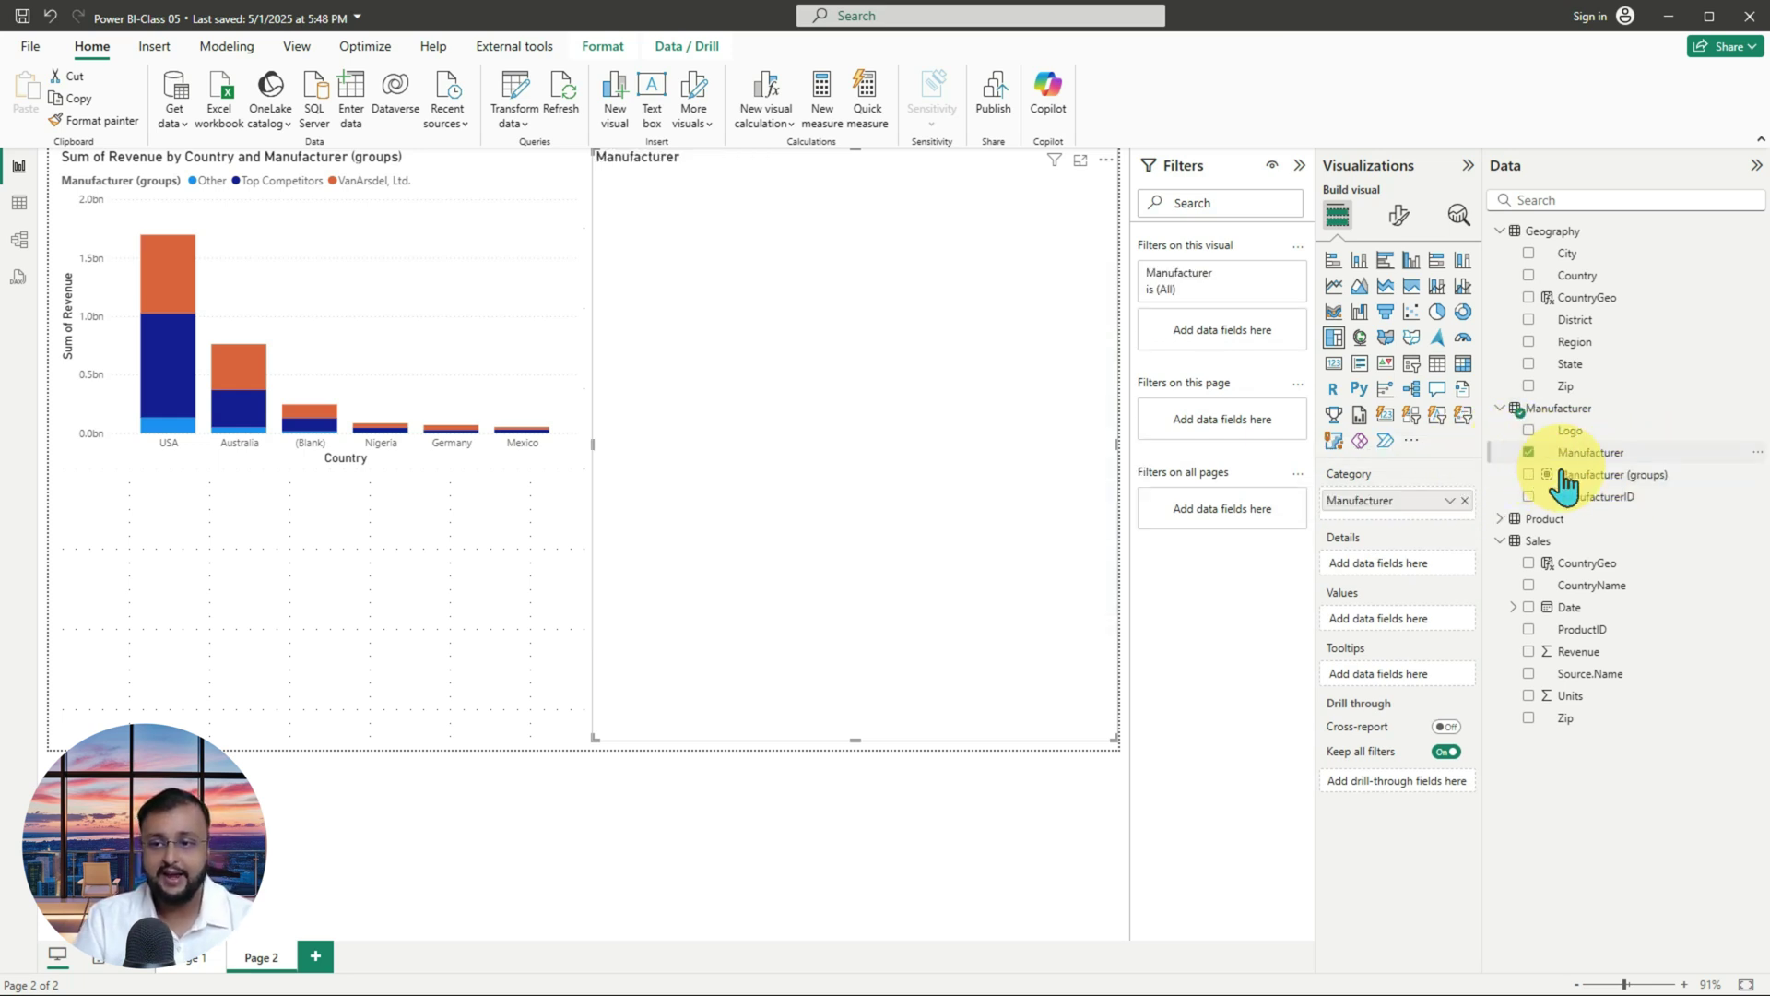
- Add the Revenue field as the treemap's values and inspect the VanArsdel, Ltd. tile
{"action": "left_click", "coordinate": [1528, 651]}
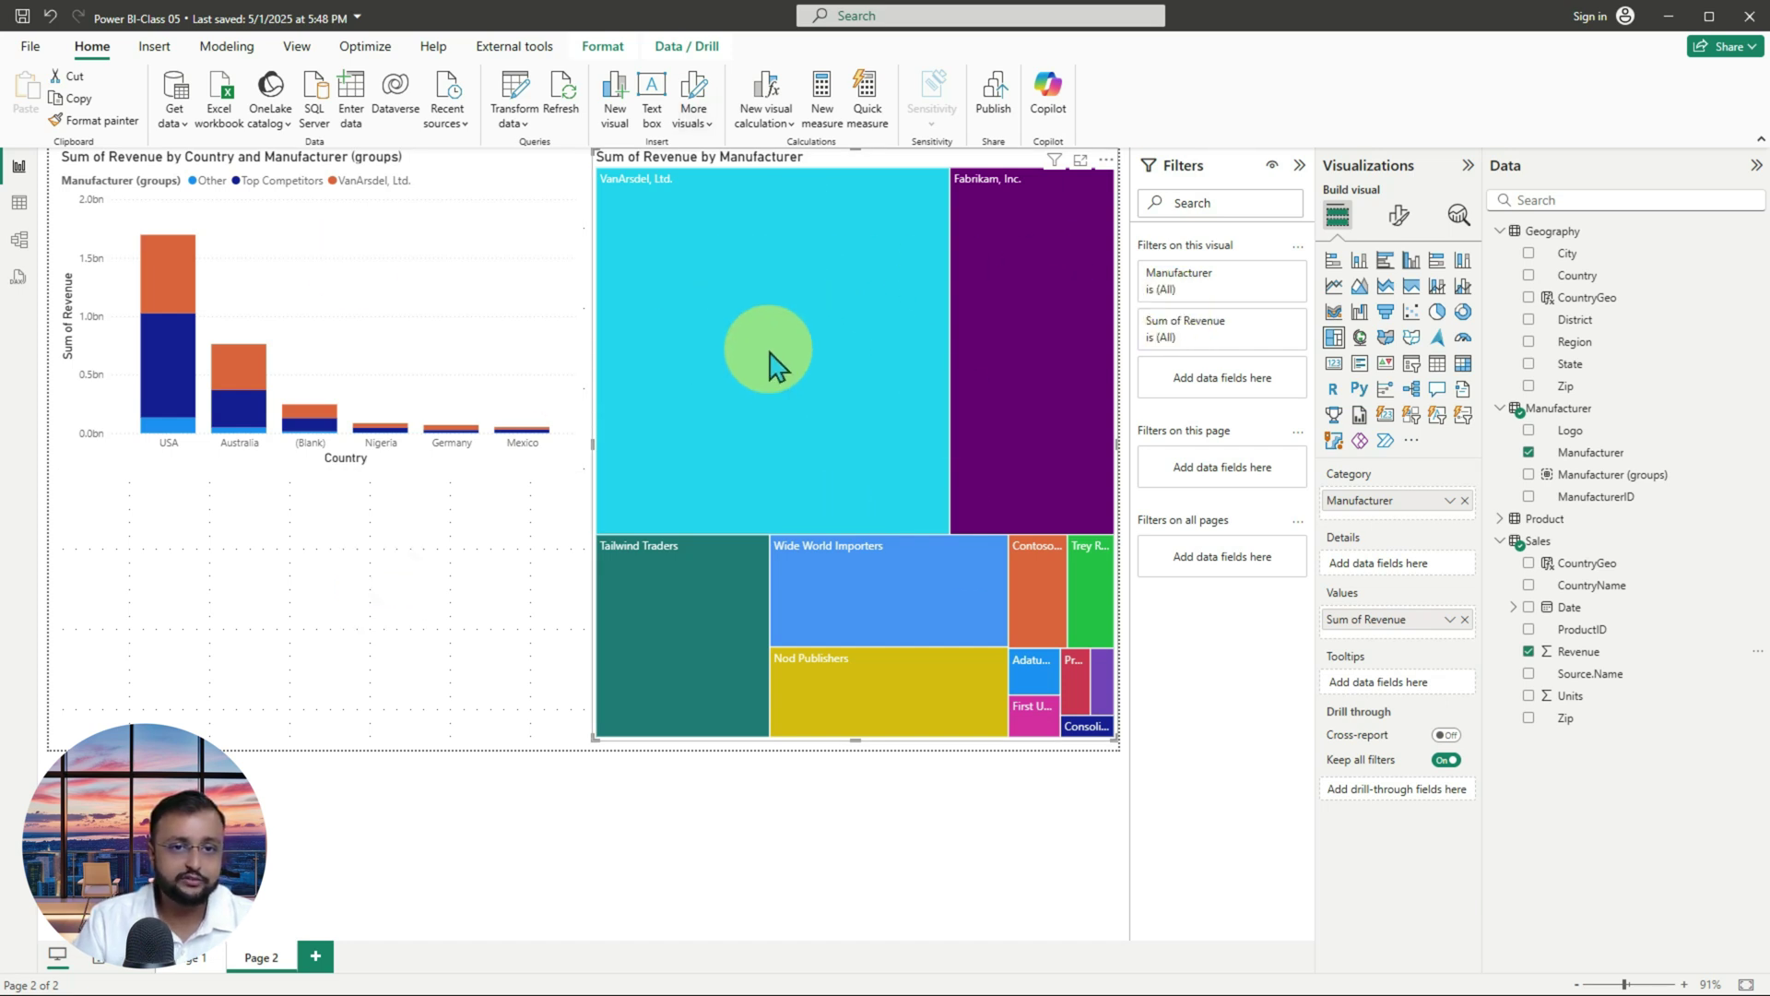
{"action": "mouse_move", "coordinate": [775, 341]}
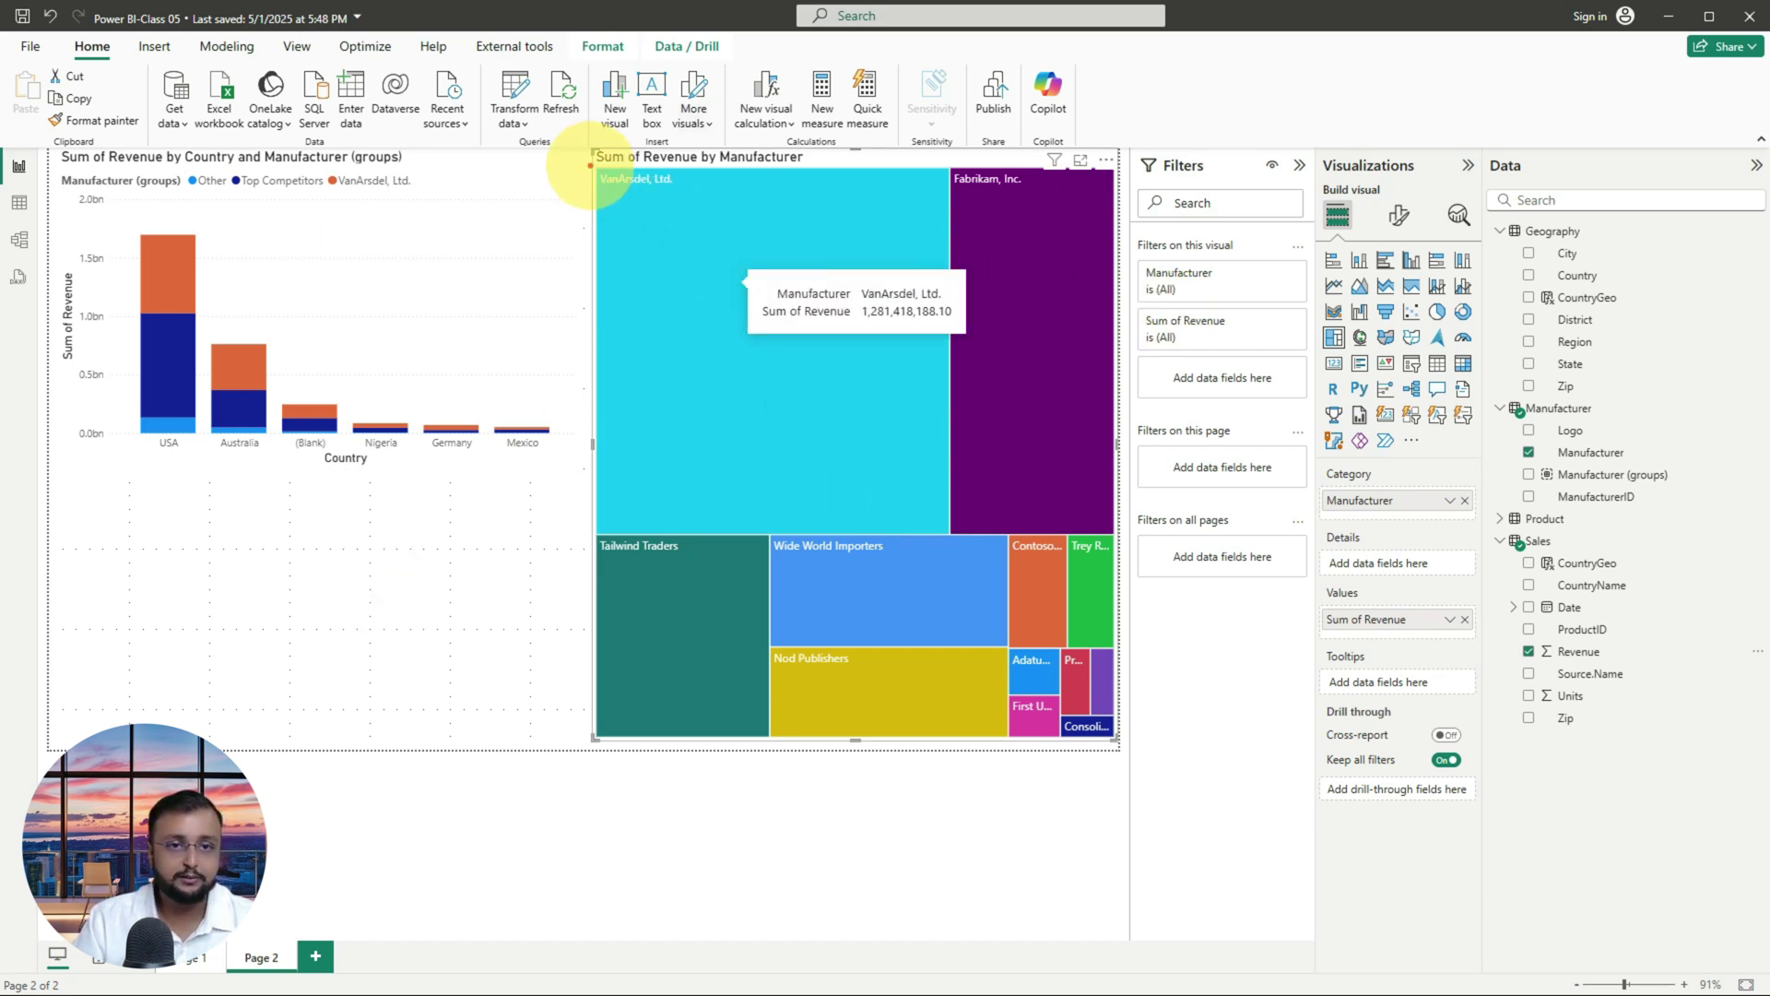
{"action": "mouse_move", "coordinate": [590, 165]}
{"action": "left_mouse_down"}
{"action": "mouse_move", "coordinate": [870, 480]}
{"action": "mouse_move", "coordinate": [949, 535]}
{"action": "left_mouse_up"}
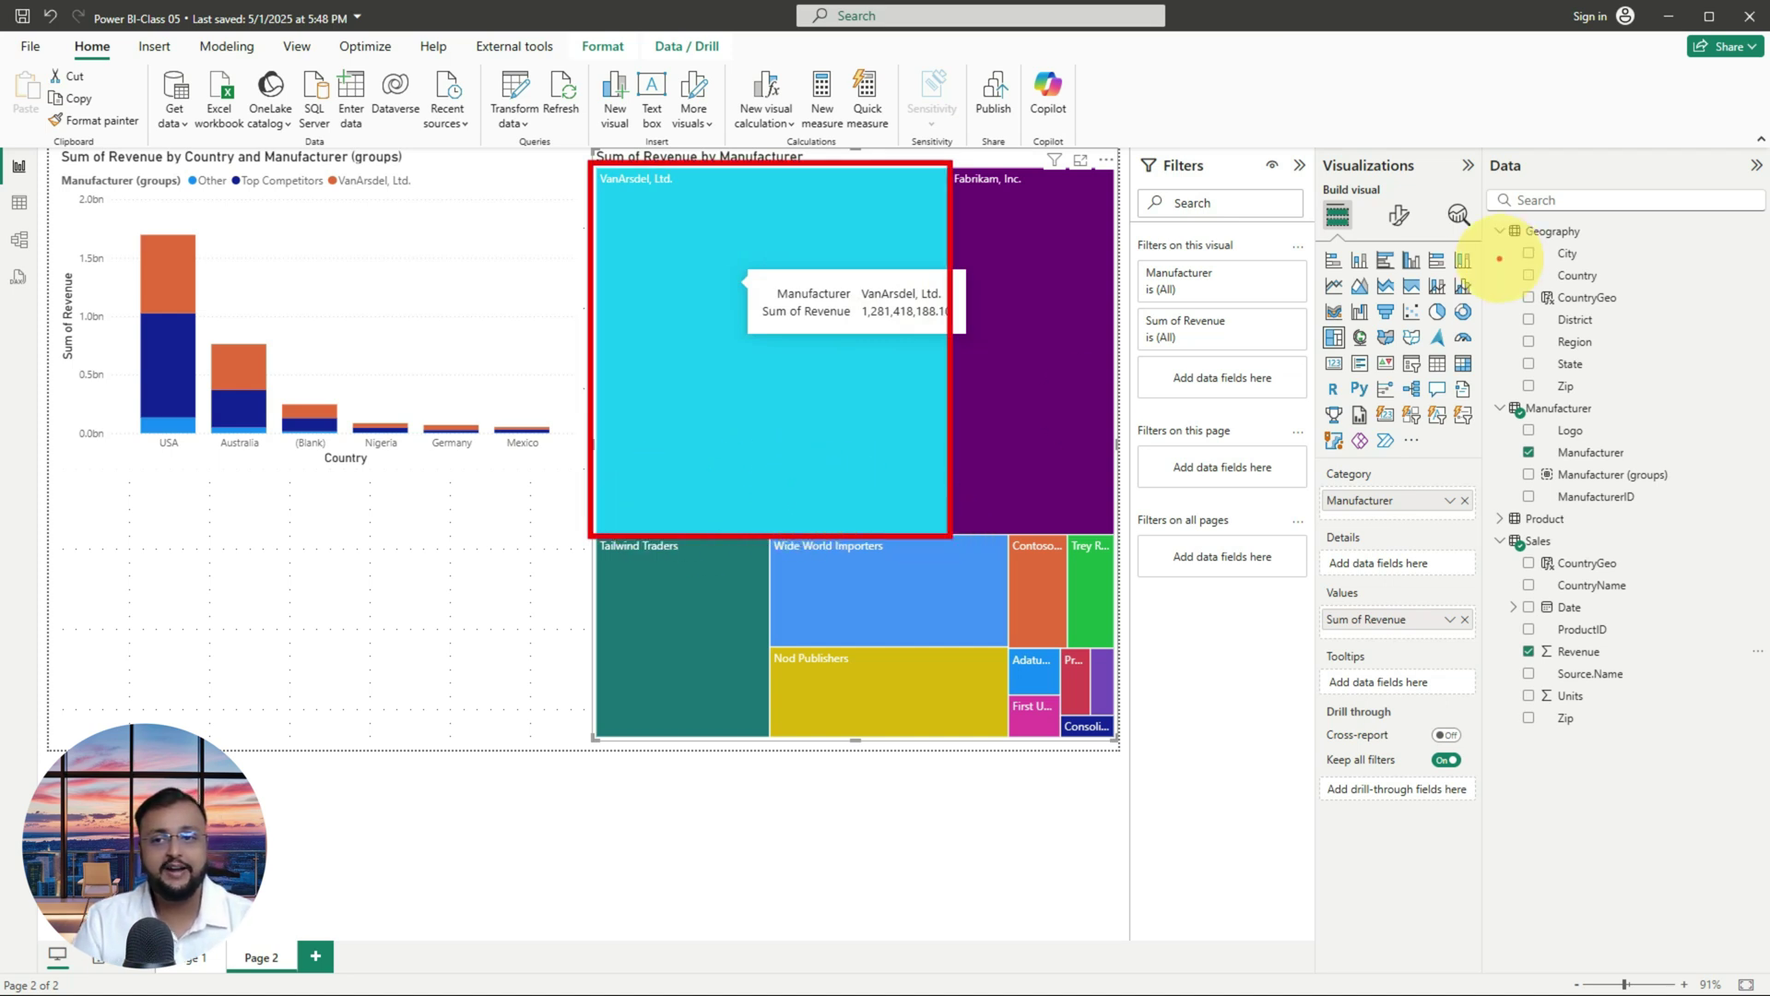
{"action": "key", "text": "Escape"}
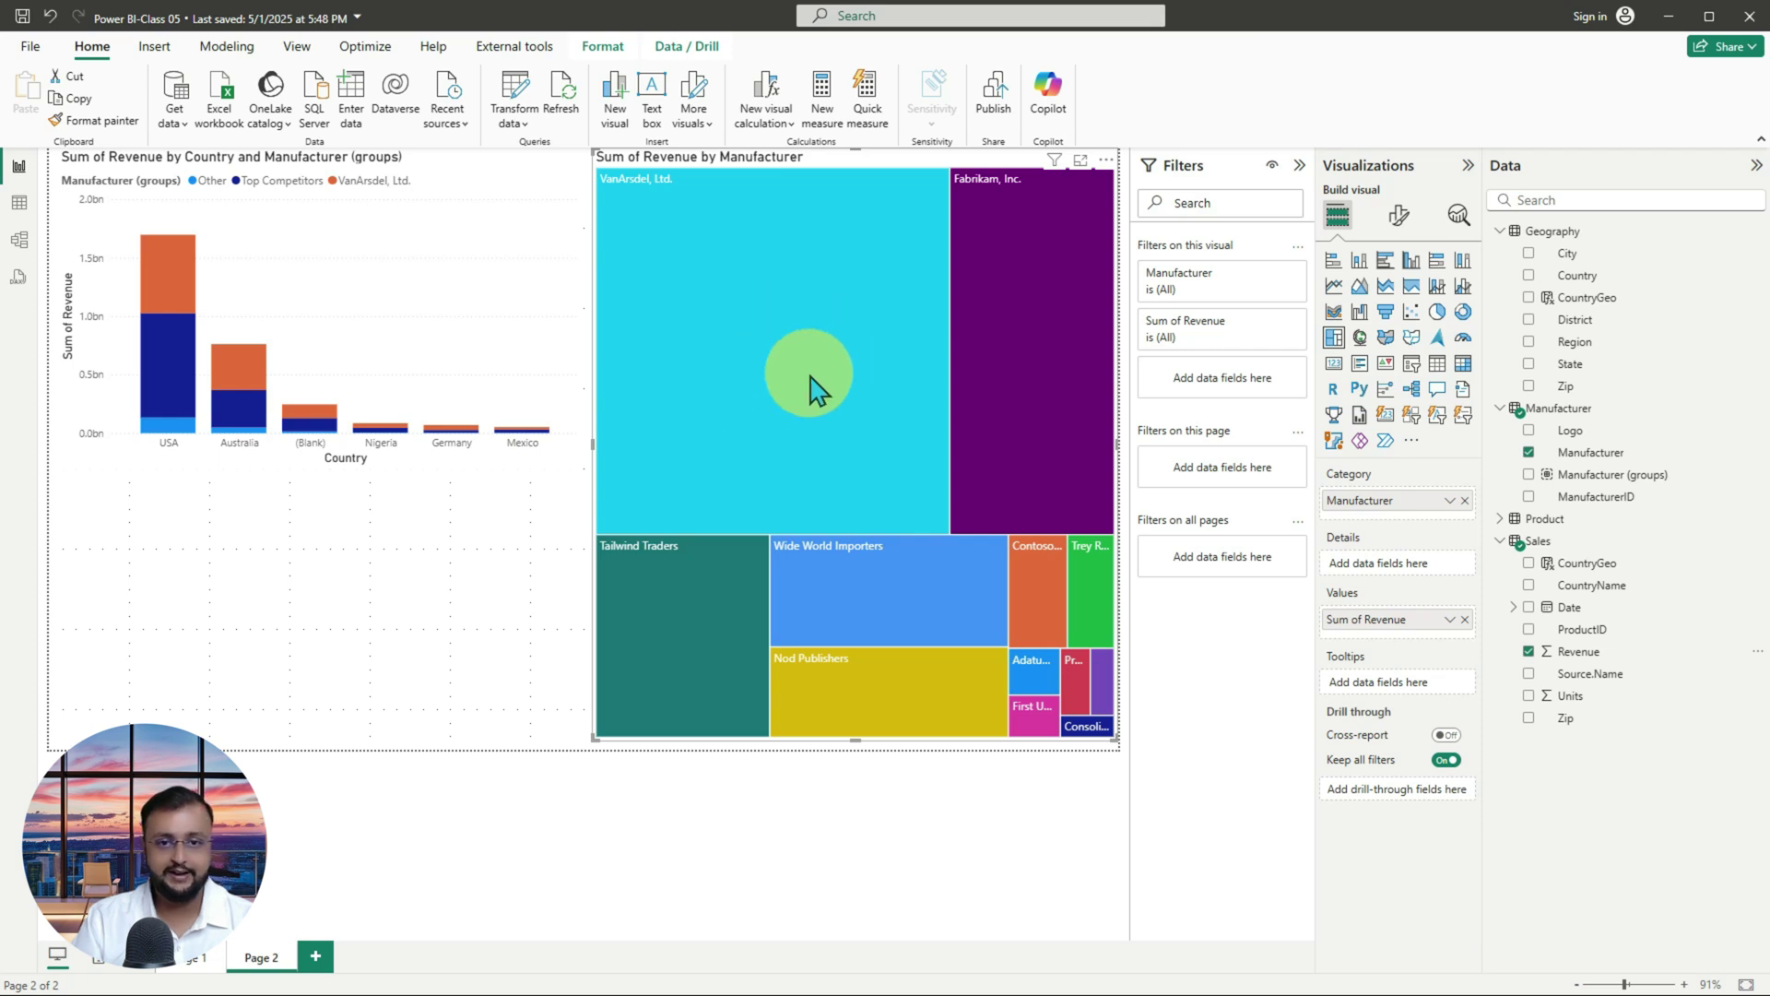
{"action": "mouse_move", "coordinate": [850, 334]}
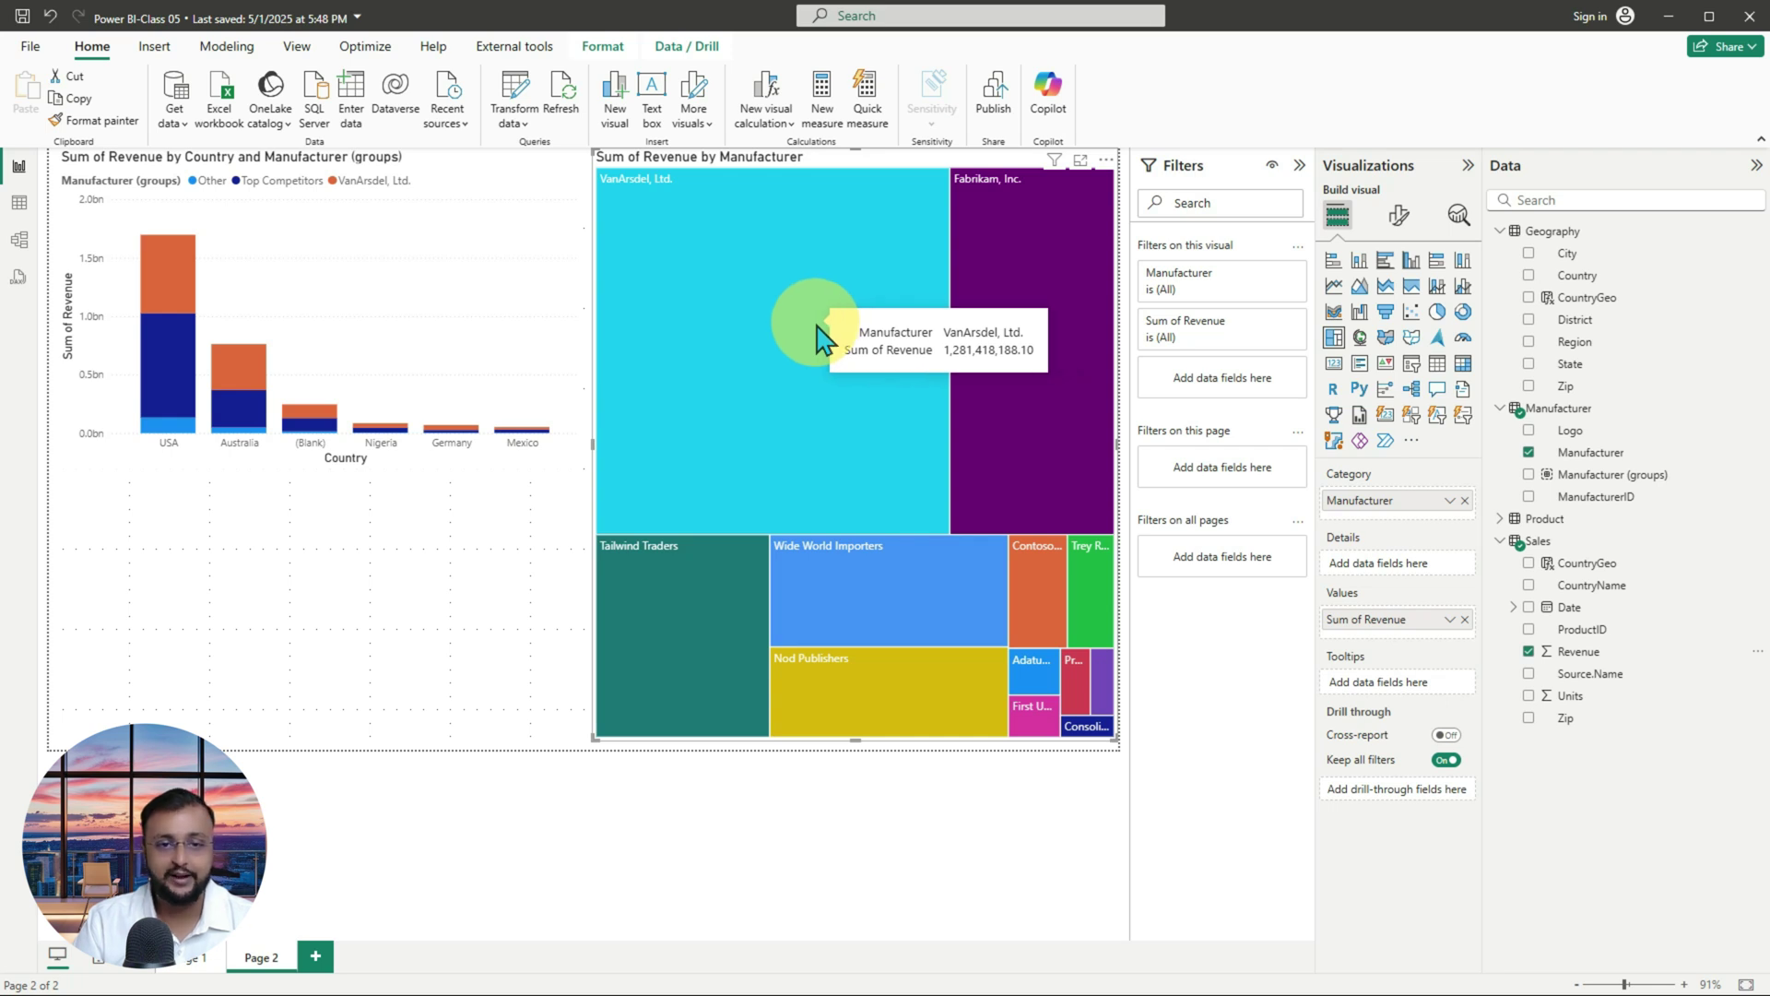
- Cross-highlight the column chart by the treemap's VanArsdel, Ltd. tile, examine the highlighted segments, and clear the highlight
{"action": "left_click", "coordinate": [739, 312]}
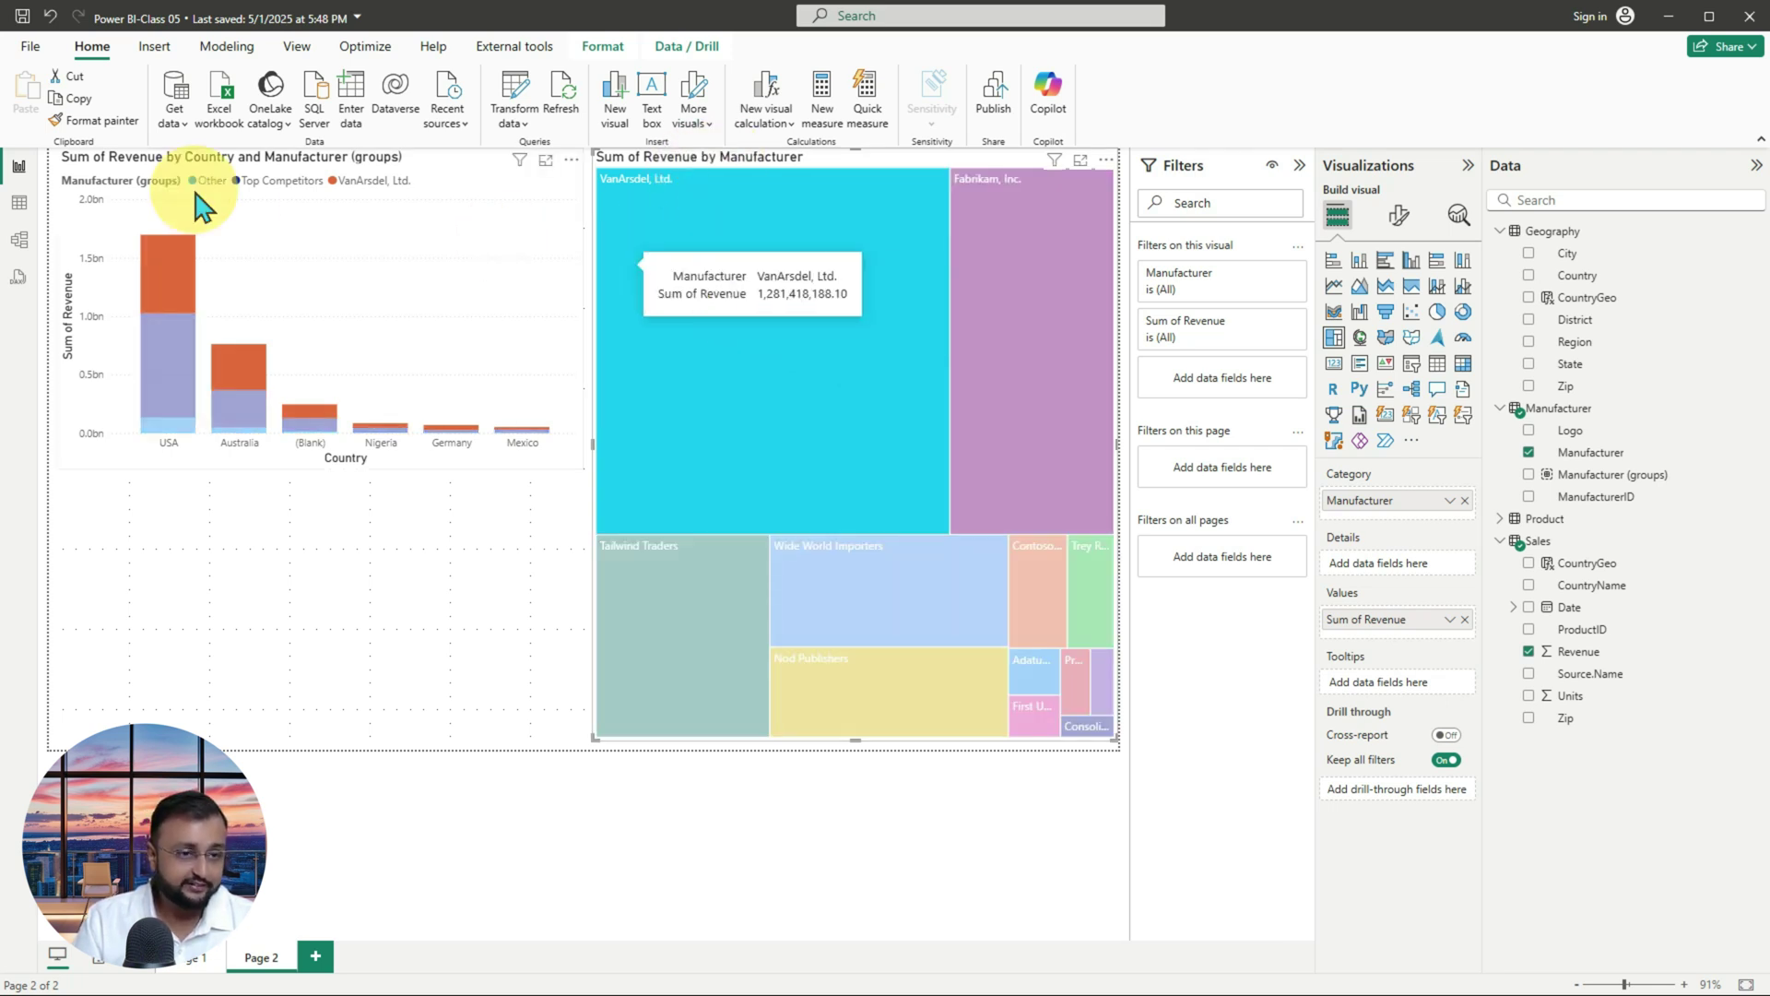
{"action": "mouse_move", "coordinate": [120, 210]}
{"action": "left_mouse_down"}
{"action": "mouse_move", "coordinate": [228, 318]}
{"action": "mouse_move", "coordinate": [229, 368]}
{"action": "mouse_move", "coordinate": [418, 434]}
{"action": "left_mouse_up"}
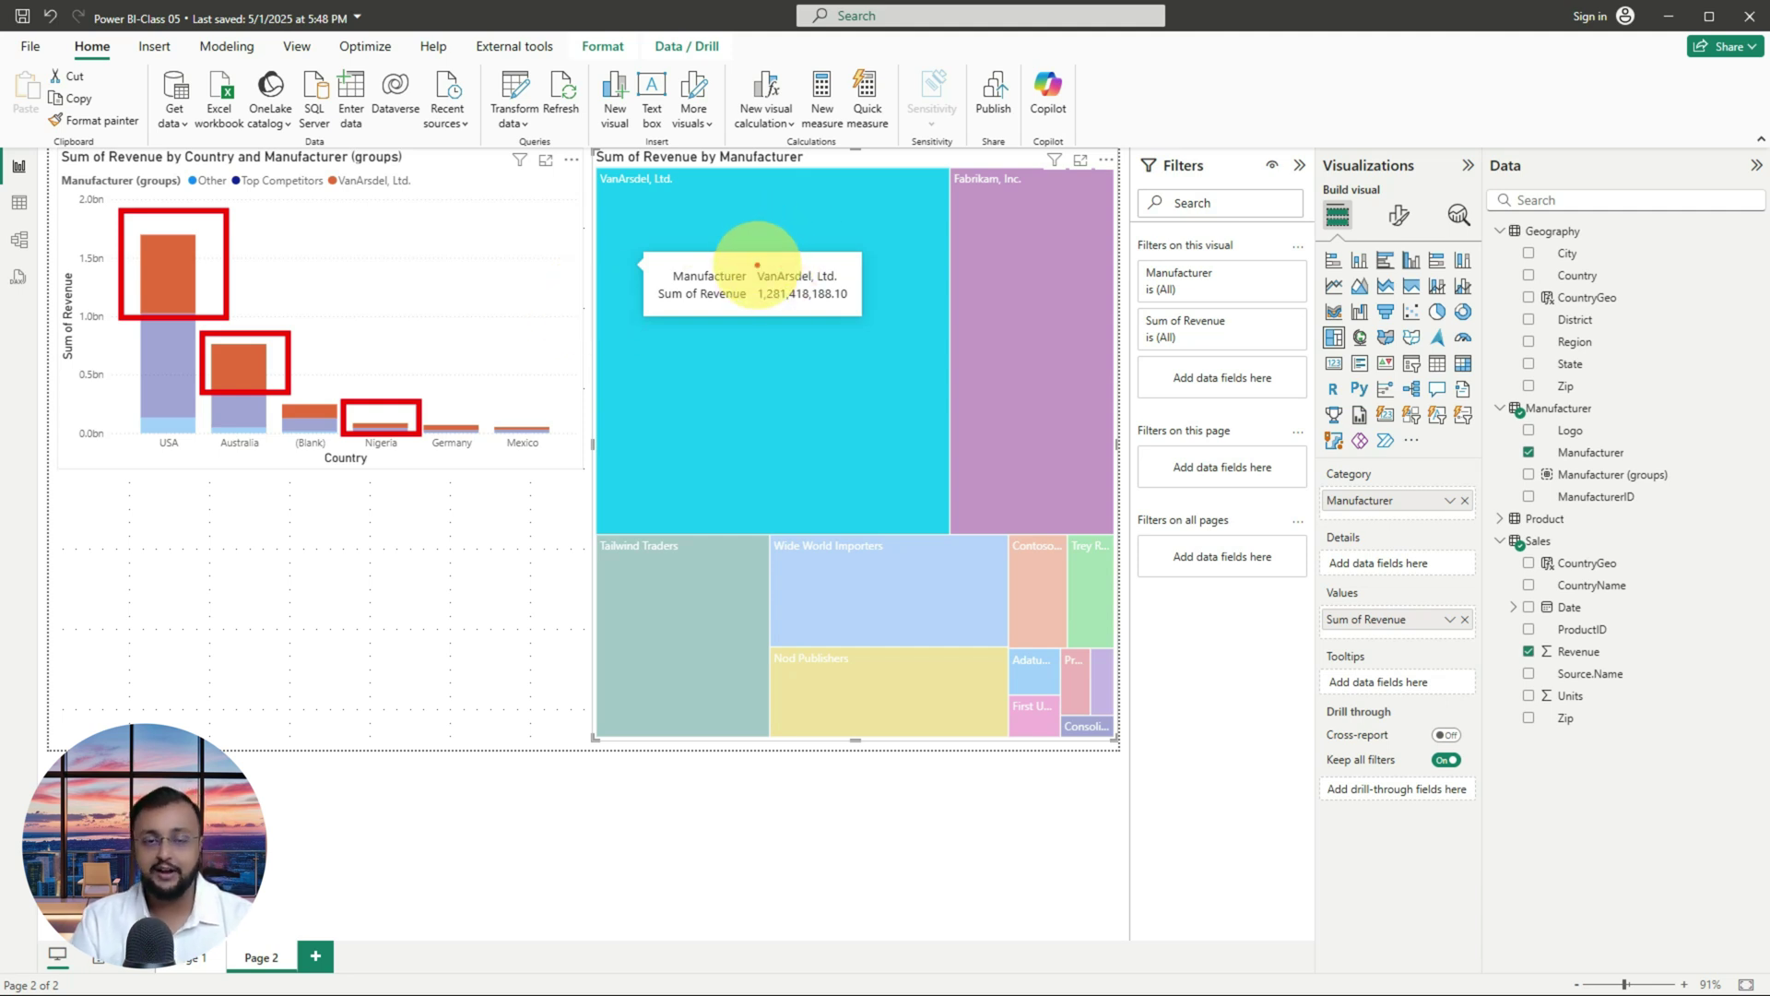
{"action": "key", "text": "Escape"}
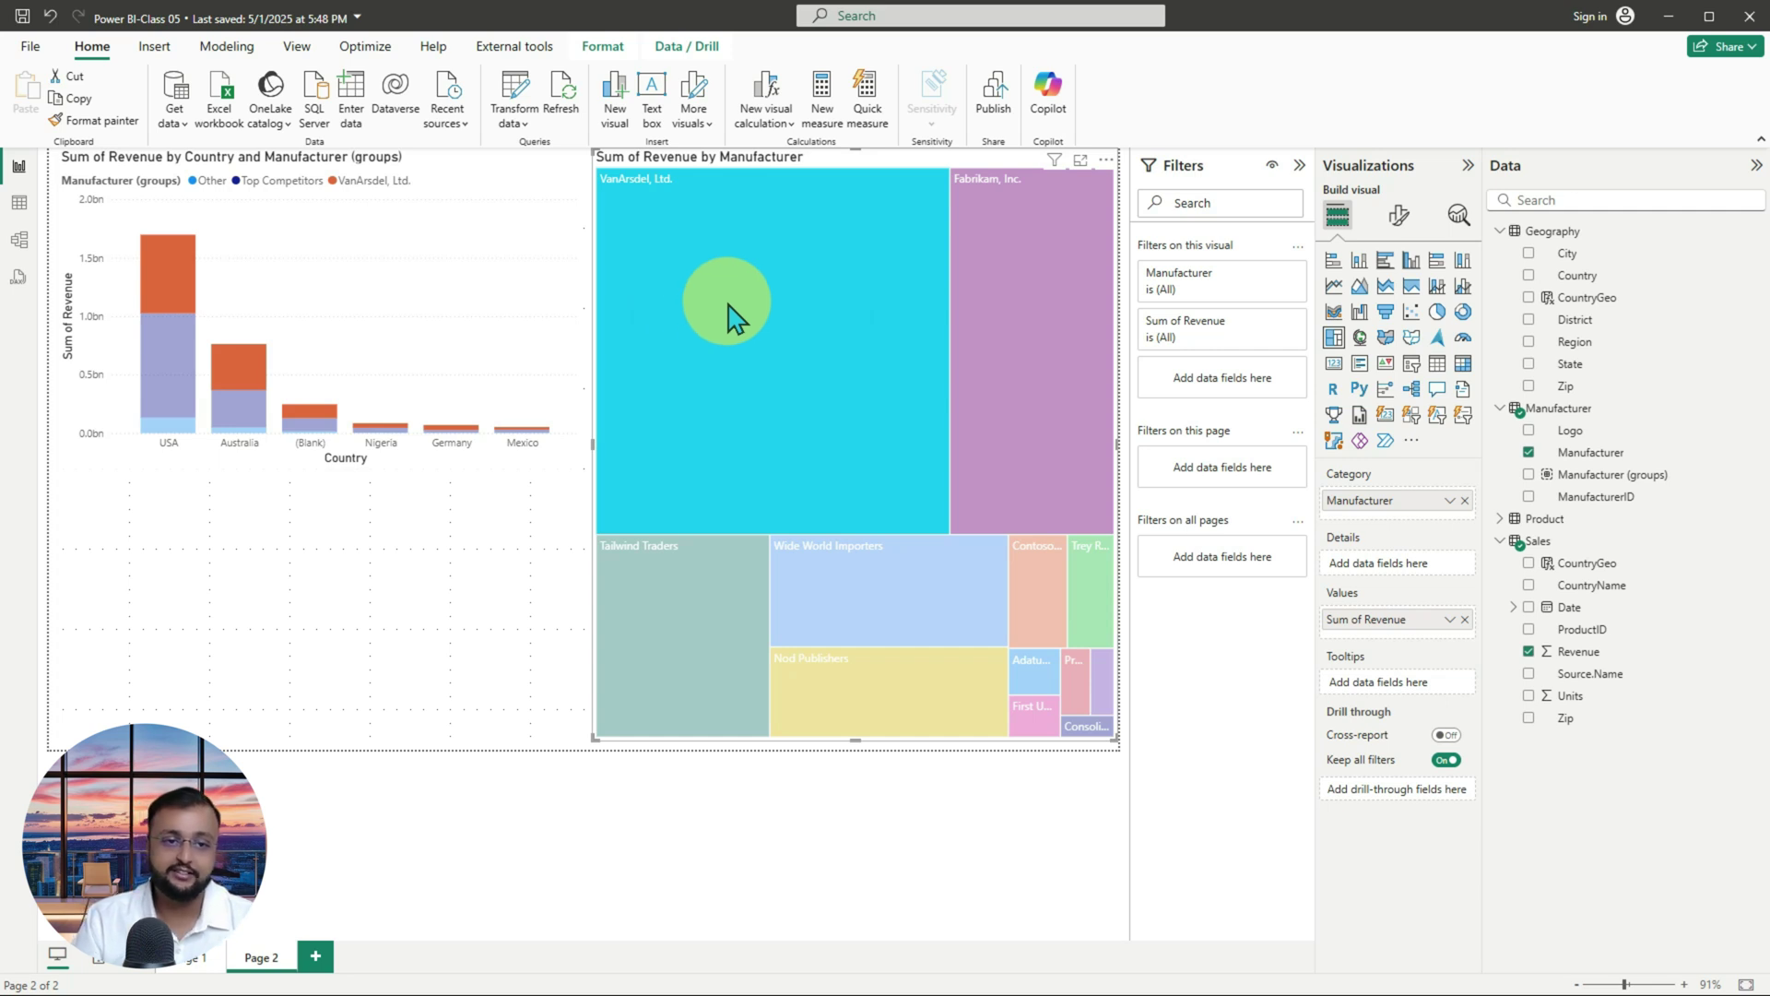
{"action": "left_click", "coordinate": [678, 337]}
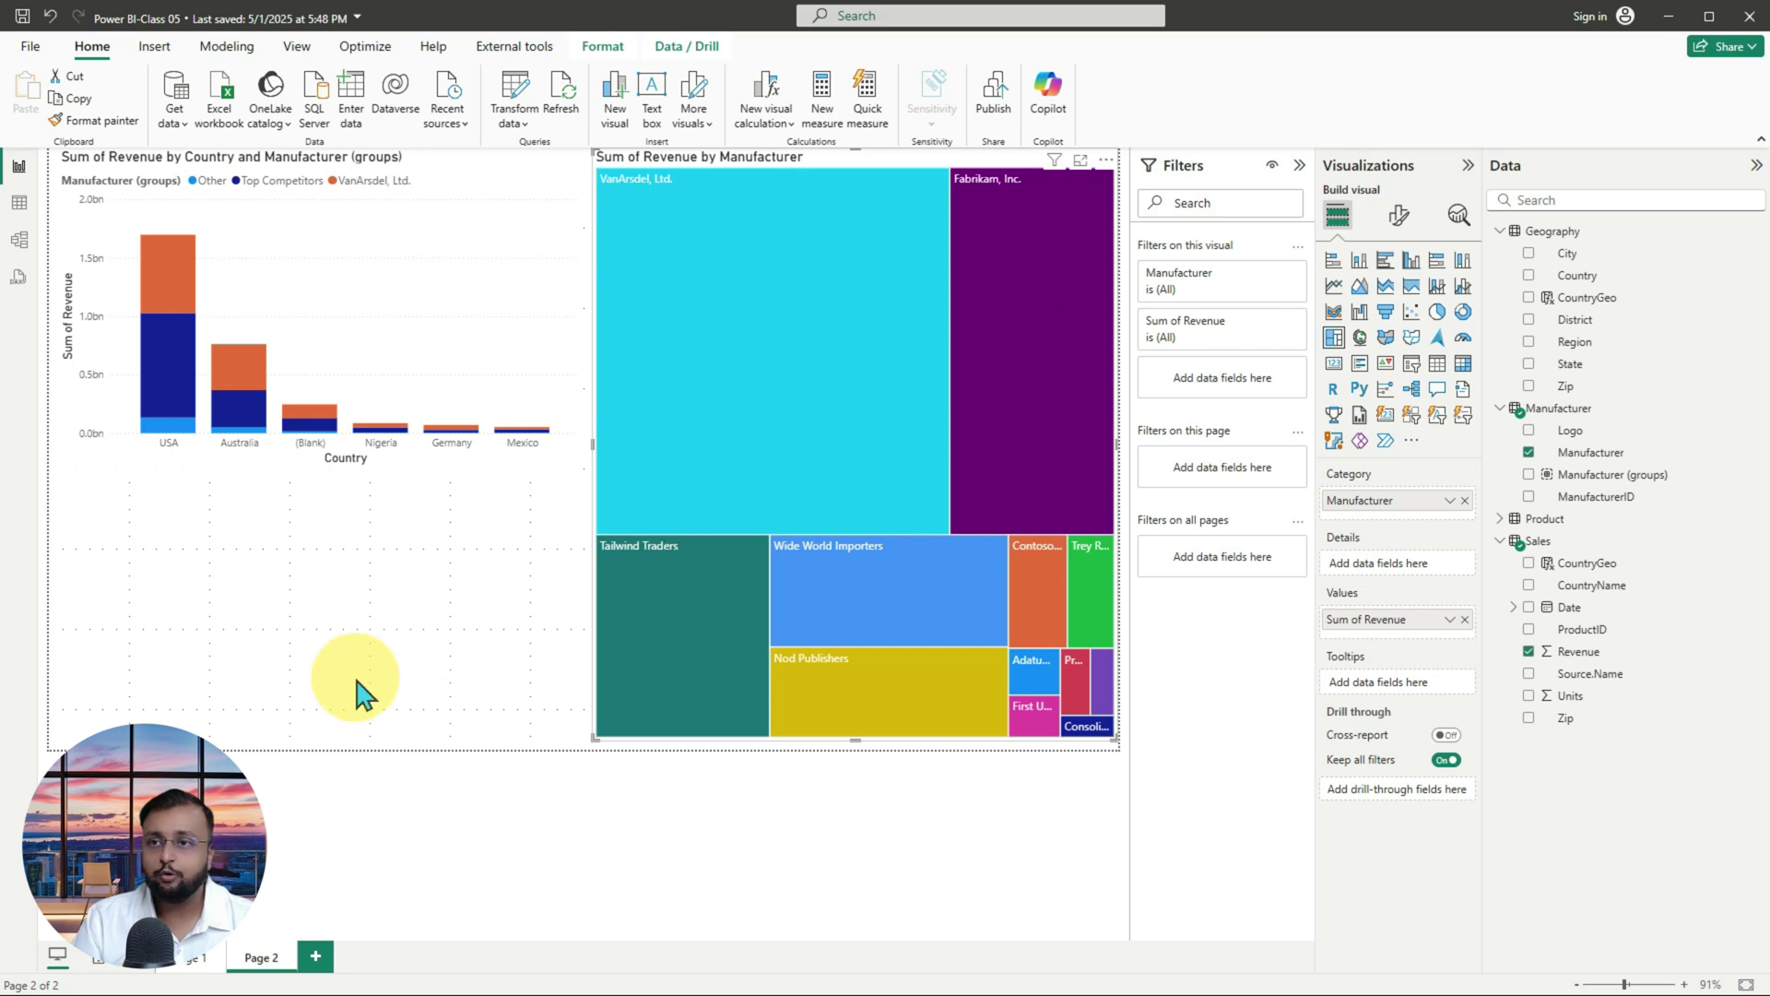
- Add a slicer below the column chart with Manufacturer (groups) as its field
{"action": "left_click", "coordinate": [340, 633]}
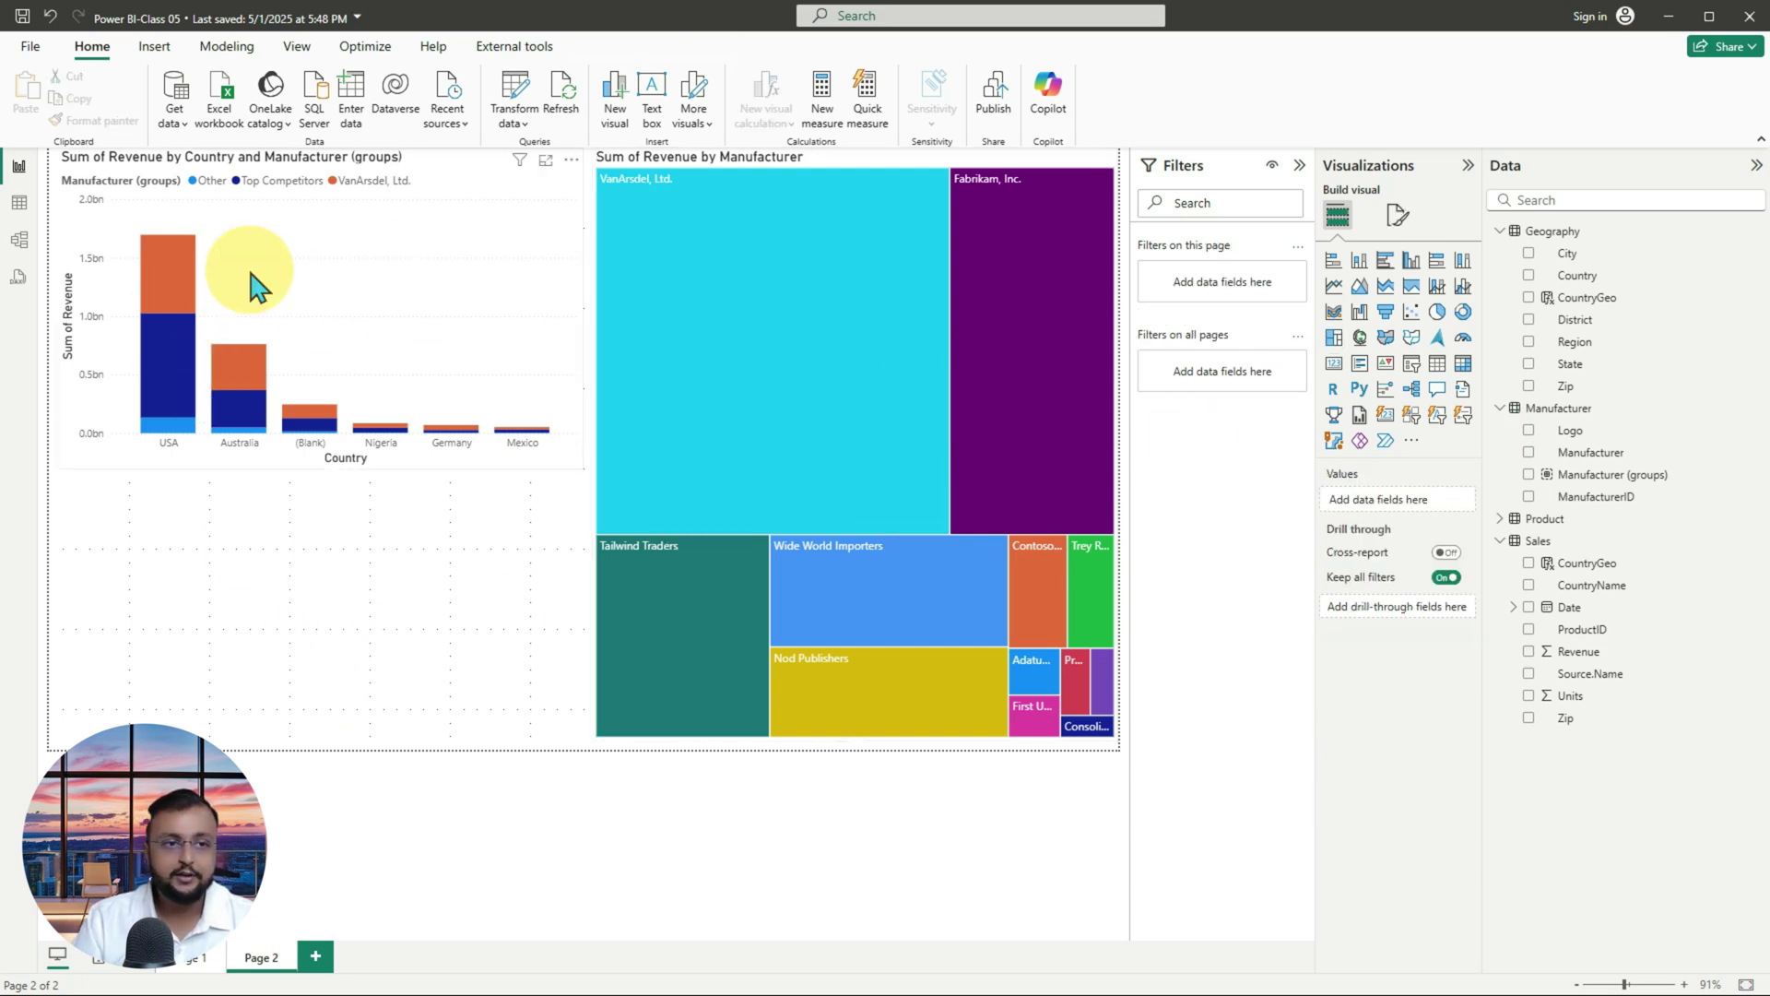
{"action": "left_click", "coordinate": [1412, 365]}
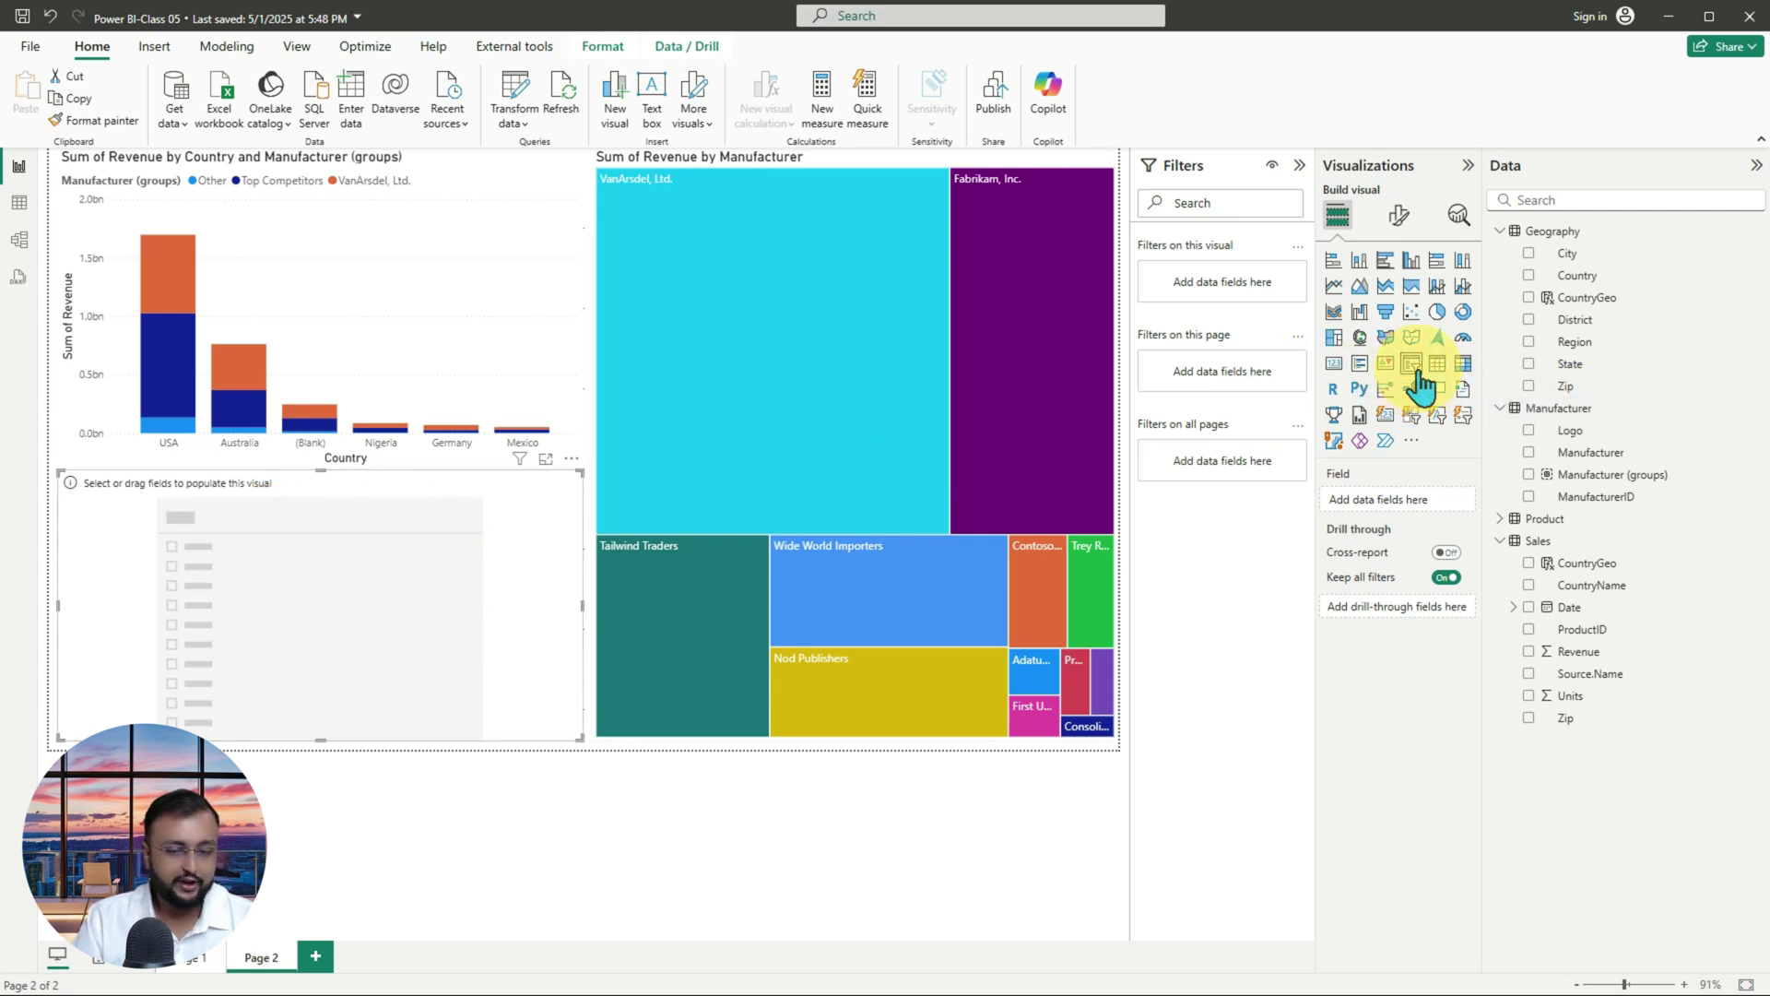
{"action": "mouse_move", "coordinate": [1429, 347]}
{"action": "left_mouse_down"}
{"action": "mouse_move", "coordinate": [1388, 369]}
{"action": "mouse_move", "coordinate": [1435, 349]}
{"action": "left_mouse_up"}
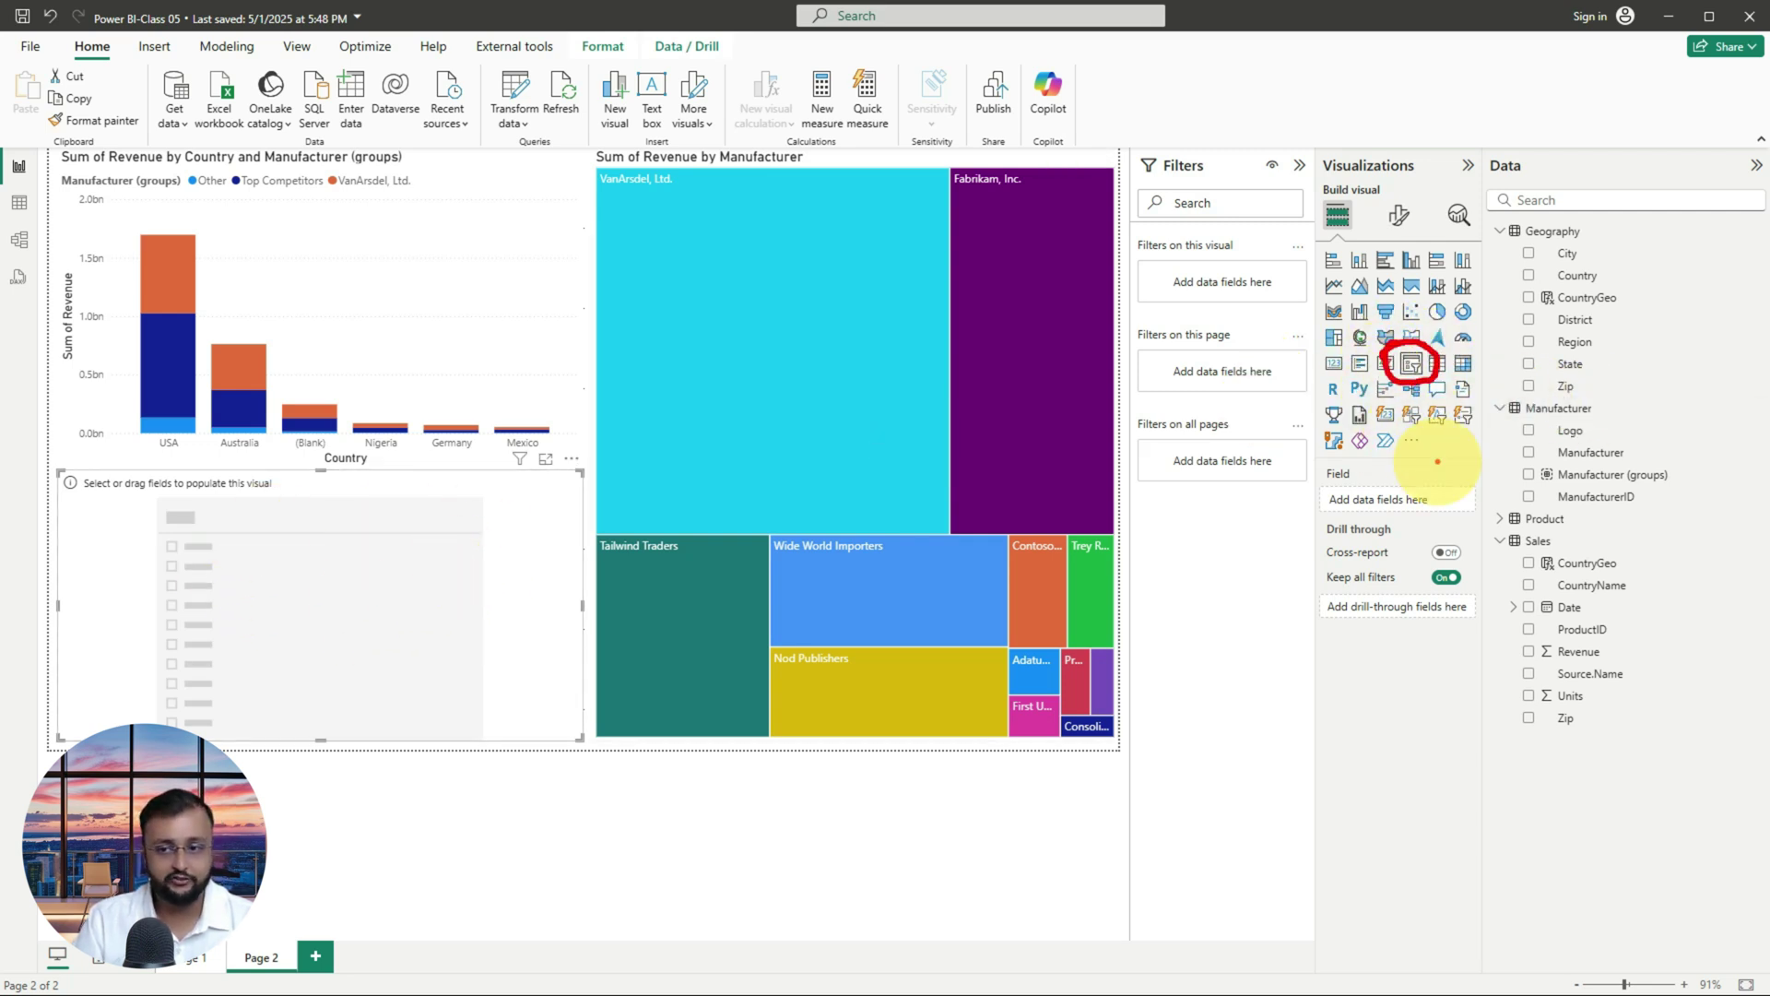
{"action": "left_click_drag", "start_coordinate": [1563, 474], "coordinate": [1403, 513]}
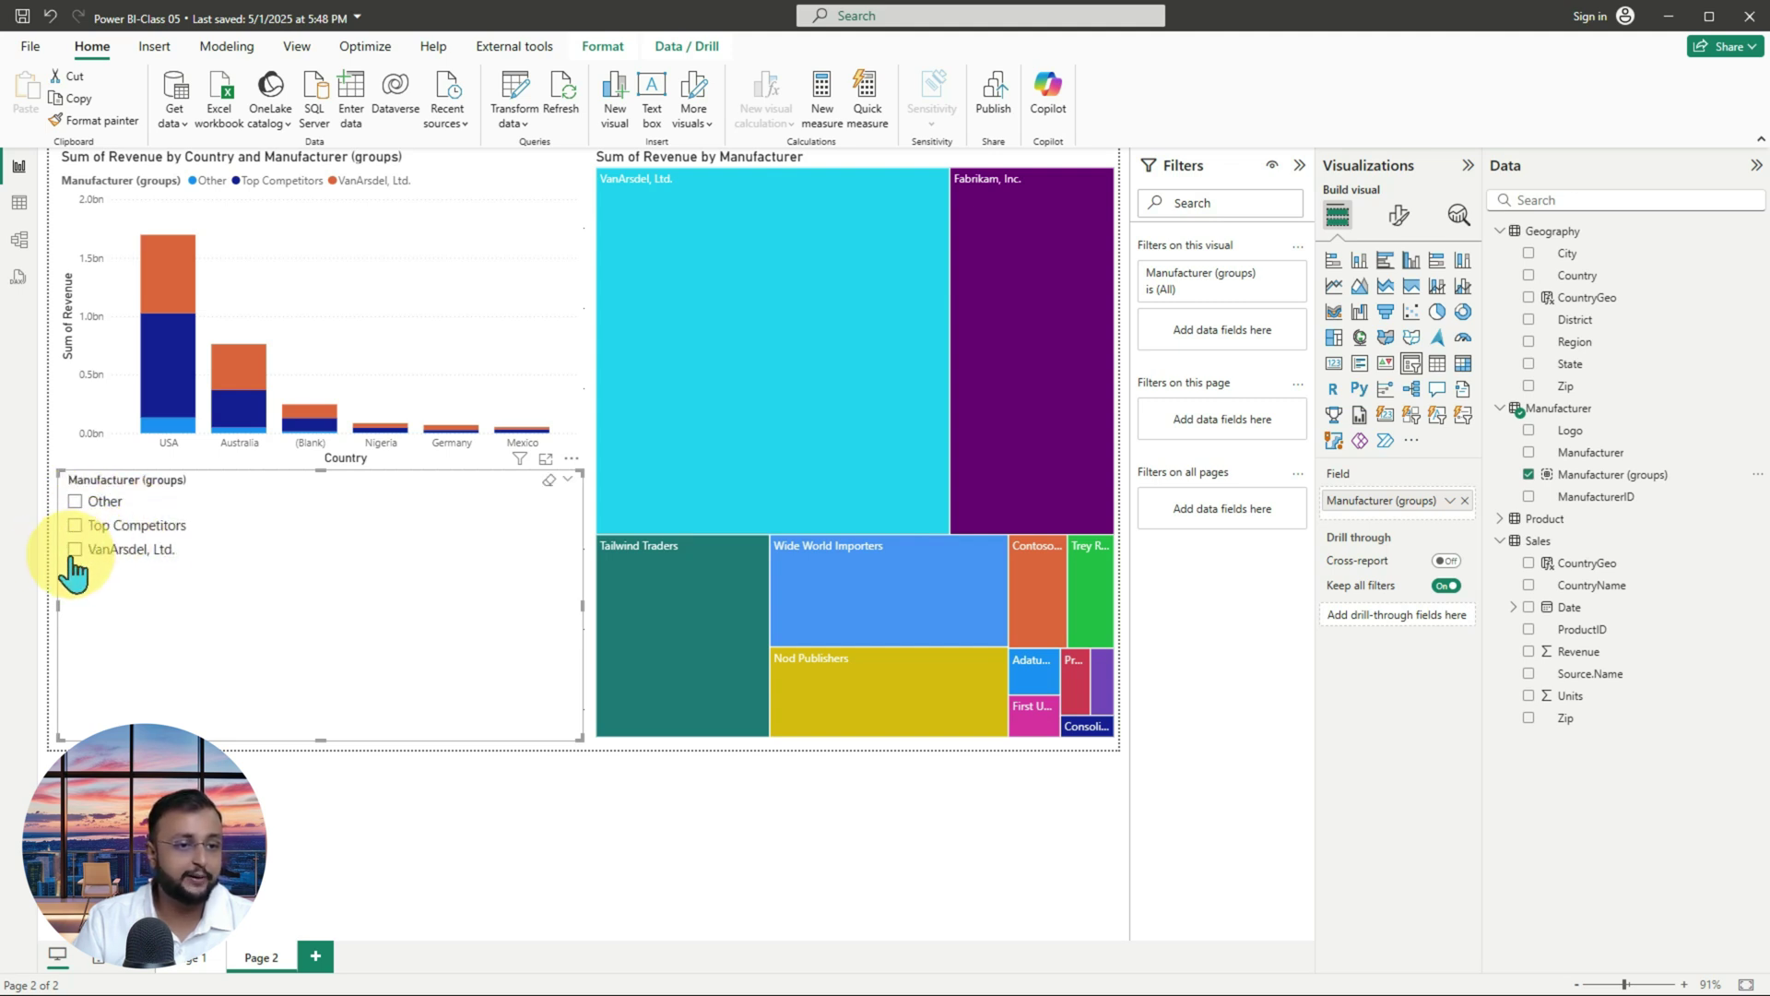
- Test the slicer by filtering the page by individual manufacturer groups, including Top Competitors and Other, and clear the selection
{"action": "left_click", "coordinate": [76, 527]}
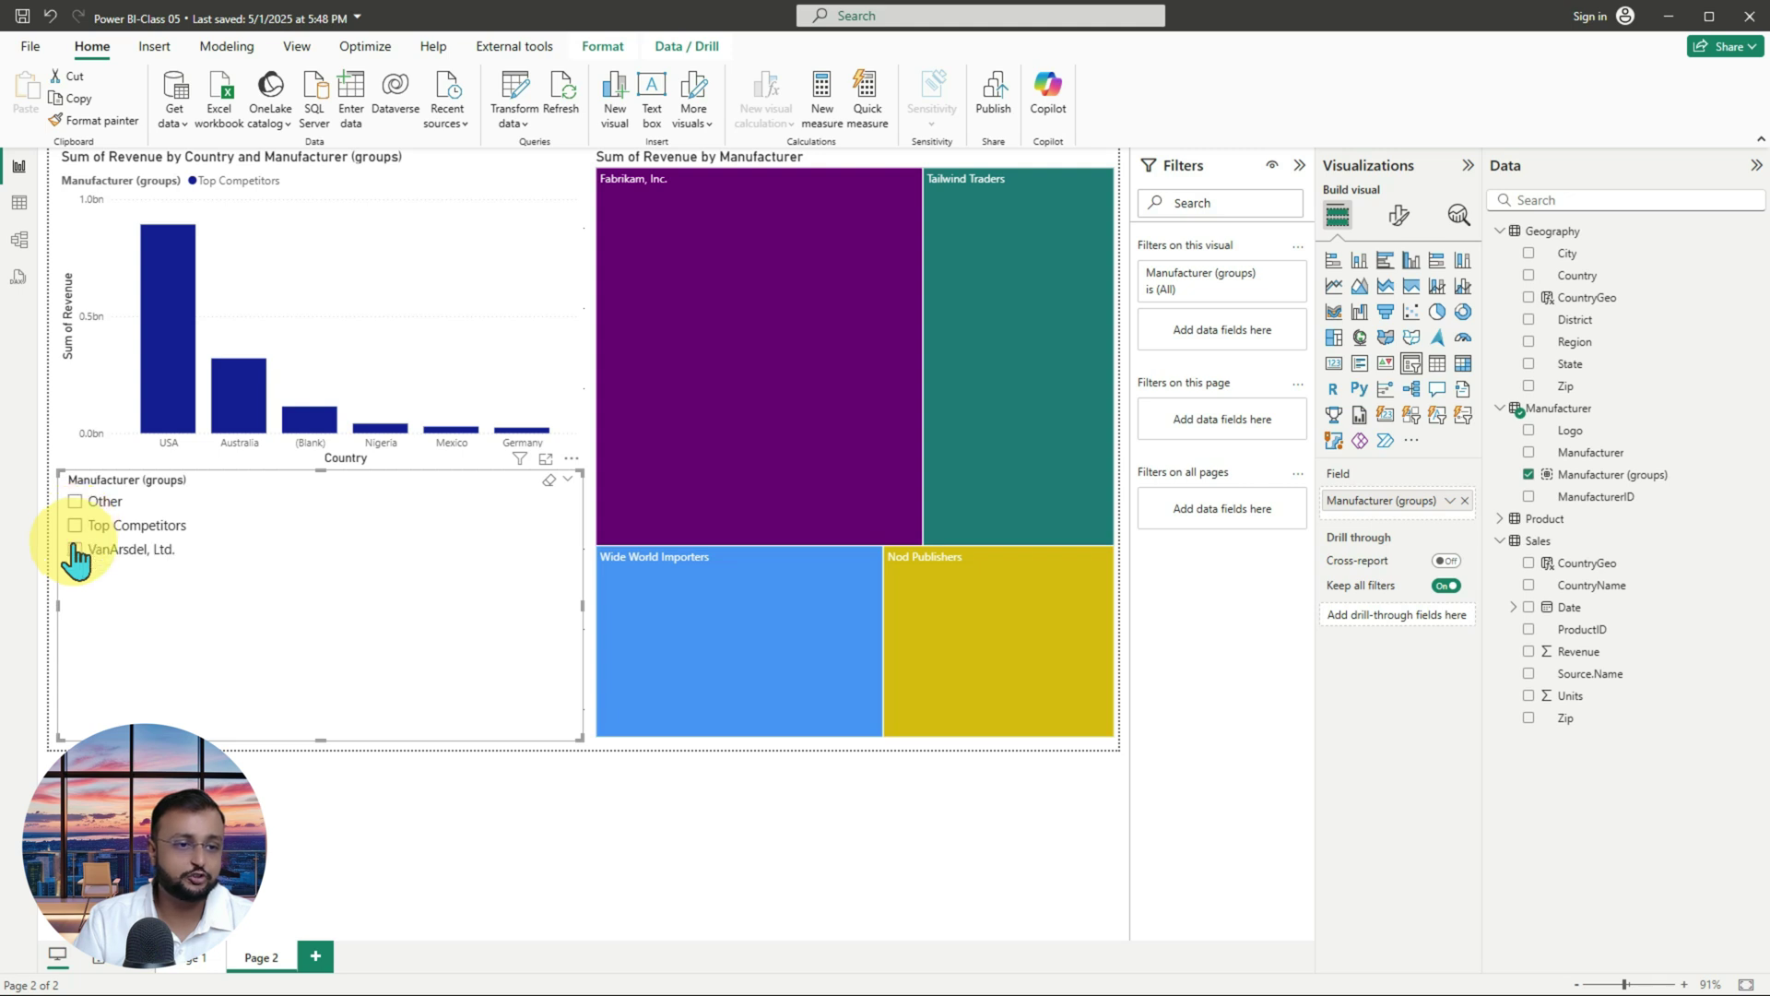
{"action": "left_click", "coordinate": [76, 525]}
{"action": "left_click", "coordinate": [75, 549]}
{"action": "left_click", "coordinate": [75, 549]}
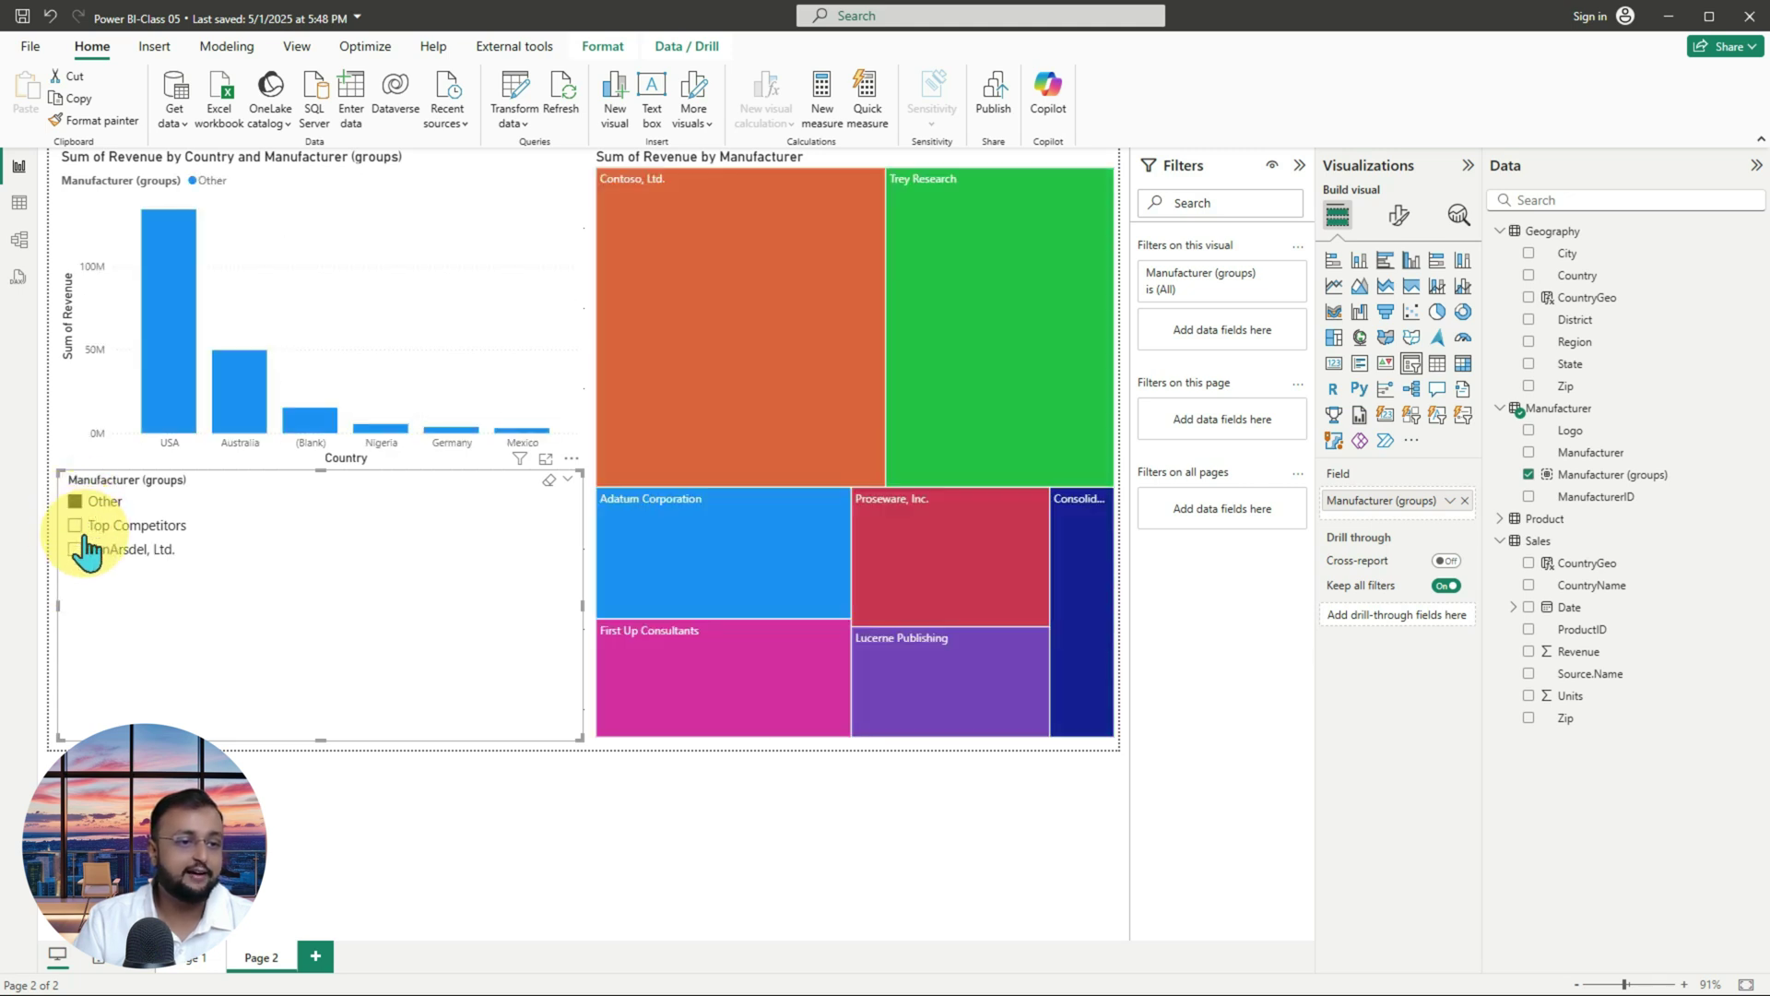
{"action": "left_click", "coordinate": [74, 551]}
{"action": "left_click", "coordinate": [75, 552]}
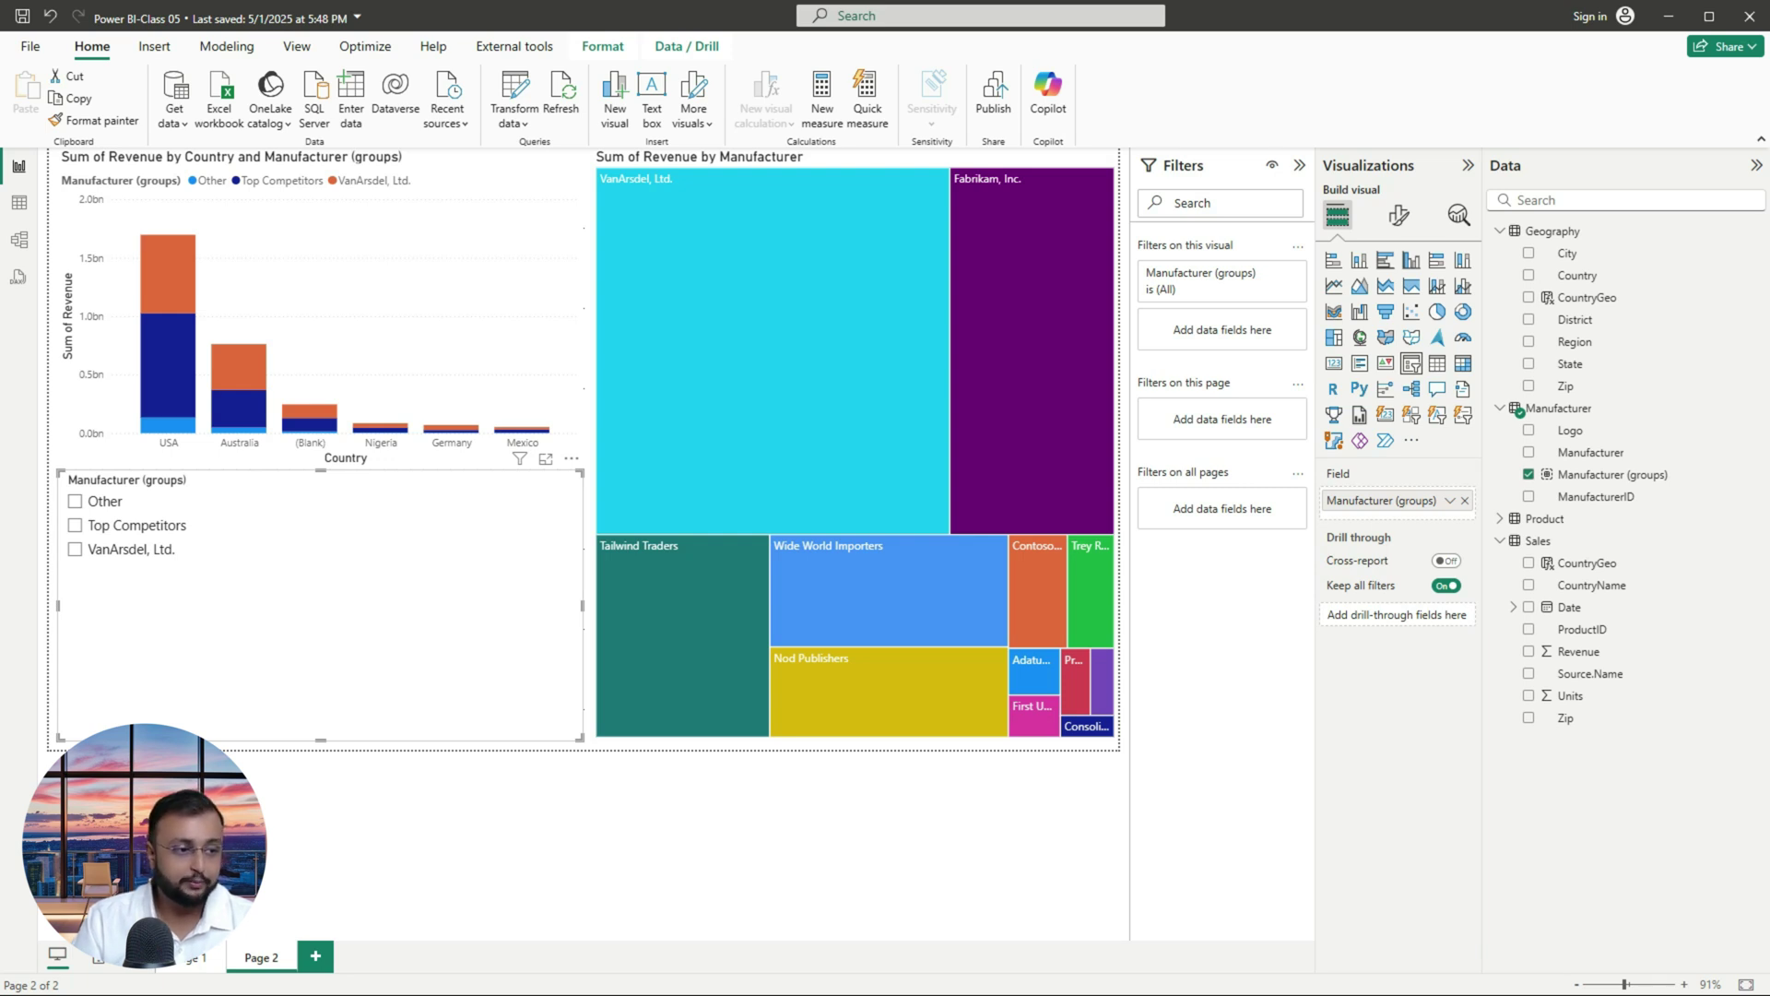
- Minimize the report and review the Word notes on grouping, covering its definition, benefits, example scenario and where it is used
{"action": "left_click", "coordinate": [1667, 16]}
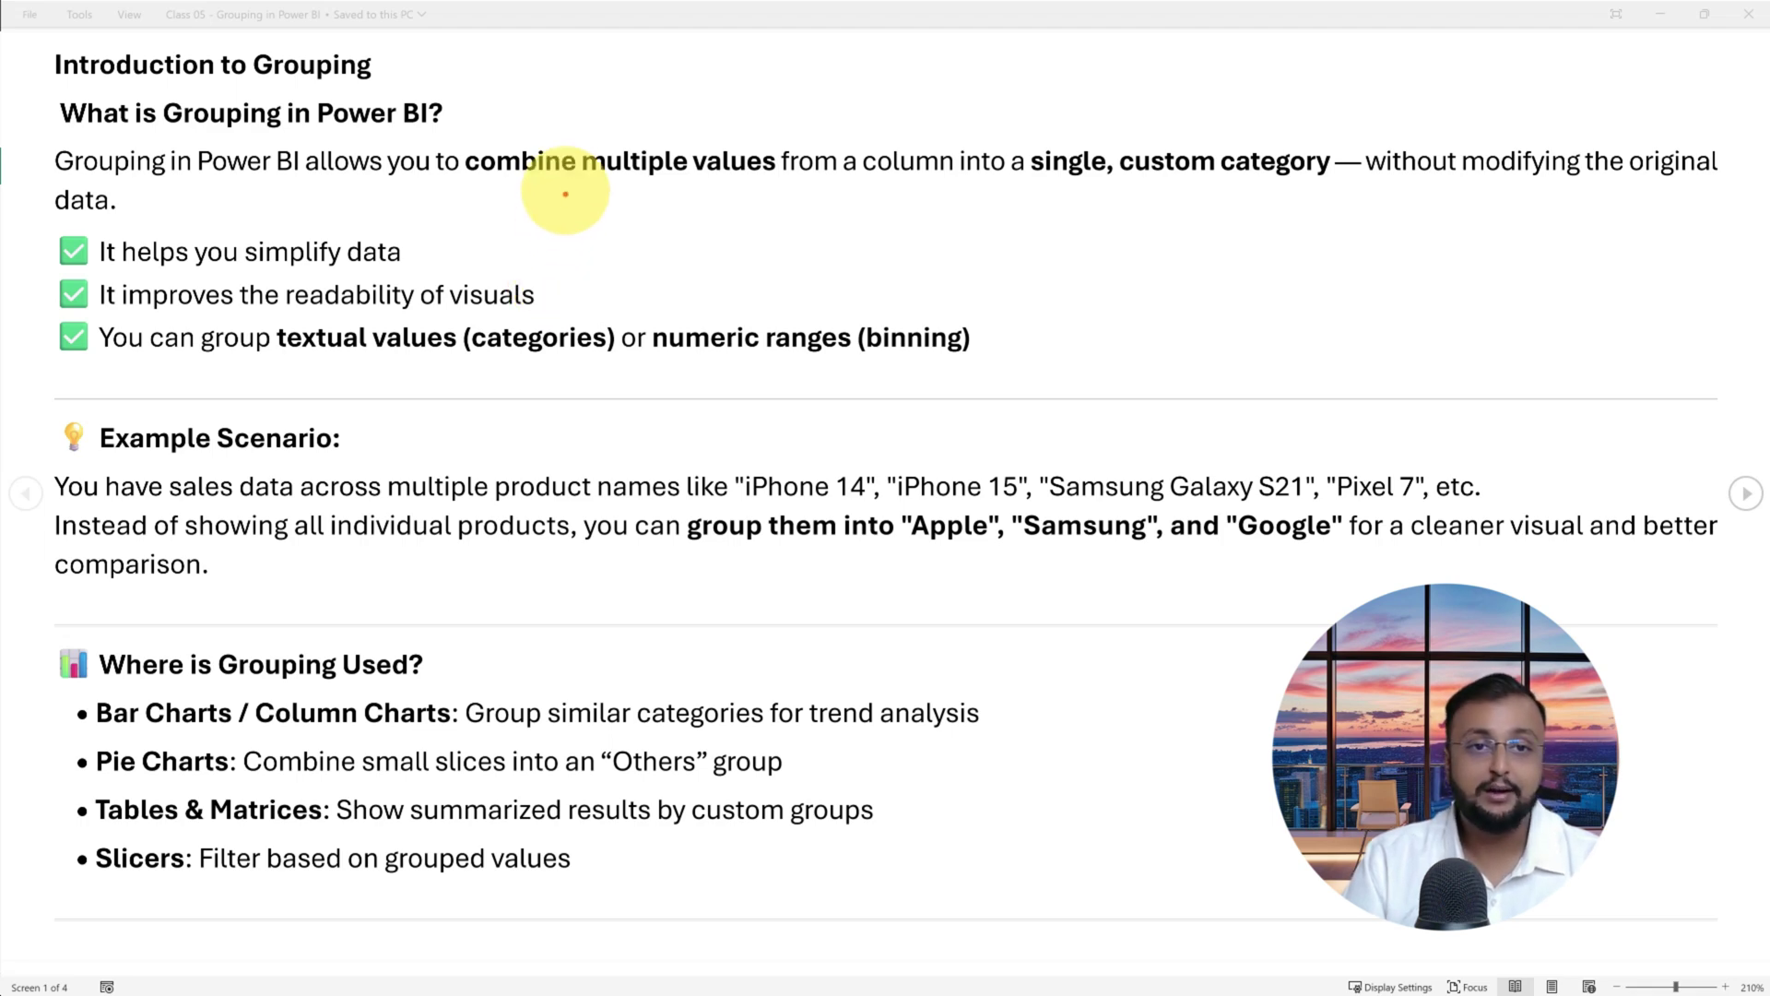
{"action": "mouse_move", "coordinate": [466, 181]}
{"action": "left_mouse_down"}
{"action": "mouse_move", "coordinate": [583, 184]}
{"action": "mouse_move", "coordinate": [530, 158]}
{"action": "left_mouse_up"}
{"action": "mouse_move", "coordinate": [1026, 189]}
{"action": "left_mouse_down"}
{"action": "mouse_move", "coordinate": [1303, 197]}
{"action": "mouse_move", "coordinate": [987, 201]}
{"action": "left_mouse_up"}
{"action": "left_click_drag", "start_coordinate": [1424, 189], "coordinate": [1455, 190]}
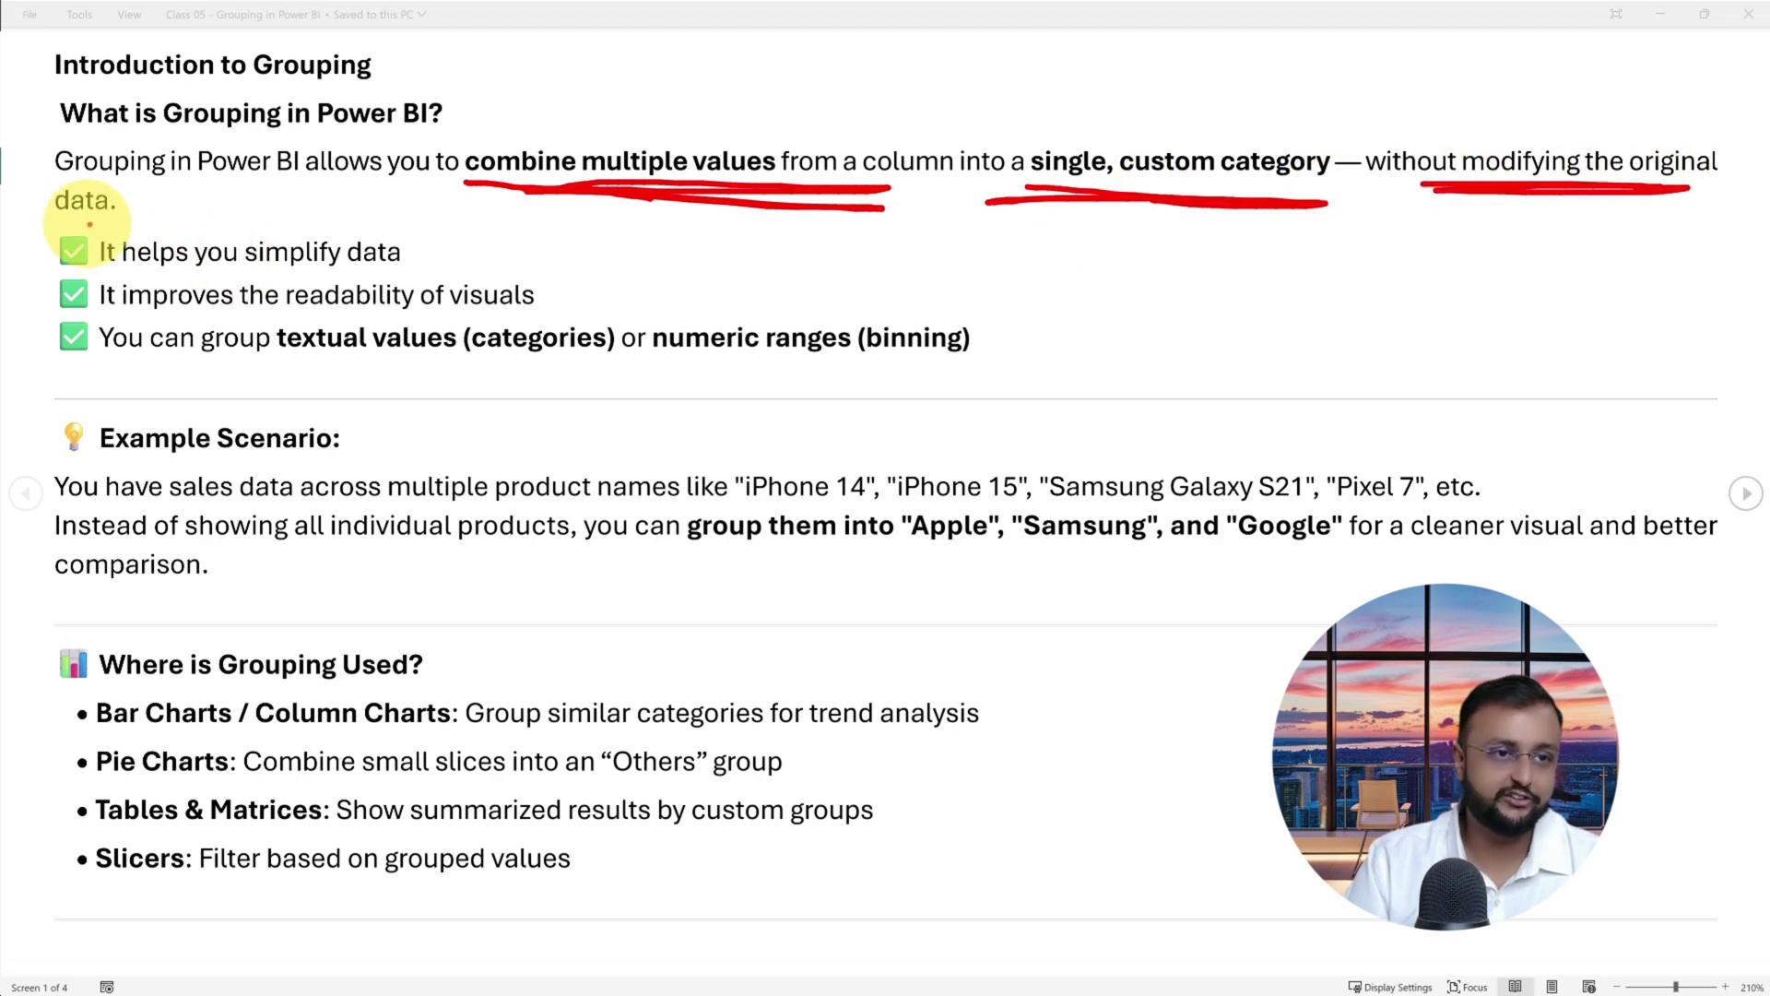
{"action": "left_click_drag", "start_coordinate": [84, 222], "coordinate": [146, 215]}
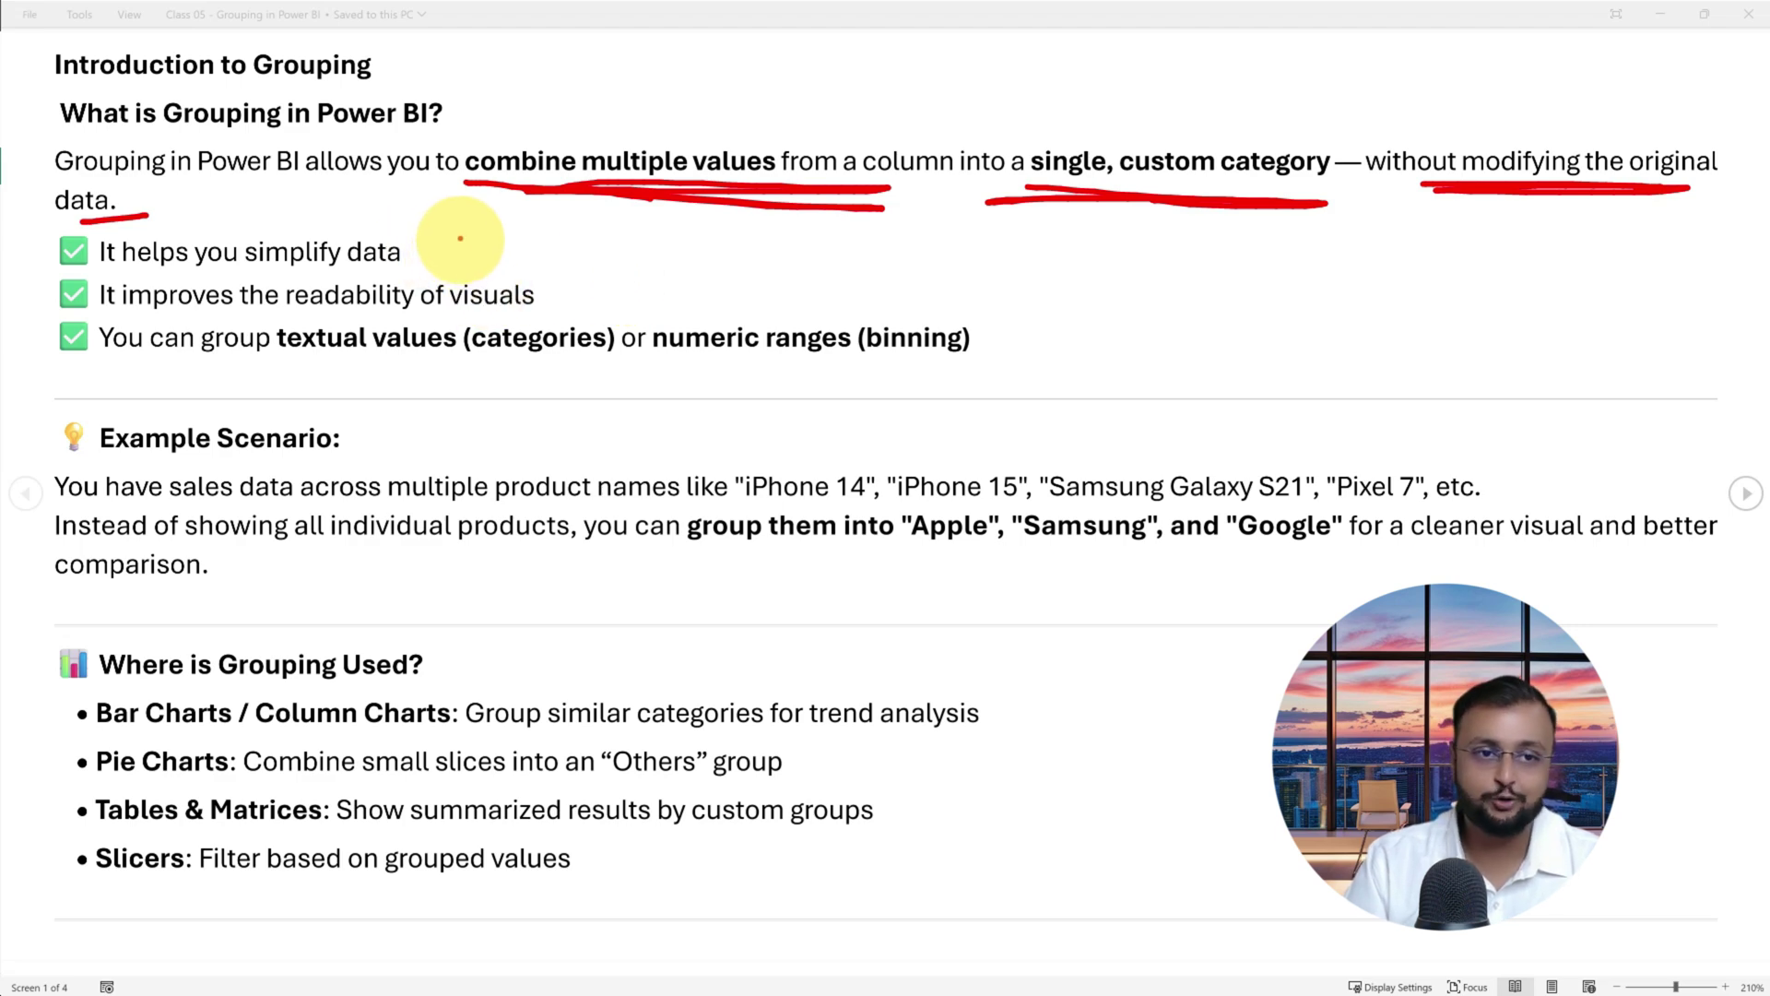
{"action": "mouse_move", "coordinate": [460, 239]}
{"action": "left_mouse_down"}
{"action": "mouse_move", "coordinate": [534, 230]}
{"action": "mouse_move", "coordinate": [563, 295]}
{"action": "mouse_move", "coordinate": [623, 272]}
{"action": "left_mouse_up"}
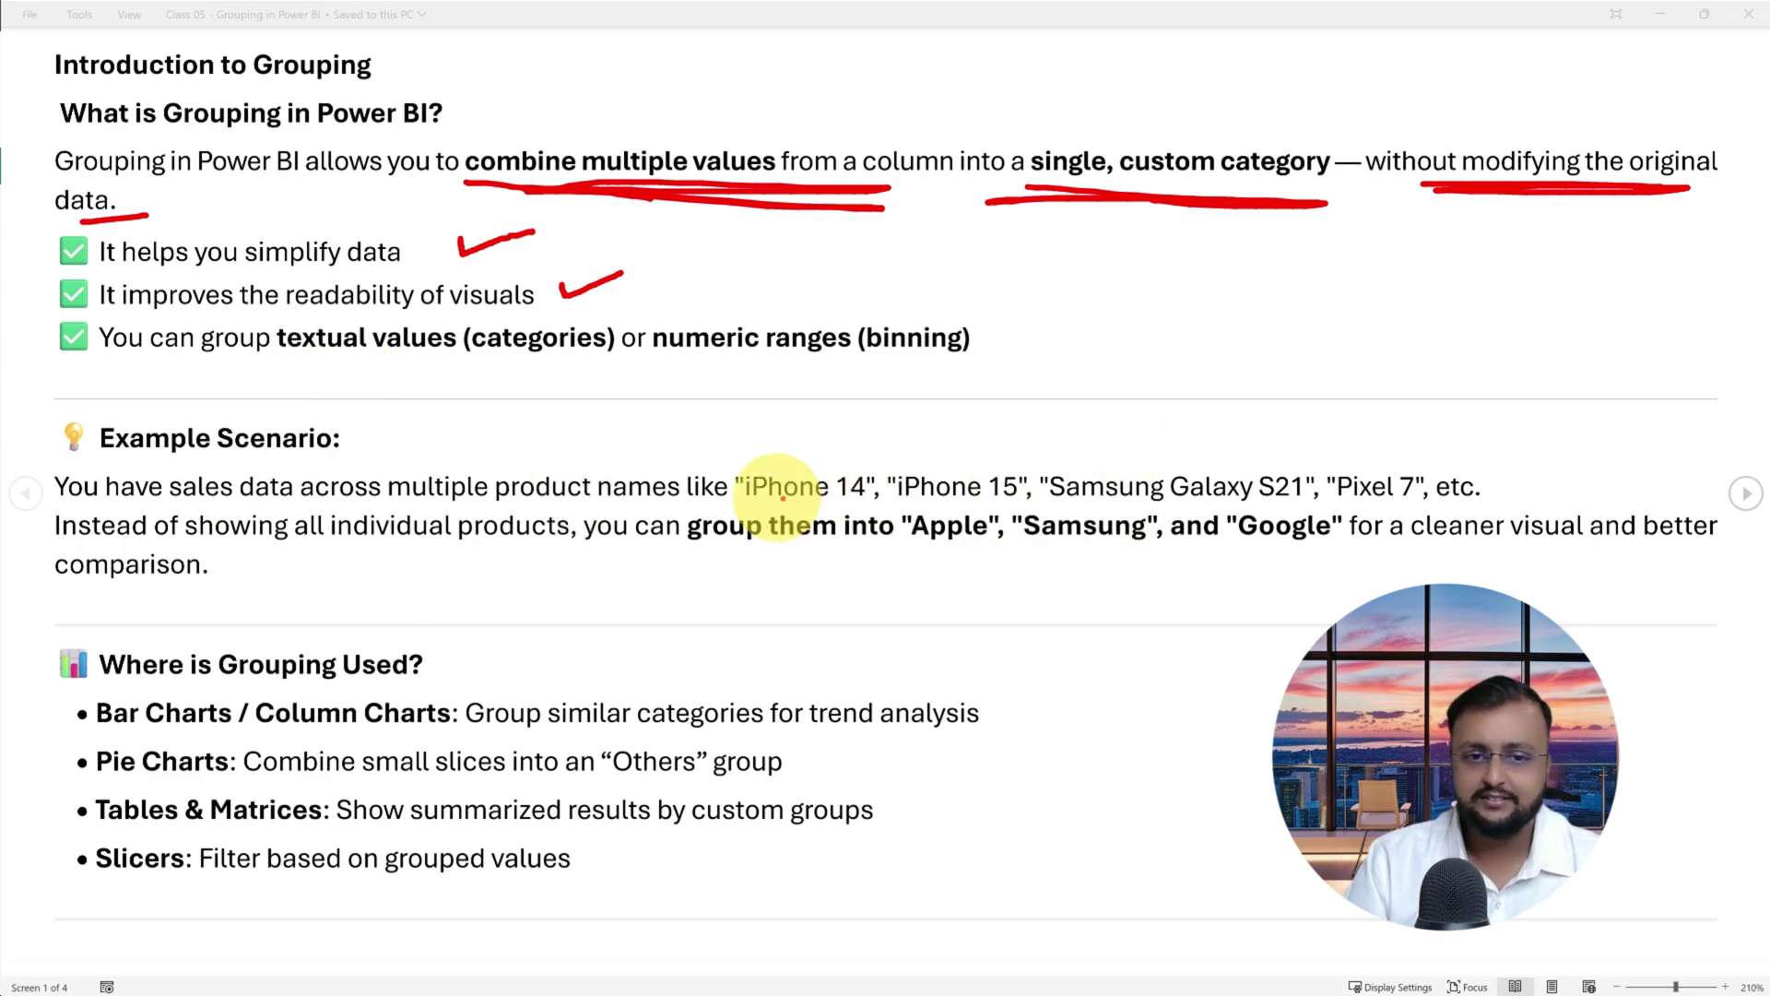
{"action": "left_click_drag", "start_coordinate": [738, 506], "coordinate": [1379, 498]}
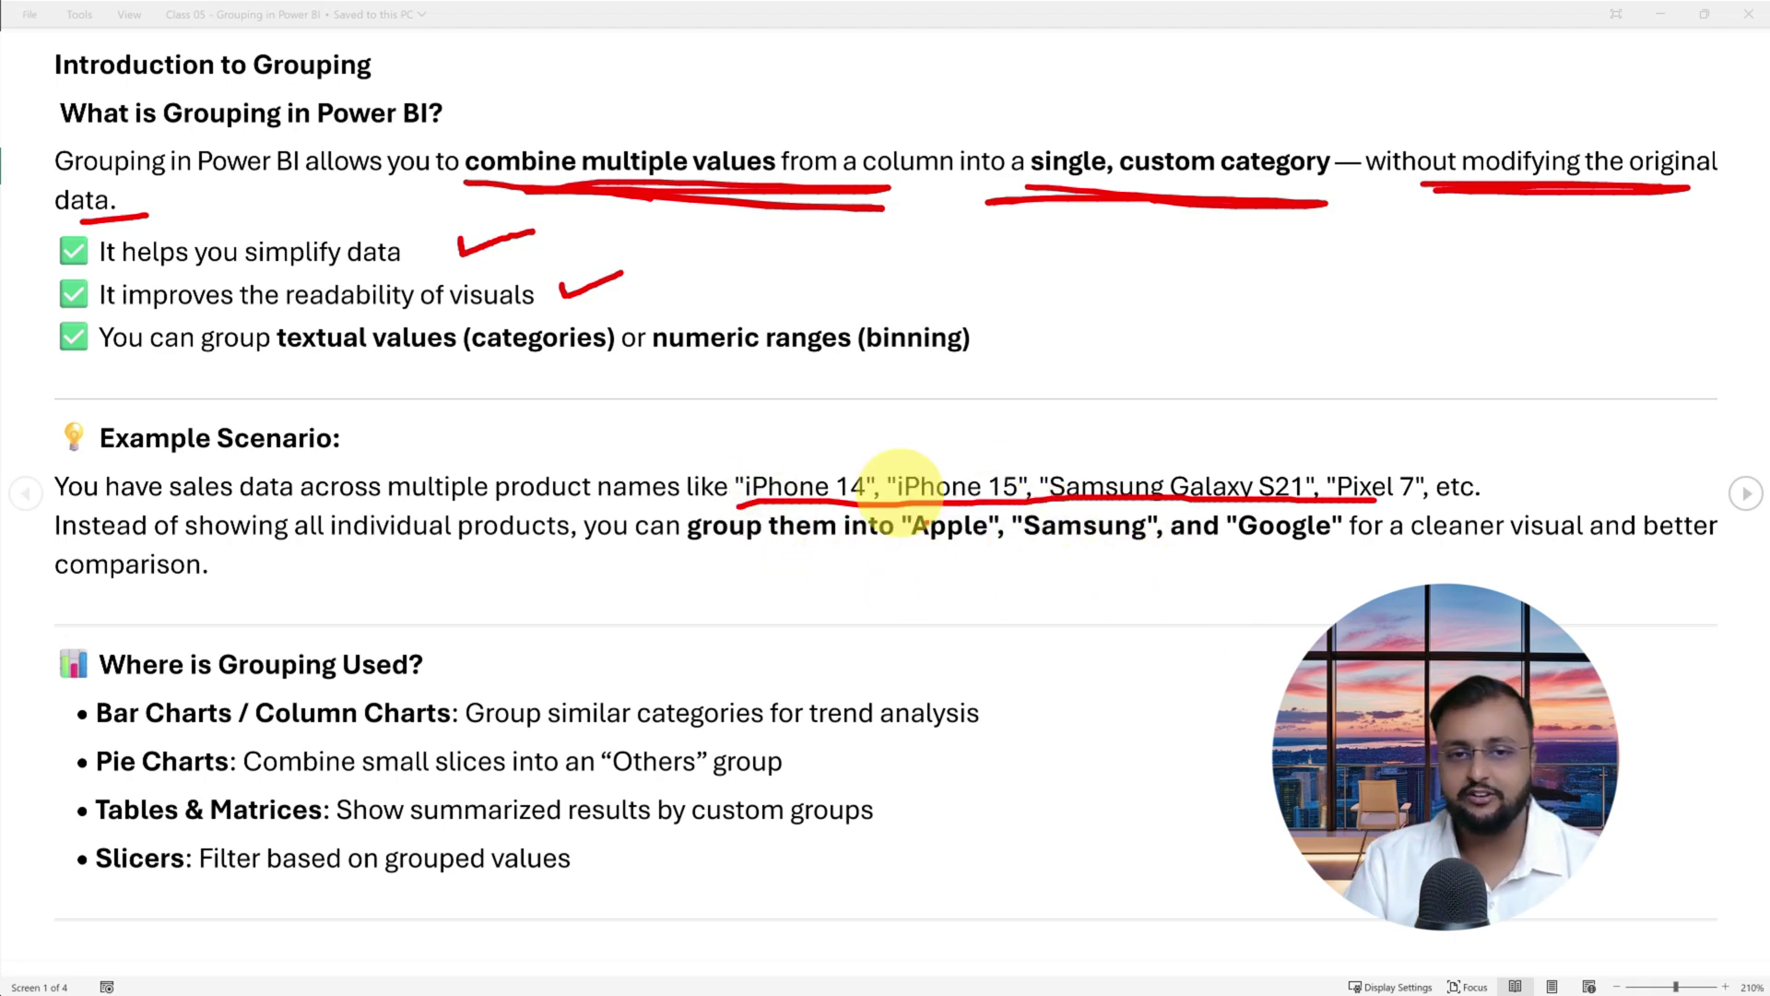
{"action": "left_click_drag", "start_coordinate": [458, 361], "coordinate": [556, 362]}
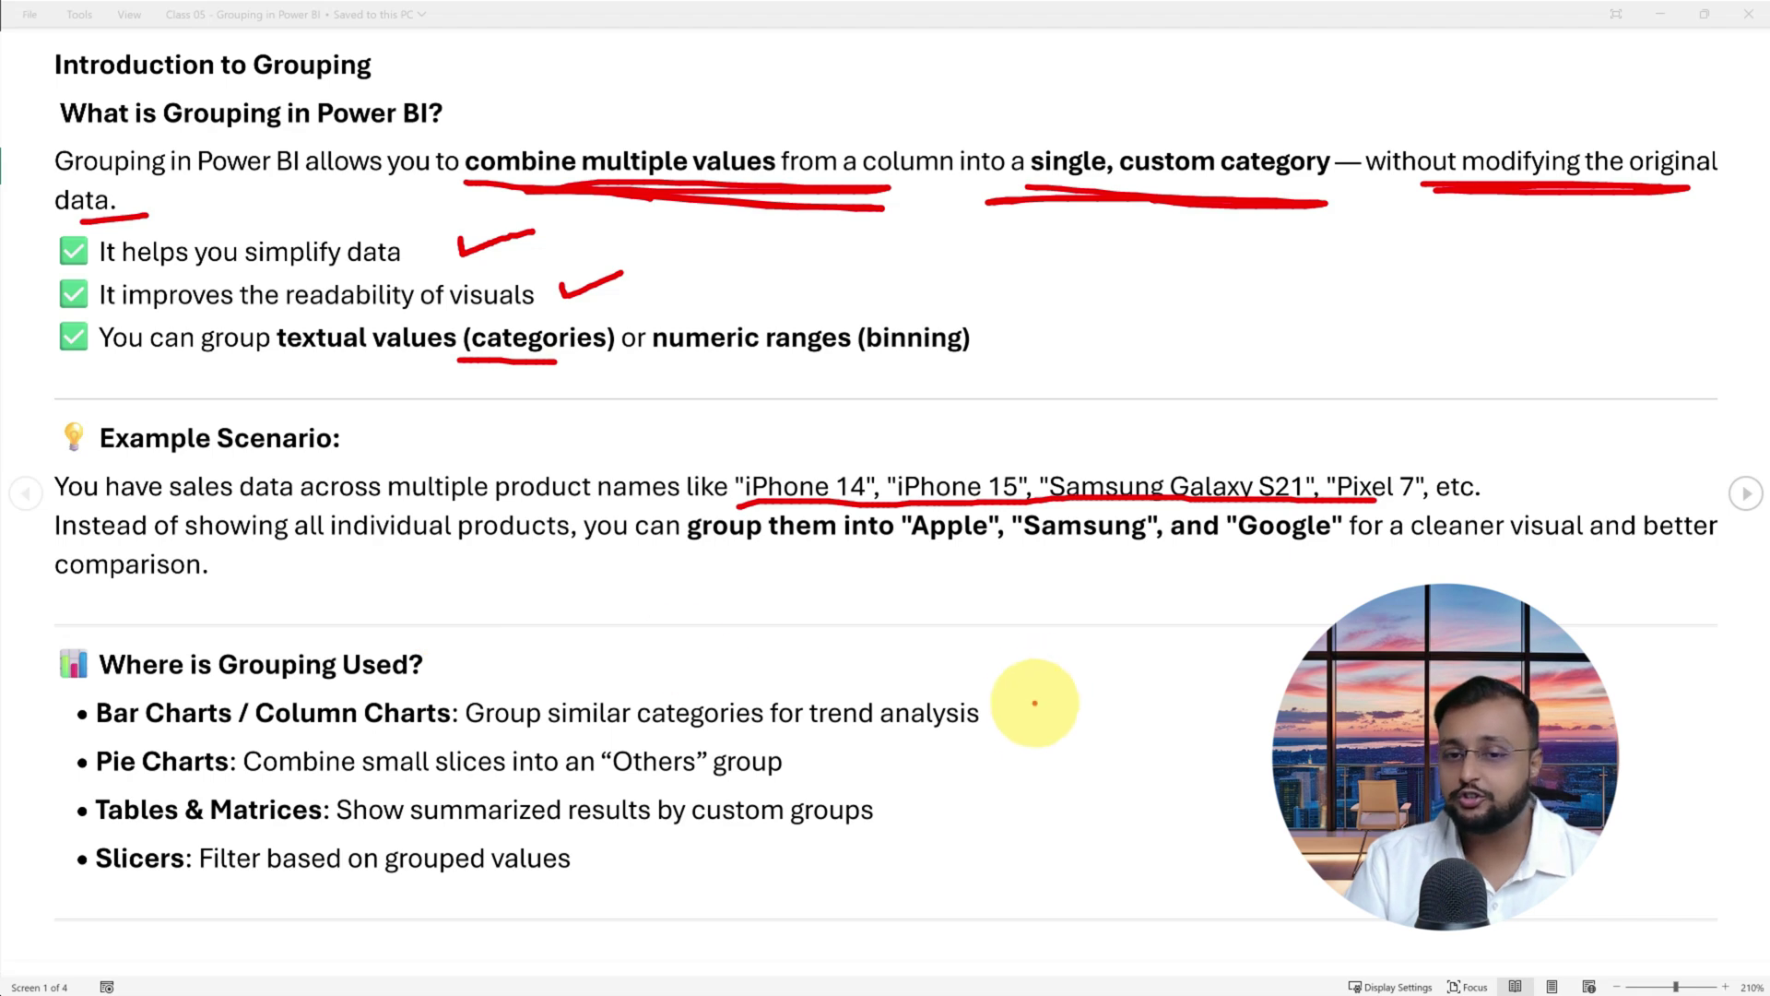
{"action": "mouse_move", "coordinate": [1020, 643]}
{"action": "left_mouse_down"}
{"action": "mouse_move", "coordinate": [1062, 665]}
{"action": "mouse_move", "coordinate": [1067, 731]}
{"action": "mouse_move", "coordinate": [998, 892]}
{"action": "left_mouse_up"}
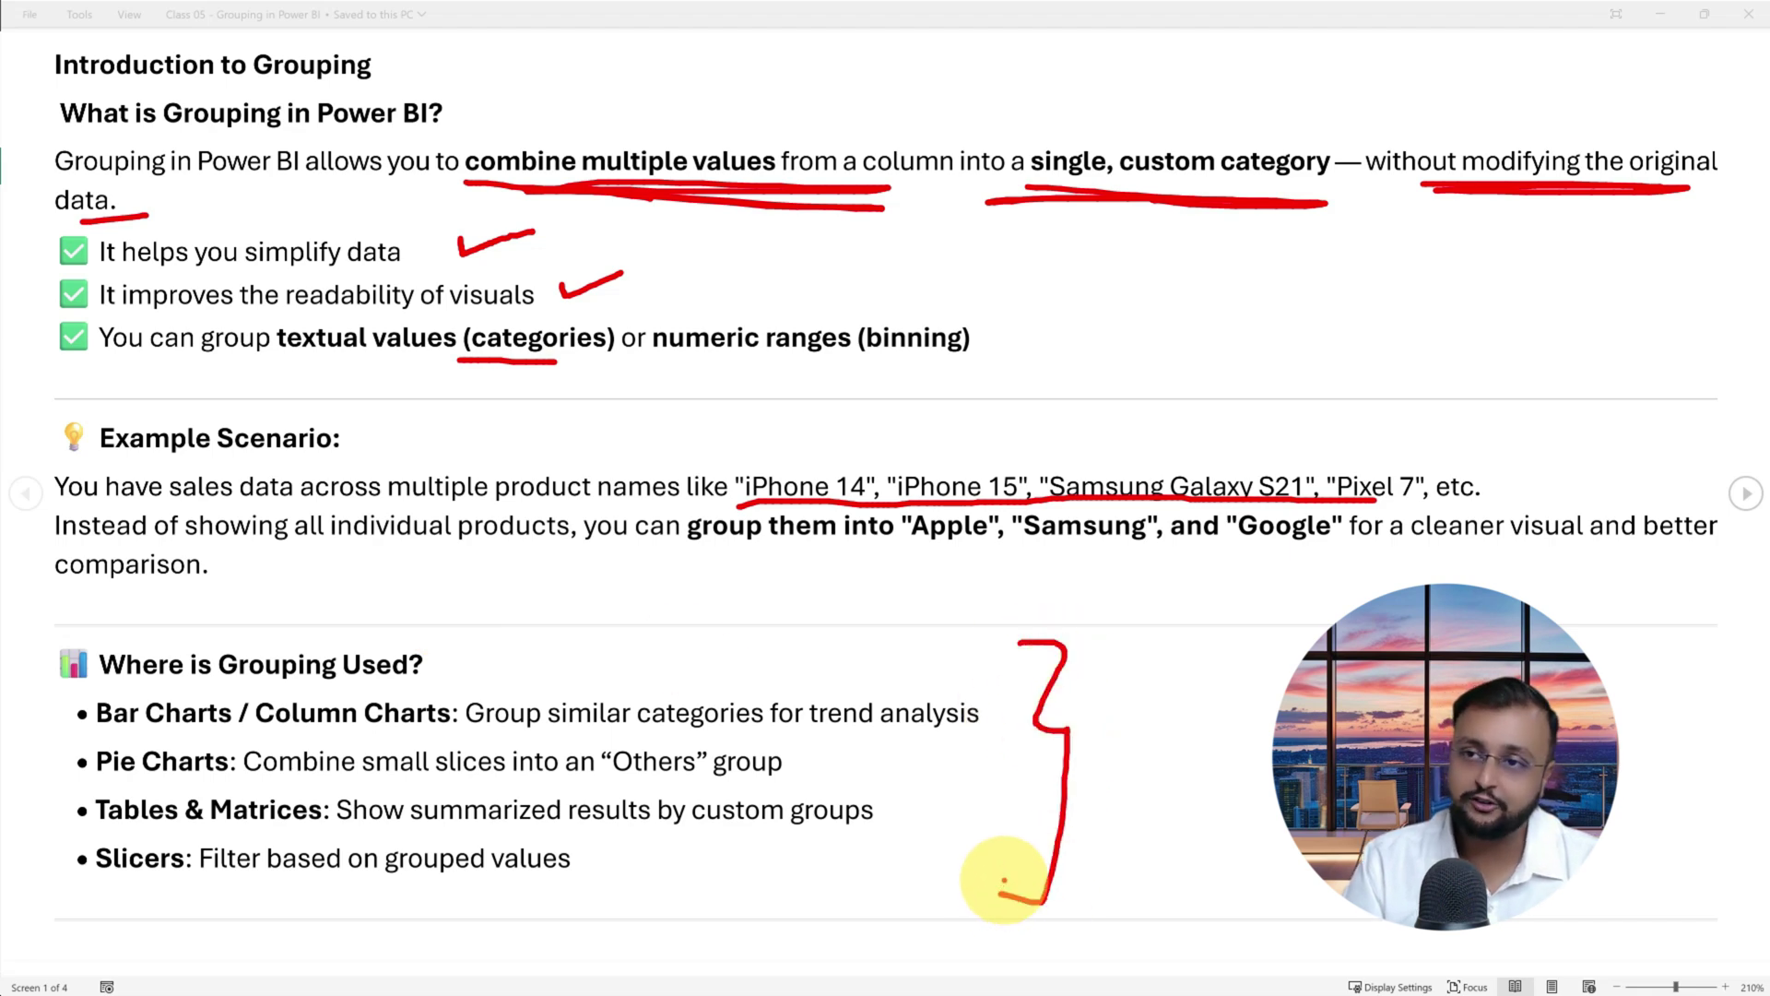
{"action": "left_click_drag", "start_coordinate": [158, 735], "coordinate": [354, 733]}
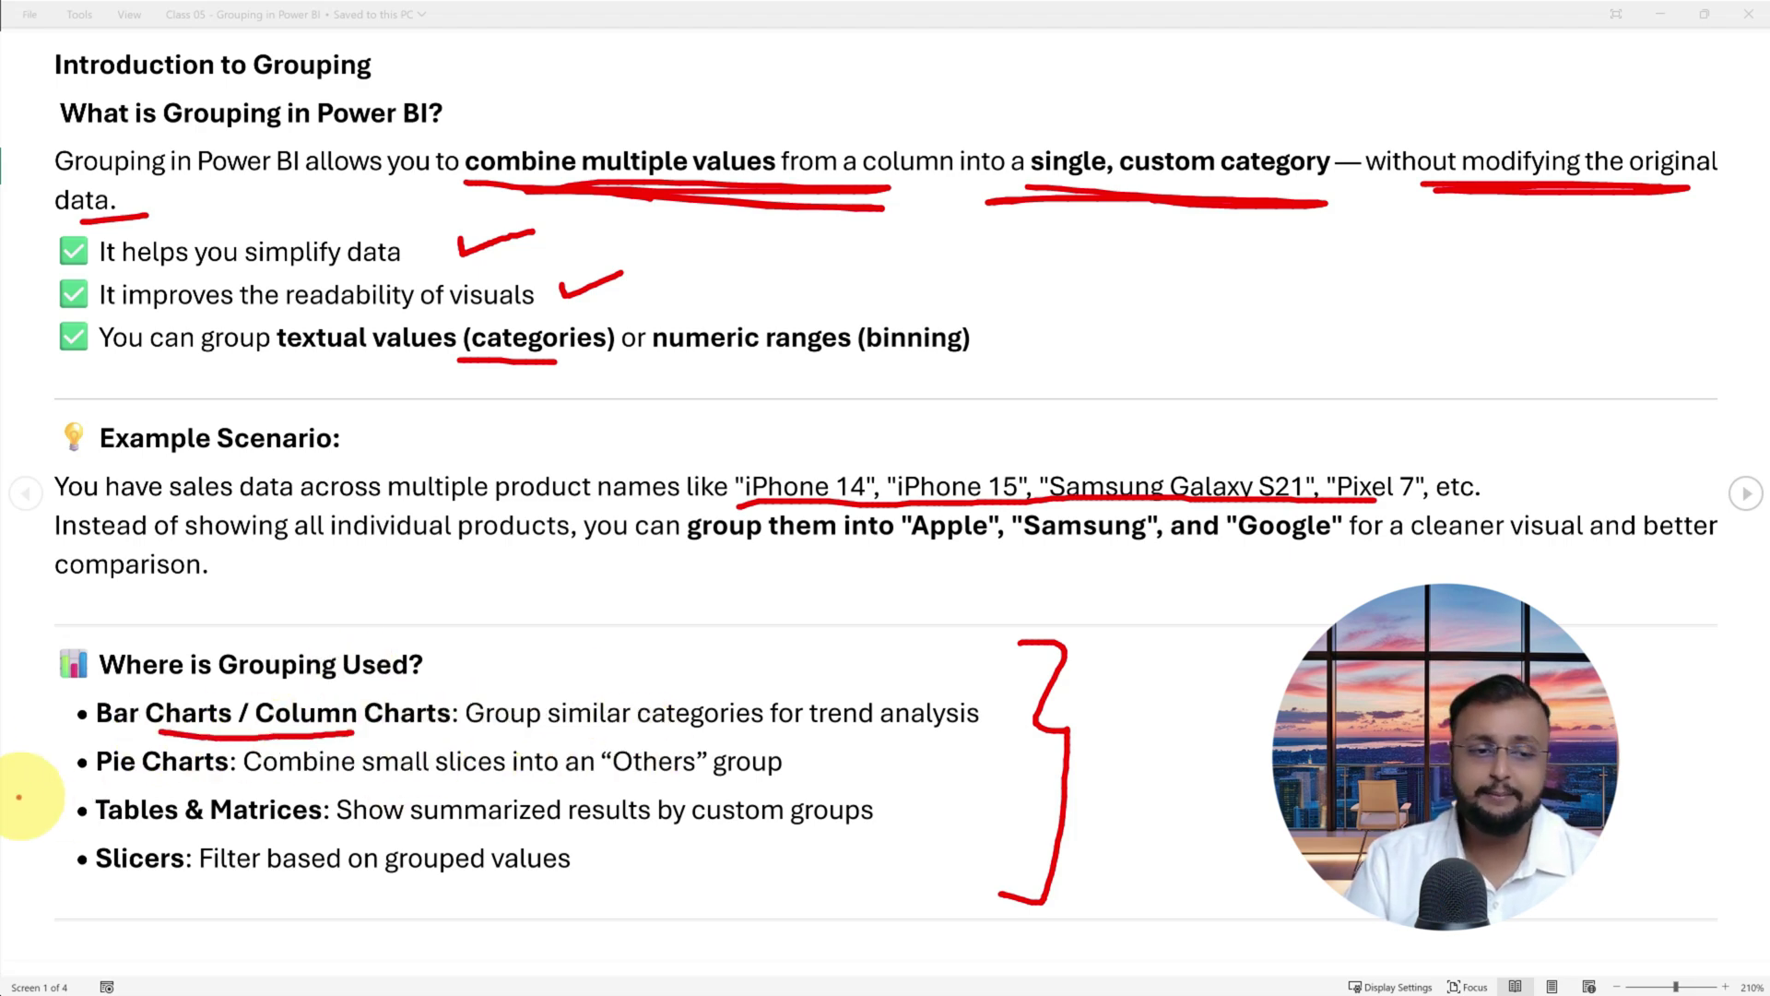
{"action": "left_click_drag", "start_coordinate": [148, 779], "coordinate": [452, 784]}
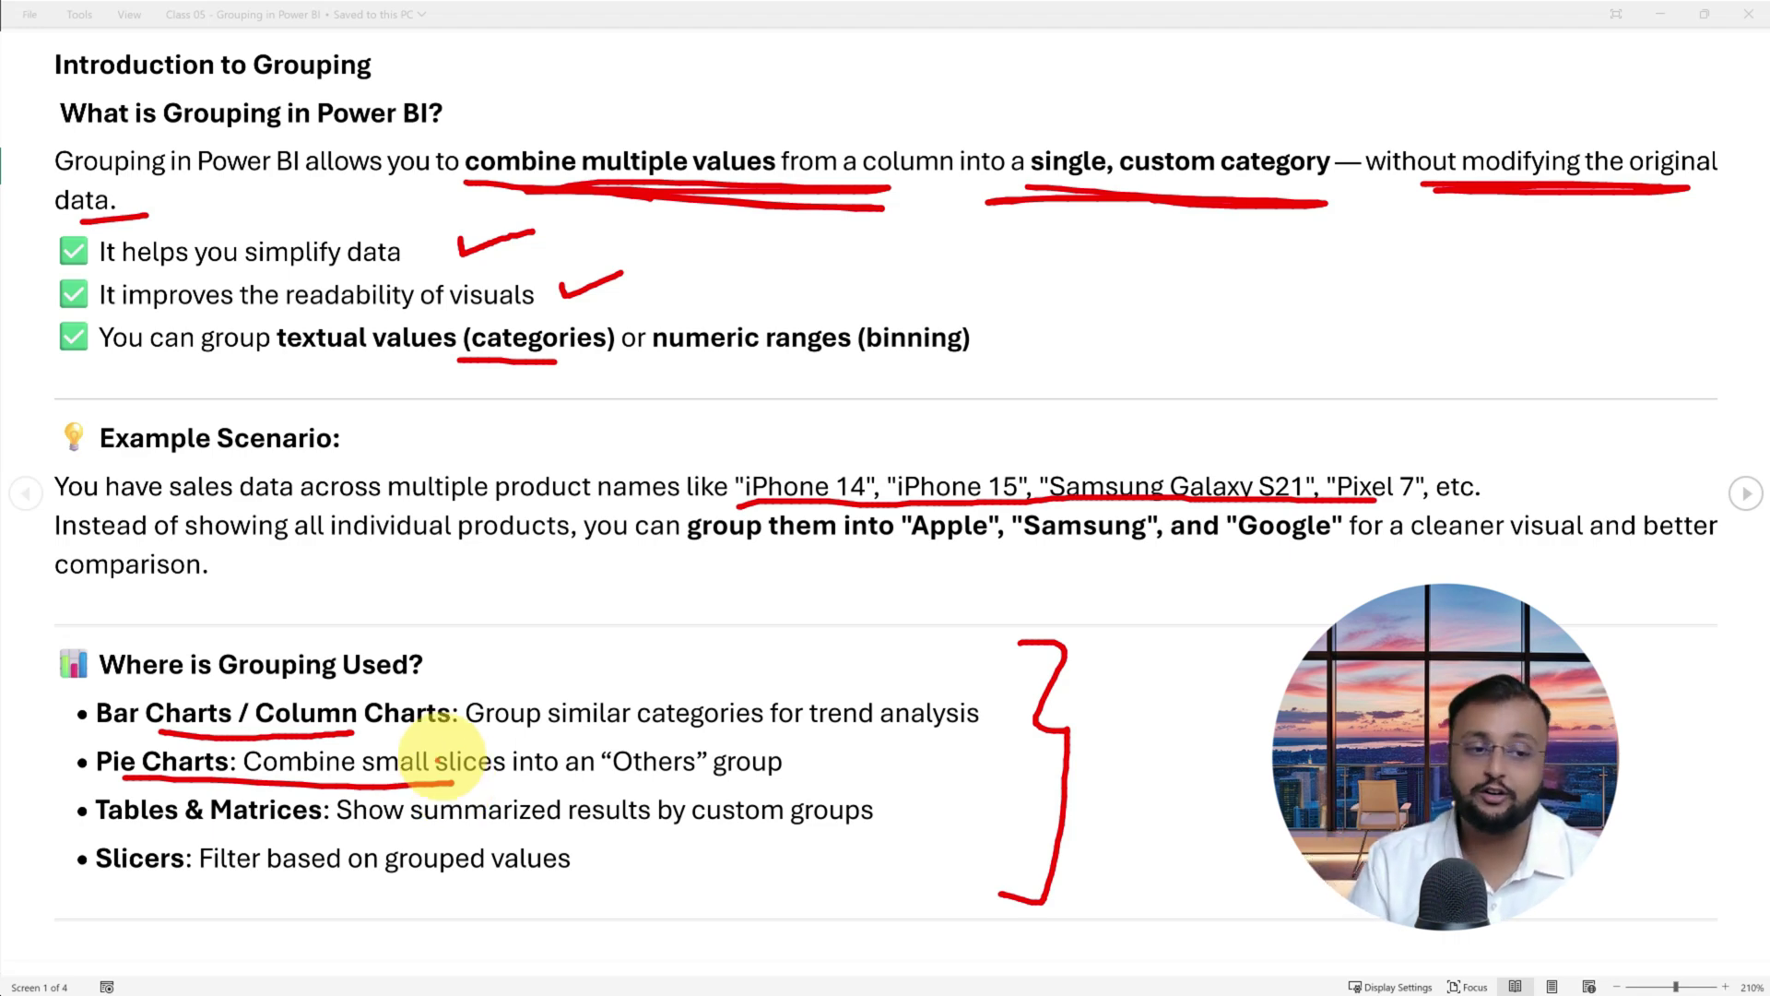
{"action": "left_click_drag", "start_coordinate": [133, 834], "coordinate": [343, 834]}
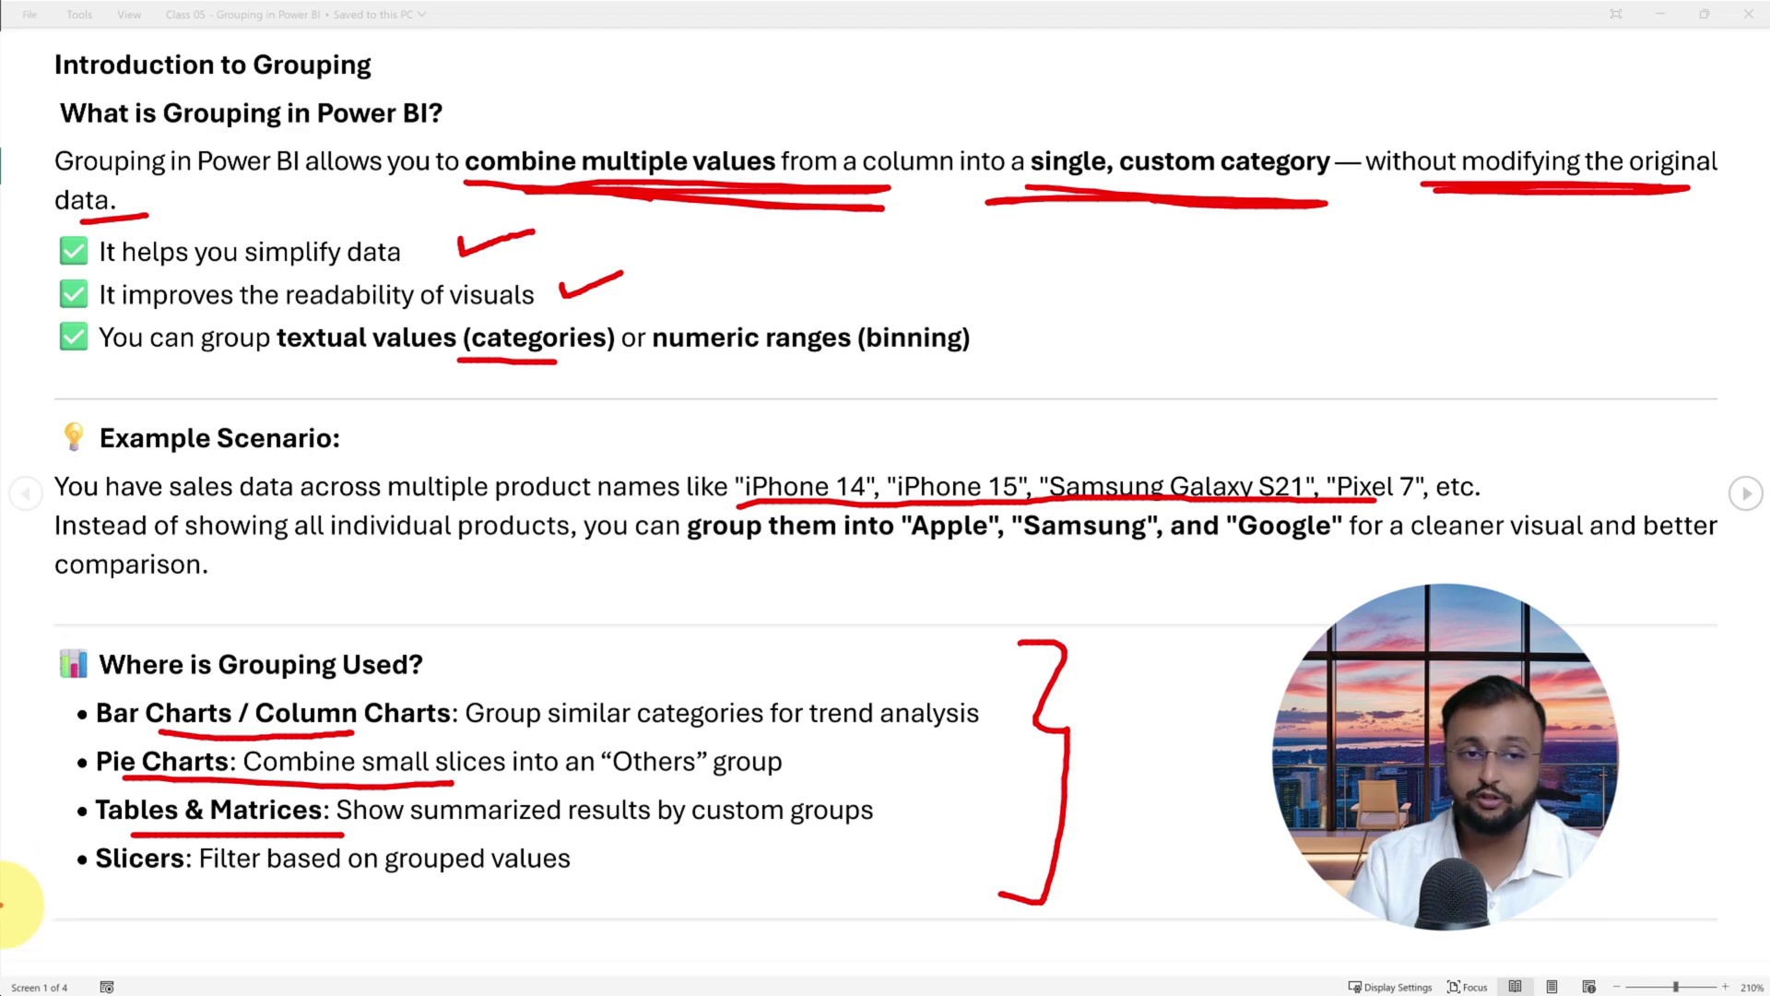
{"action": "left_click_drag", "start_coordinate": [149, 903], "coordinate": [358, 902]}
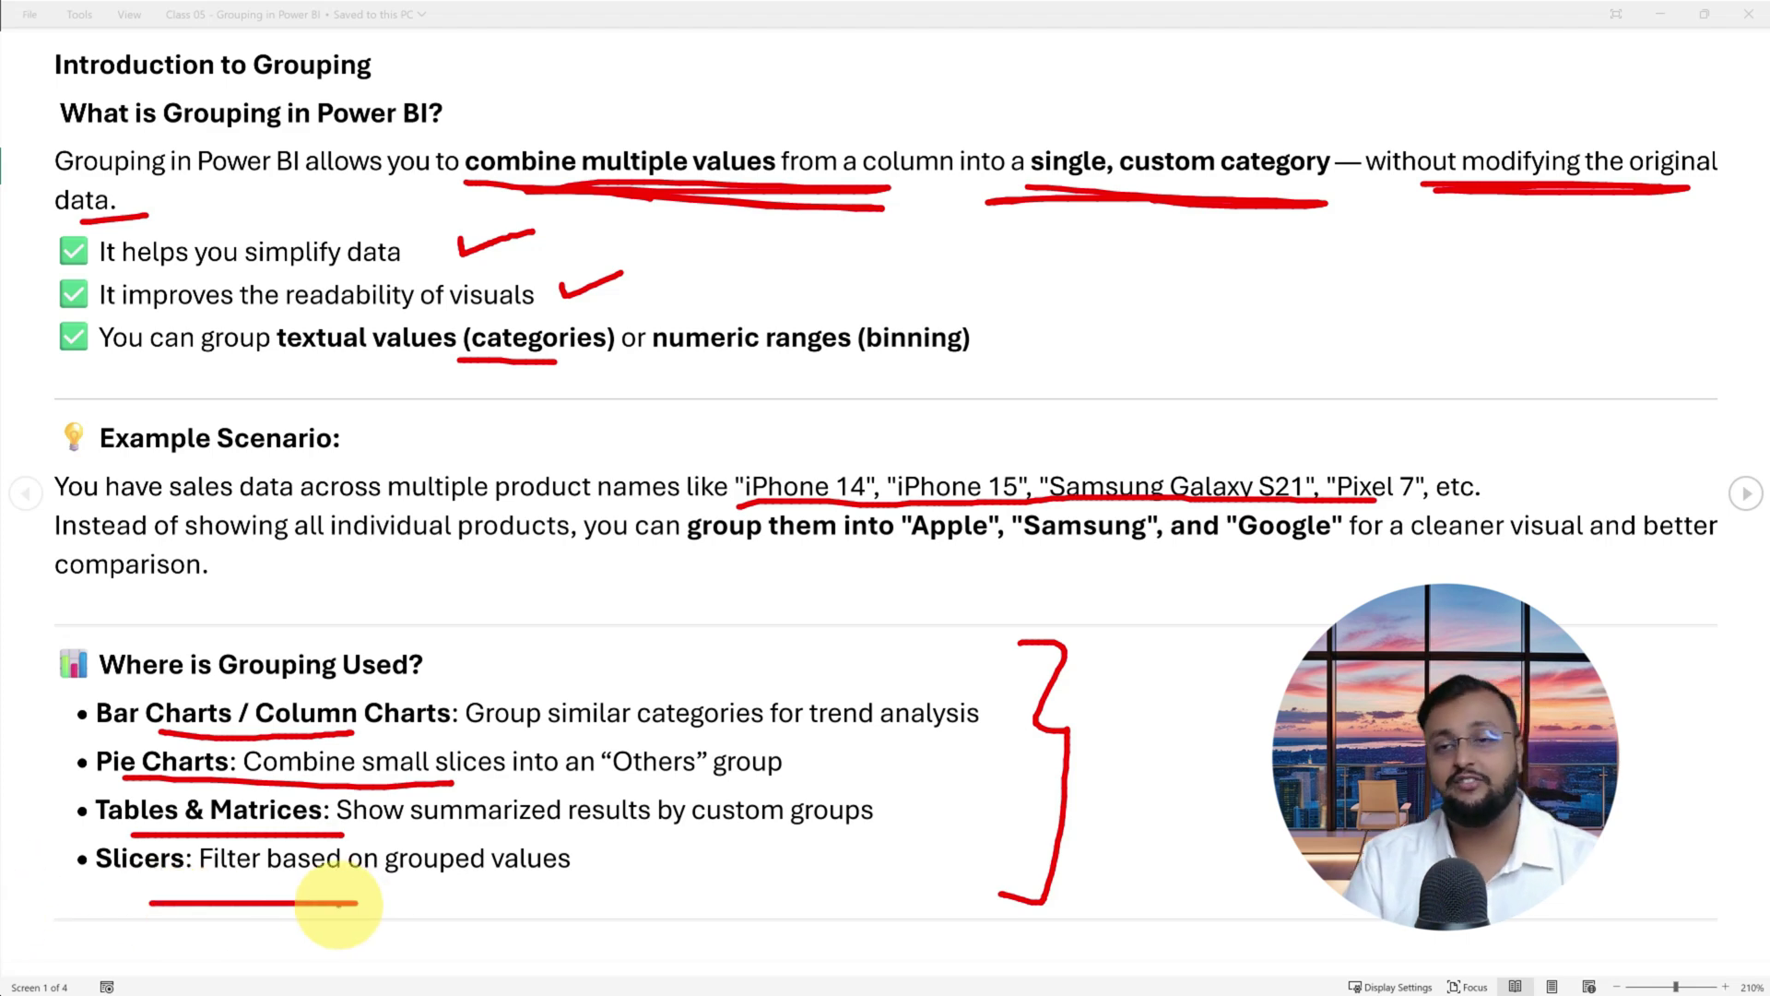
{"action": "key", "text": "Escape"}
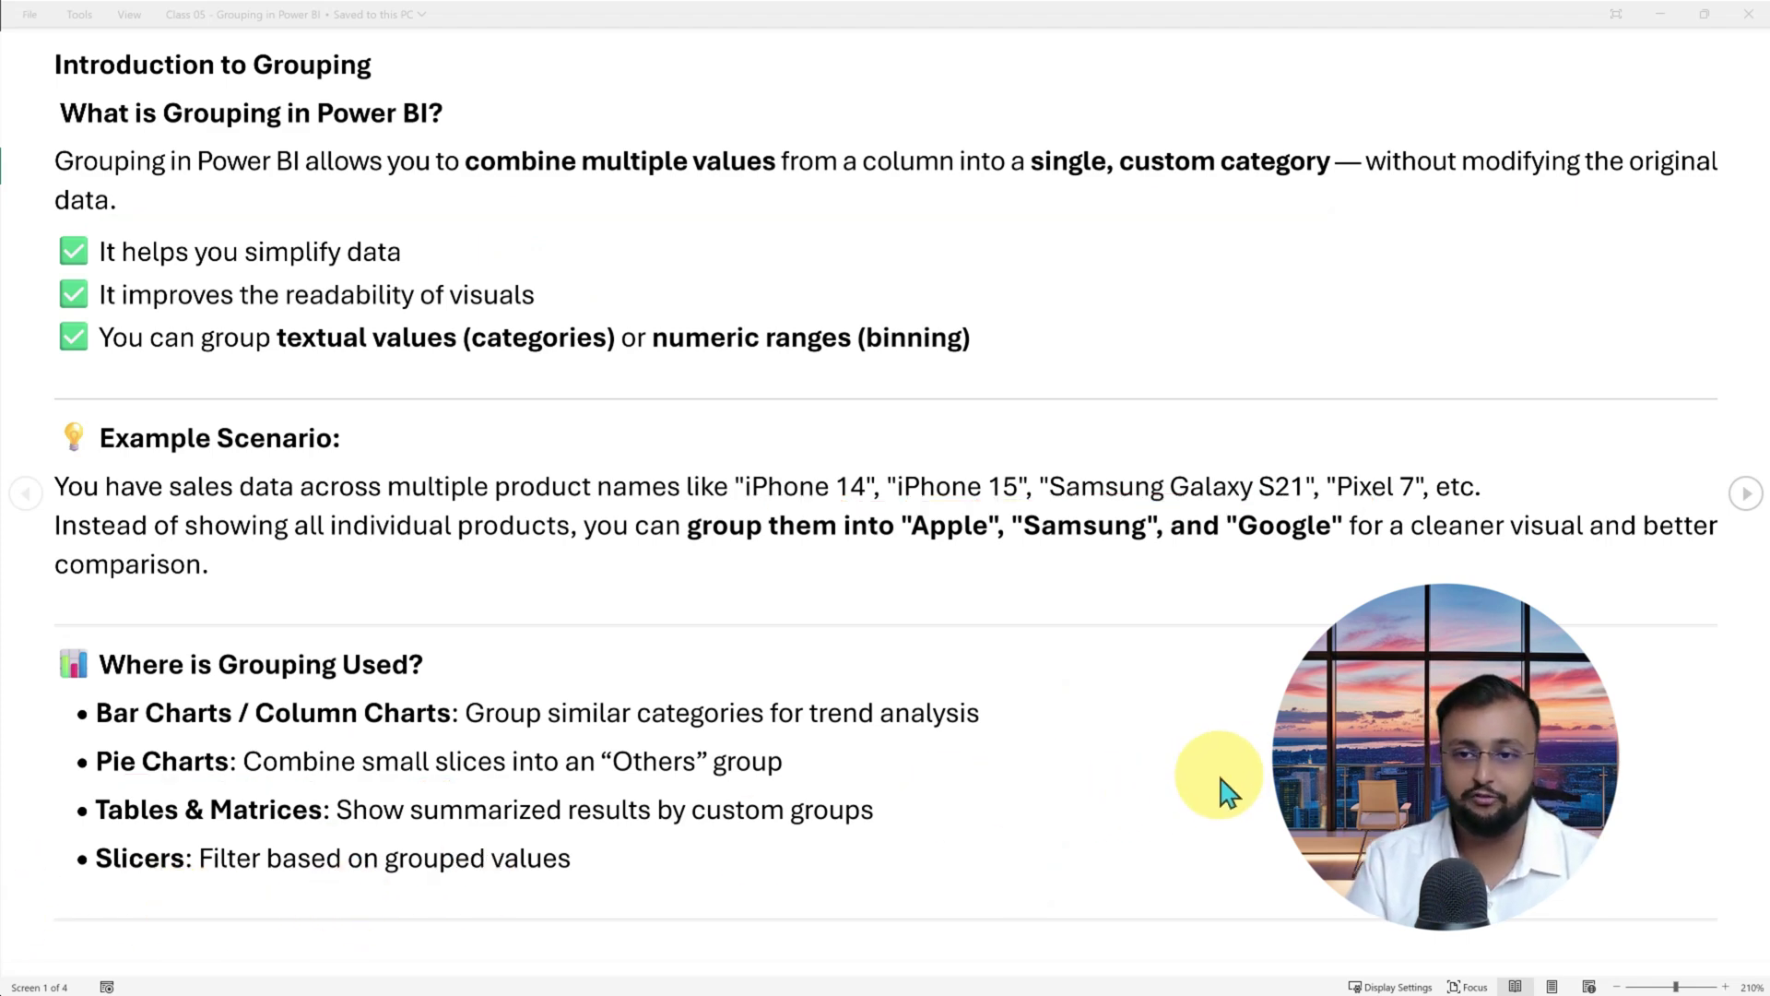